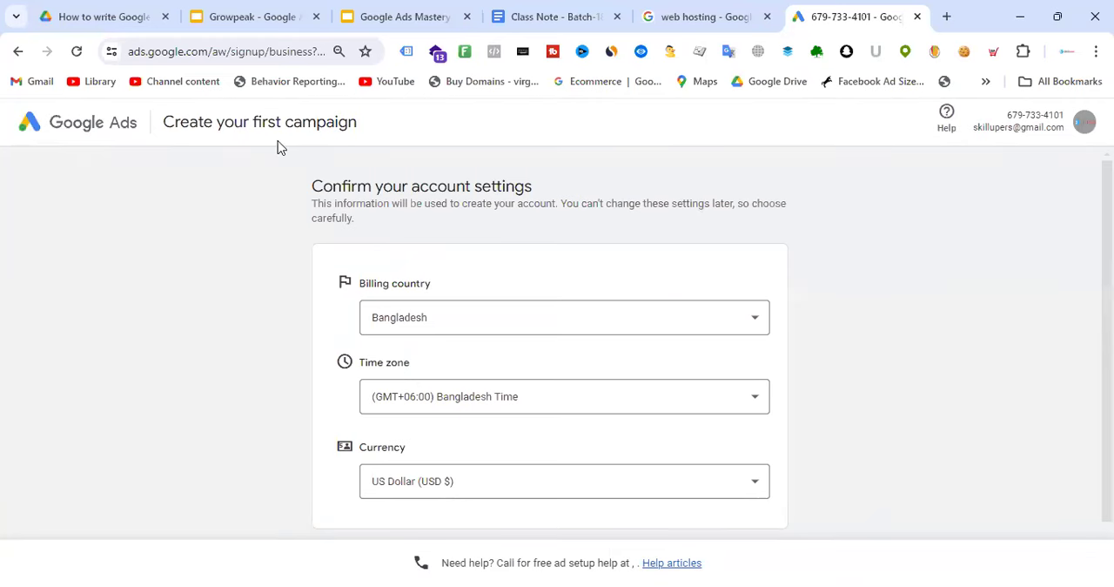
Review the billing country, time zone and currency fields on the account settings confirmation page
scroll(501, 250, down, 1)
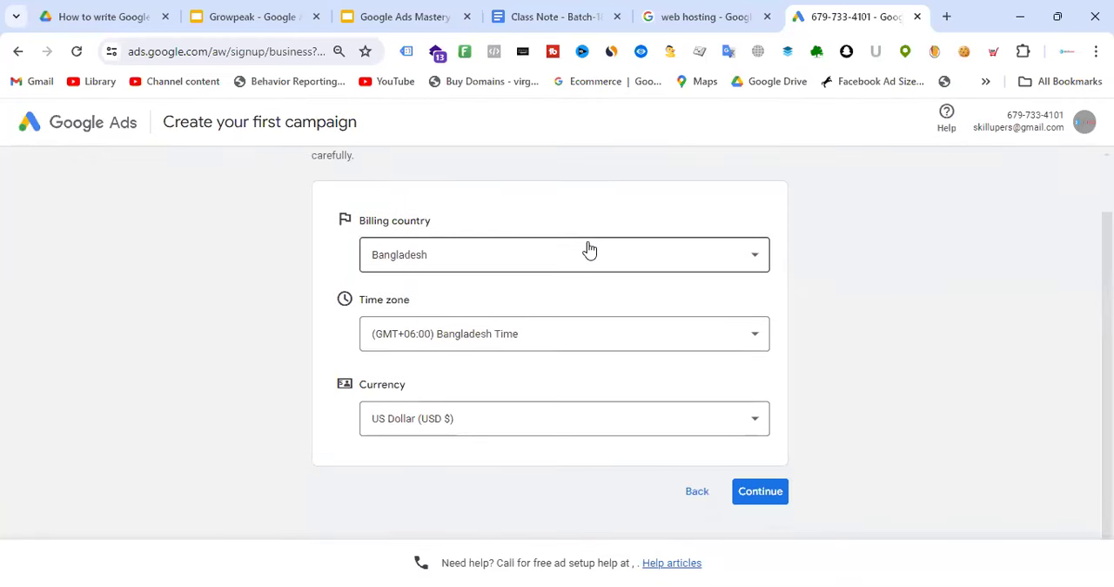
scroll(588, 251, up, 1)
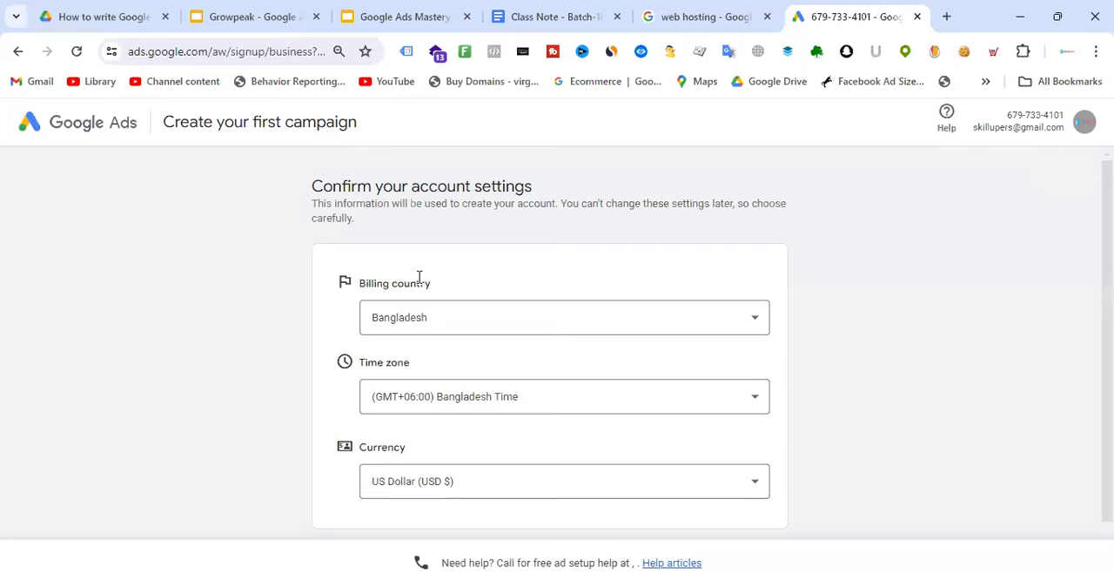
drag(358, 283, 435, 284)
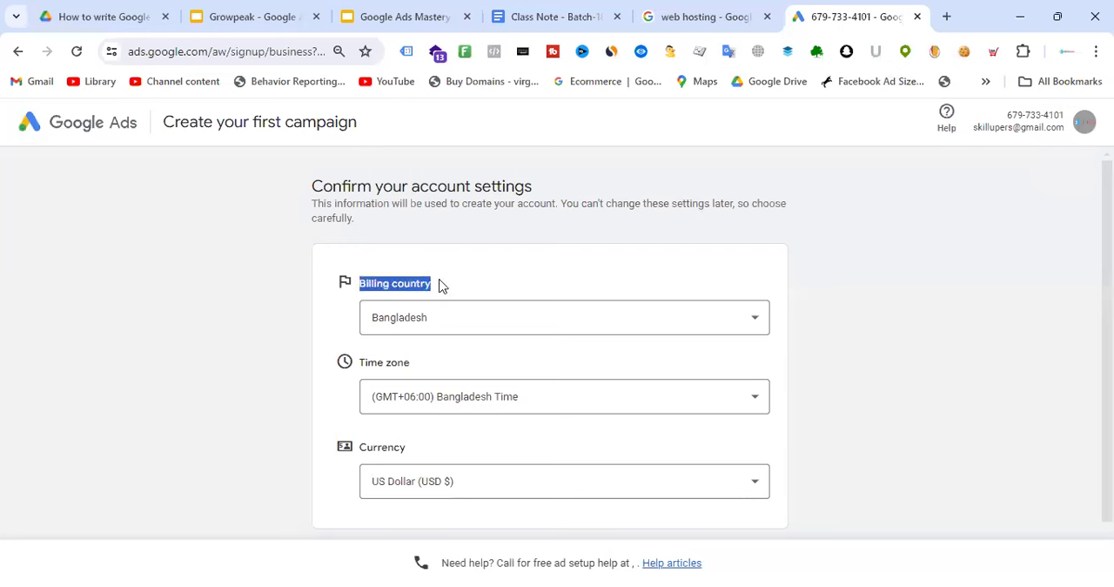
drag(361, 362, 416, 366)
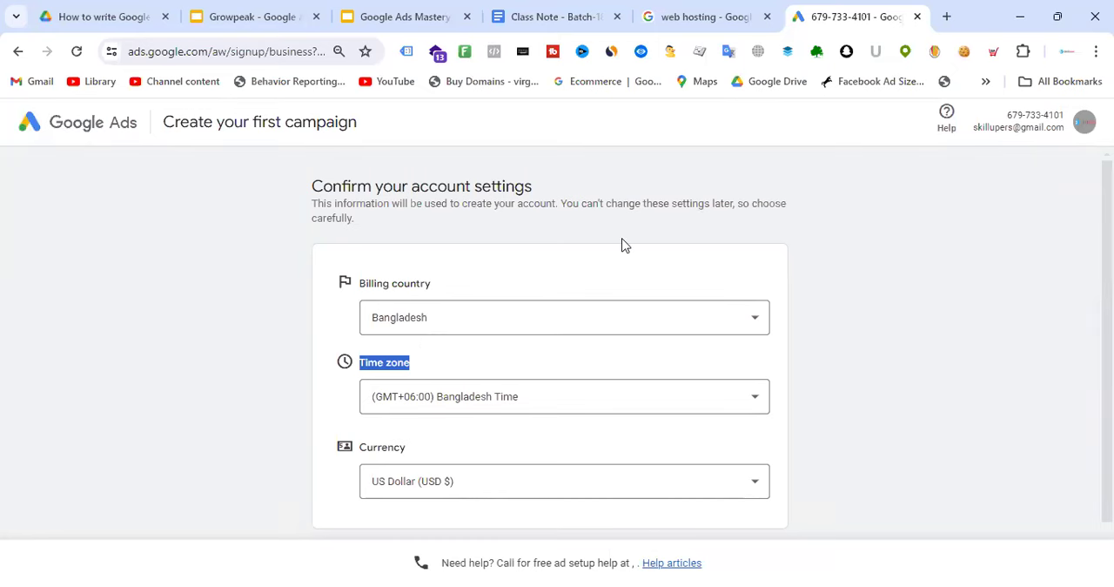
Open lerevecraze.com in a new browser tab and look over the top of its home page
click(701, 14)
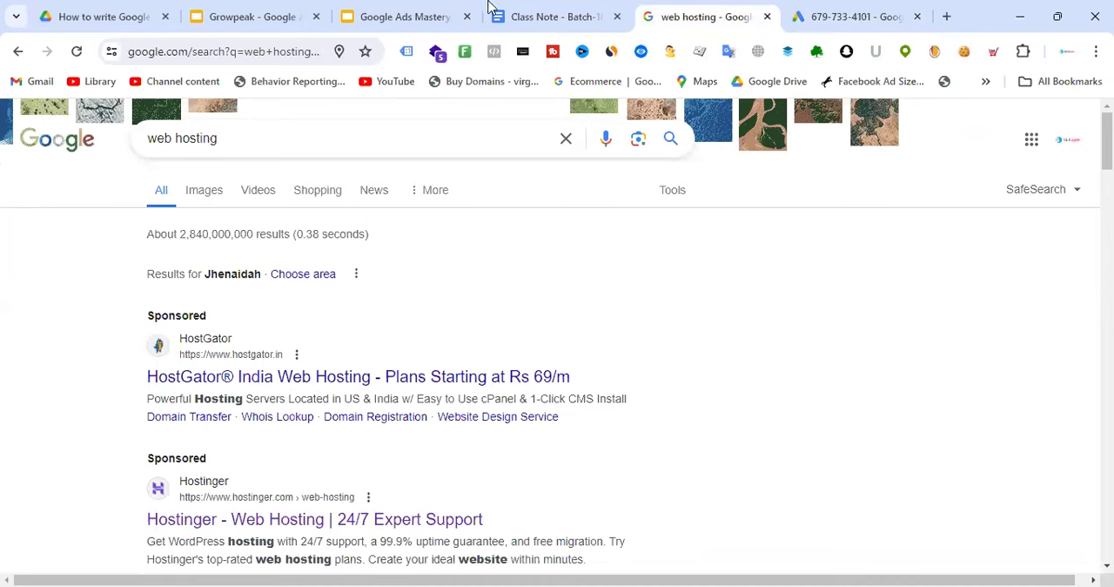
click(946, 17)
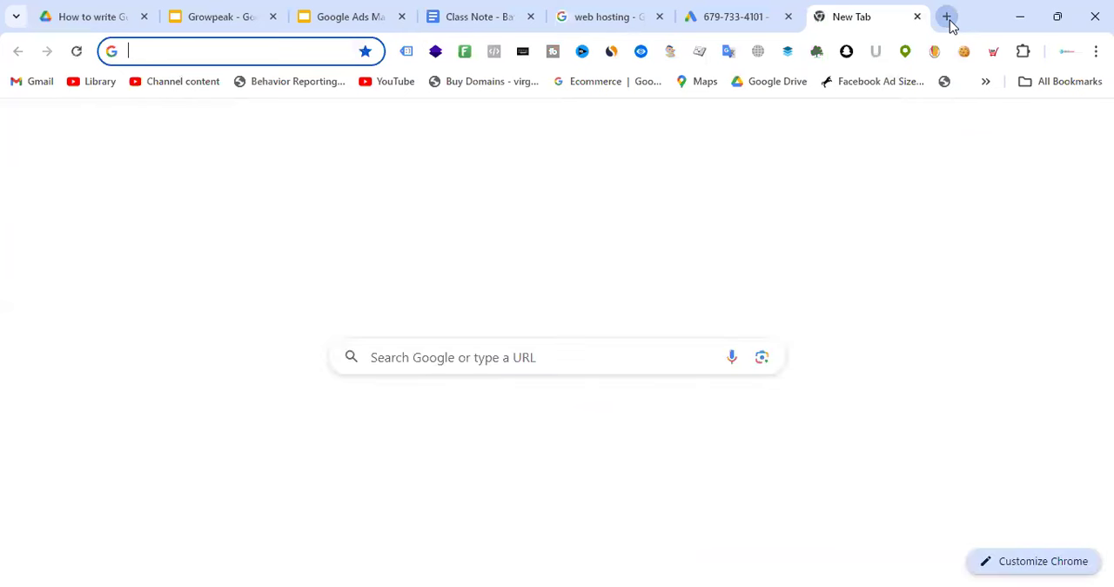
text(ler)
key(Return)
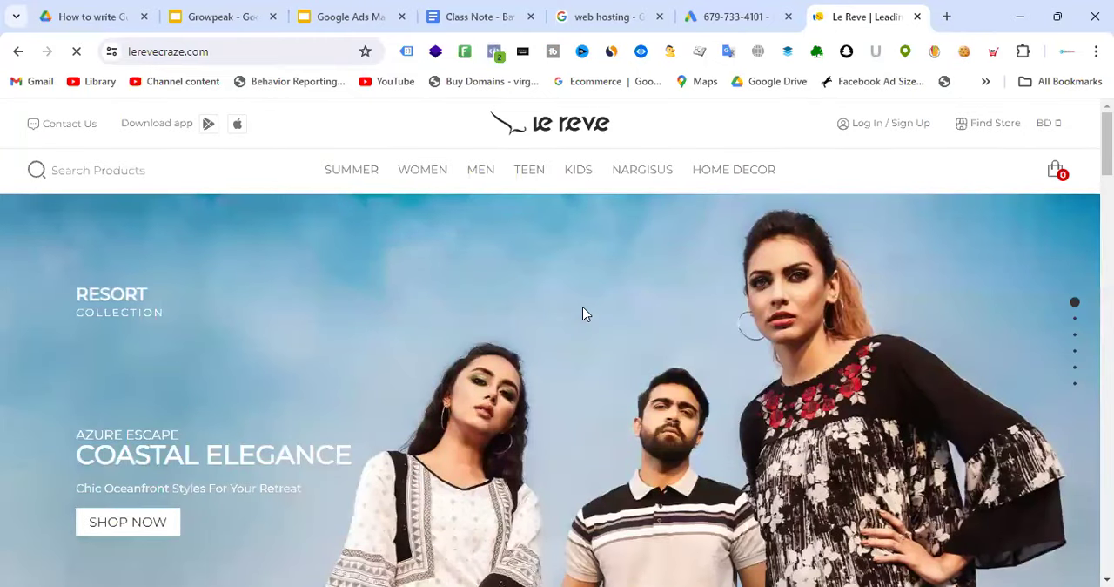
scroll(557, 288, down, 5)
scroll(570, 289, up, 4)
scroll(570, 291, up, 3)
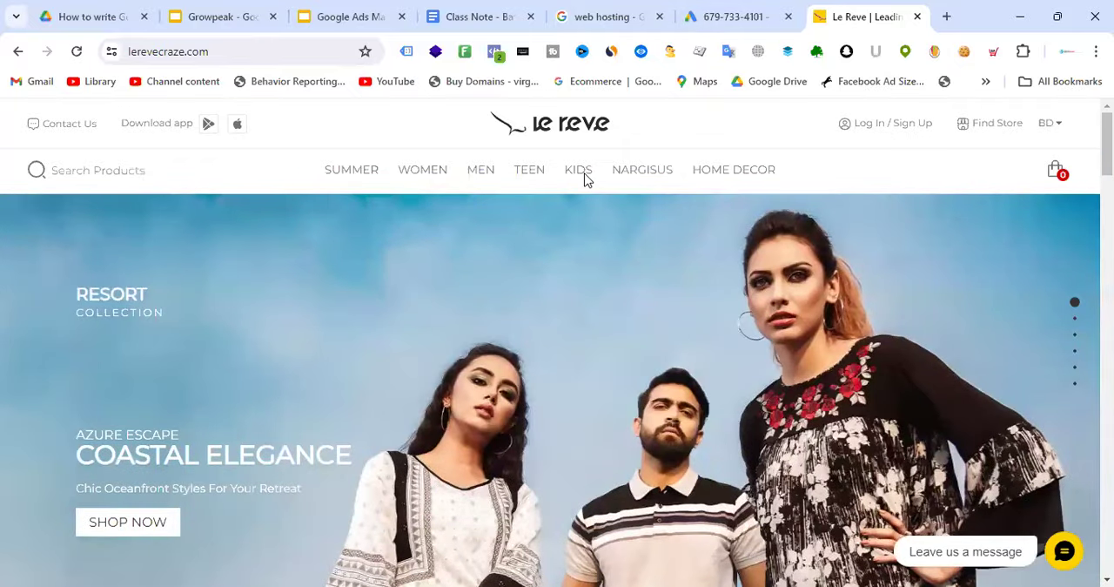
Revisit the Google Ads account settings and the web hosting search results, and view the Le Reve home page's collection banners
click(701, 10)
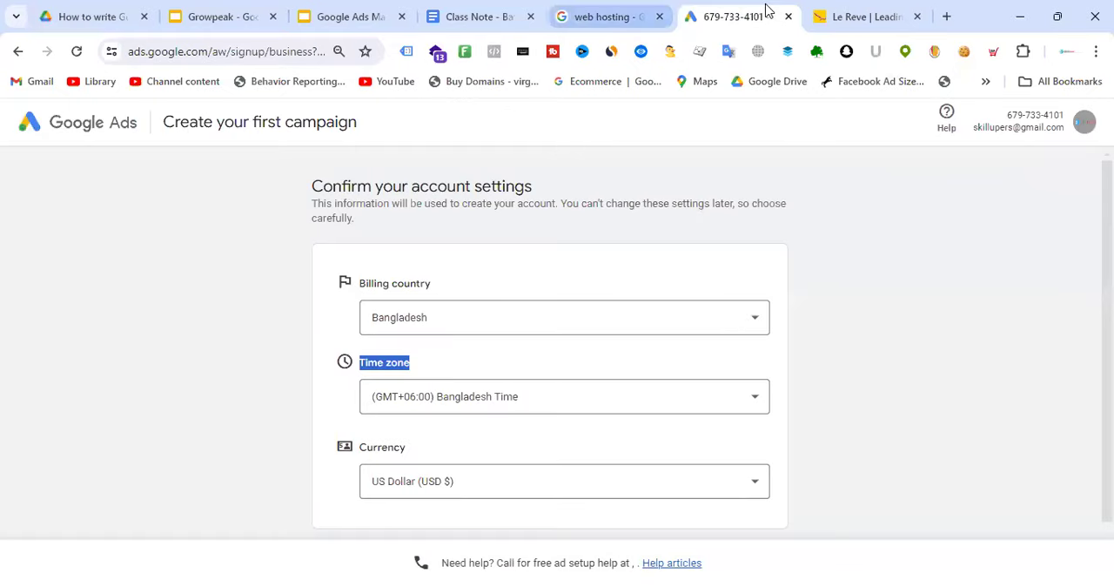
click(628, 12)
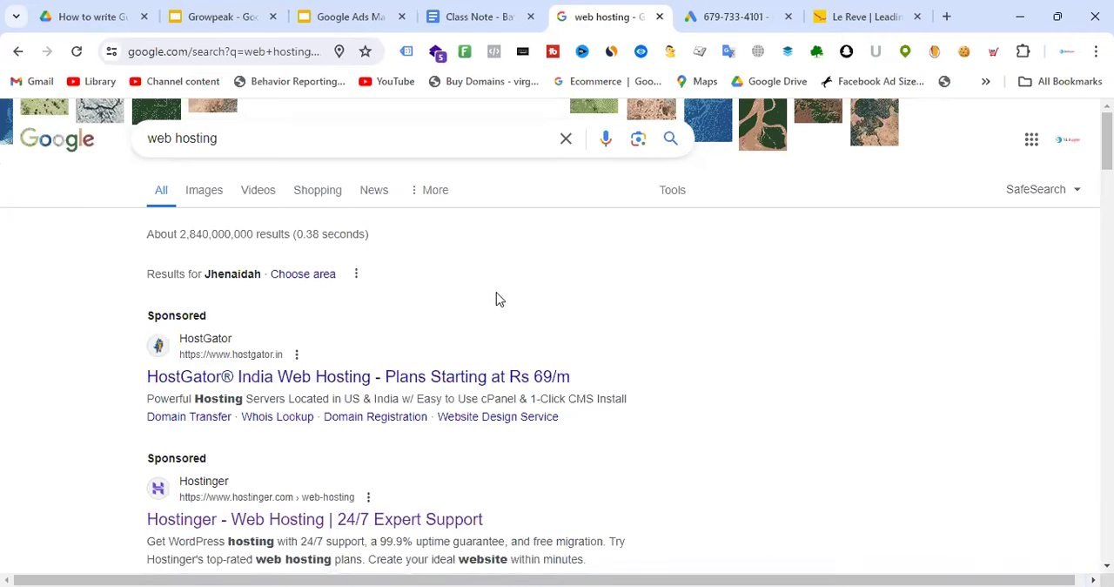
click(755, 13)
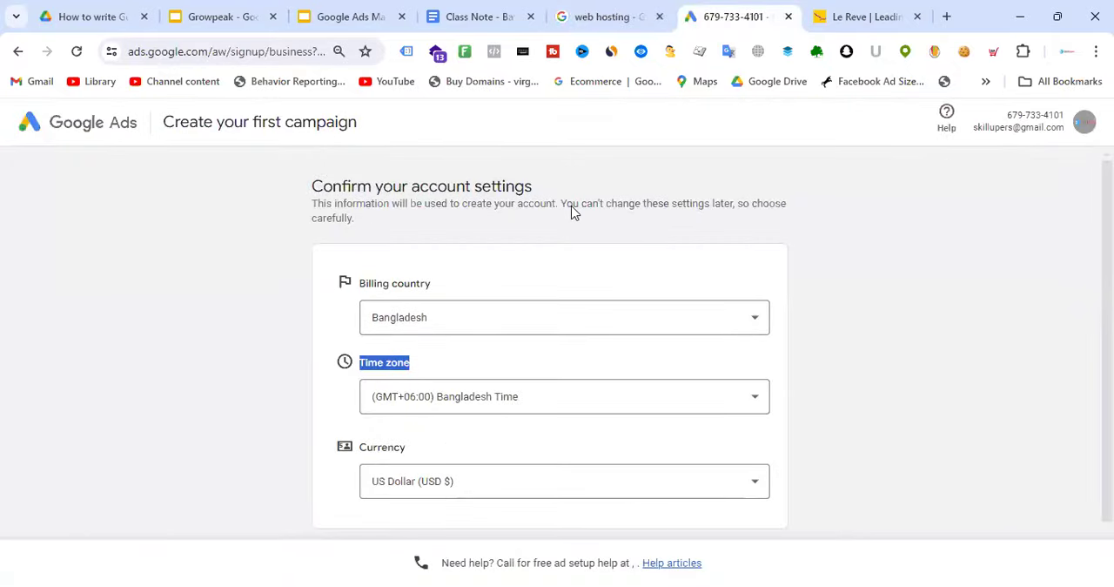
click(907, 7)
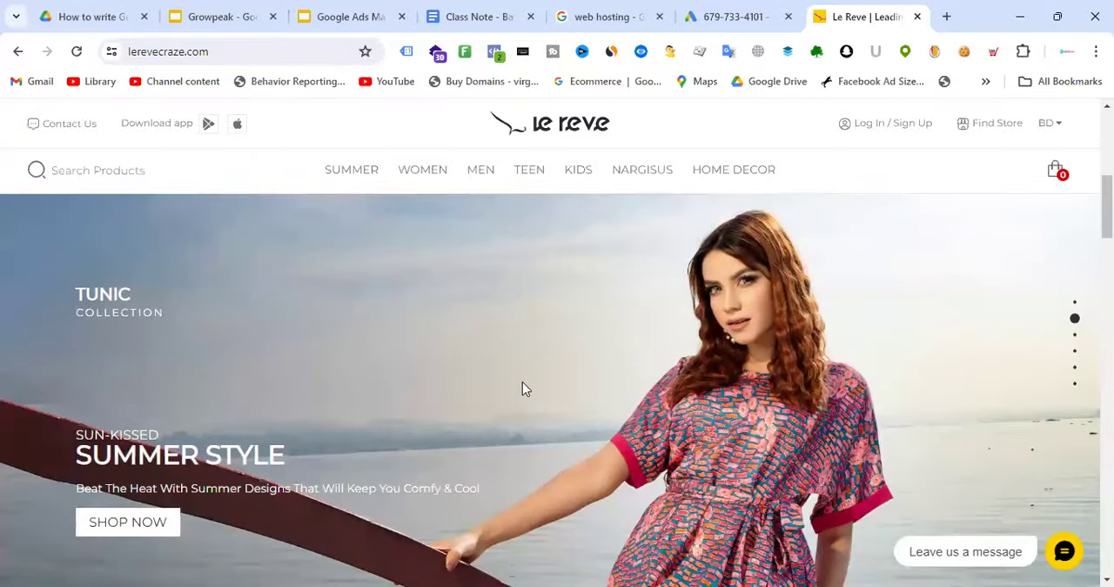
scroll(590, 377, down, 2)
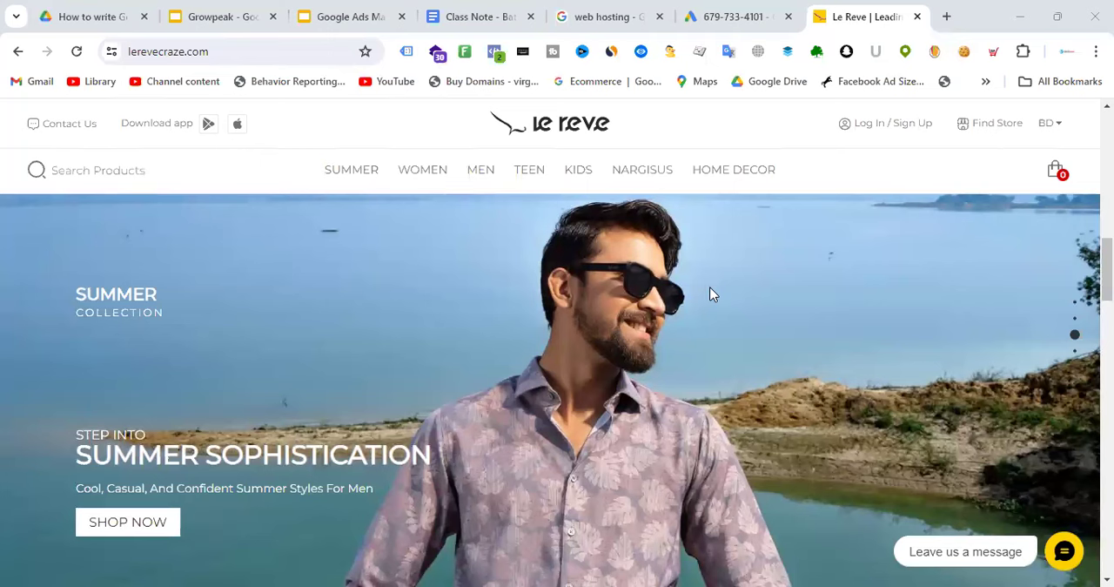
Return to the Google Ads account settings and examine the available billing countries without choosing another one
click(746, 10)
click(822, 239)
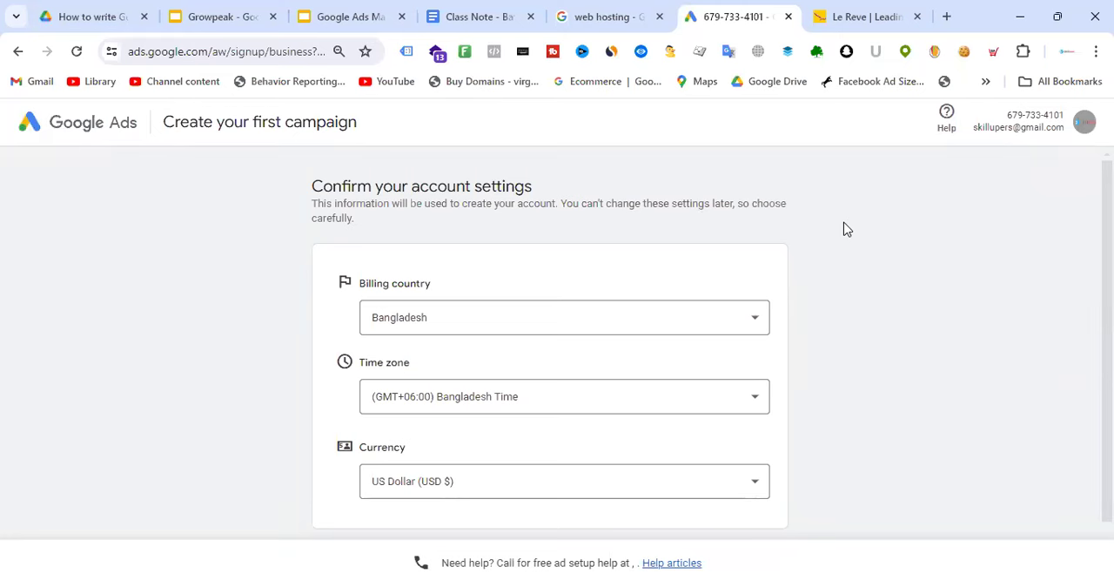
click(524, 327)
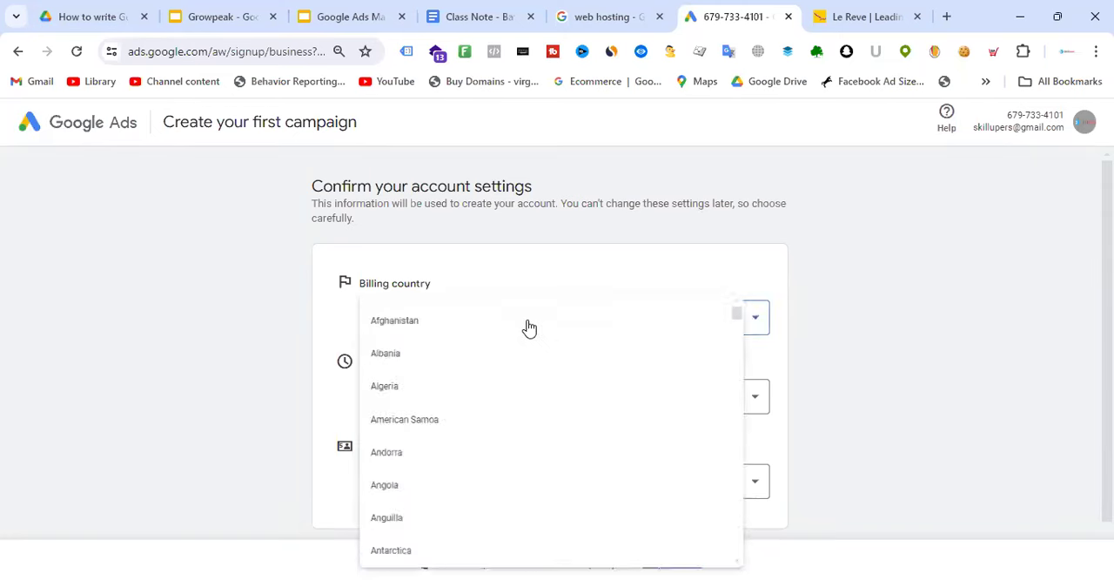
scroll(527, 388, down, 3)
scroll(527, 385, down, 6)
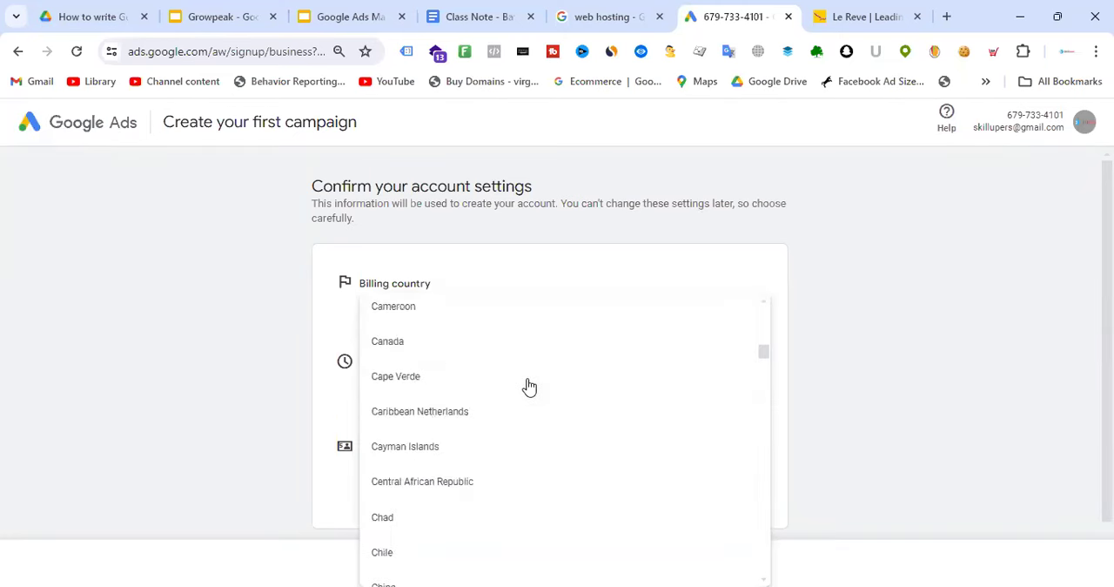
click(849, 249)
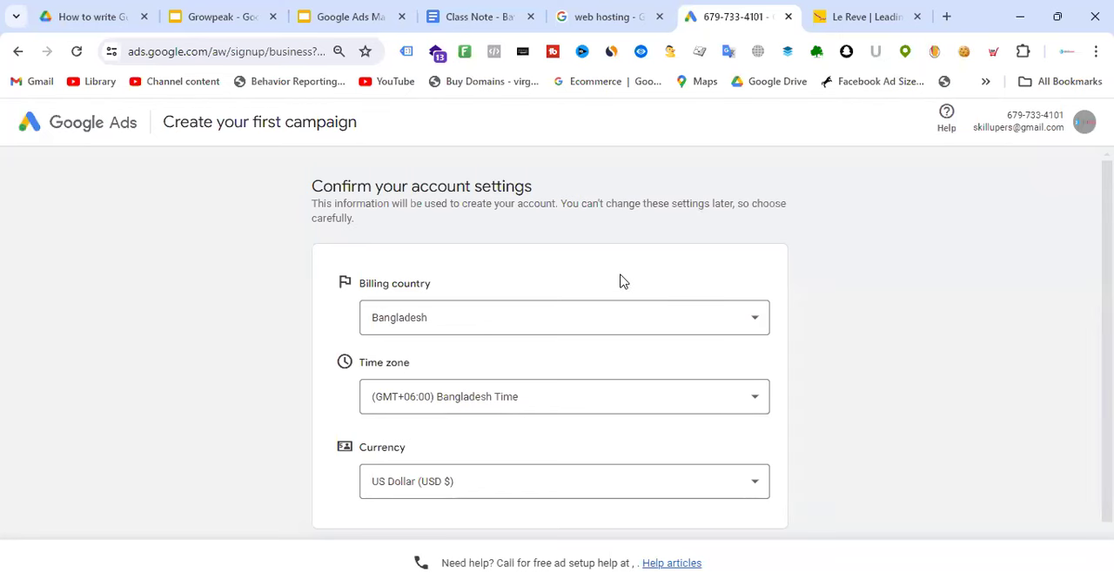
drag(432, 284, 360, 284)
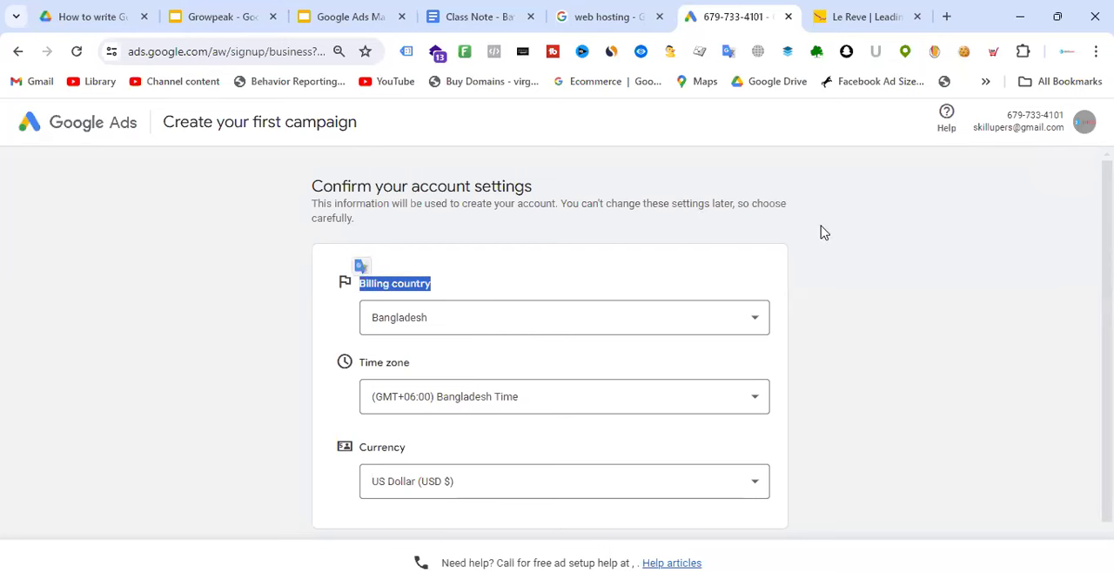
click(860, 229)
scroll(858, 228, down, 2)
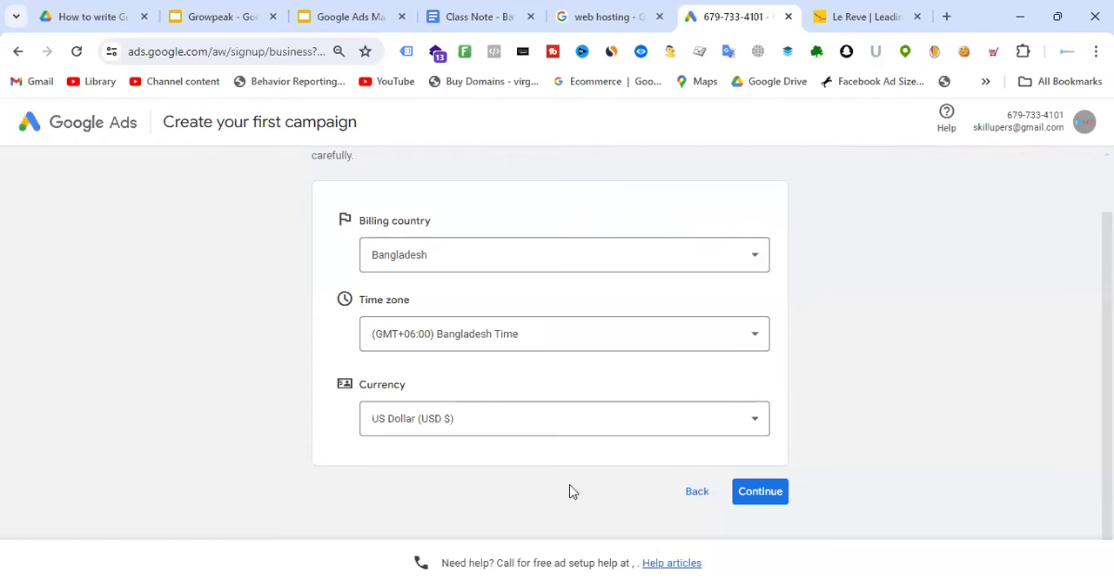
View the web hosting search results and the Le Reve site's Home Decor categories, and return to the Google Ads account settings
click(609, 11)
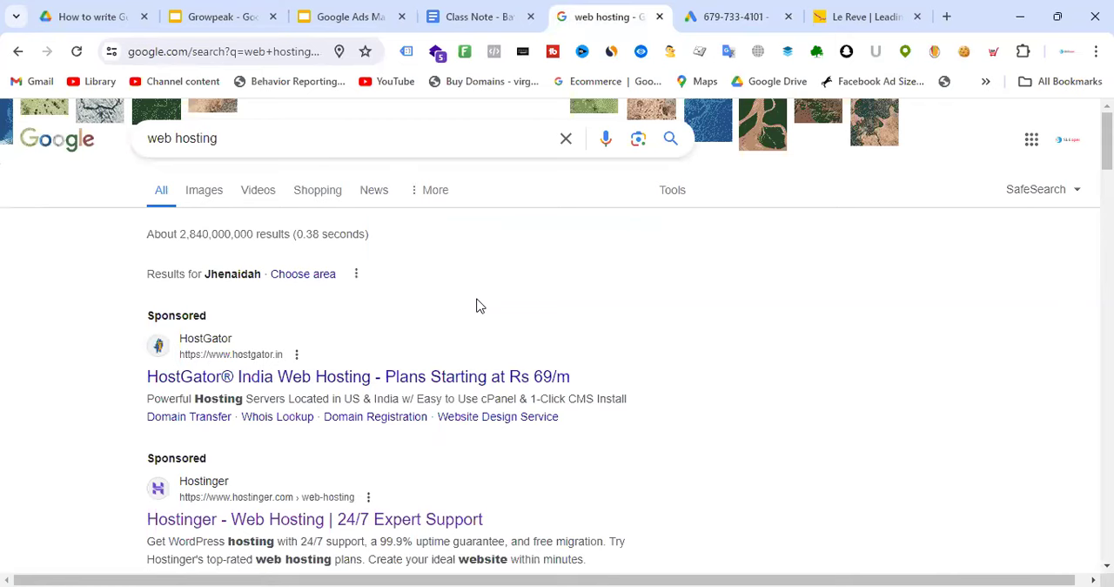
click(869, 17)
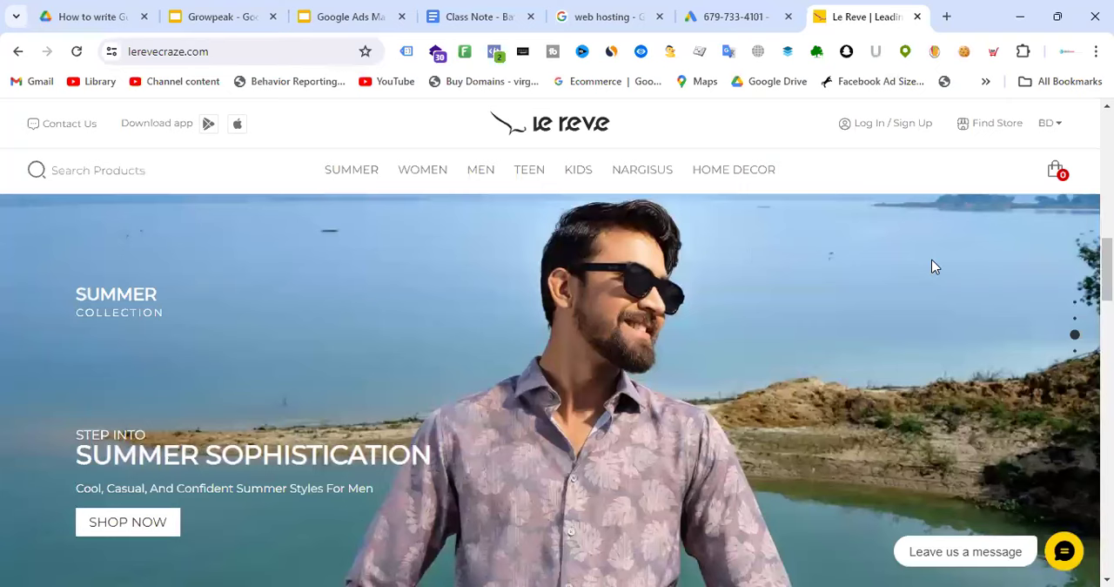
mouse_move(718, 188)
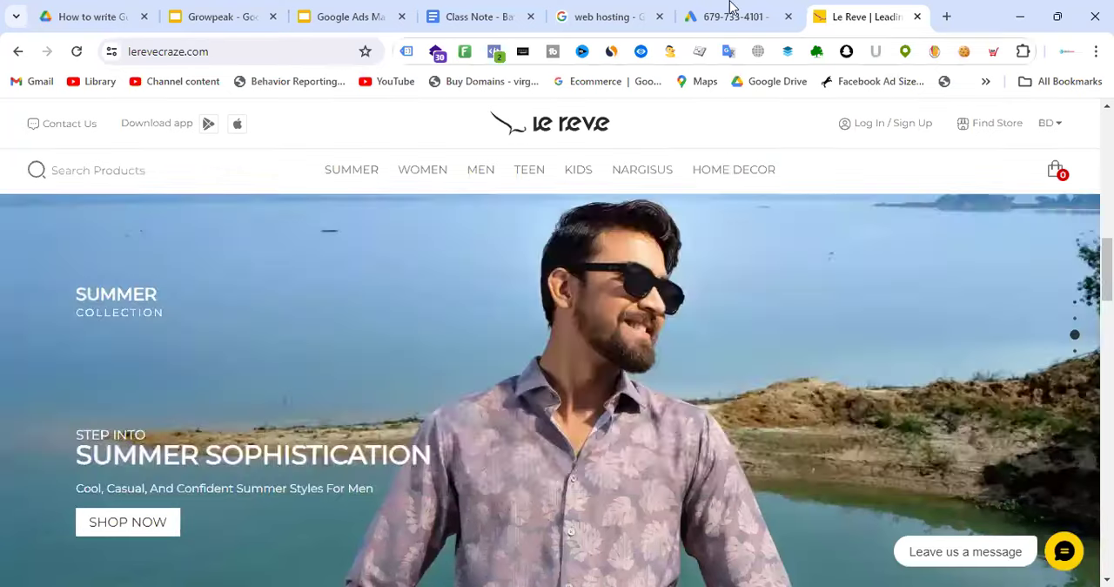
click(728, 16)
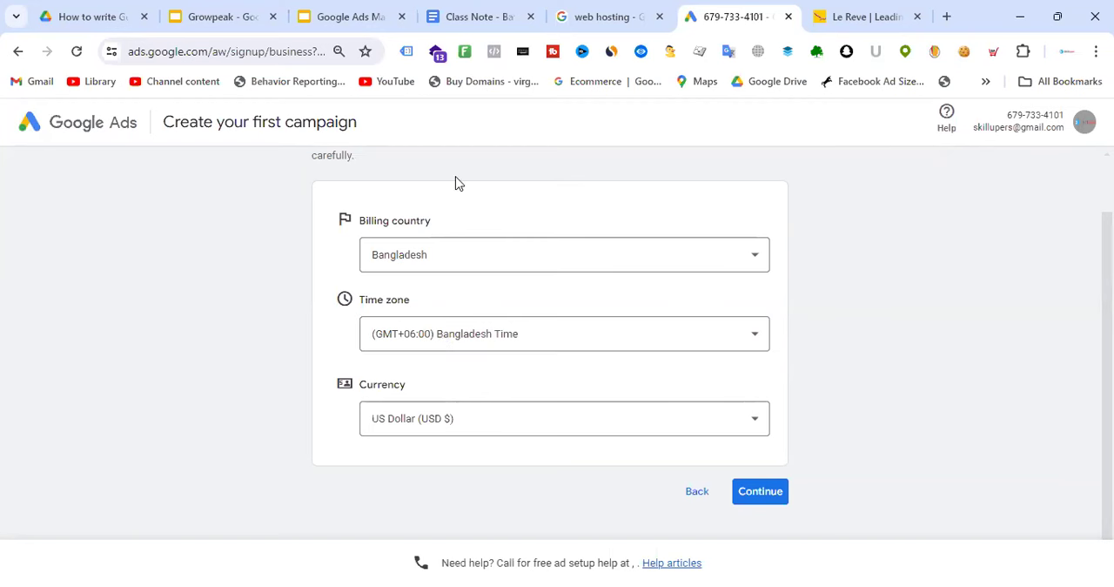
click(875, 13)
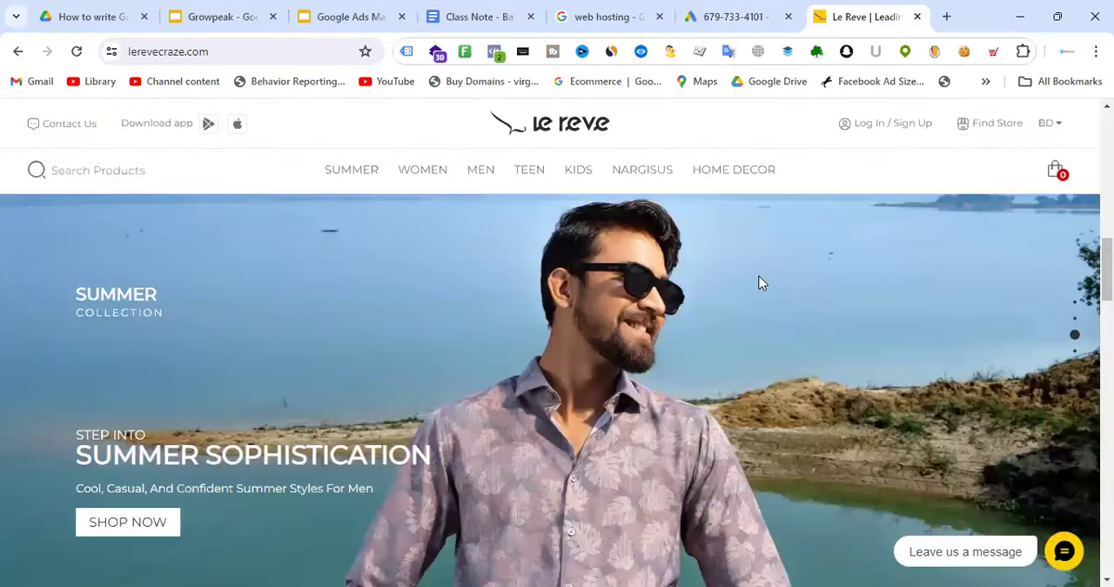
click(736, 17)
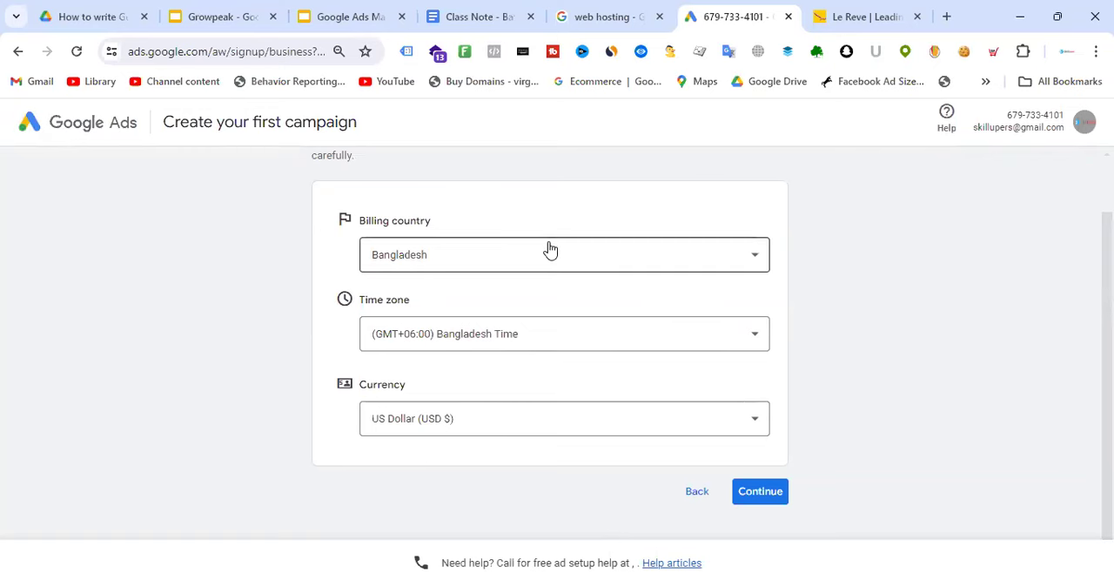
Browse the Le Reve home page's collection banners down to the Polo collection, checking back with the Google Ads account settings in between
click(892, 17)
mouse_move(734, 169)
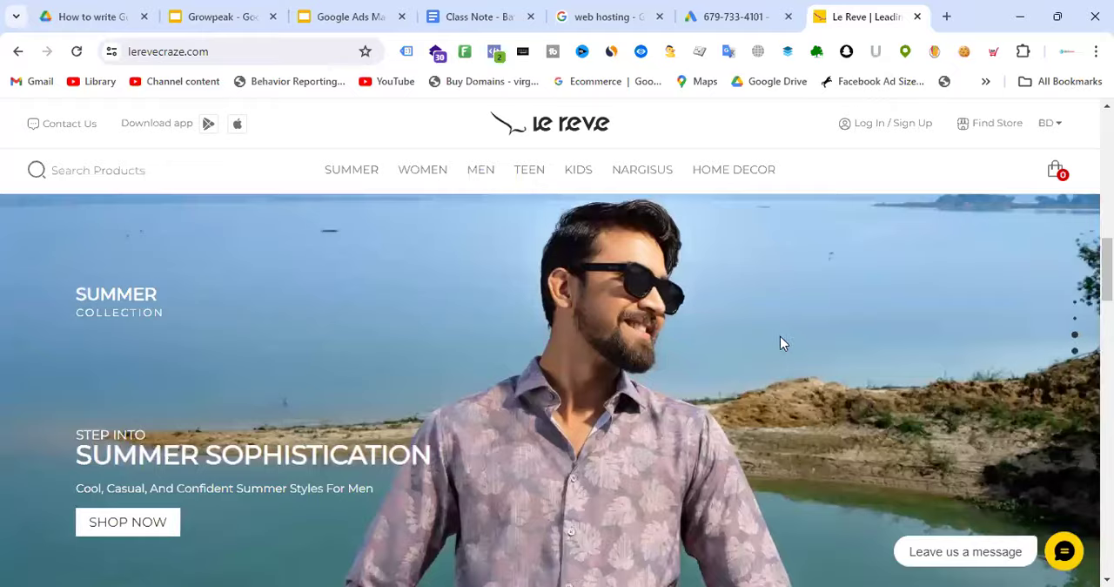
scroll(779, 336, down, 1)
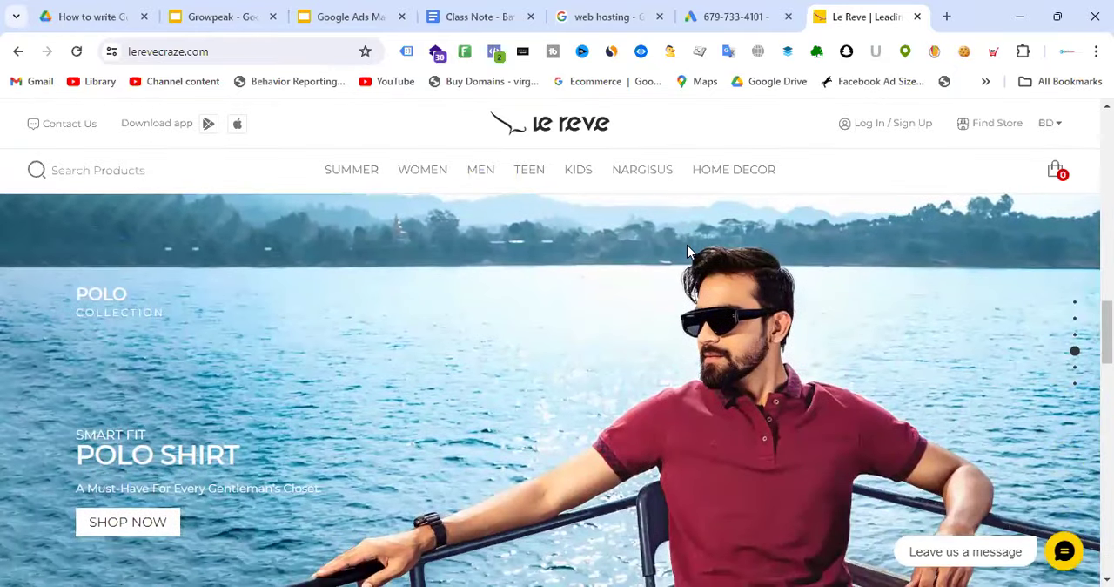
scroll(688, 251, up, 2)
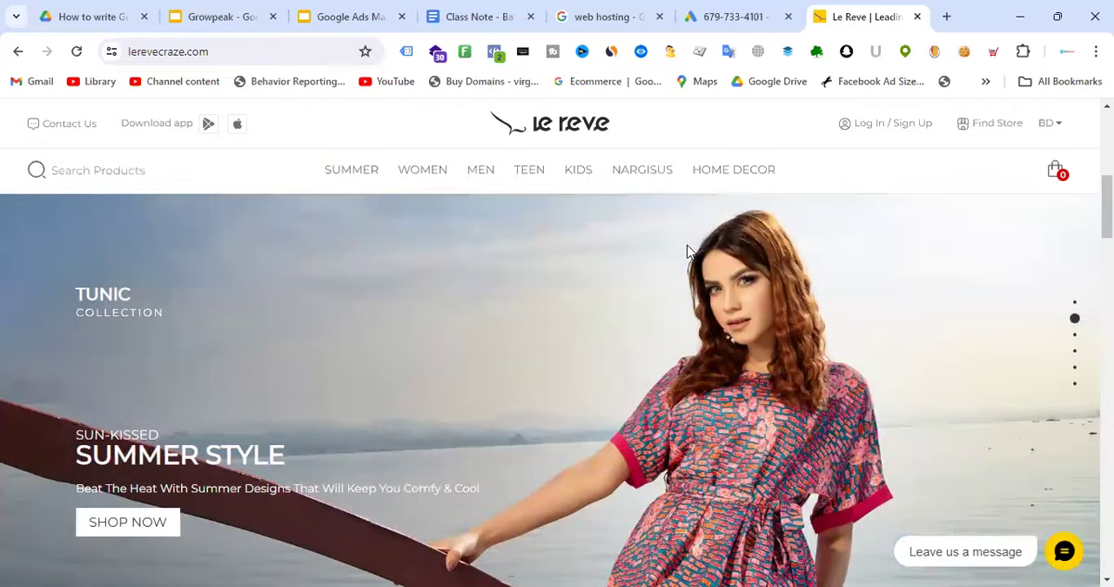
click(745, 16)
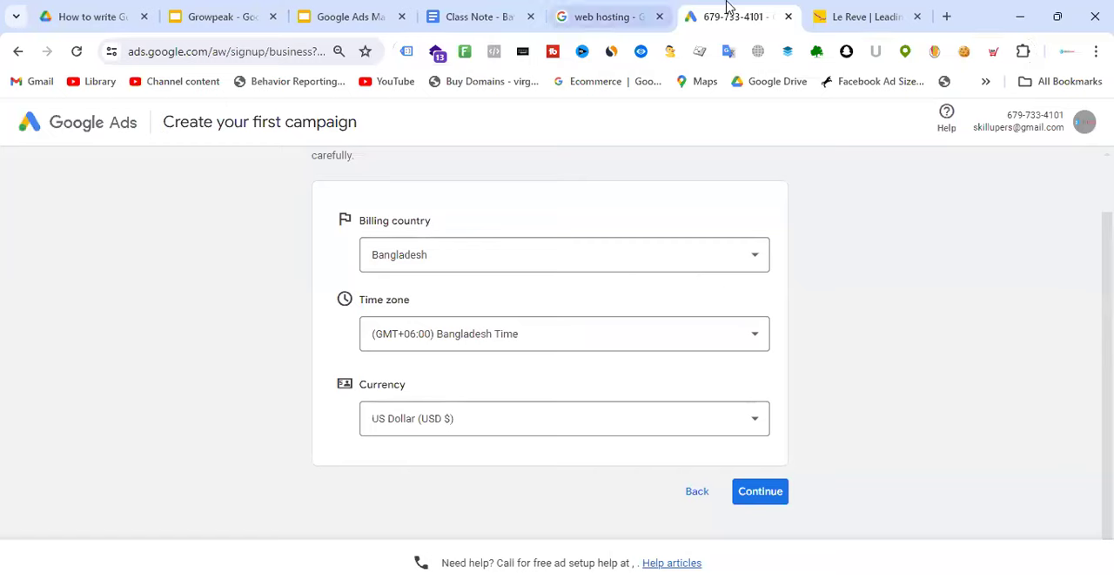
click(903, 10)
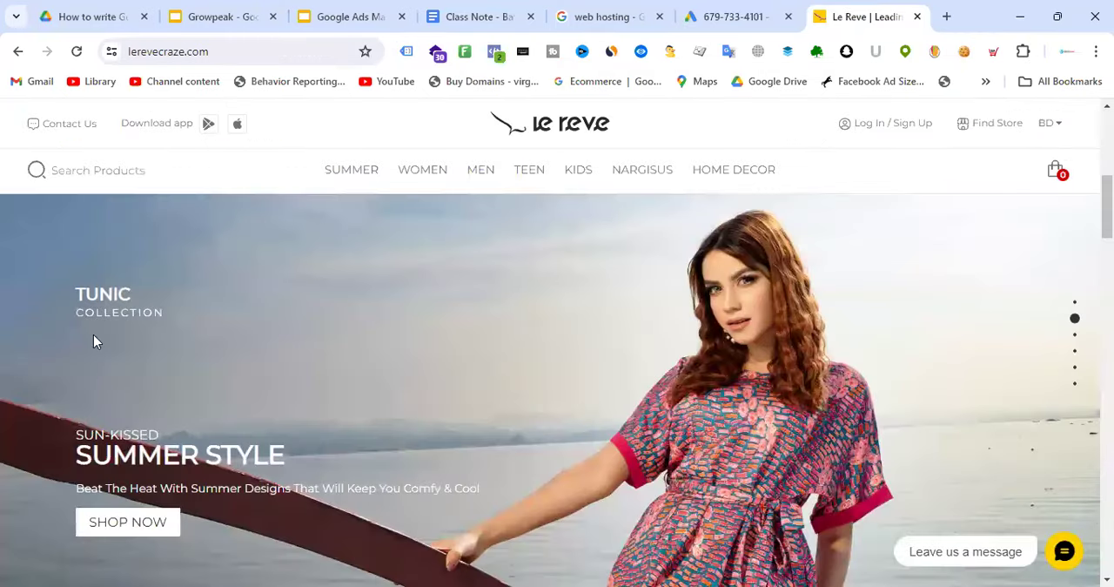
scroll(730, 336, down, 2)
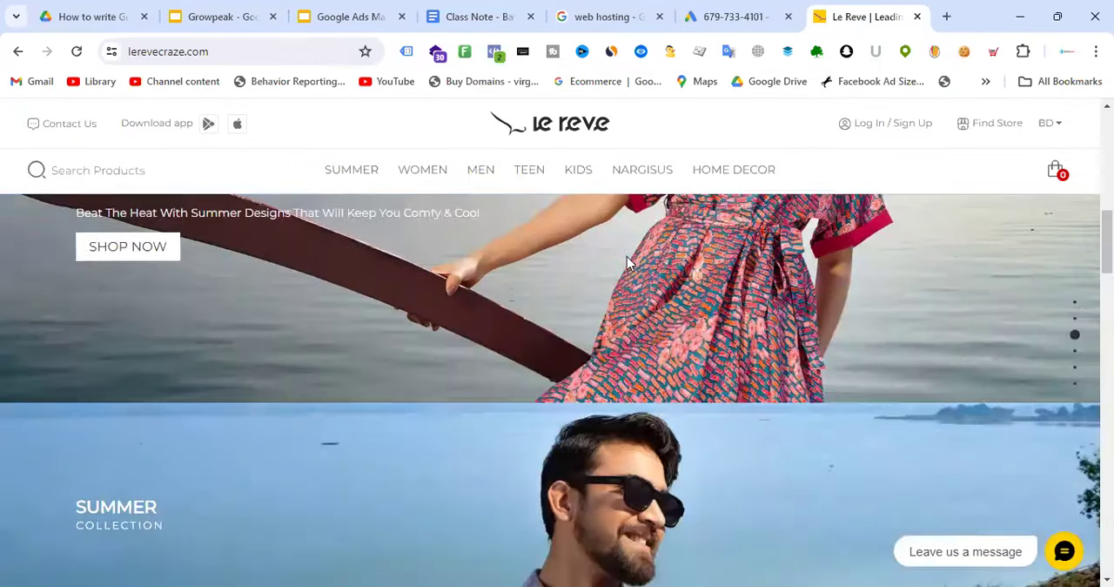
scroll(770, 218, down, 2)
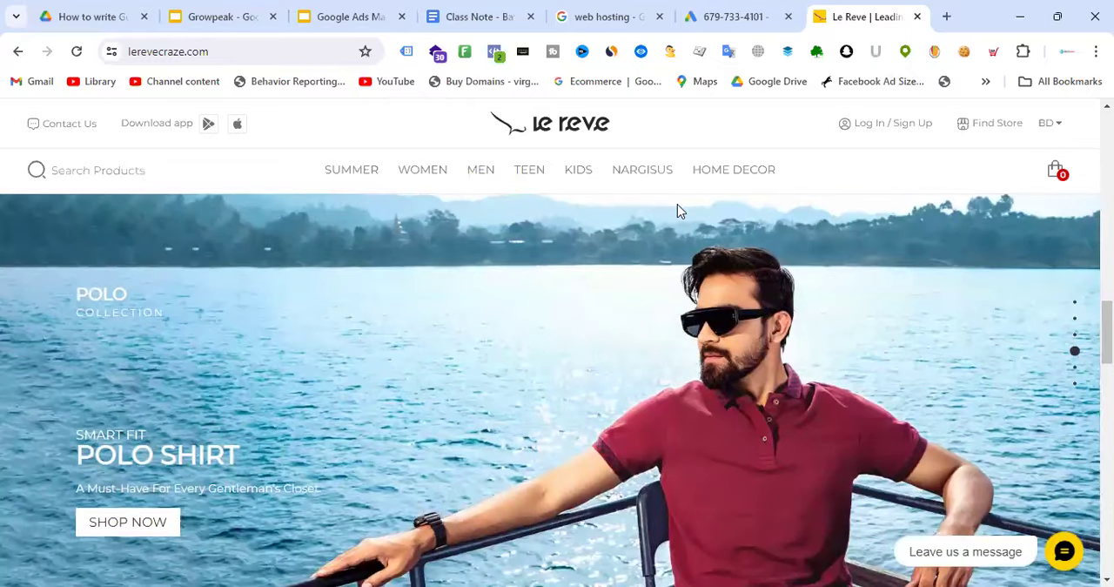
Return to the Google Ads account settings and examine the available currencies, keeping US Dollar (USD $) selected
click(736, 7)
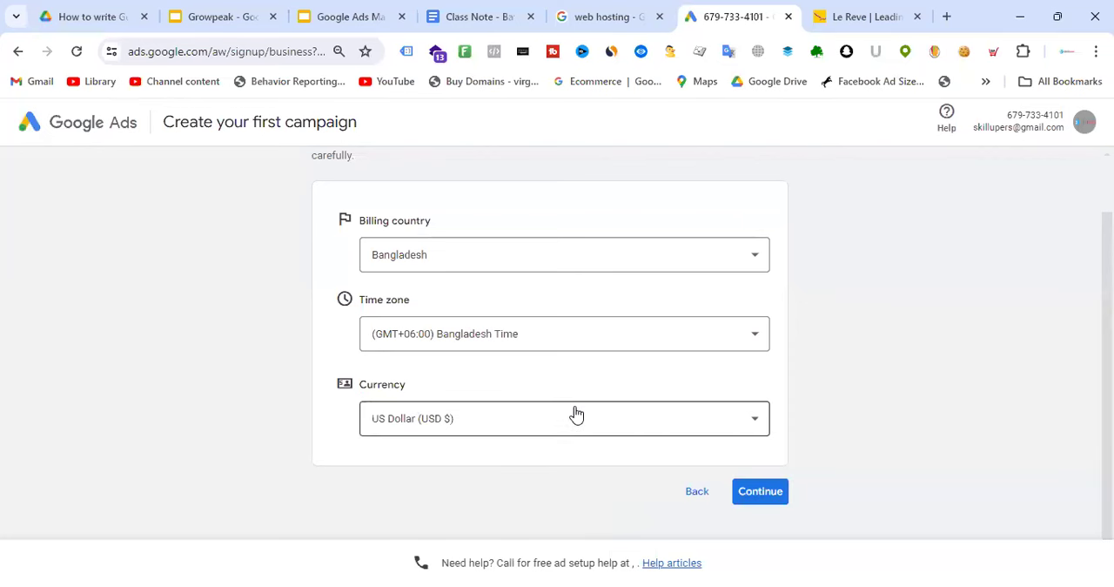
click(498, 434)
scroll(582, 225, up, 2)
scroll(592, 278, up, 10)
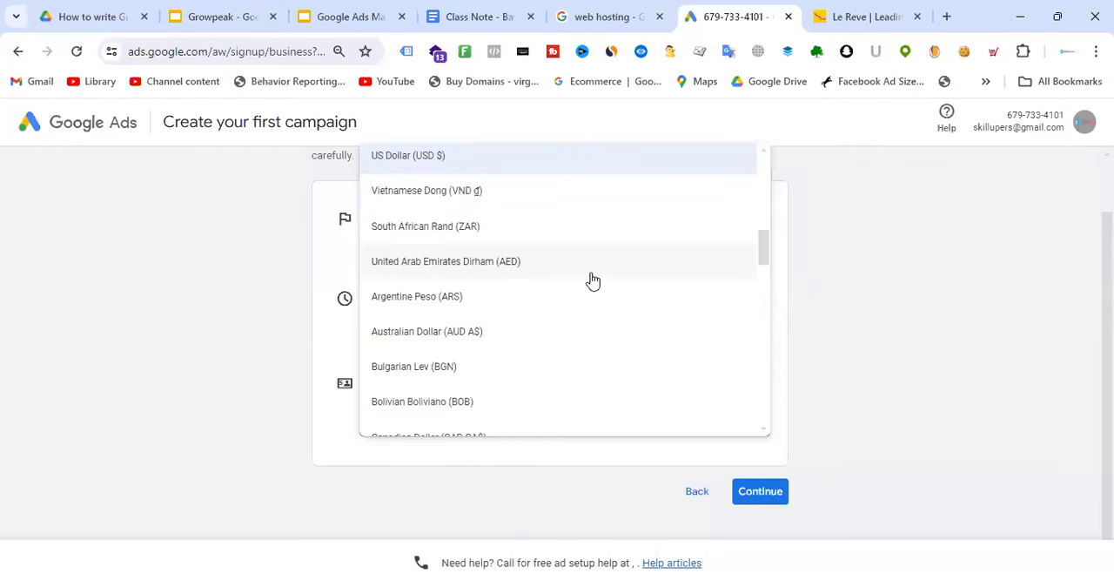
click(948, 313)
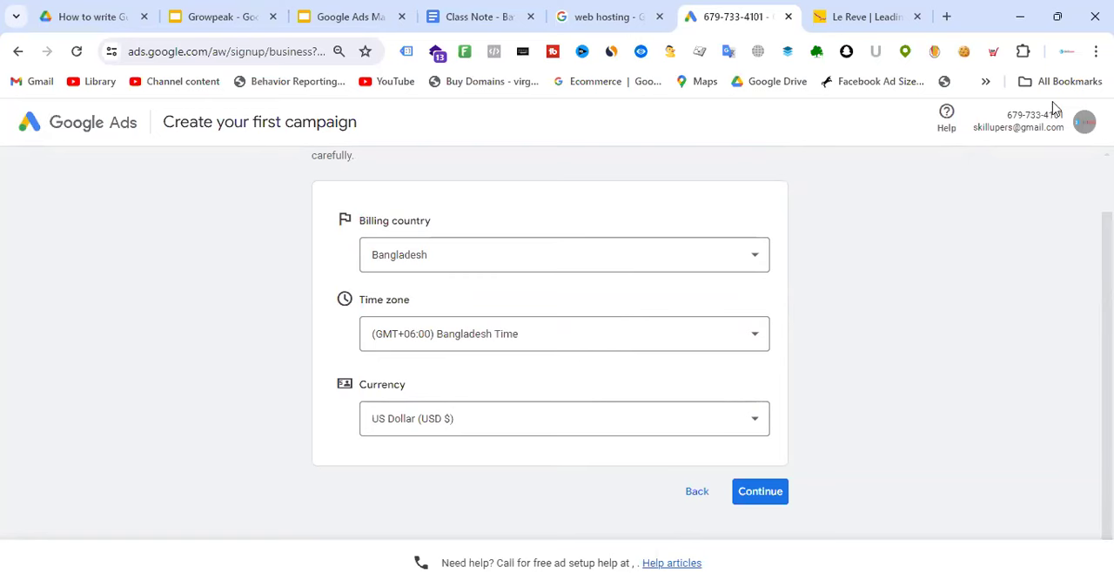
Open a blank browser tab, then return to the web hosting search results and examine the sponsored listings and the Ubersuggest section
click(947, 18)
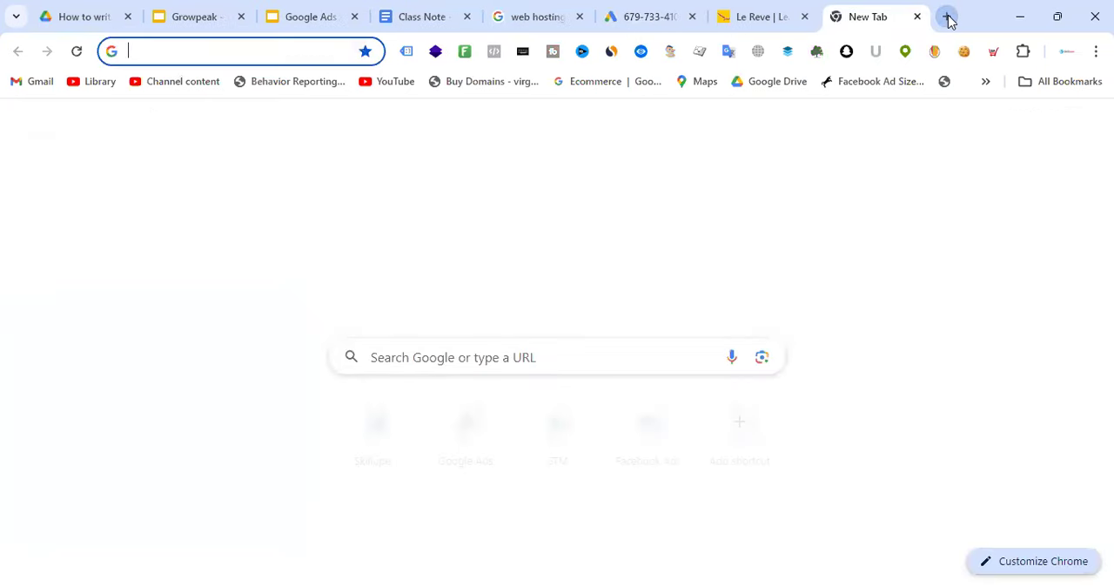
click(540, 7)
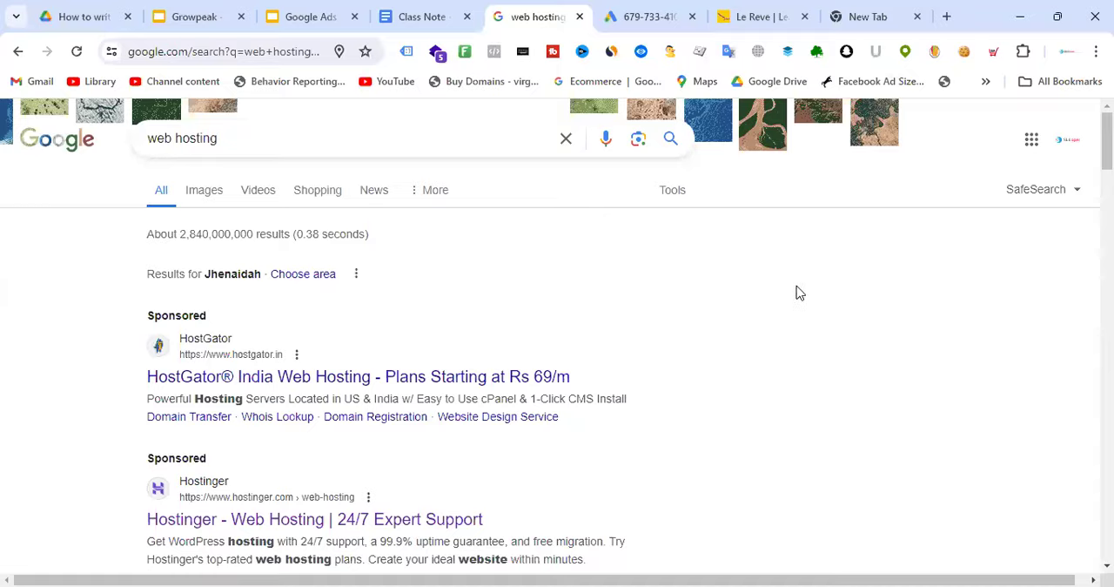
scroll(858, 291, down, 10)
scroll(947, 306, down, 15)
scroll(993, 370, up, 15)
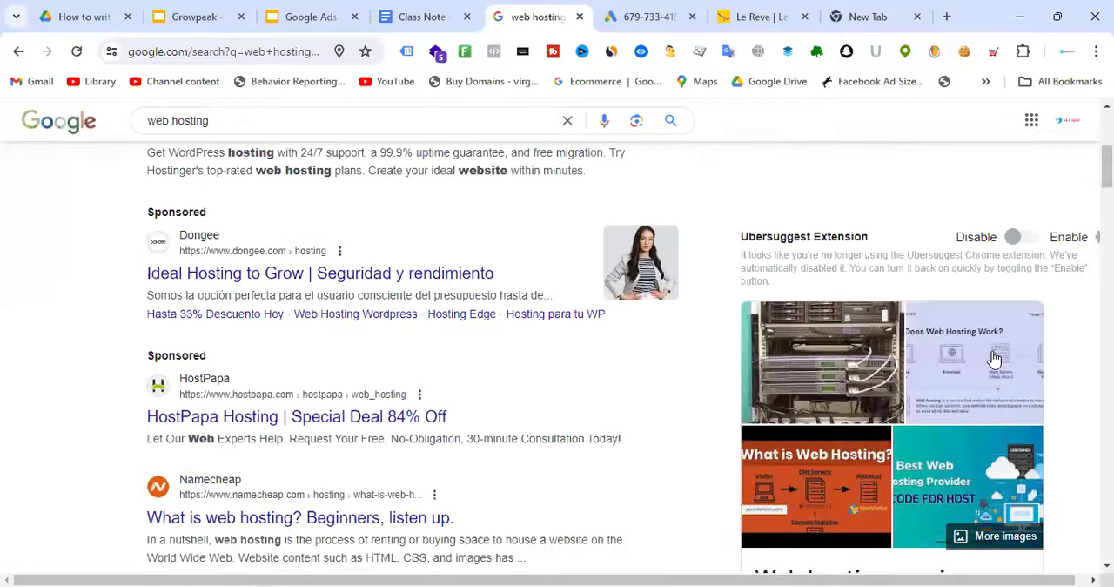
scroll(995, 357, up, 5)
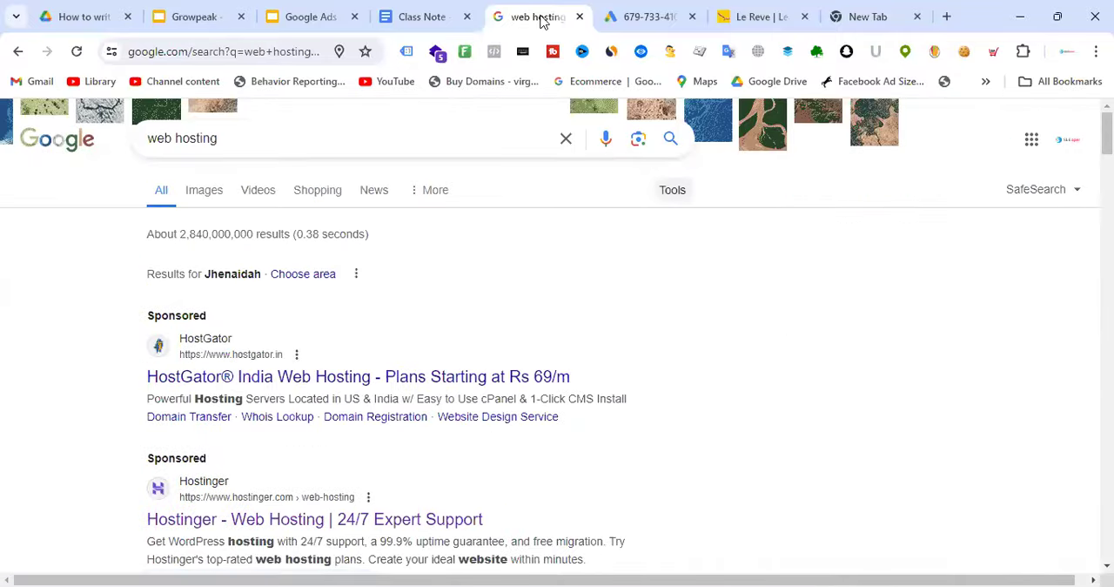
Find the Ubersuggest extension among the installed browser extensions and switch it on
click(986, 81)
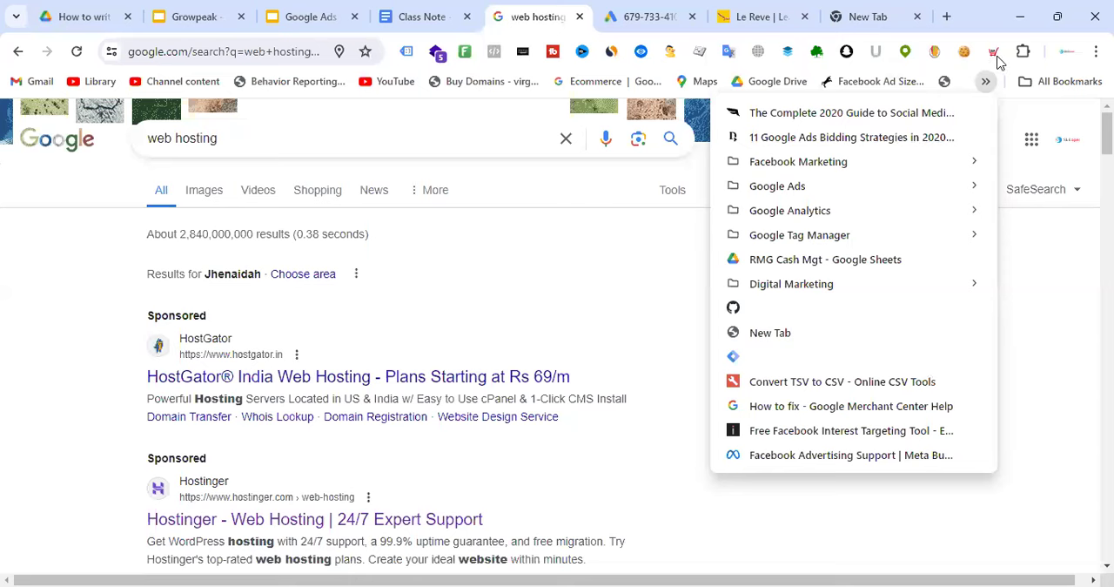
mouse_move(1062, 80)
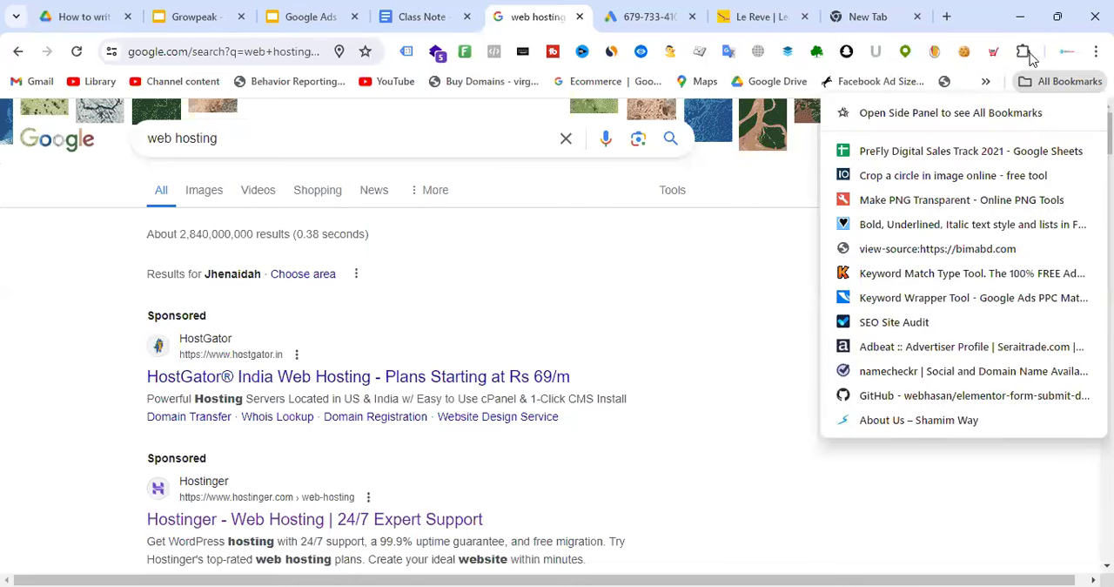
click(1023, 52)
scroll(922, 300, down, 10)
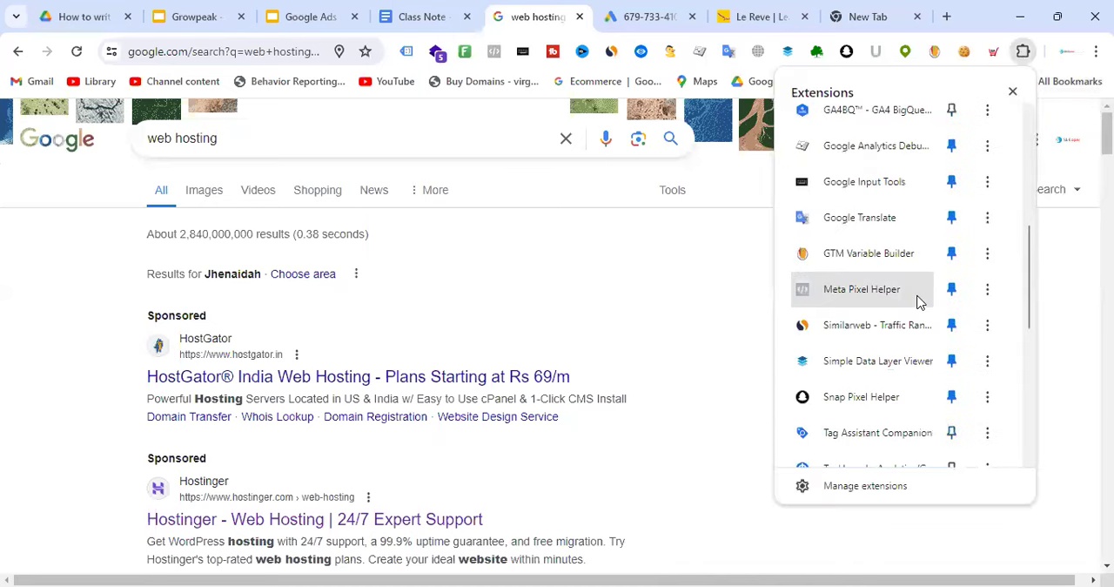
scroll(862, 357, up, 1)
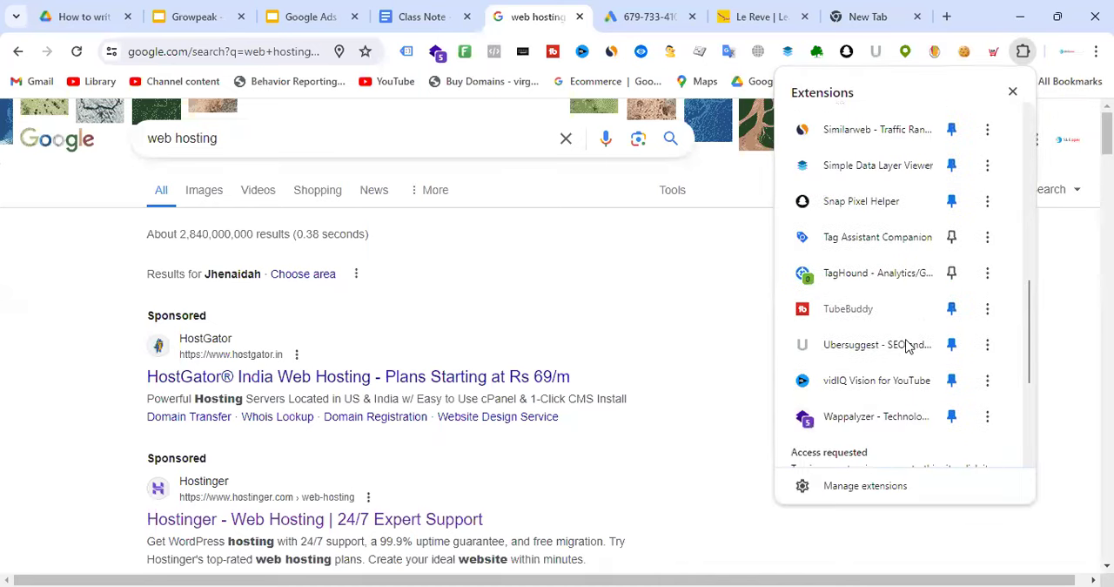
scroll(870, 248, down, 3)
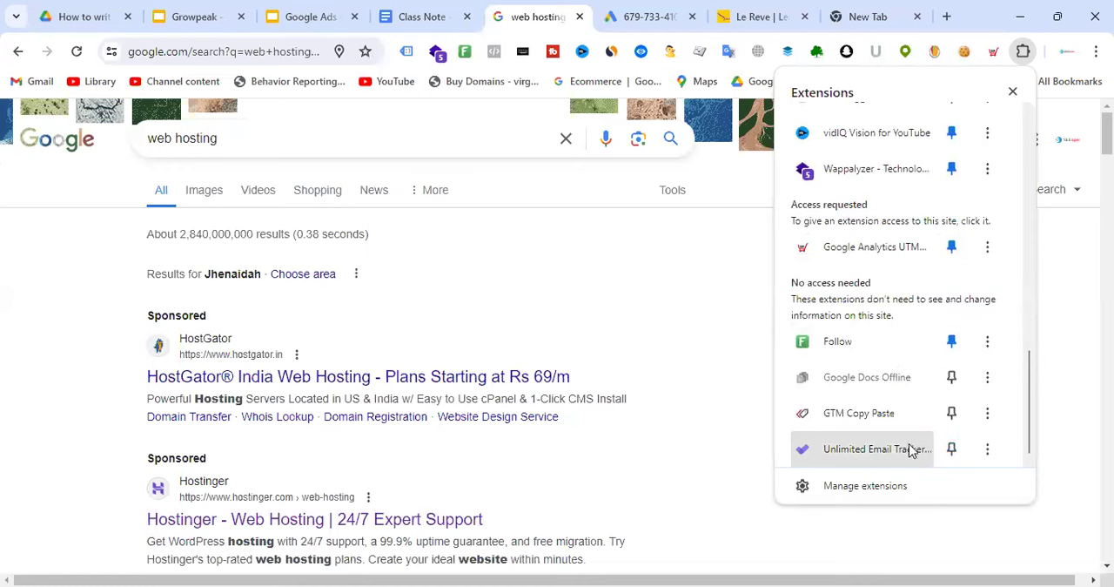
scroll(925, 407, up, 2)
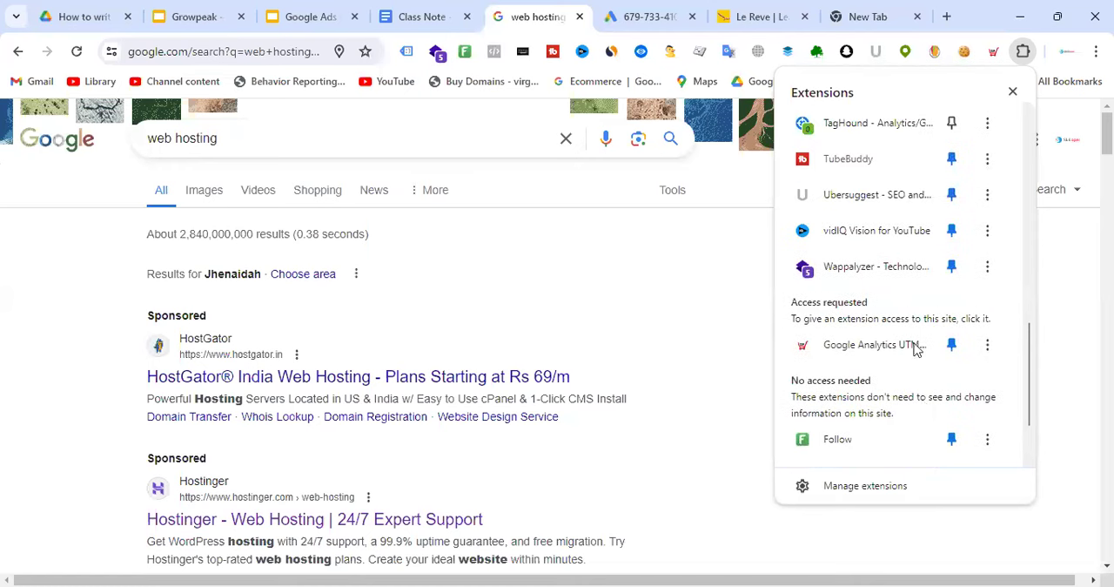
scroll(915, 348, up, 2)
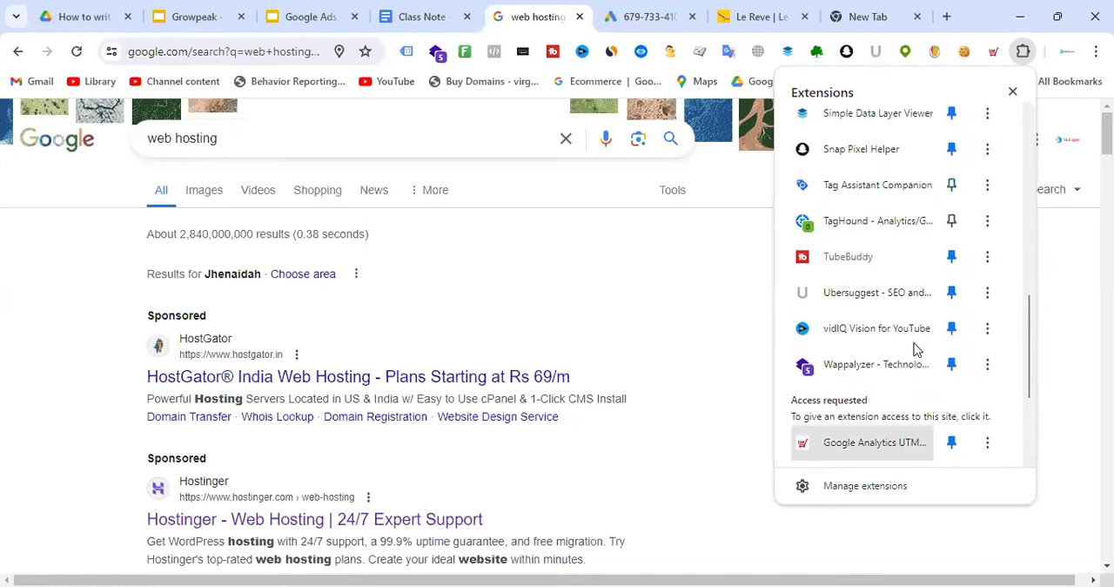
scroll(916, 348, up, 2)
click(913, 393)
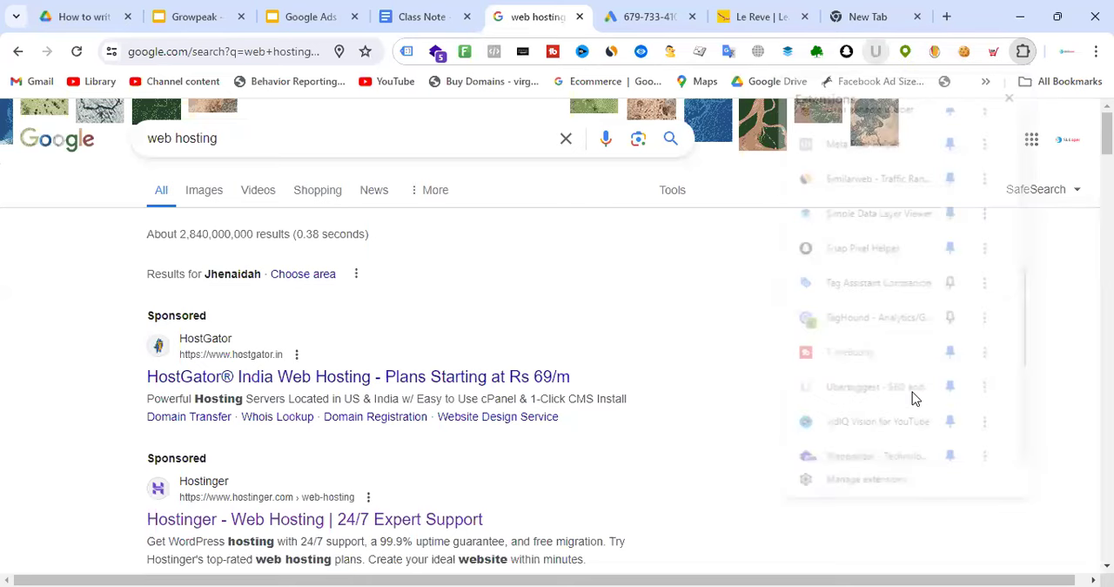
click(782, 182)
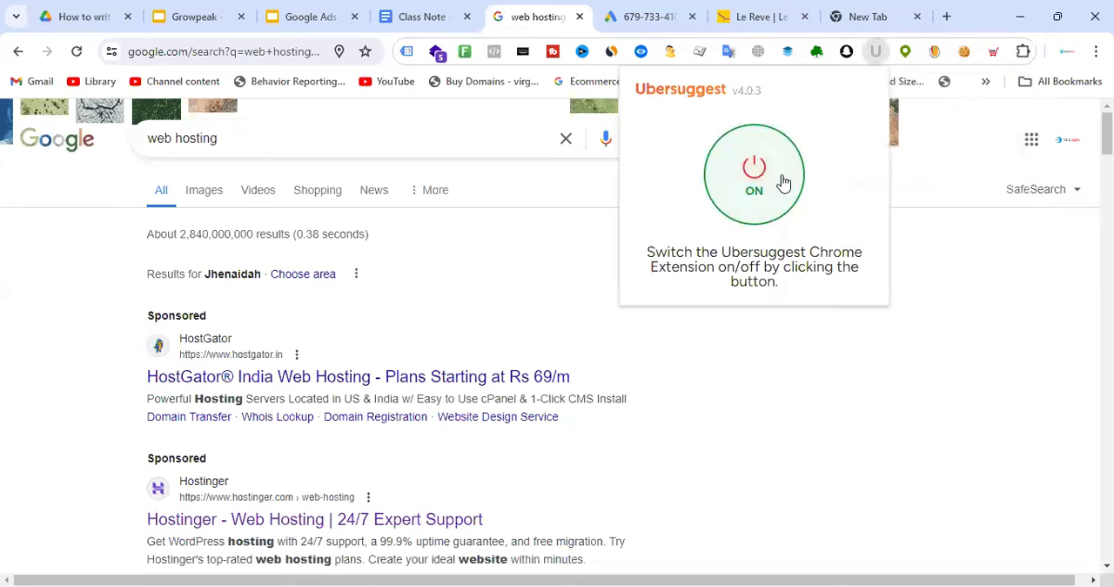
click(1069, 320)
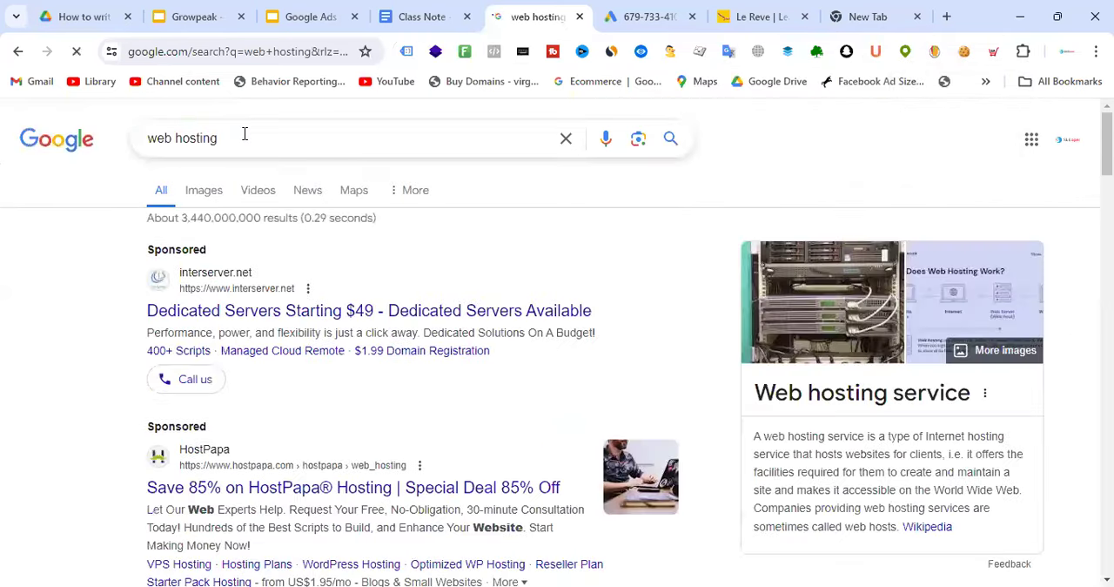
Rerun the web hosting search and examine the search volume and CPC that Ubersuggest gives for the keyword "web hosting"
click(245, 133)
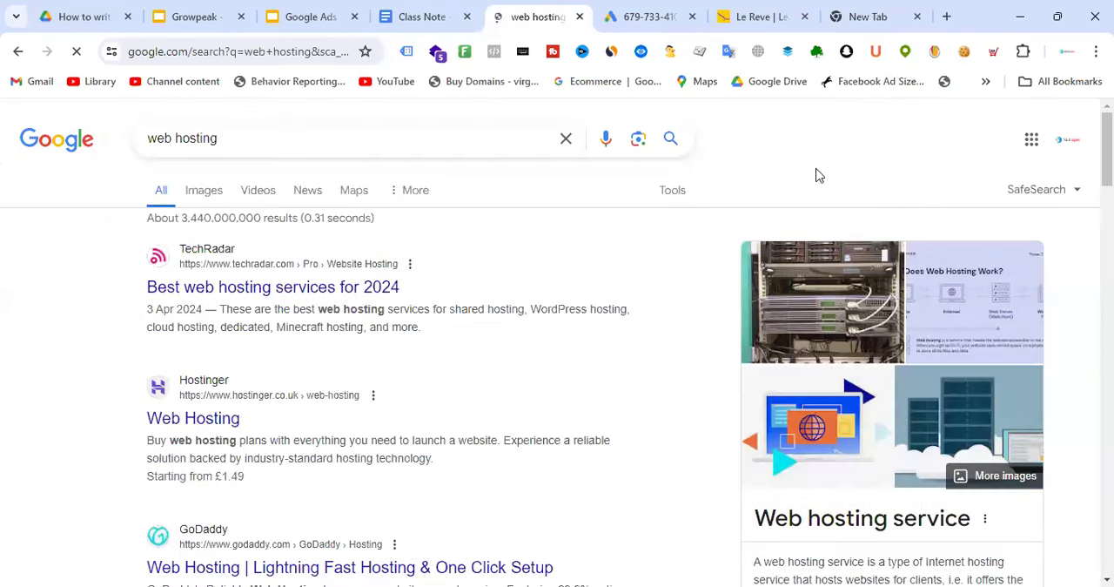
scroll(878, 198, down, 3)
scroll(917, 241, up, 2)
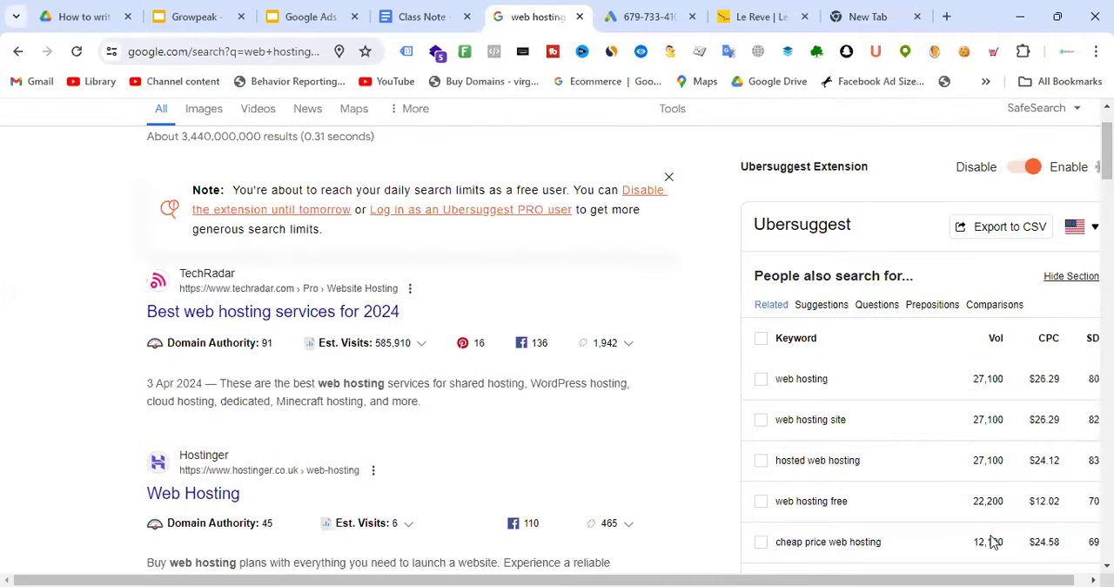
drag(1049, 580, 1063, 578)
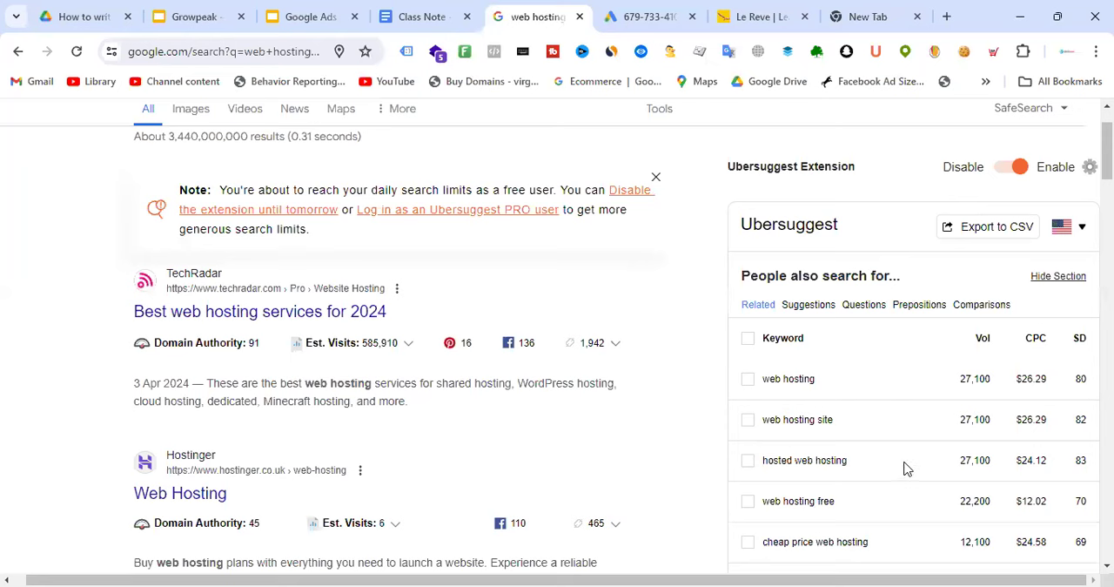
drag(837, 383, 763, 384)
drag(1001, 383, 961, 378)
drag(1055, 383, 1019, 378)
Return to Google Ads, continue with the chosen country, time zone and currency, and review the account and payment confirmation page
key(ctrl+Tab)
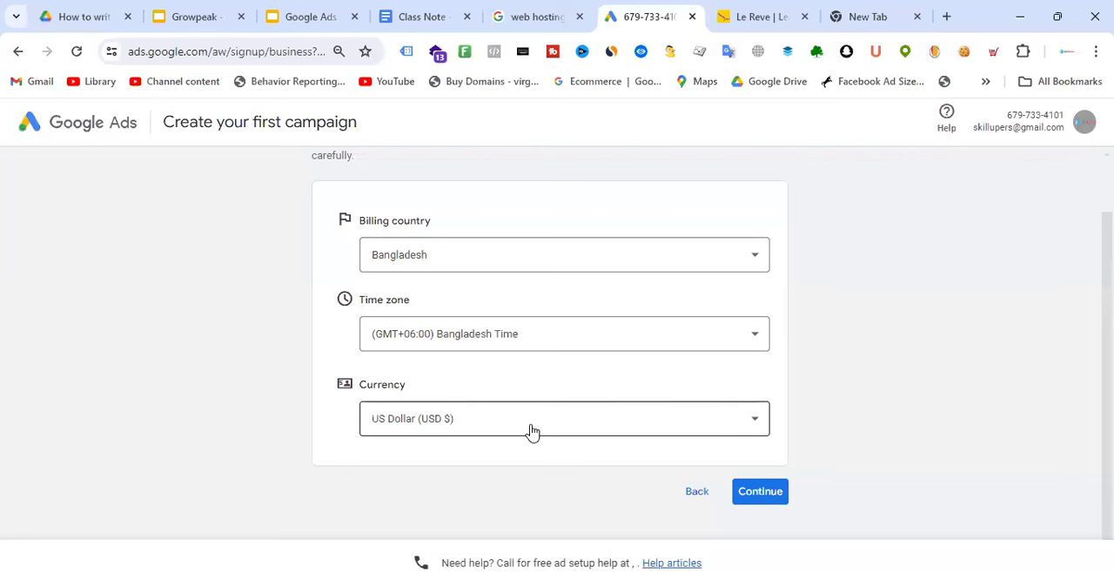
click(767, 496)
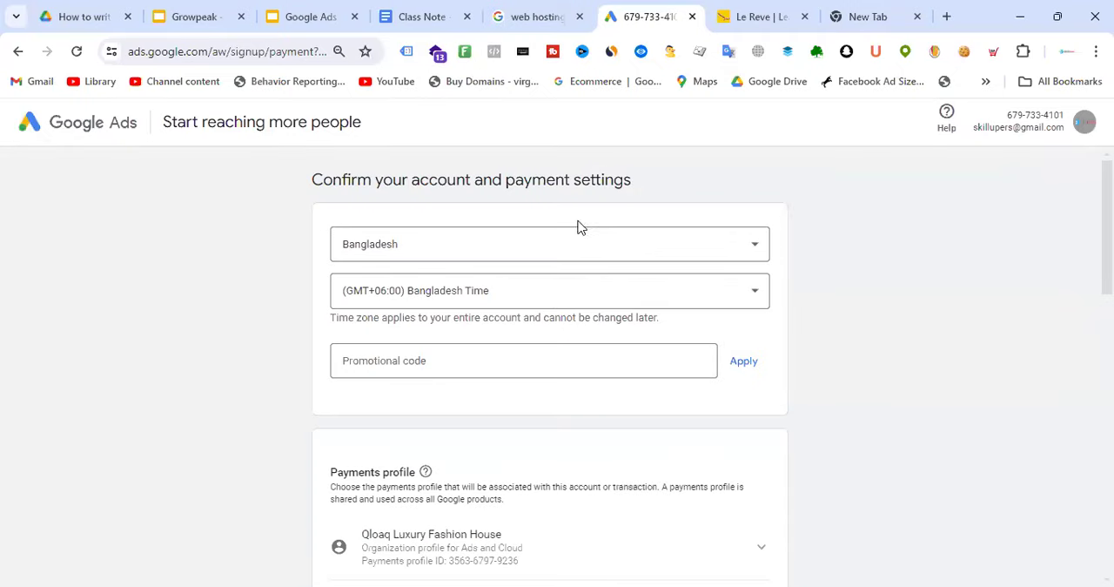
scroll(579, 228, down, 2)
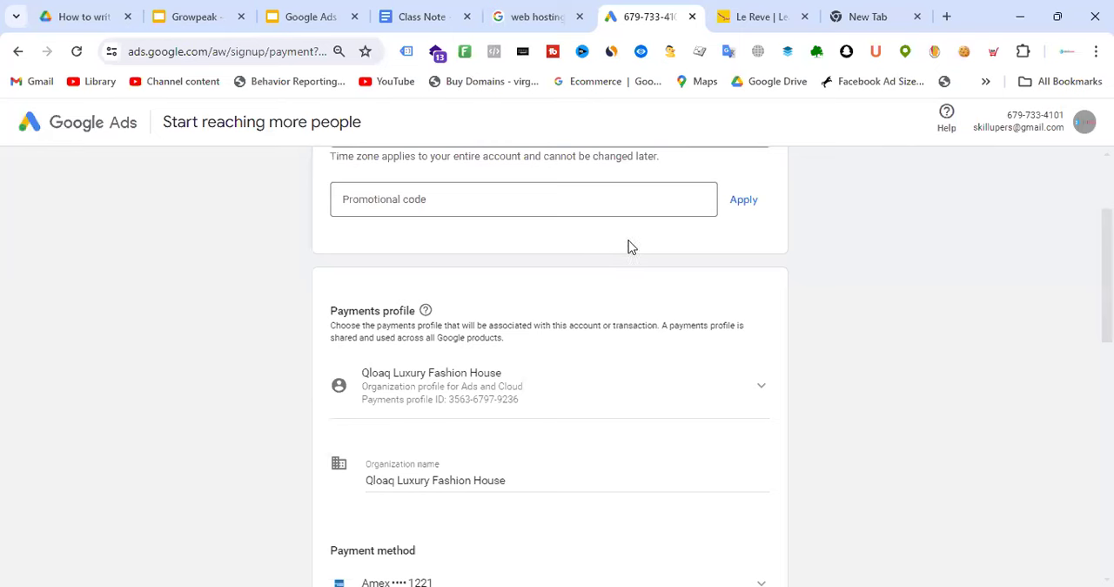
scroll(647, 244, down, 2)
scroll(651, 244, down, 1)
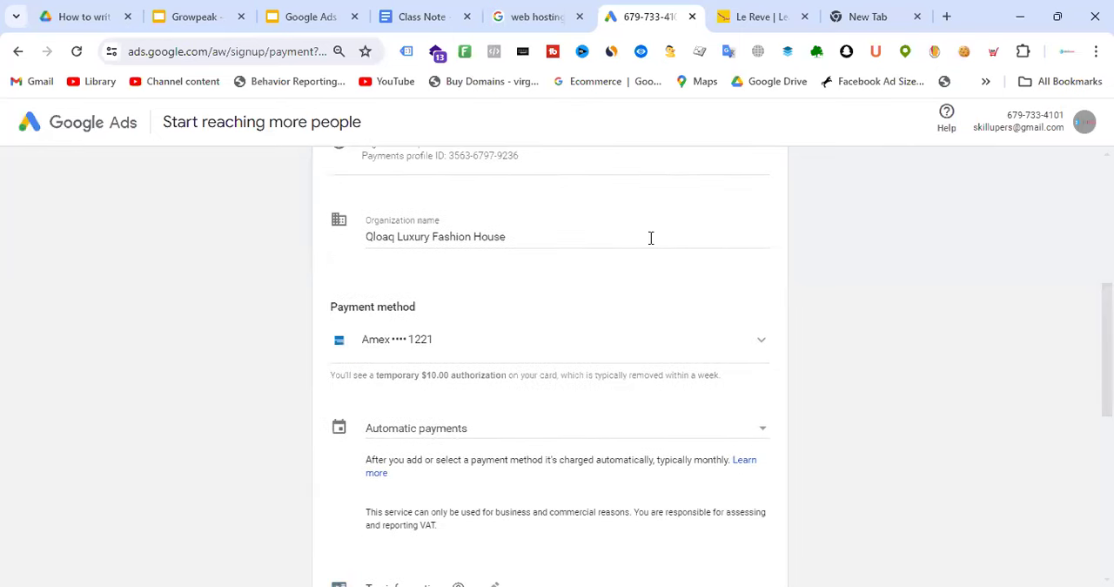
scroll(652, 243, down, 3)
scroll(656, 256, down, 3)
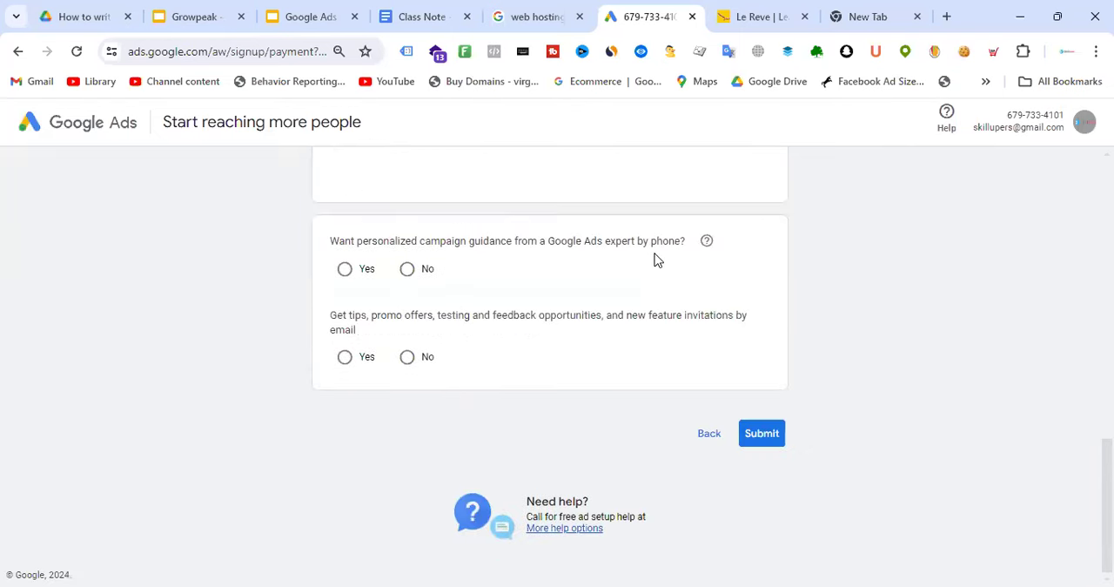
scroll(657, 258, up, 9)
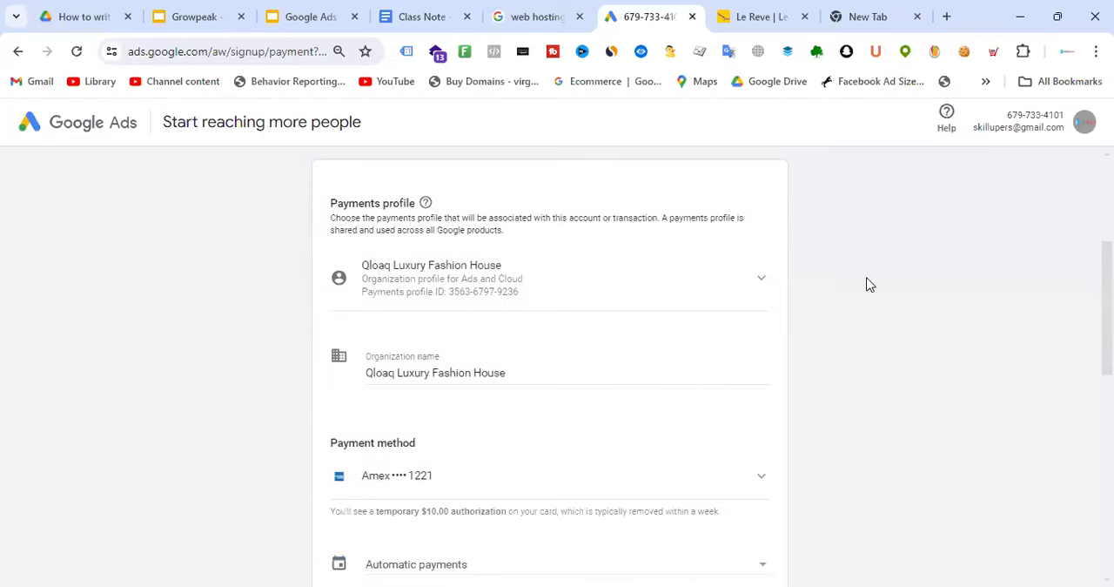
scroll(617, 308, up, 3)
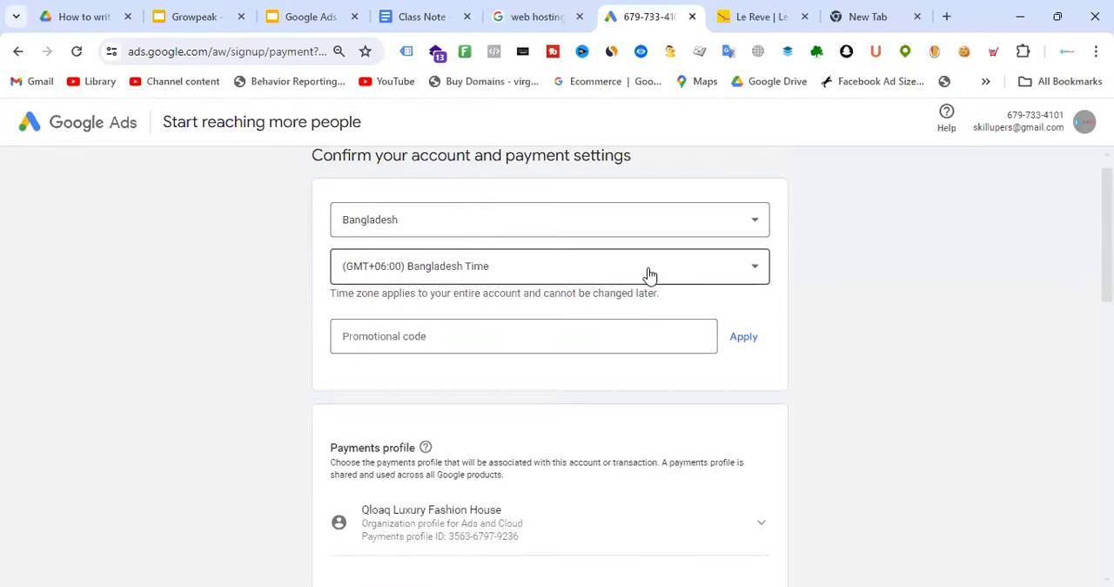
Examine the empty promotional code field and check which Google account e-mail is signed in
click(345, 336)
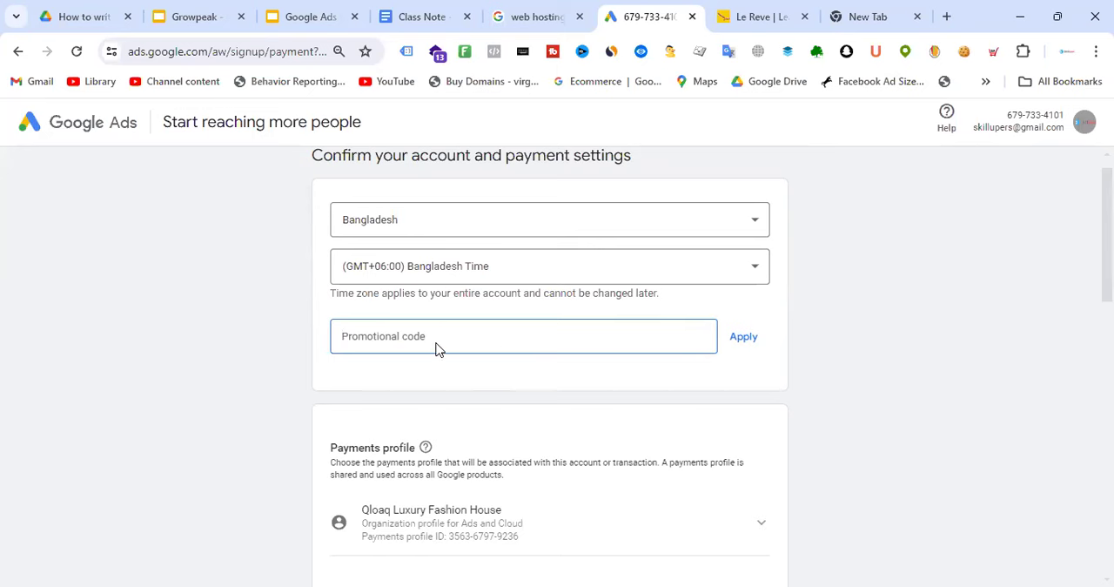
click(1084, 122)
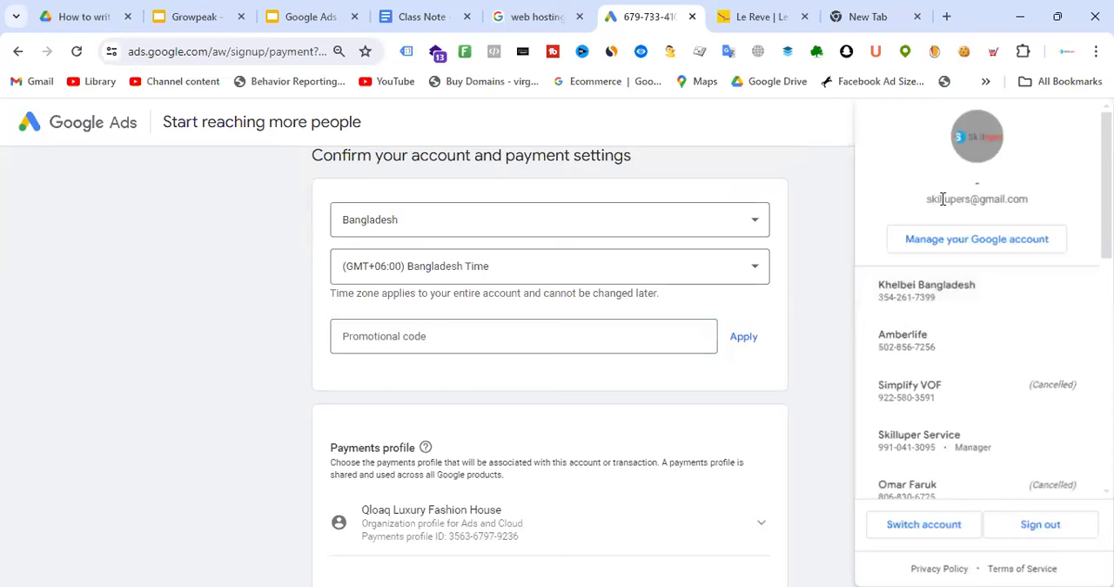
drag(926, 198, 1032, 204)
click(838, 200)
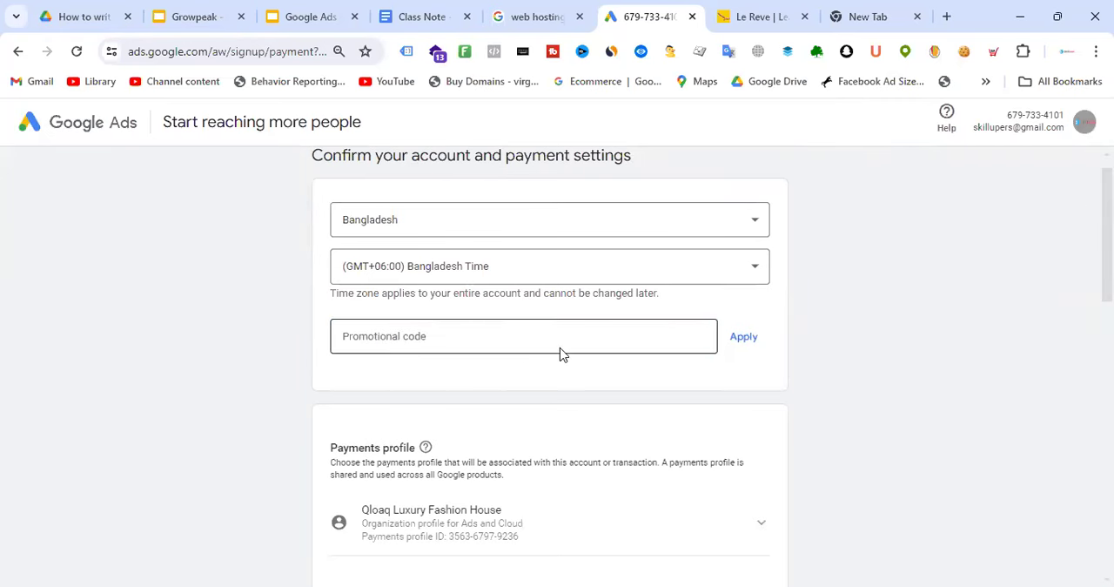
Choose to create a payments profile instead of using the existing Qloaq Luxury Fashion House profile
scroll(577, 353, down, 2)
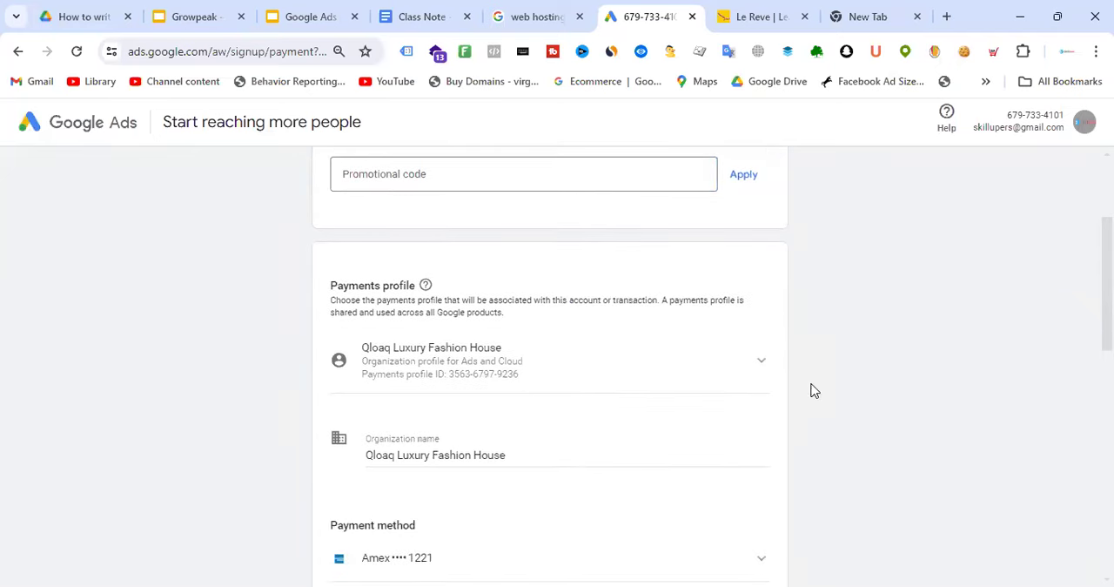
click(762, 364)
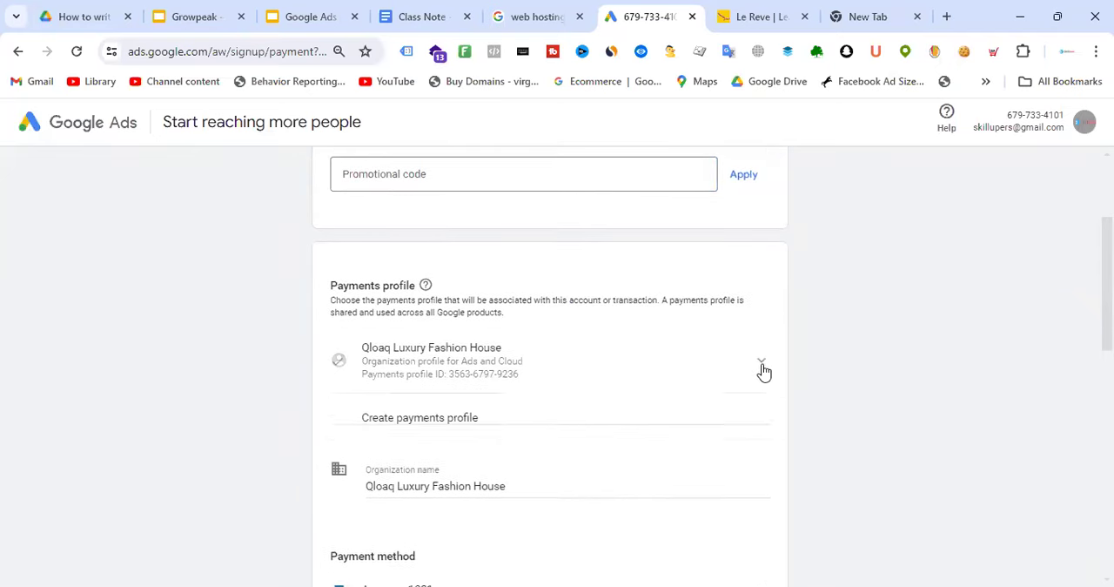
click(505, 433)
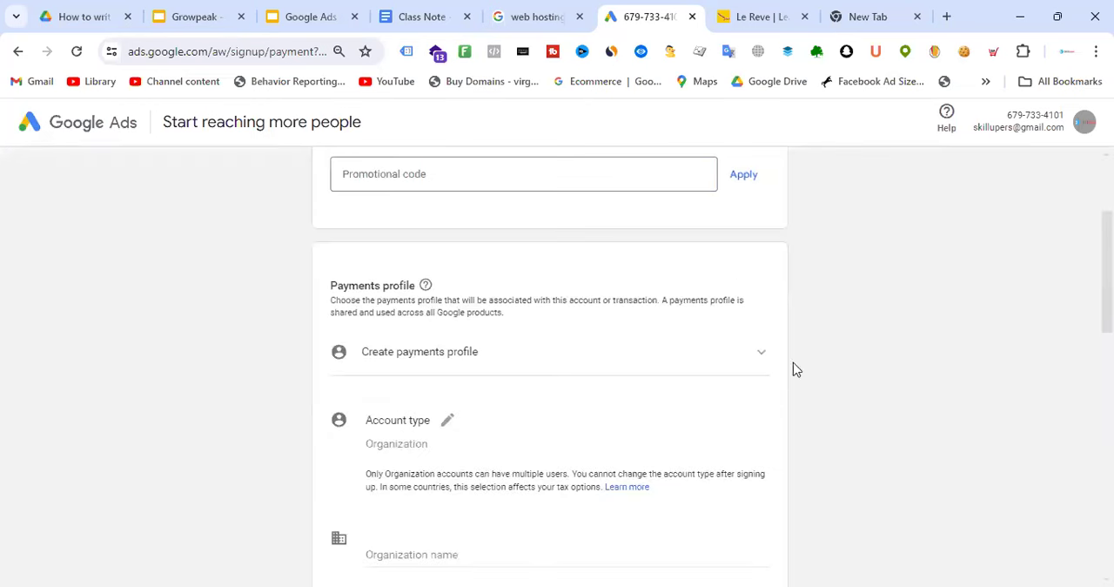
Recheck the payments profile choices, keeping Create payments profile, and examine the remaining fields down to the end of the signup form
scroll(603, 289, up, 2)
scroll(557, 295, down, 3)
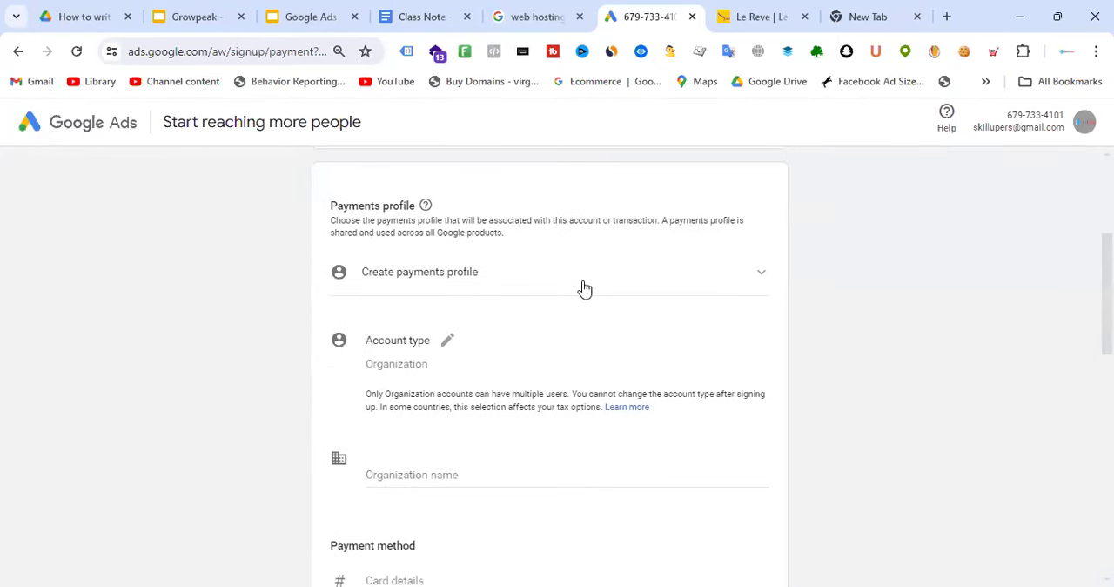
click(709, 277)
click(525, 350)
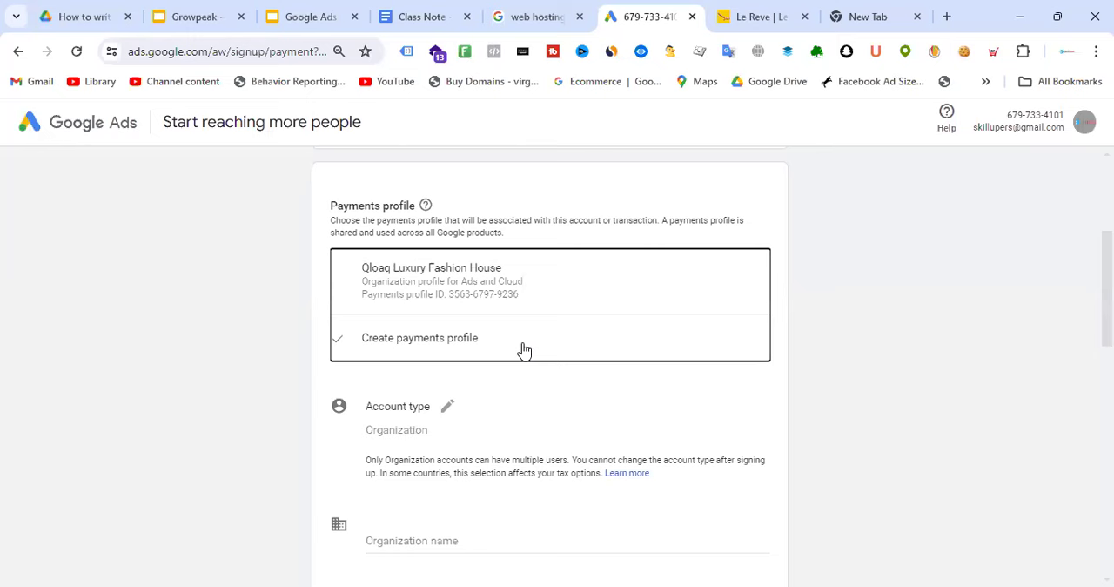
click(903, 351)
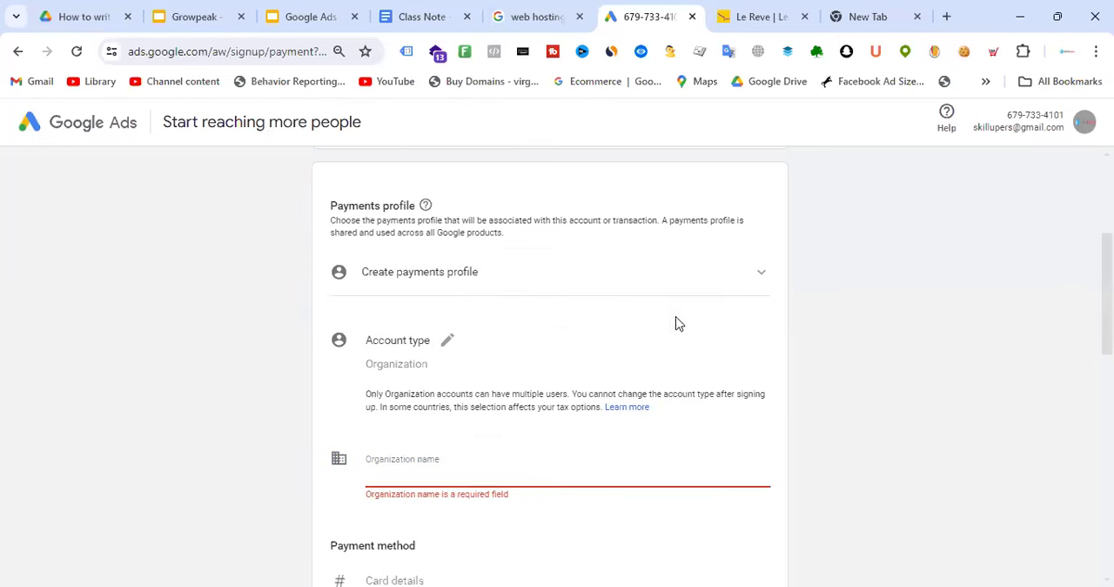
scroll(683, 278, down, 1)
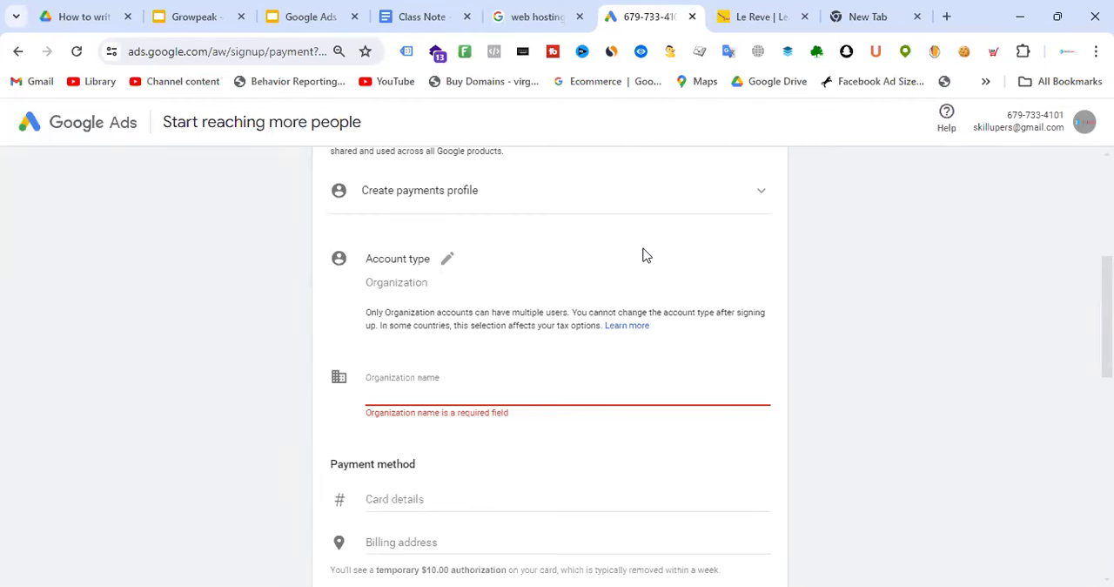
scroll(601, 282, down, 8)
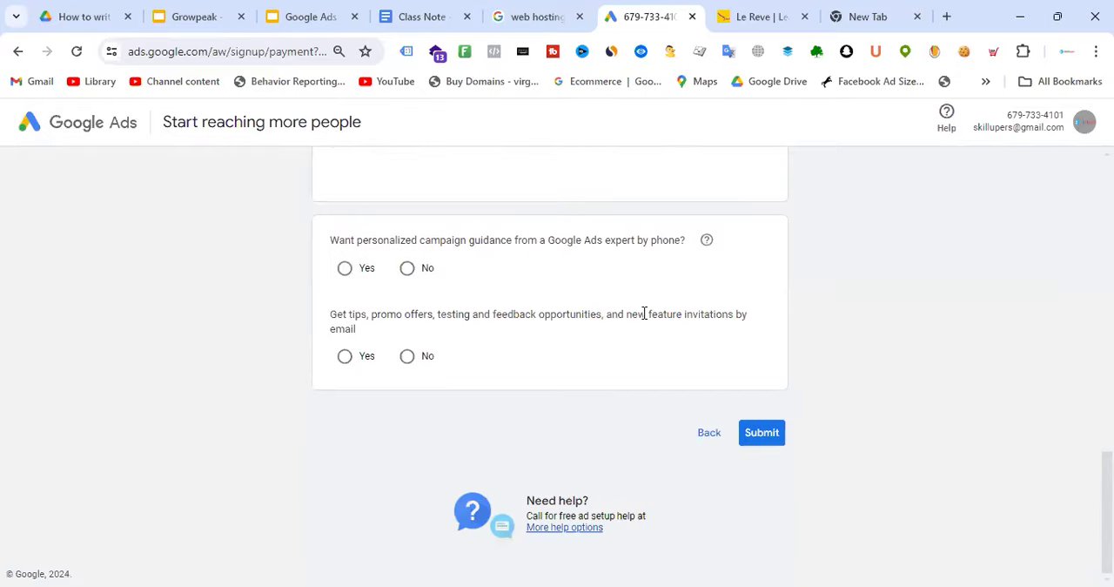
Reopen the account type choice in the payments profile section and keep Organization selected
scroll(644, 313, up, 5)
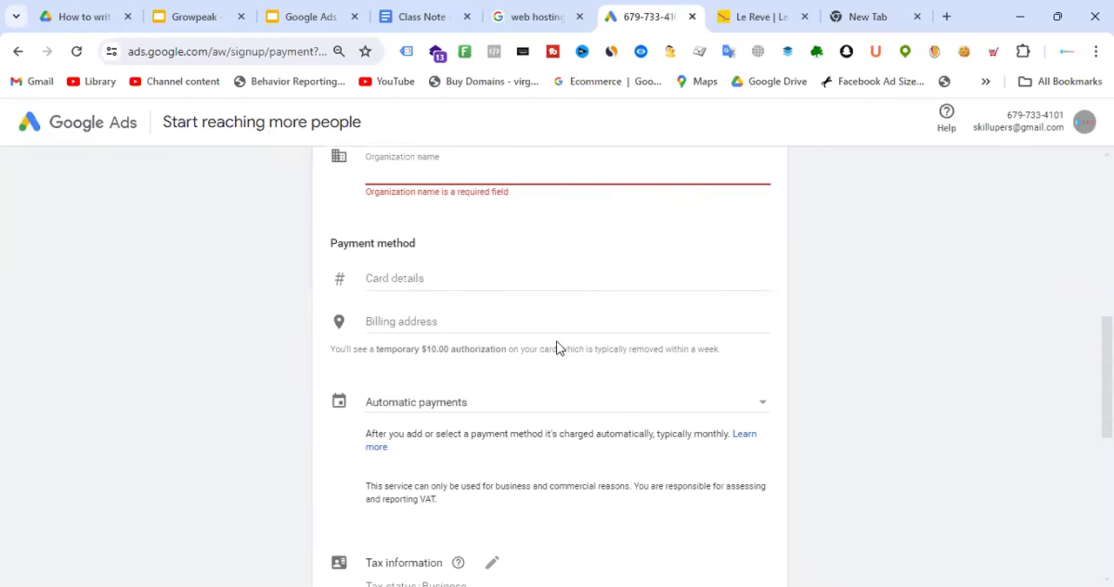
scroll(558, 347, up, 3)
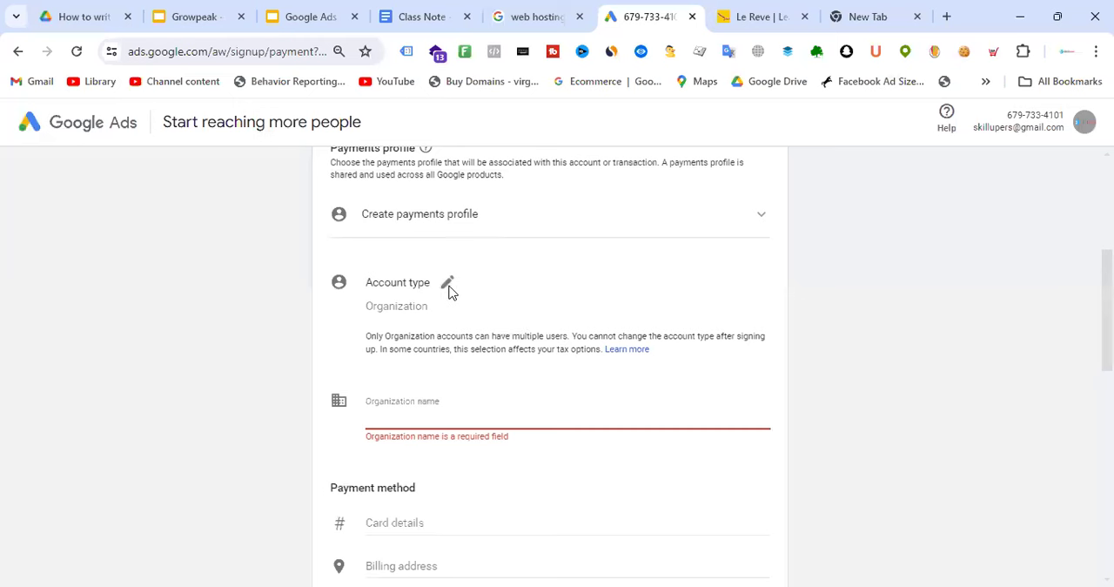
click(448, 285)
click(544, 310)
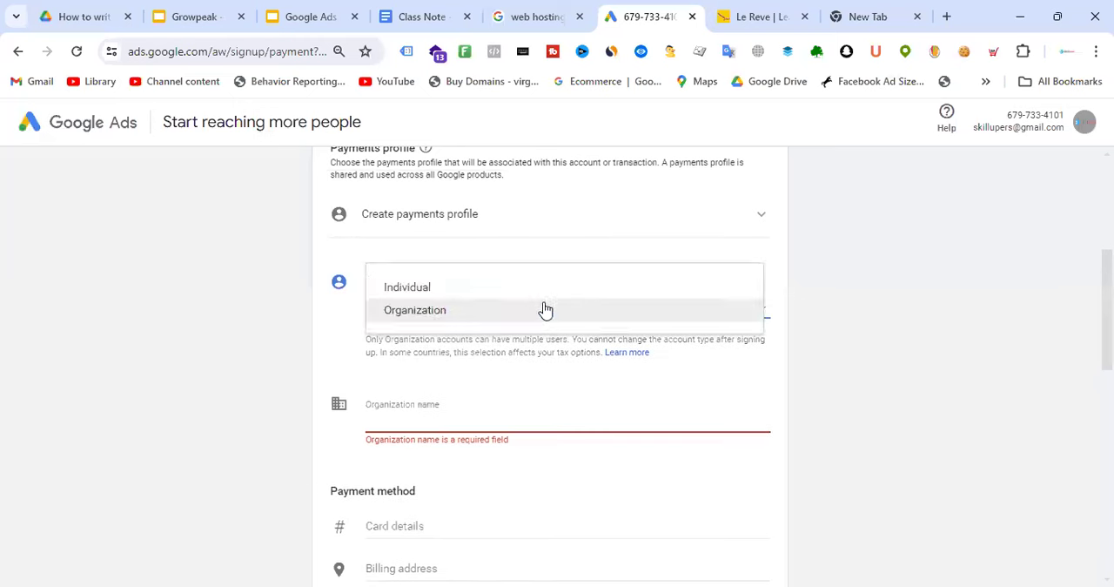
click(477, 313)
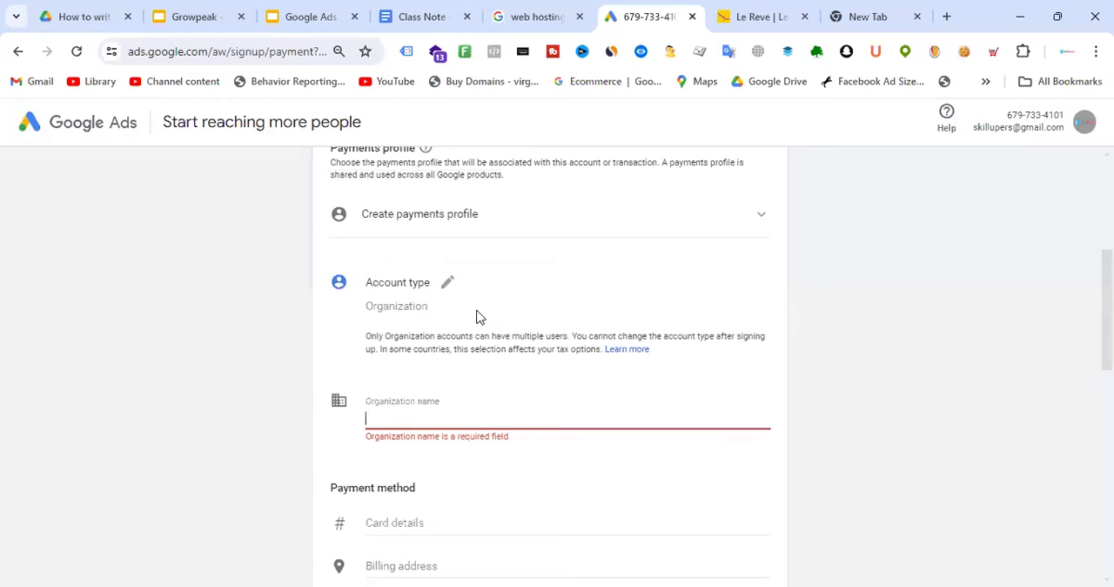
click(876, 317)
Enter Le Reve as the organization name of the new payments profile
click(408, 416)
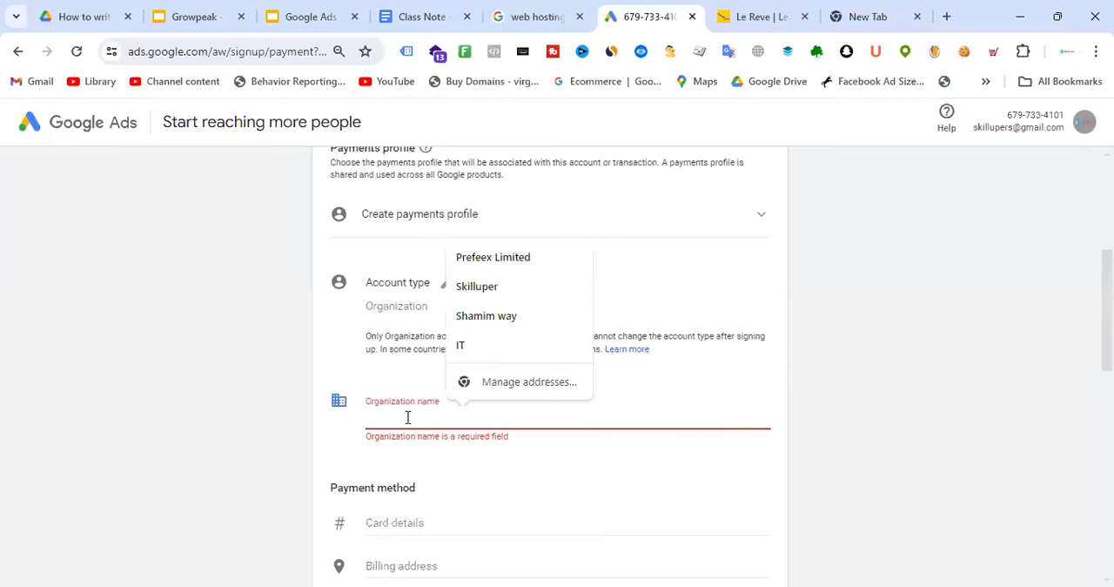
text(L)
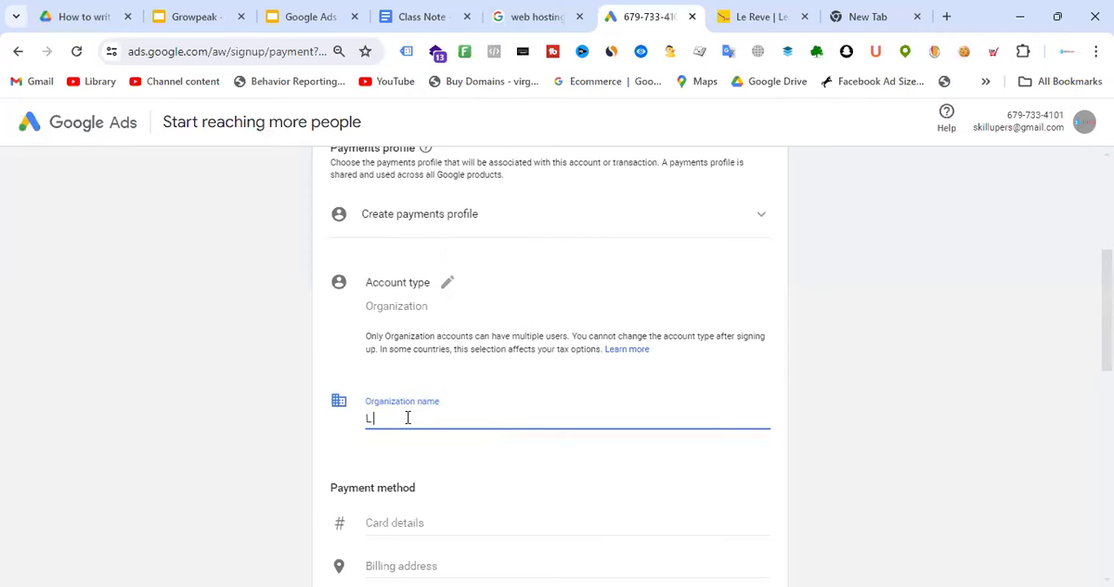
text(e Reve)
click(753, 370)
Fill in the payment method's card number, expiry date and cardholder name from the saved Amex card
scroll(569, 263, down, 2)
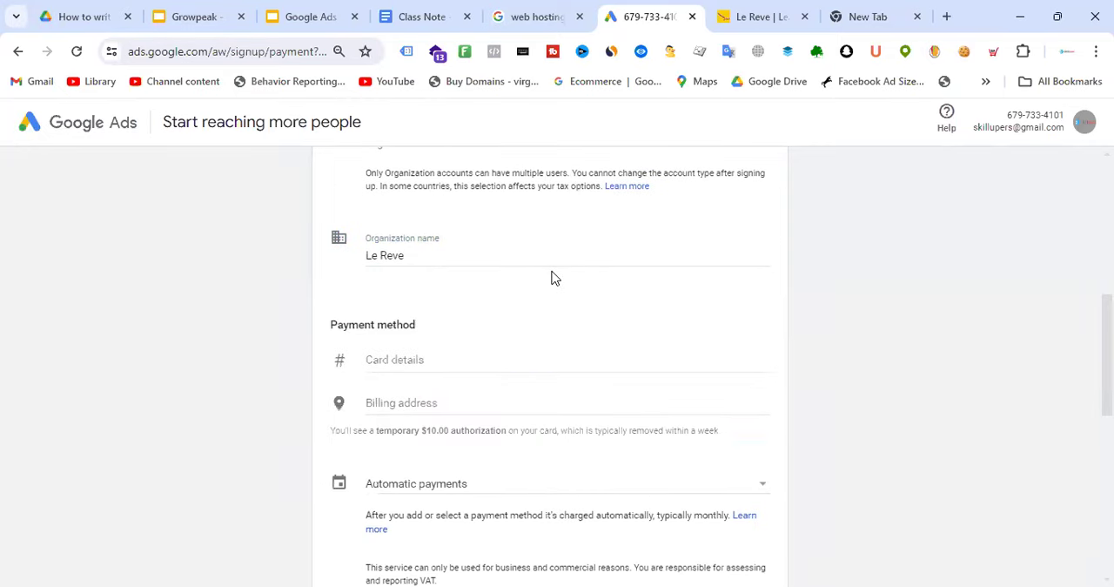
scroll(554, 281, down, 1)
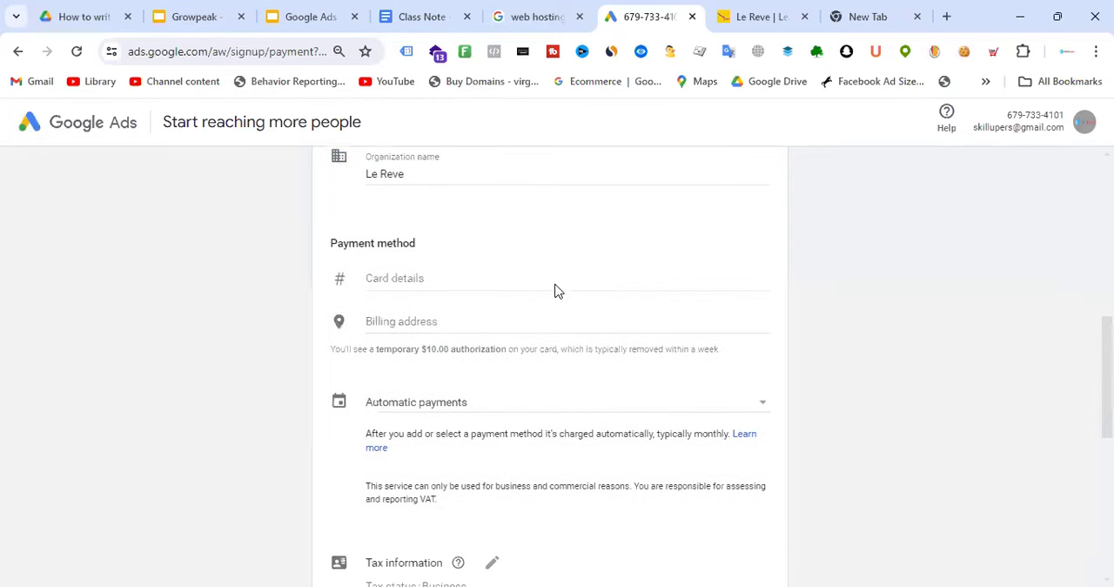
click(473, 280)
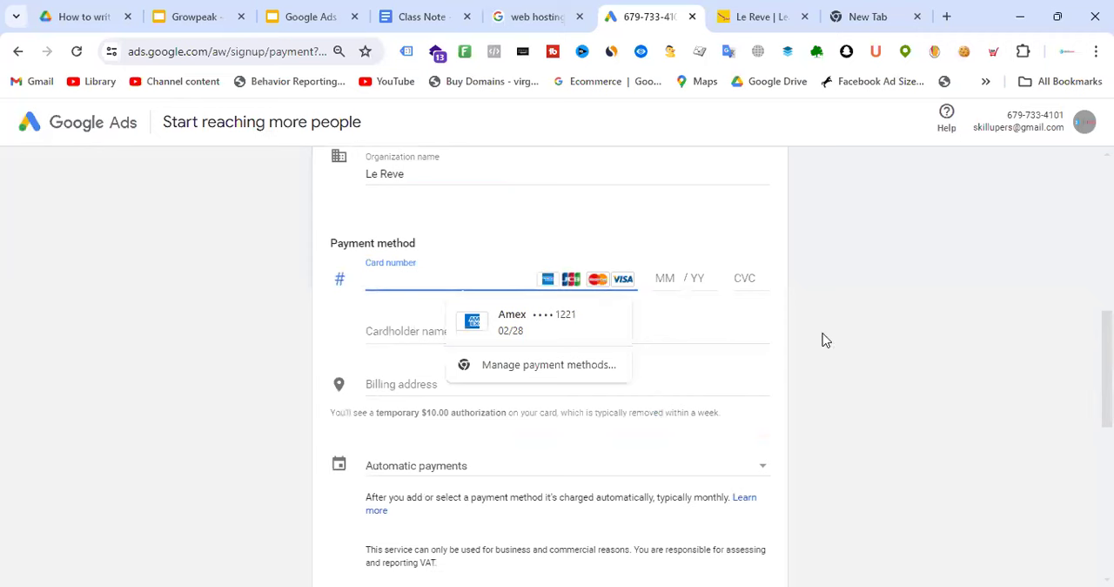
click(865, 339)
click(465, 269)
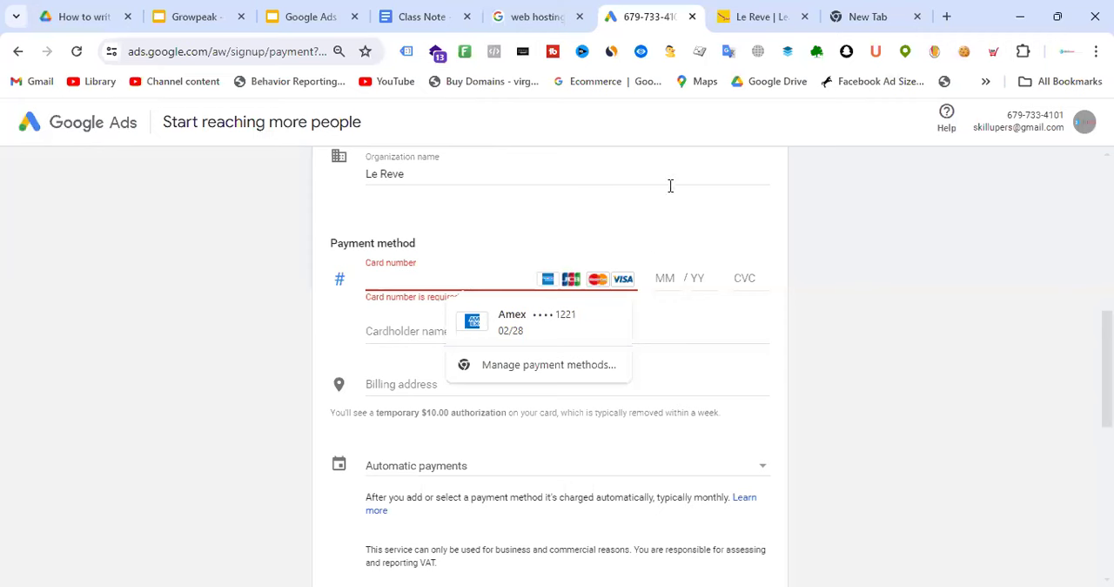
click(672, 231)
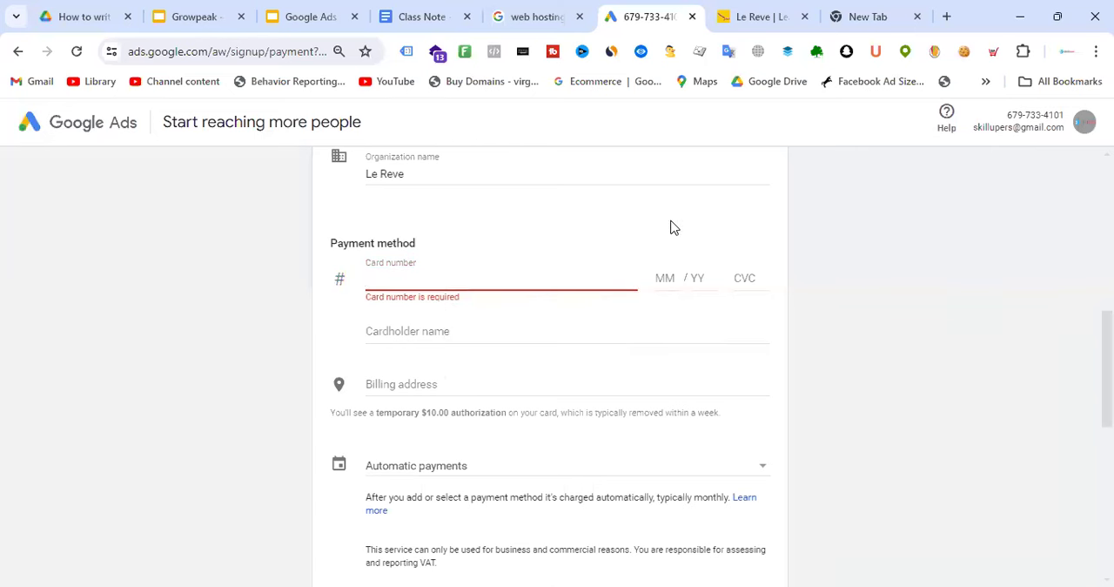
click(509, 279)
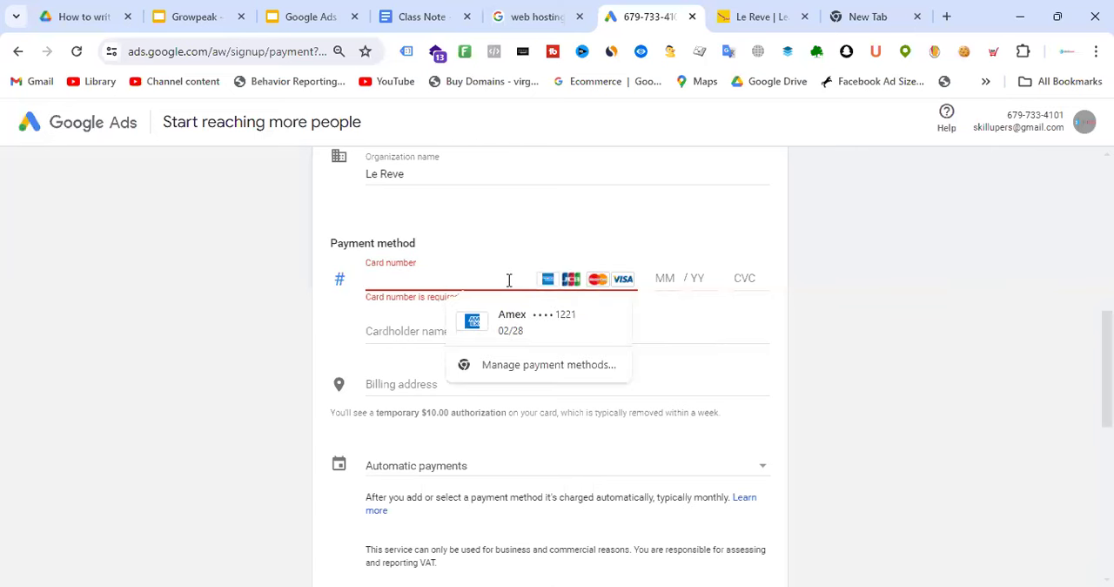
click(510, 315)
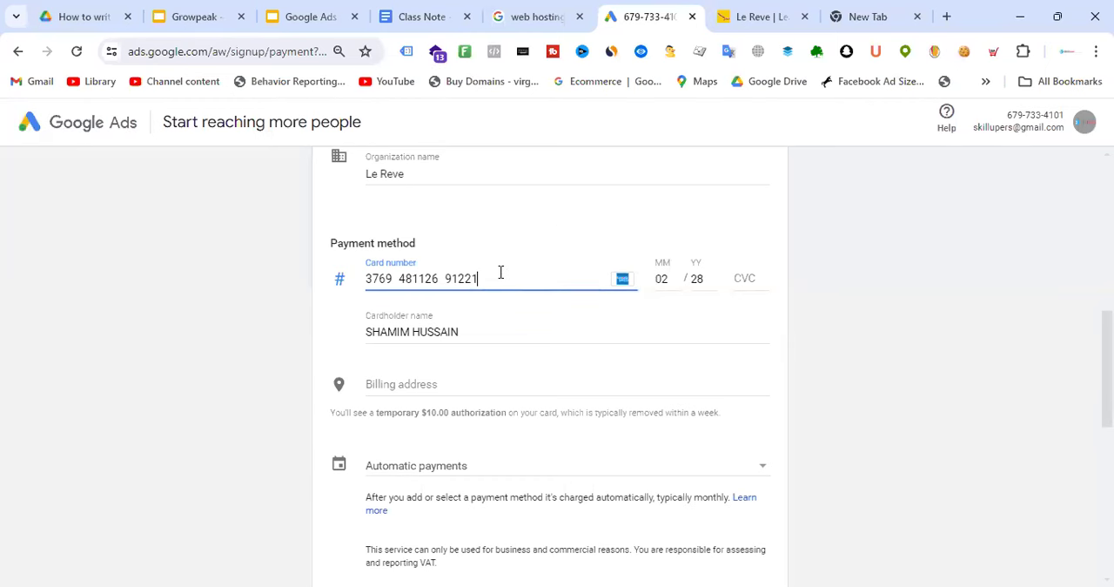
Check the filled-in card number, cardholder name and expiry date, and locate the CVC field
drag(517, 277, 364, 292)
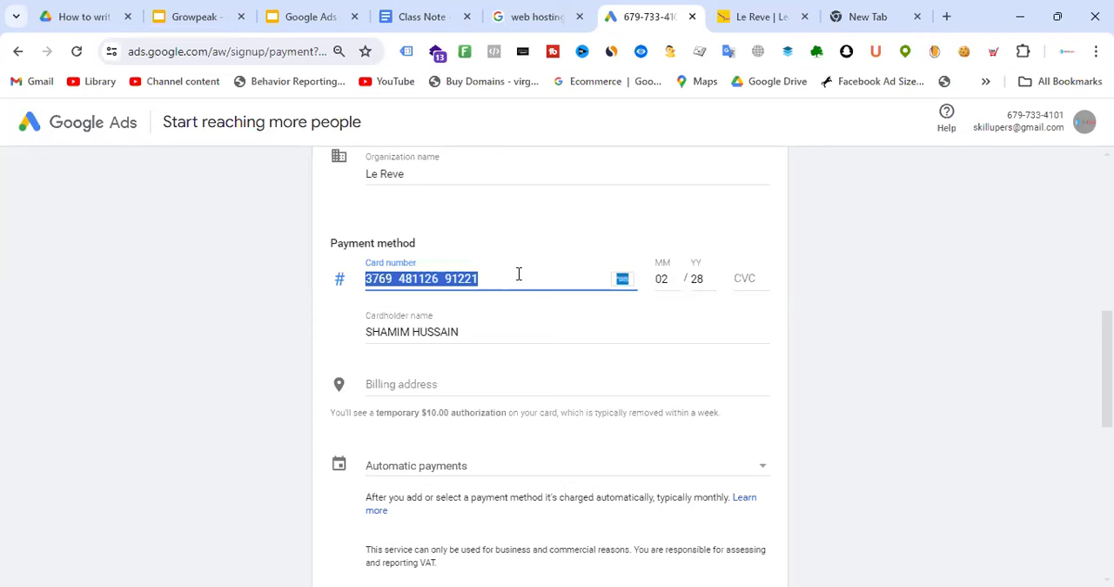
click(470, 332)
drag(459, 332, 380, 332)
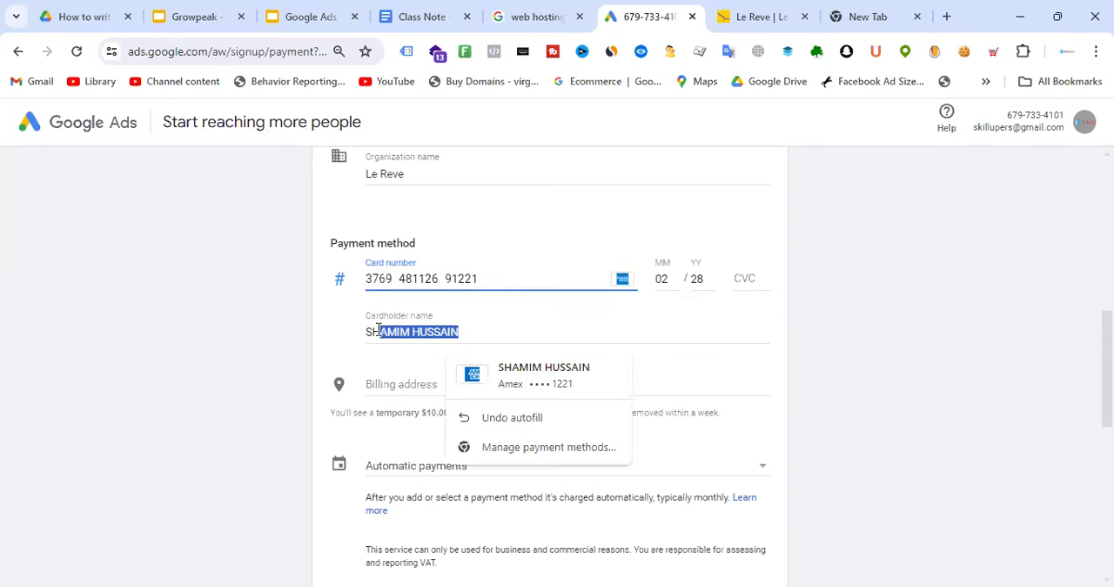
double_click(698, 279)
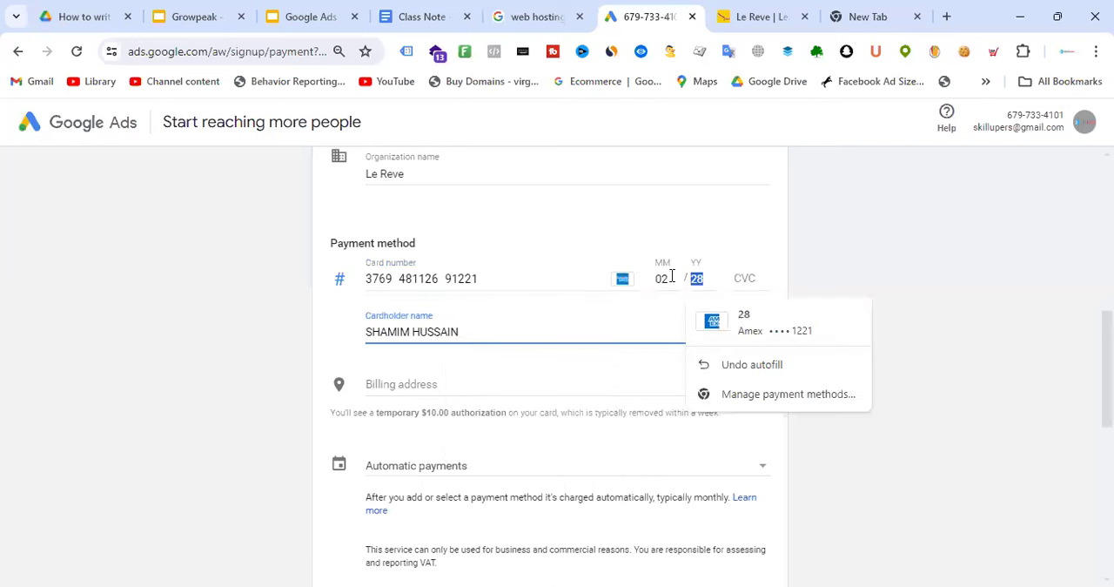
click(742, 228)
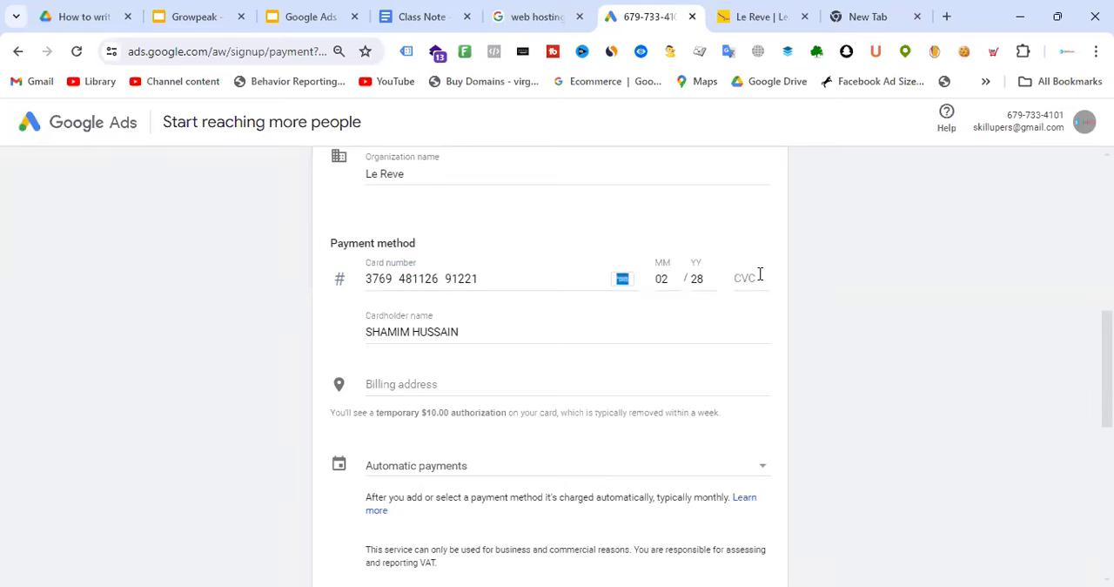
Fill in the payment method's billing address, city and postal code from the third saved address
scroll(600, 222, down, 1)
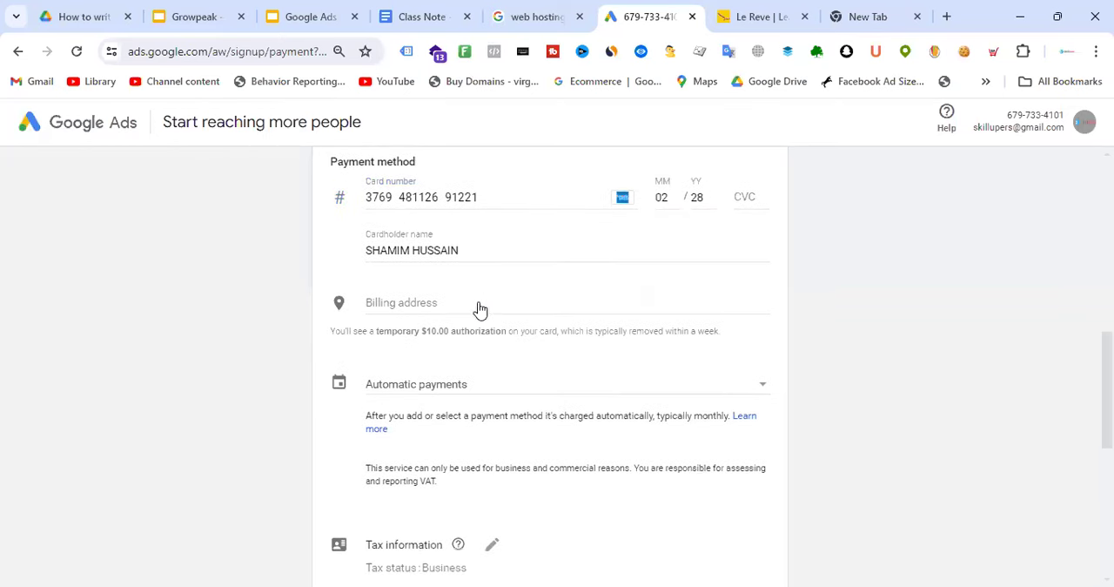
click(480, 304)
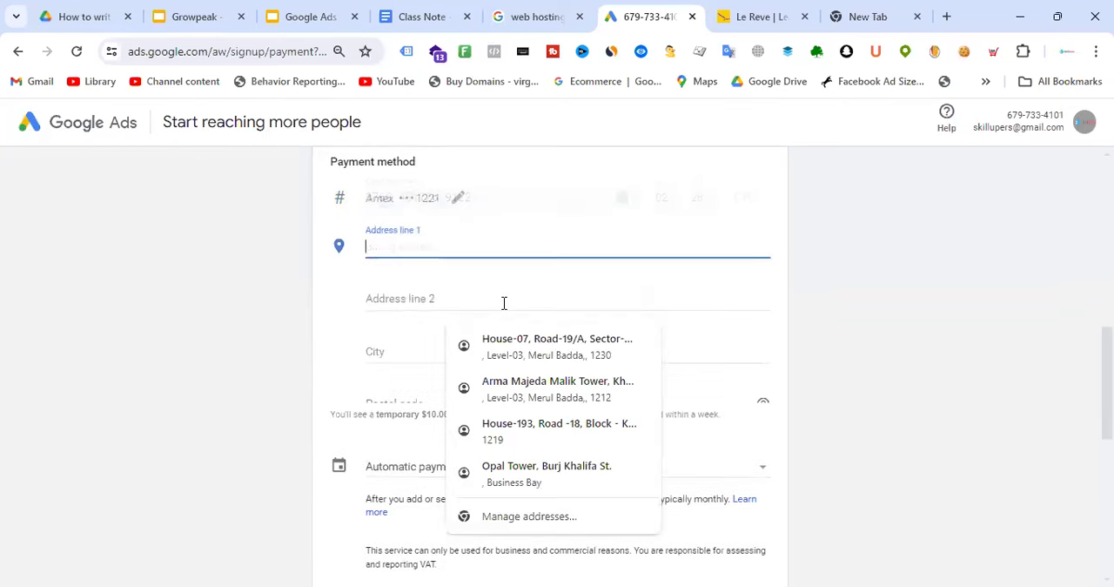
click(848, 277)
scroll(622, 249, up, 2)
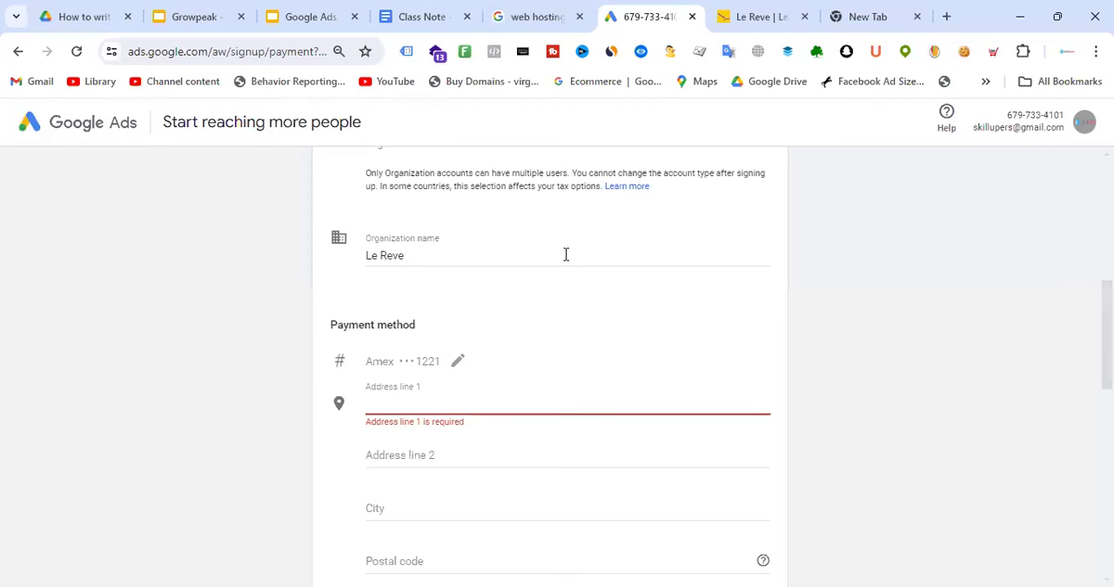
scroll(566, 254, down, 2)
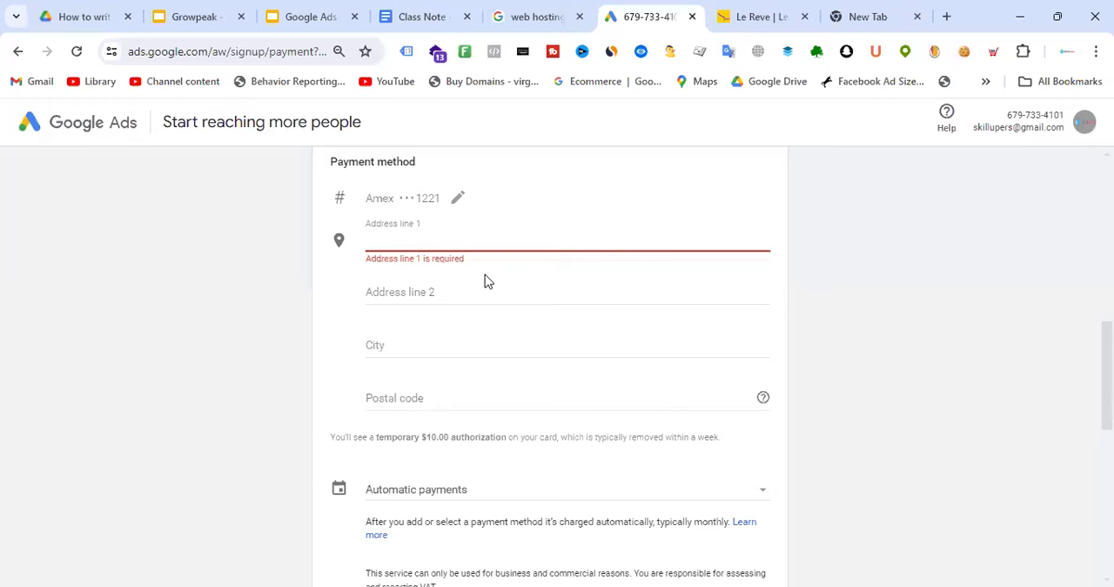
scroll(484, 279, up, 3)
scroll(523, 320, up, 1)
scroll(527, 316, down, 3)
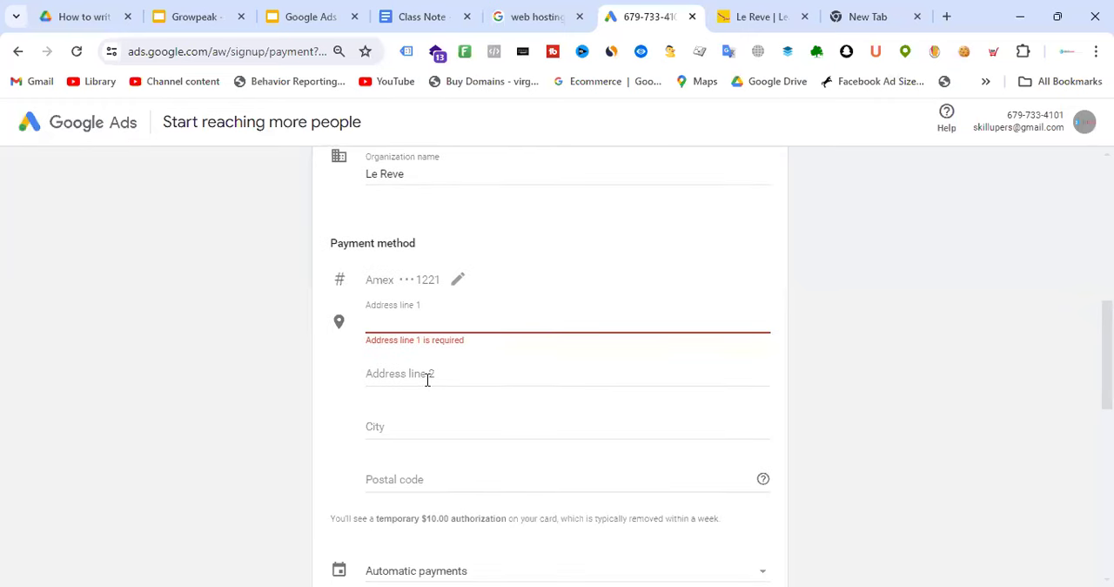
click(438, 322)
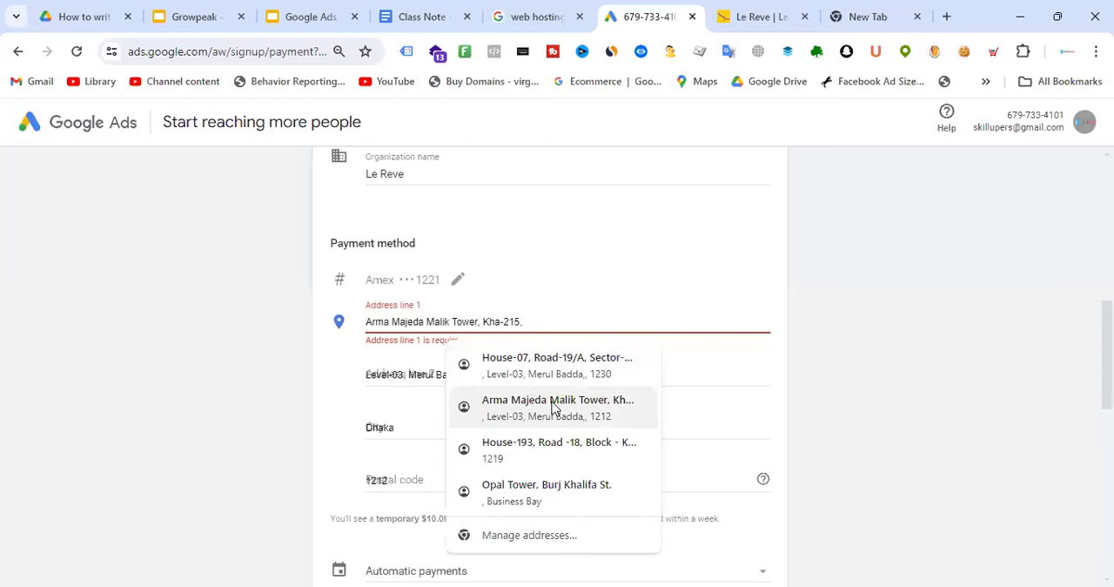
click(562, 444)
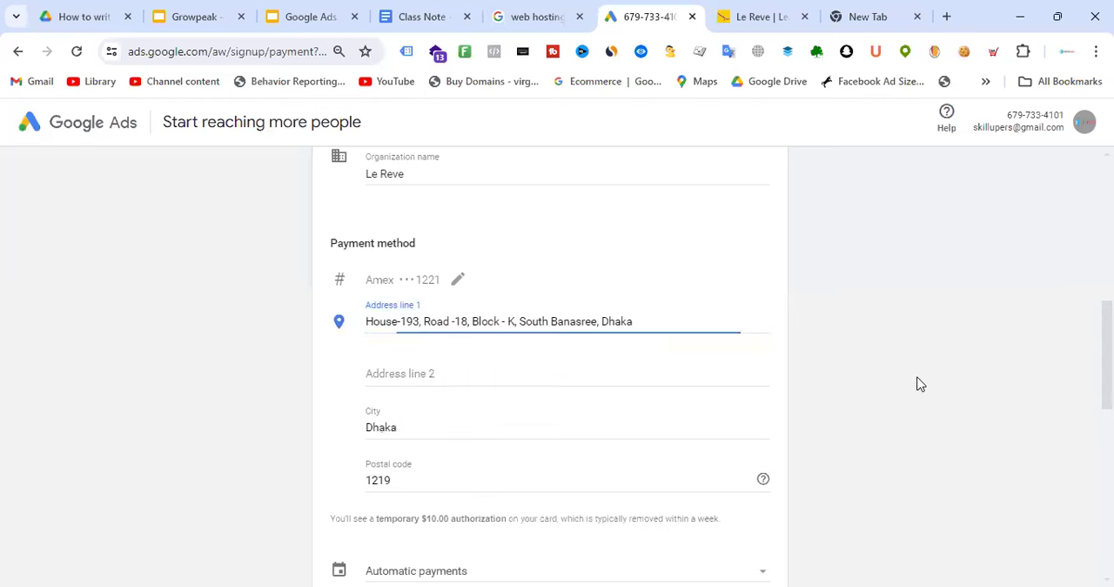
Compare the payment settings by switching to Manual payments and back to Automatic payments
scroll(589, 296, down, 2)
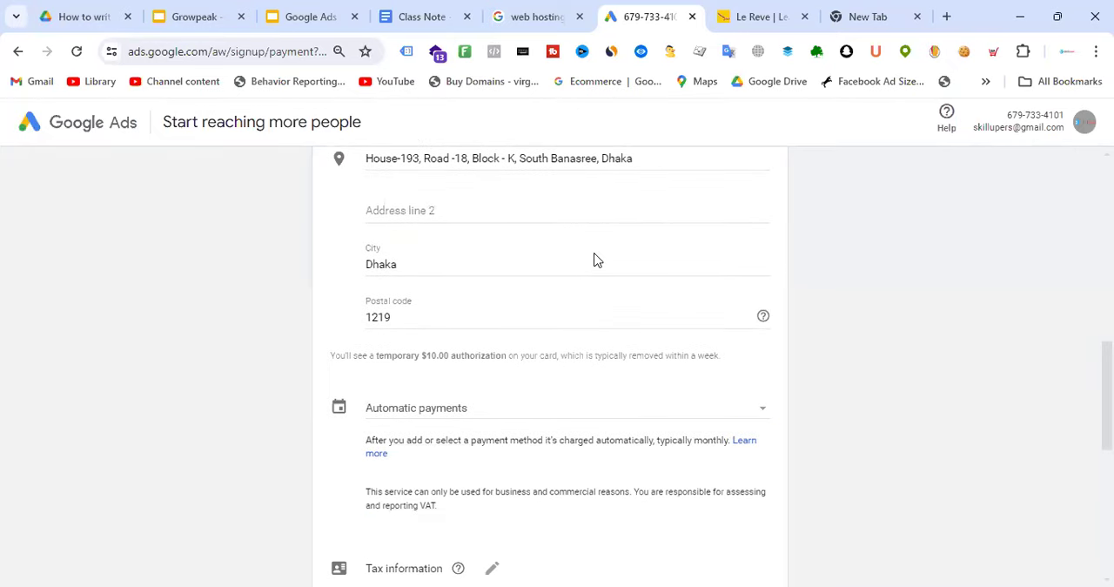
scroll(594, 259, down, 1)
scroll(597, 259, down, 1)
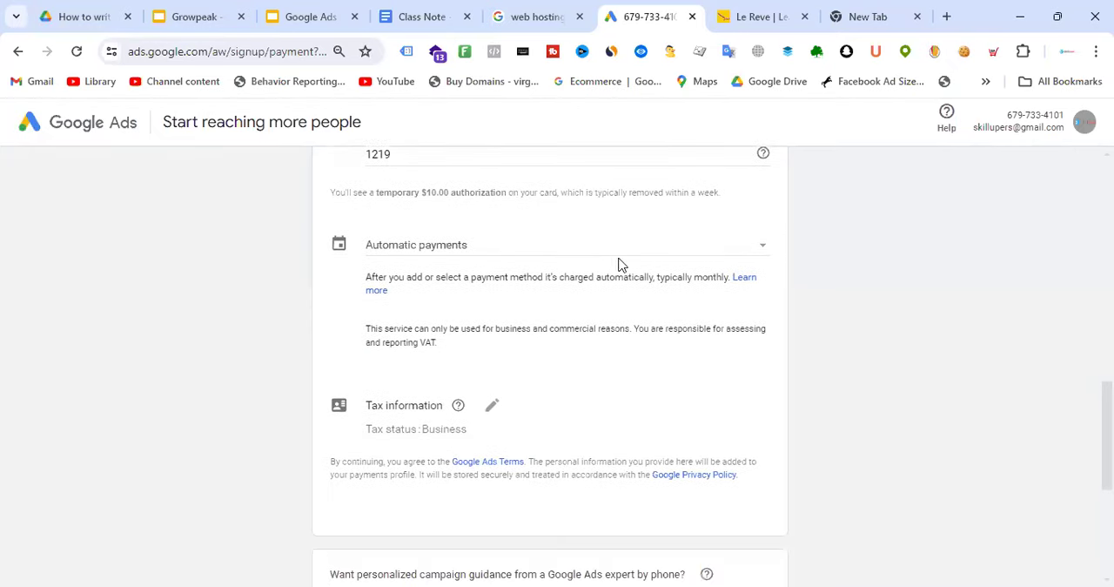
click(503, 251)
scroll(503, 252, down, 2)
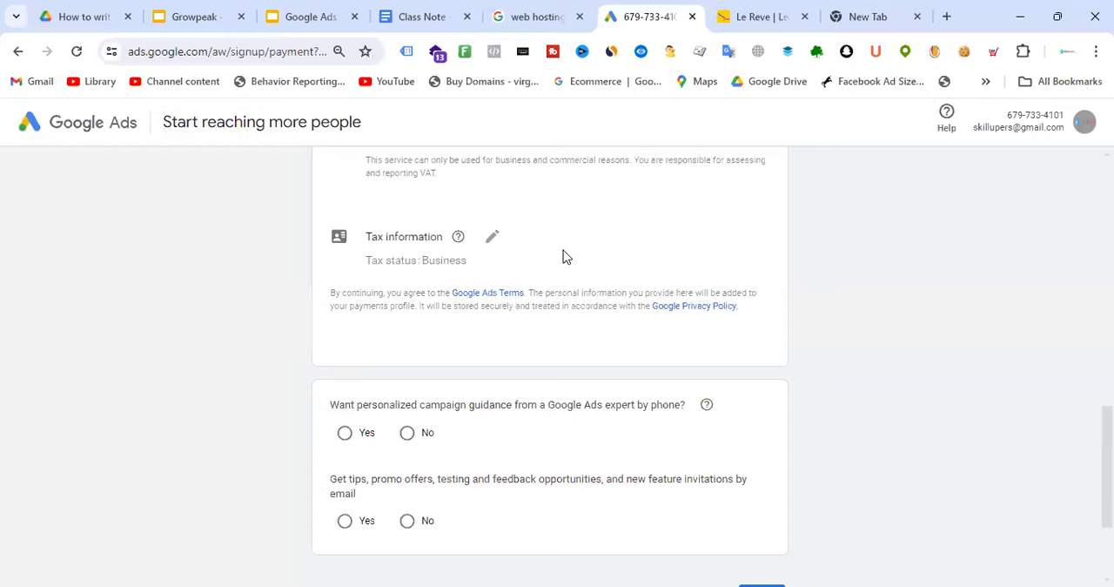
scroll(540, 279, up, 3)
click(467, 351)
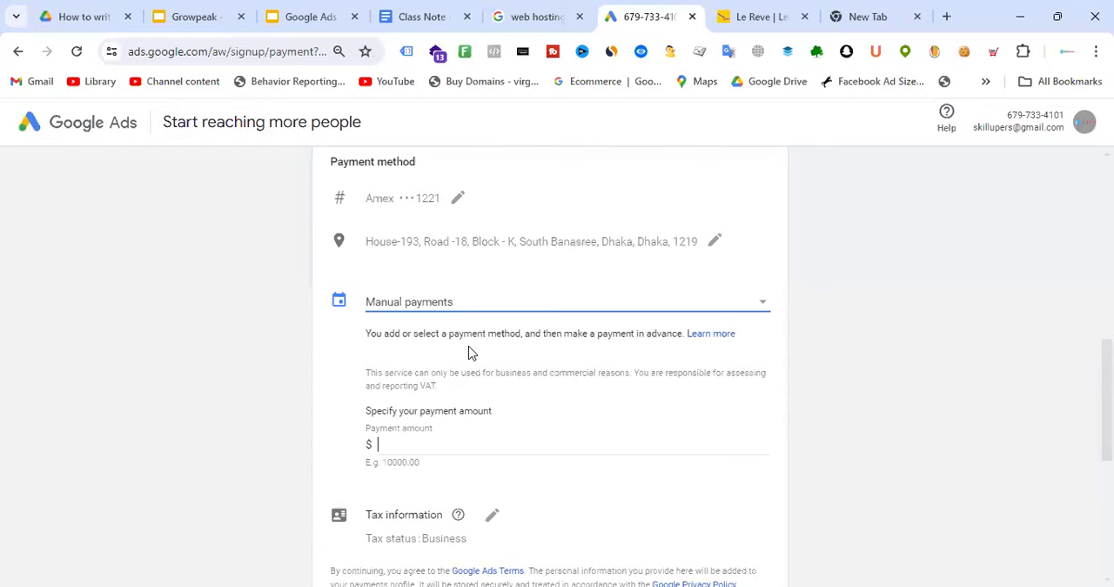
click(457, 307)
click(462, 280)
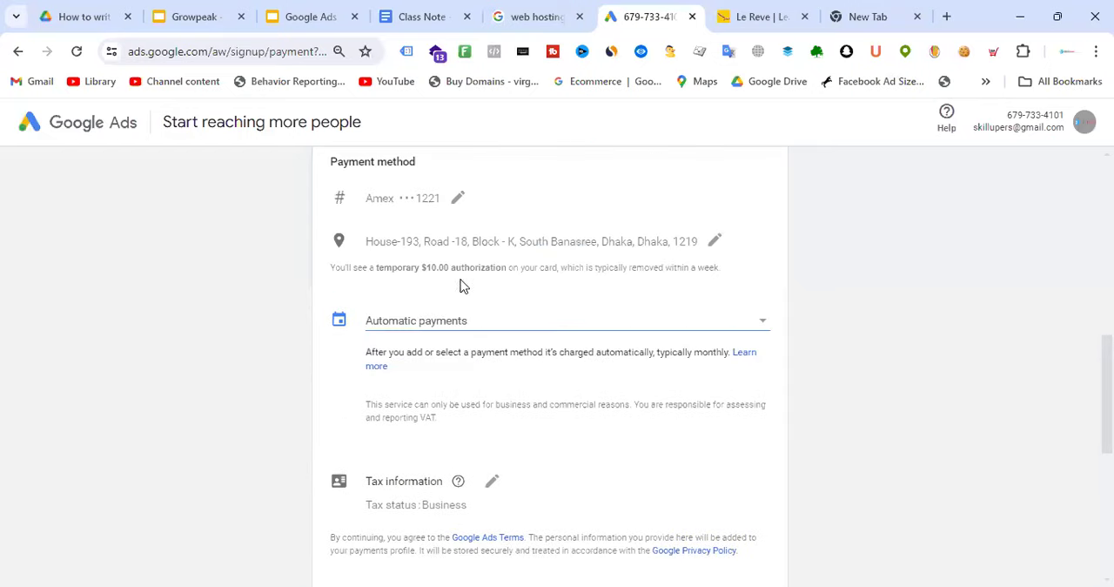
click(919, 374)
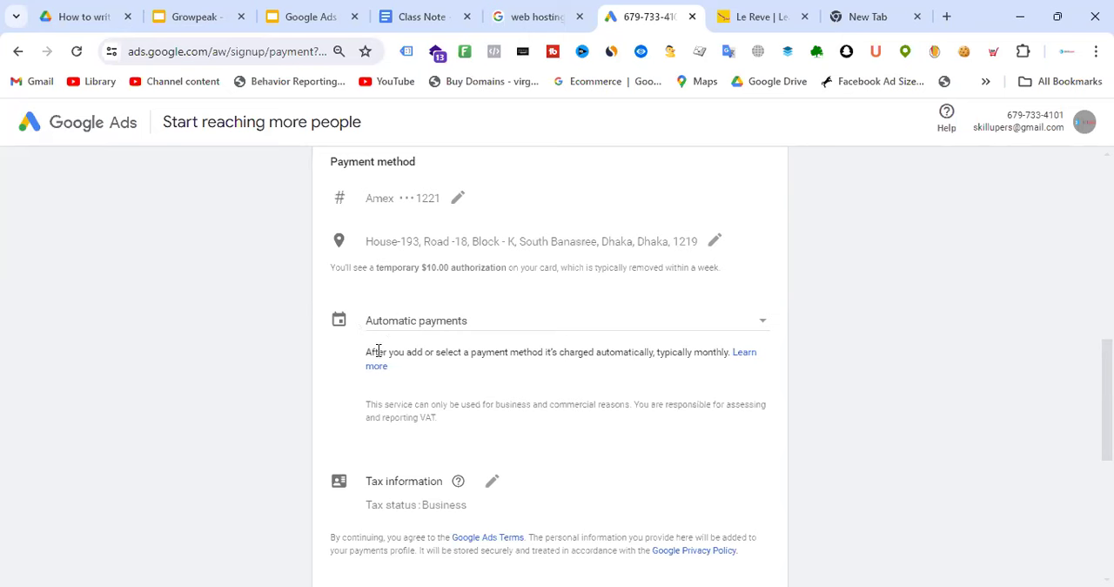
Recheck the payments profile details, switch the payment setting to Manual payments and set the payment amount to $100
scroll(483, 335, up, 5)
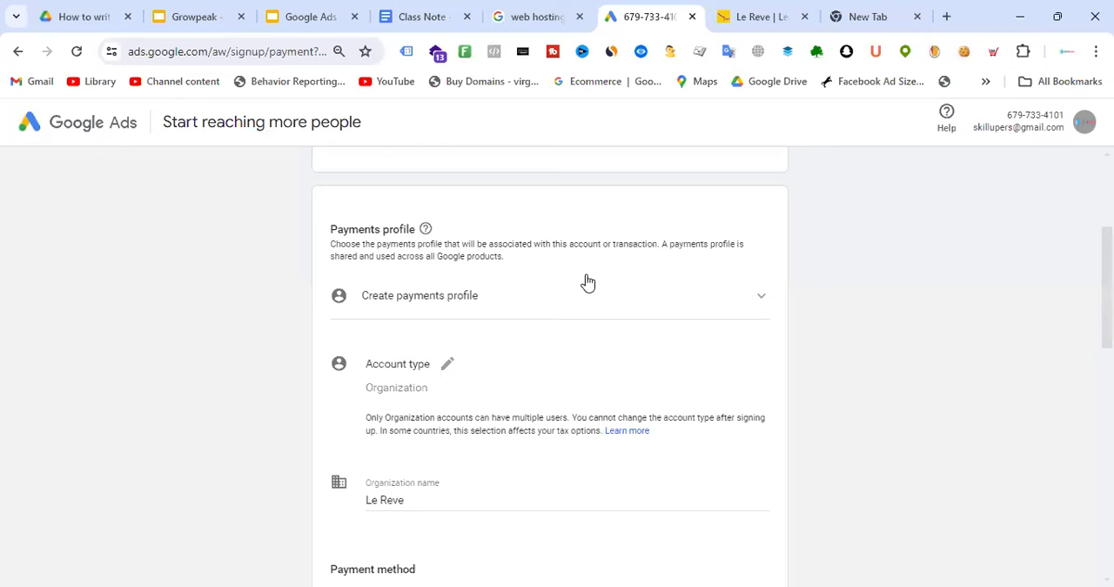
scroll(588, 283, down, 5)
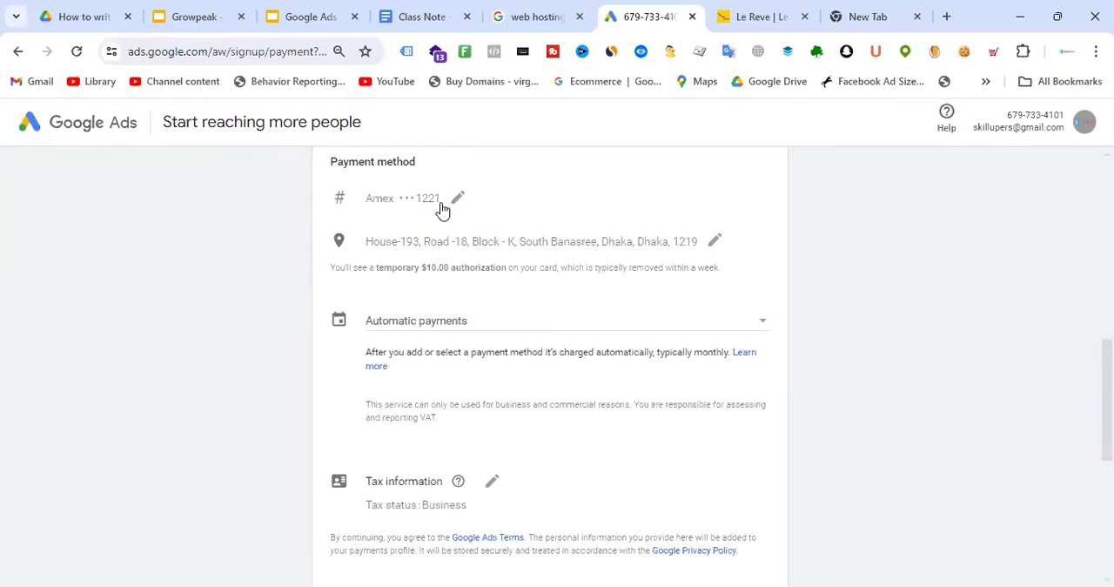
click(472, 323)
click(463, 360)
click(479, 444)
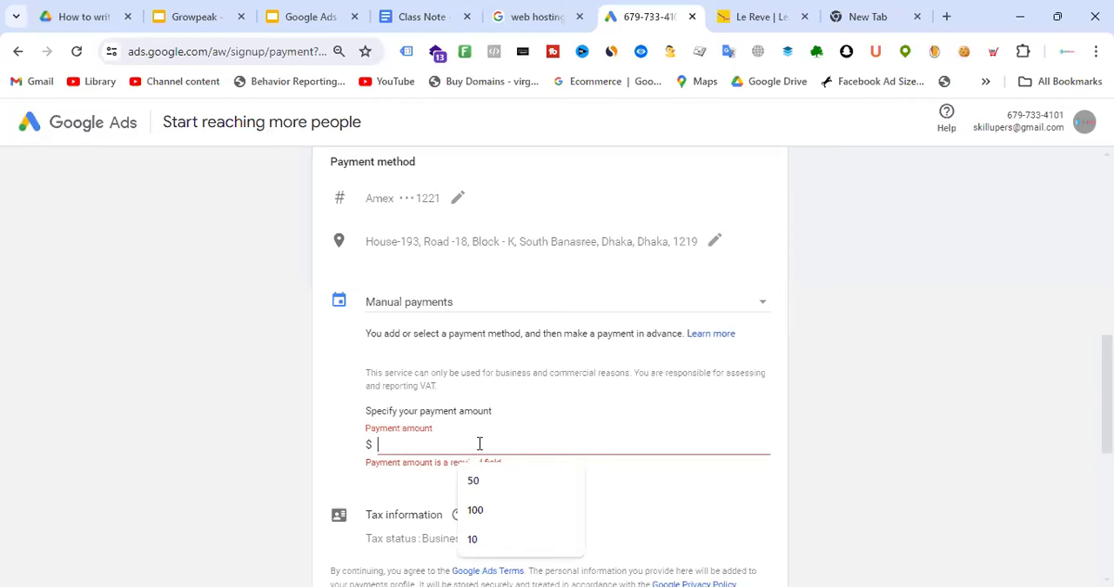
text(100)
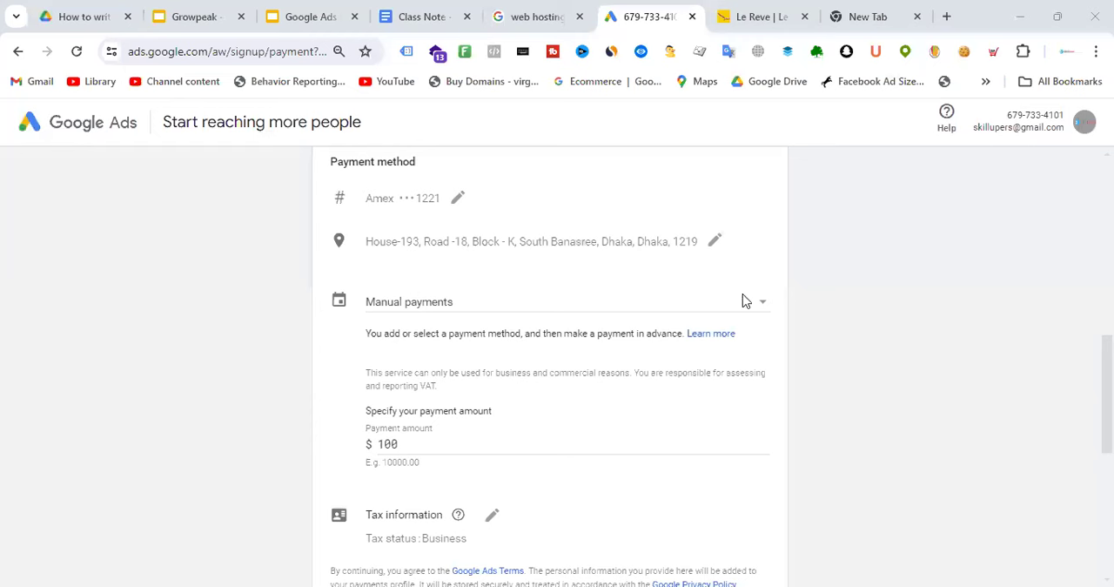
Switch the payment setting to Automatic payments and open the tax information for editing, leaving the optional Business Identification Number blank
click(472, 303)
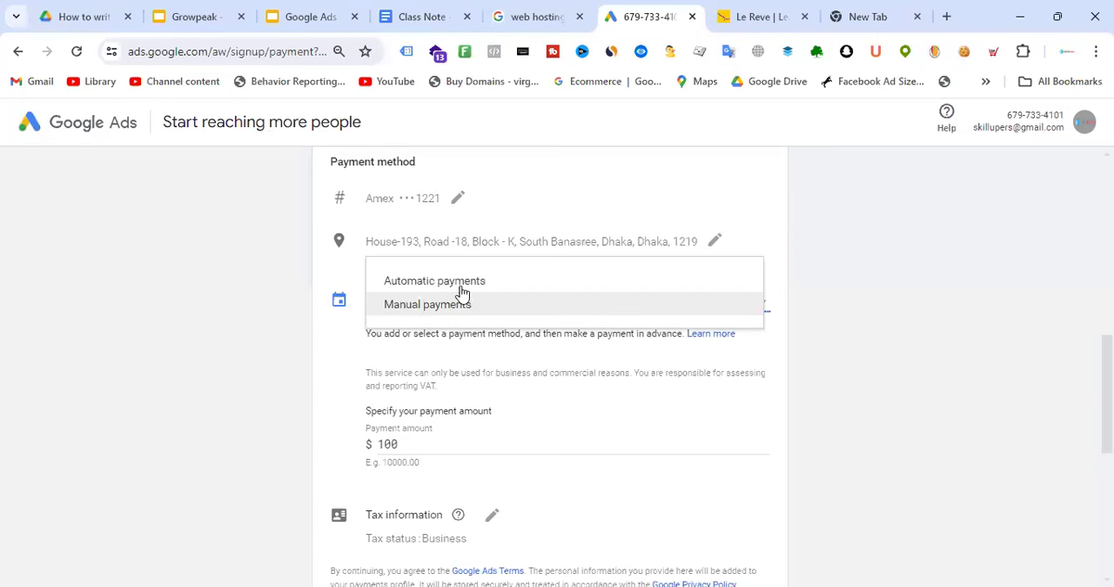
click(461, 281)
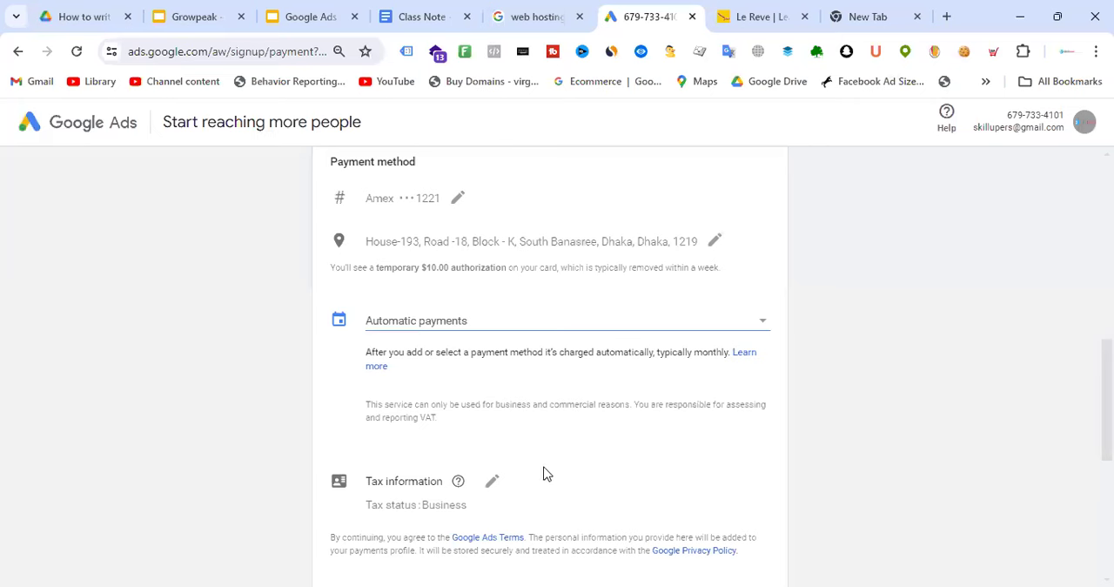
click(492, 481)
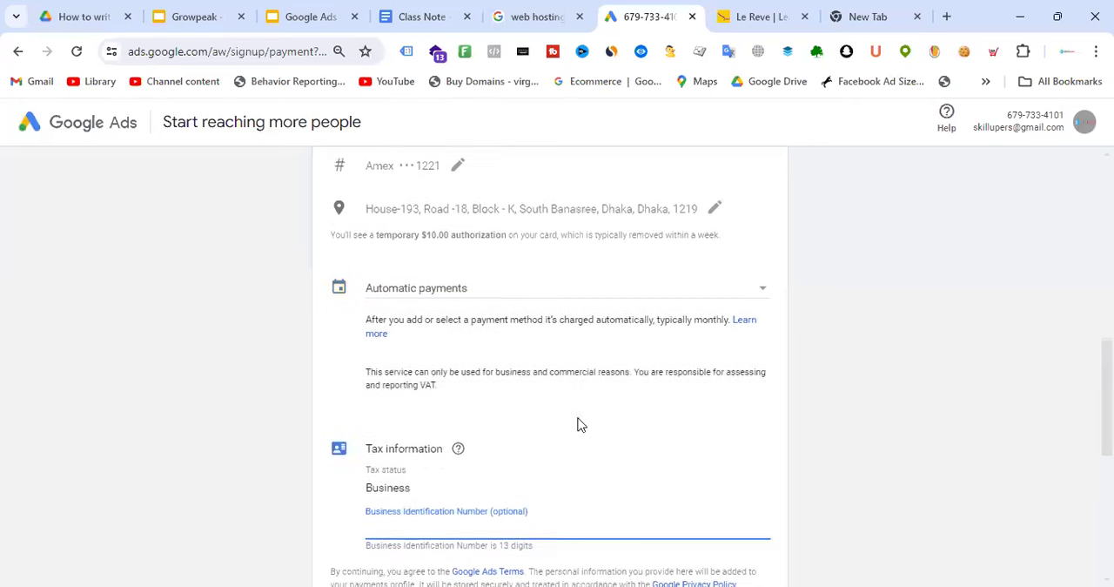
scroll(581, 425, down, 2)
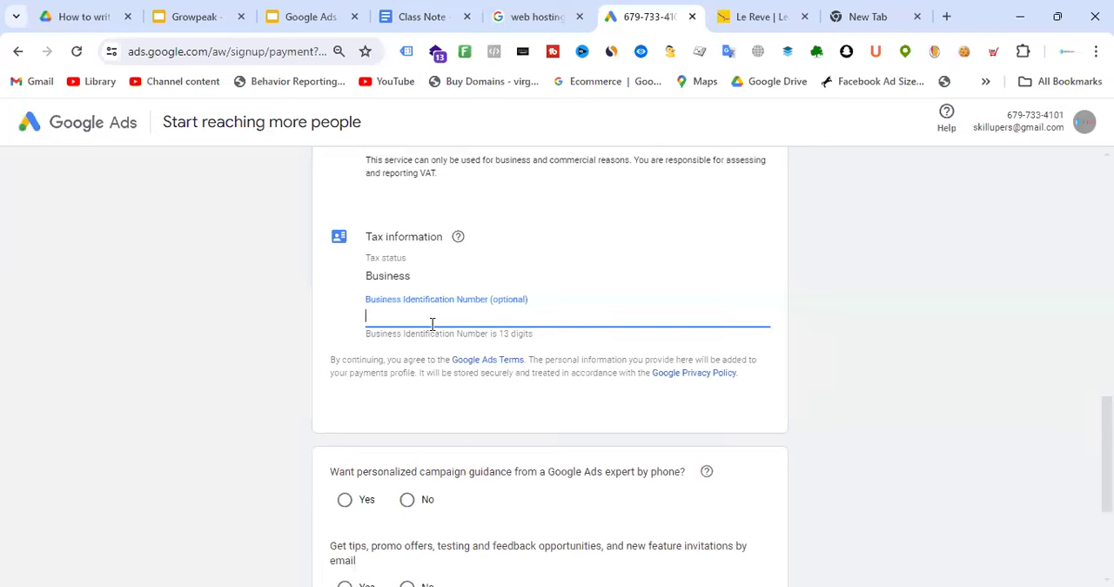
click(873, 272)
scroll(727, 306, up, 1)
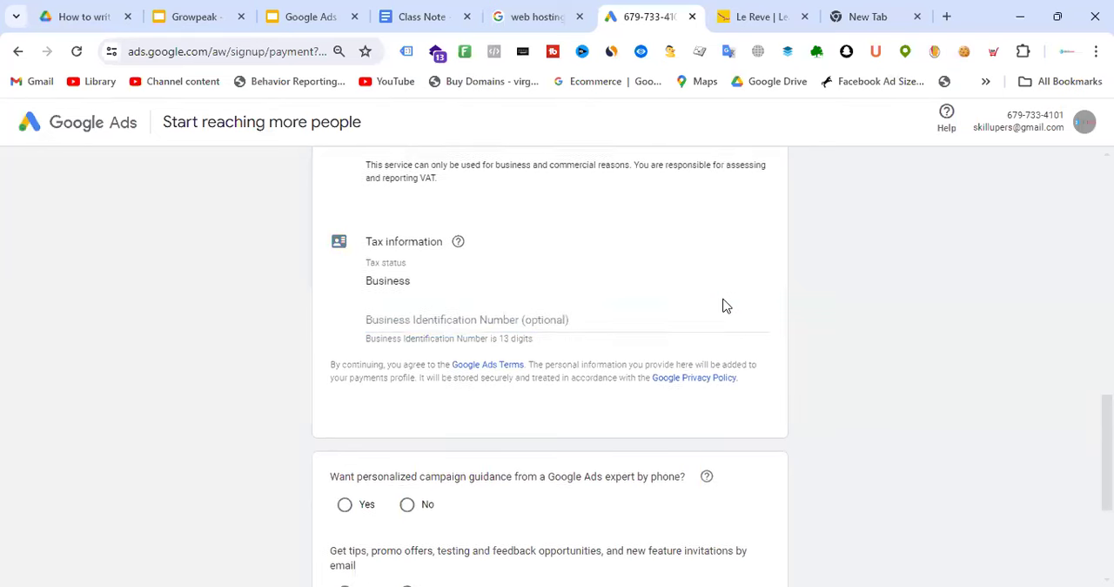
scroll(727, 306, up, 10)
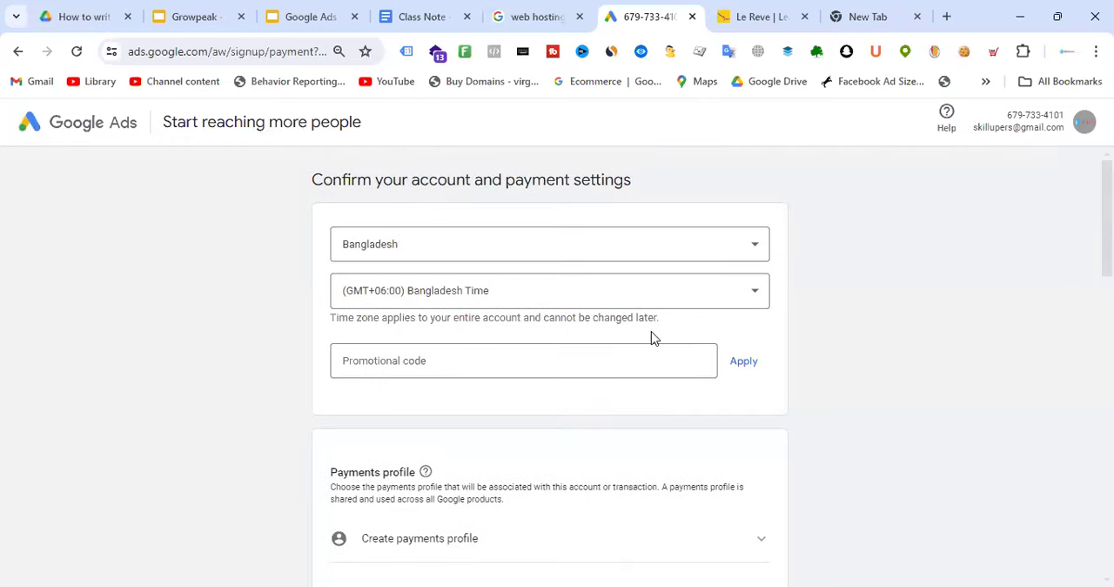
Submit the signup form with No for phone guidance from a Google Ads expert and Yes for tips and promo offers by email
scroll(651, 338, down, 2)
scroll(642, 293, up, 2)
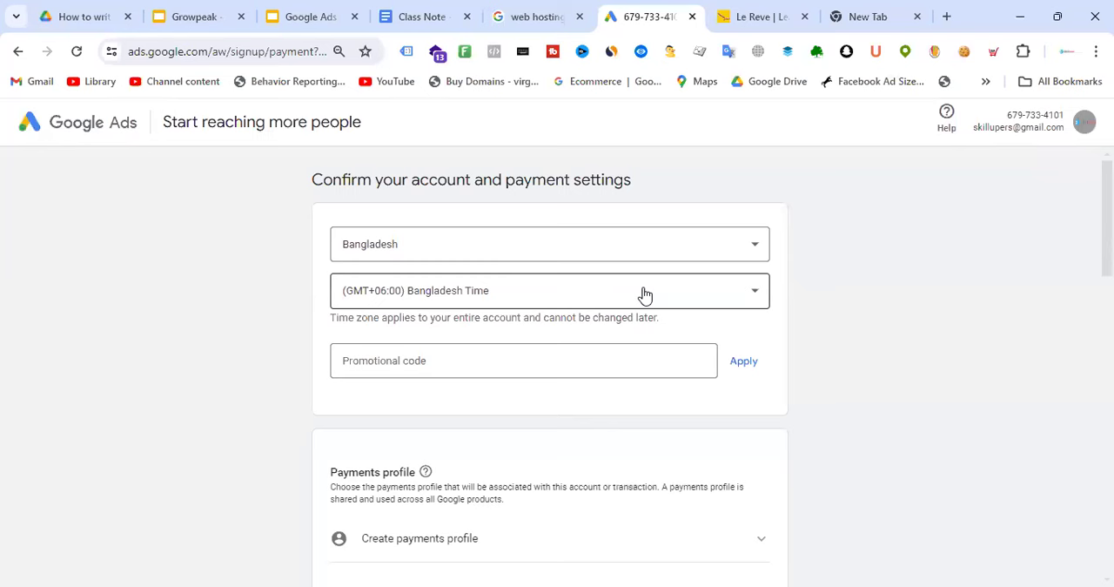
scroll(813, 293, down, 10)
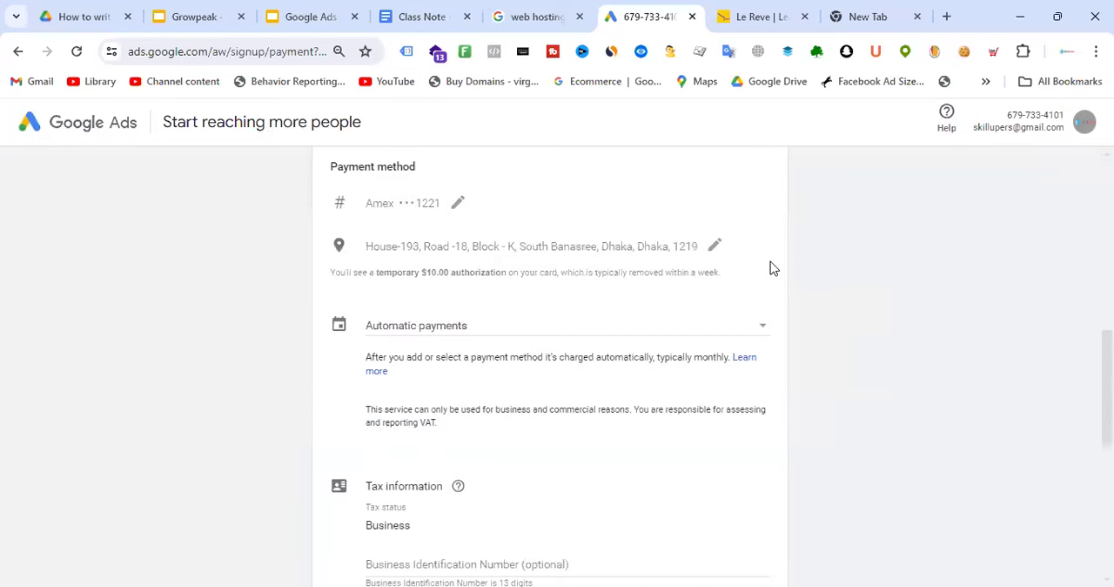
scroll(623, 246, down, 1)
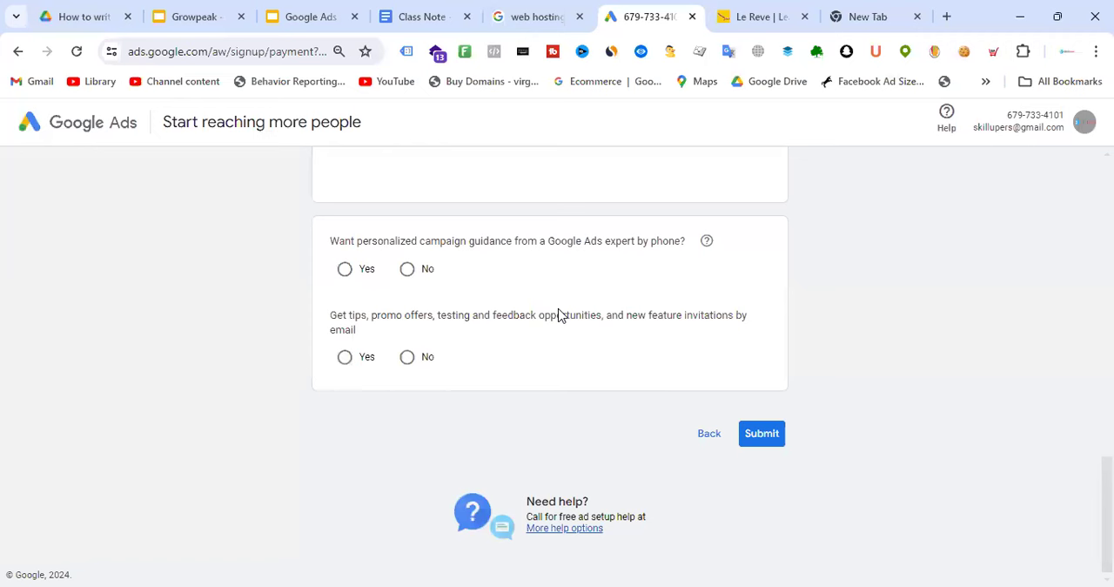
drag(973, 128, 1043, 137)
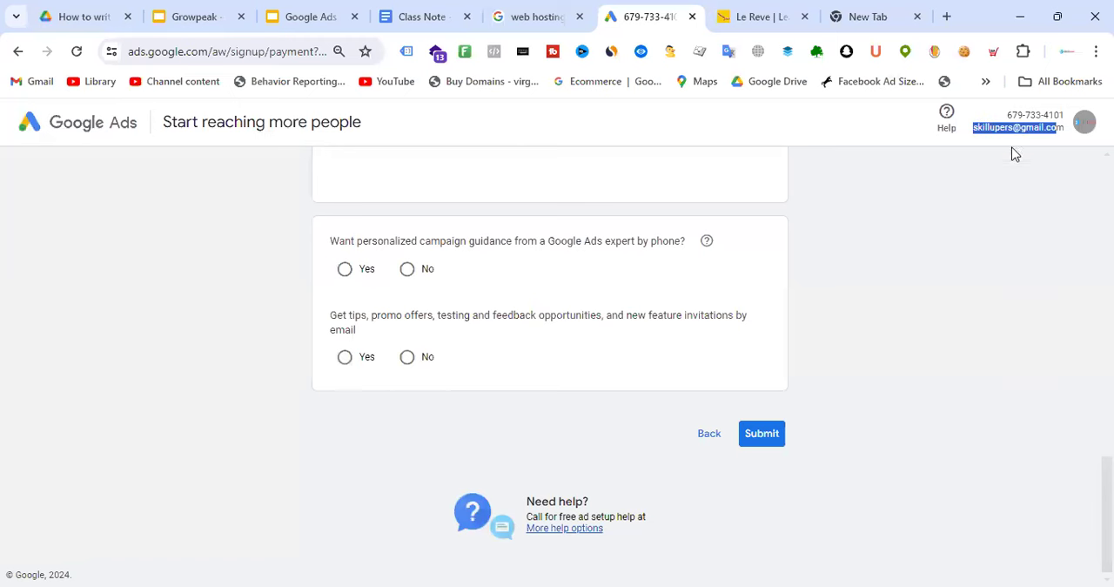
click(345, 270)
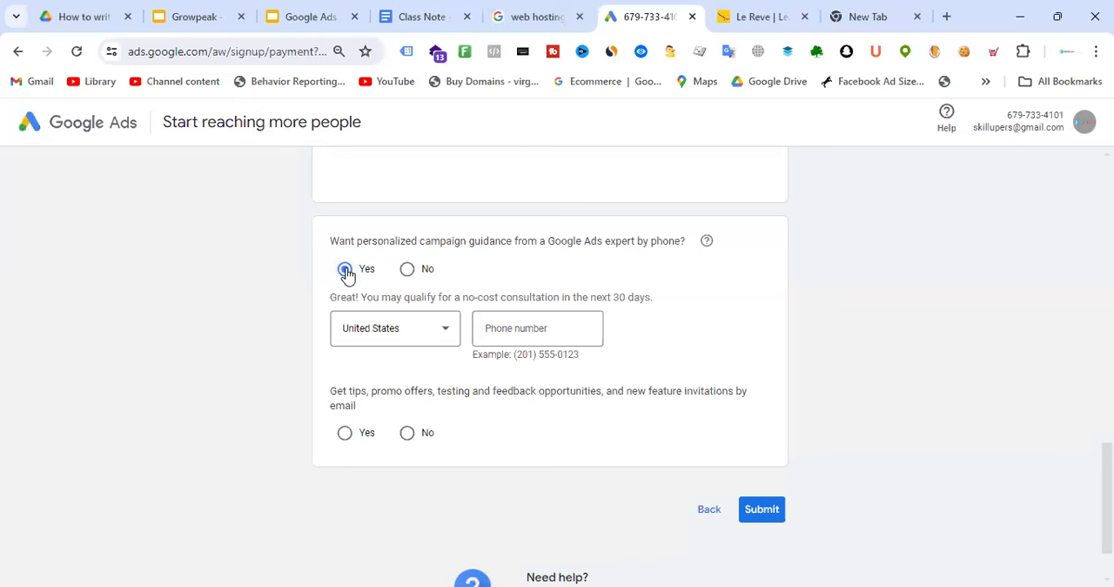
click(408, 271)
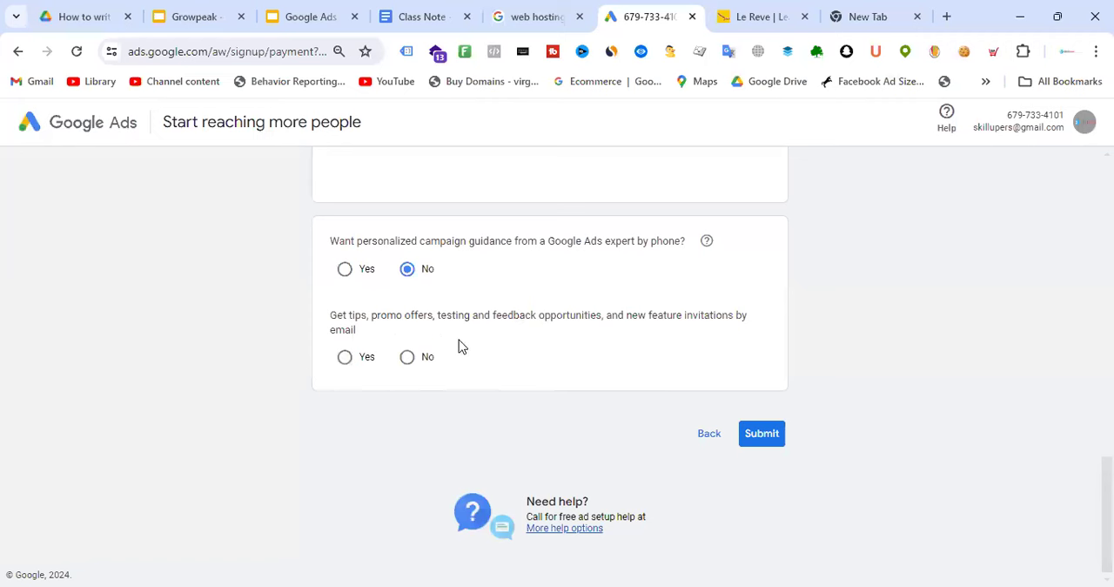
drag(330, 320, 738, 329)
click(697, 353)
click(347, 363)
click(763, 435)
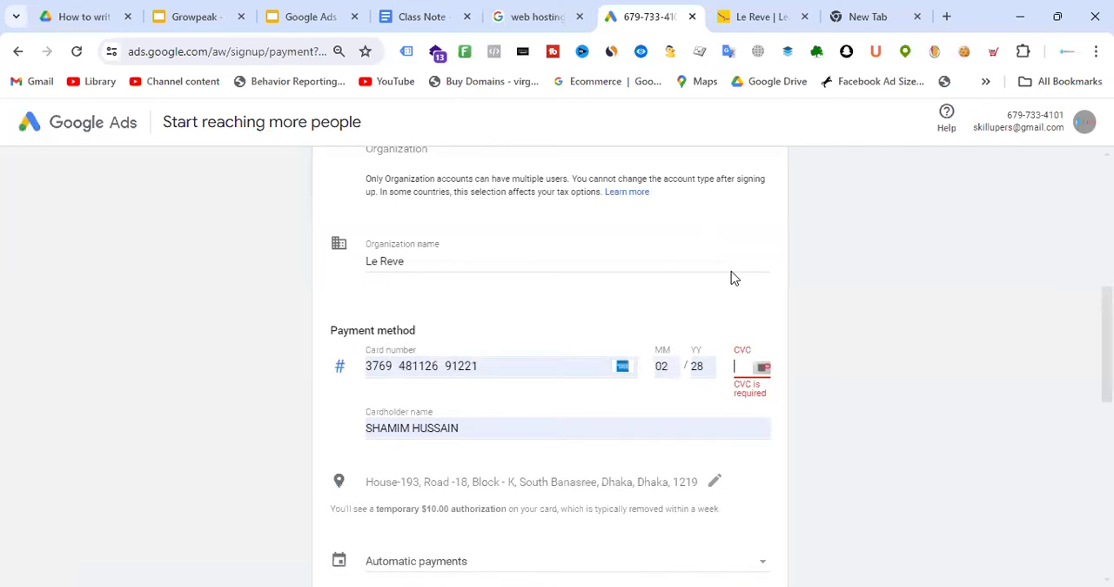
Choose the existing Qloaq Luxury Fashion House payments profile instead of a new one and try to submit the form
scroll(731, 276, up, 5)
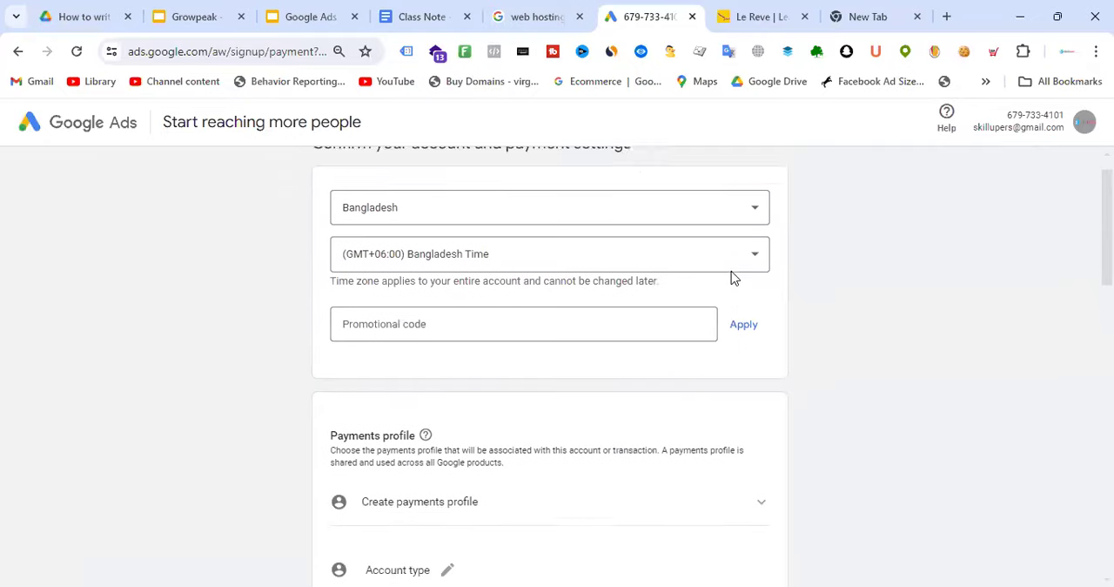
scroll(731, 277, down, 15)
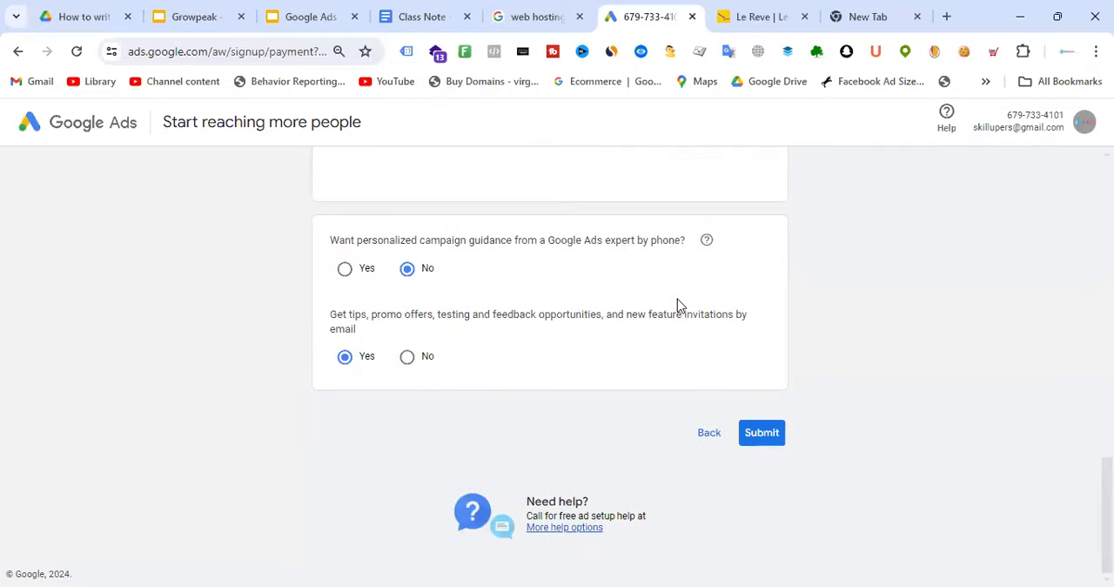
scroll(749, 383, up, 6)
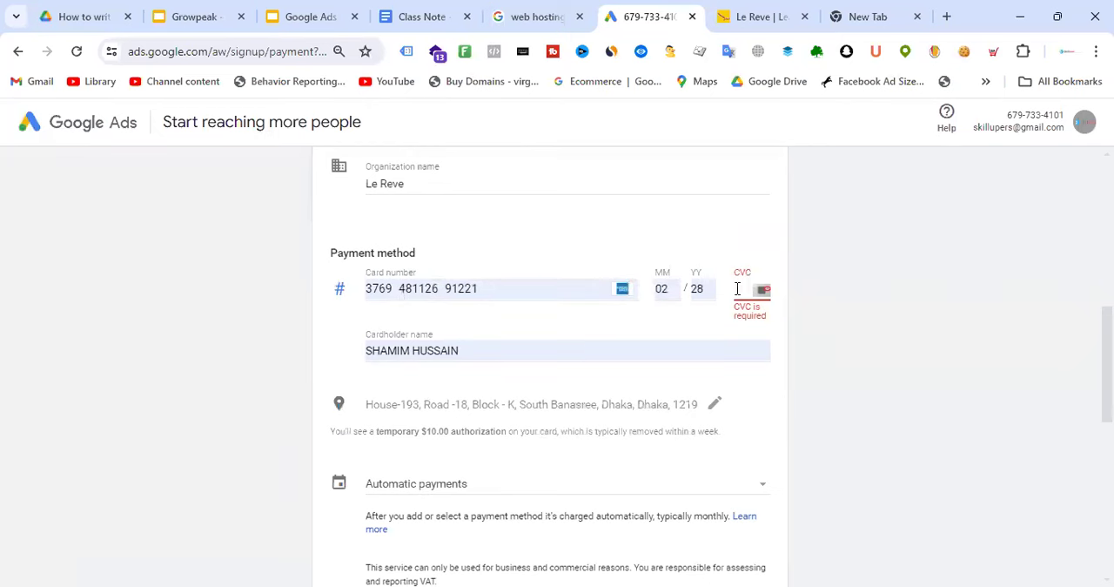
scroll(920, 231, up, 6)
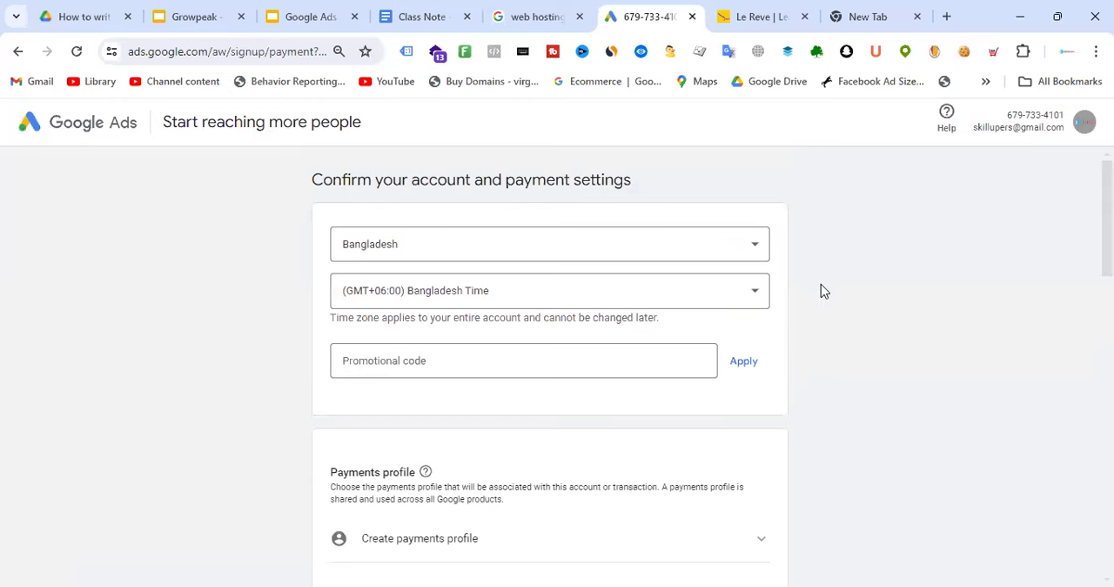
scroll(636, 298, down, 4)
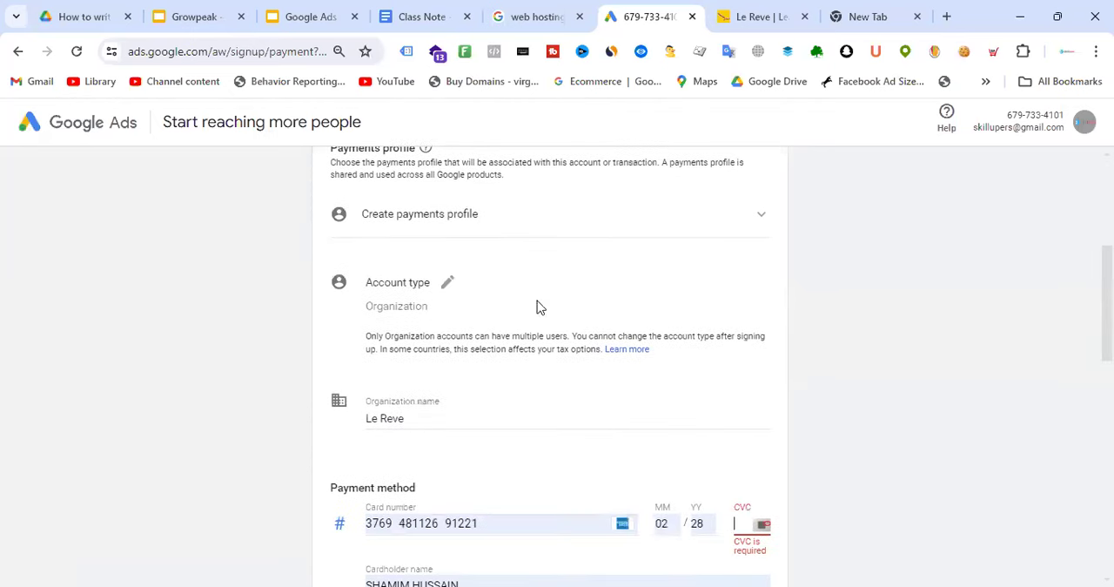
click(467, 218)
click(470, 223)
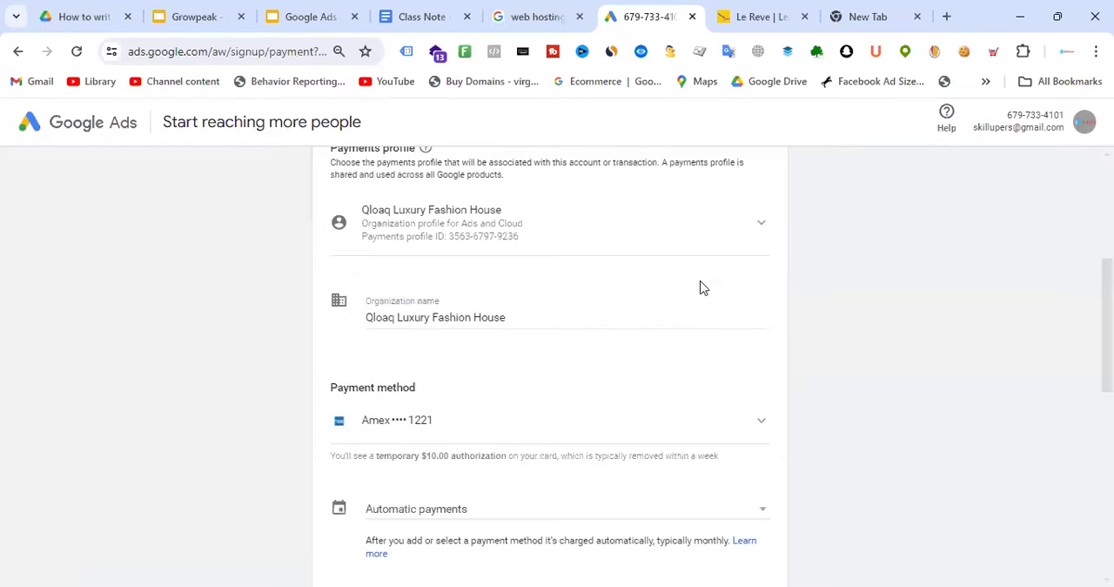
scroll(630, 296, down, 7)
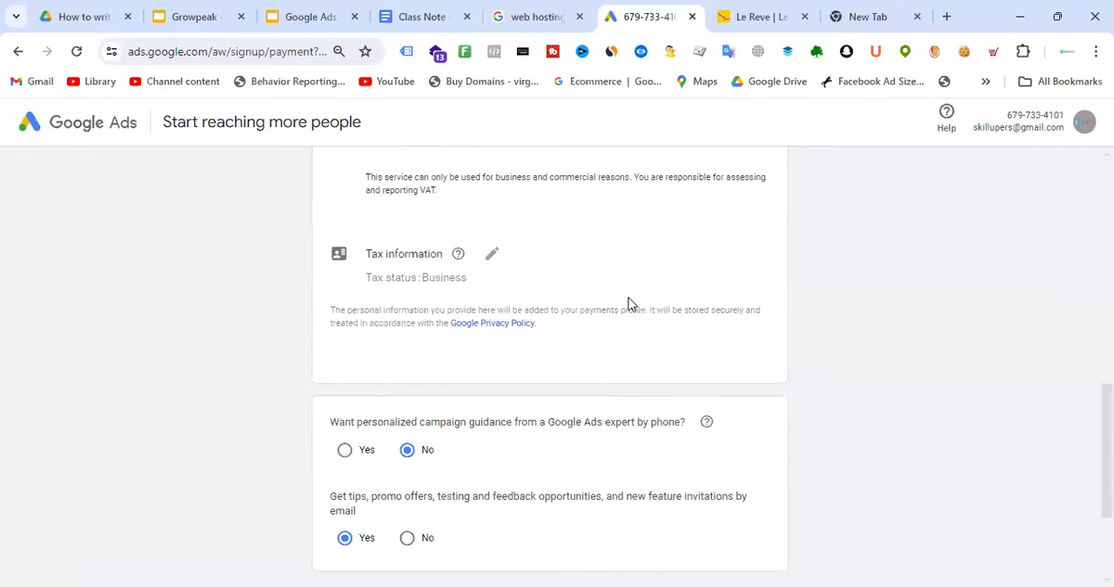
click(763, 433)
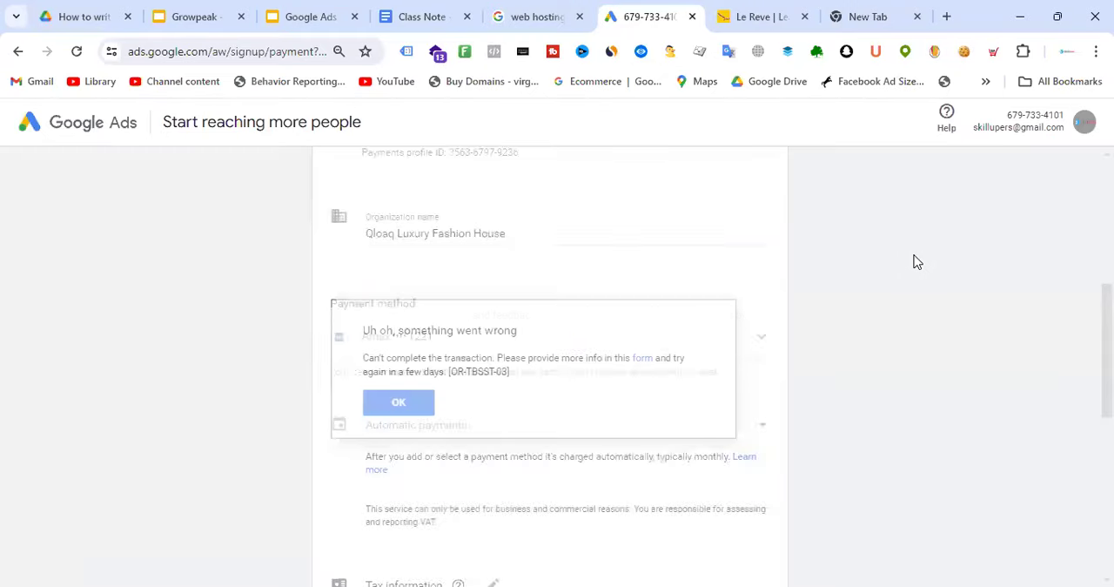
click(421, 400)
Remove the current draft Google Ads account, still marked as setup in progress, from the list of accounts
scroll(771, 346, down, 5)
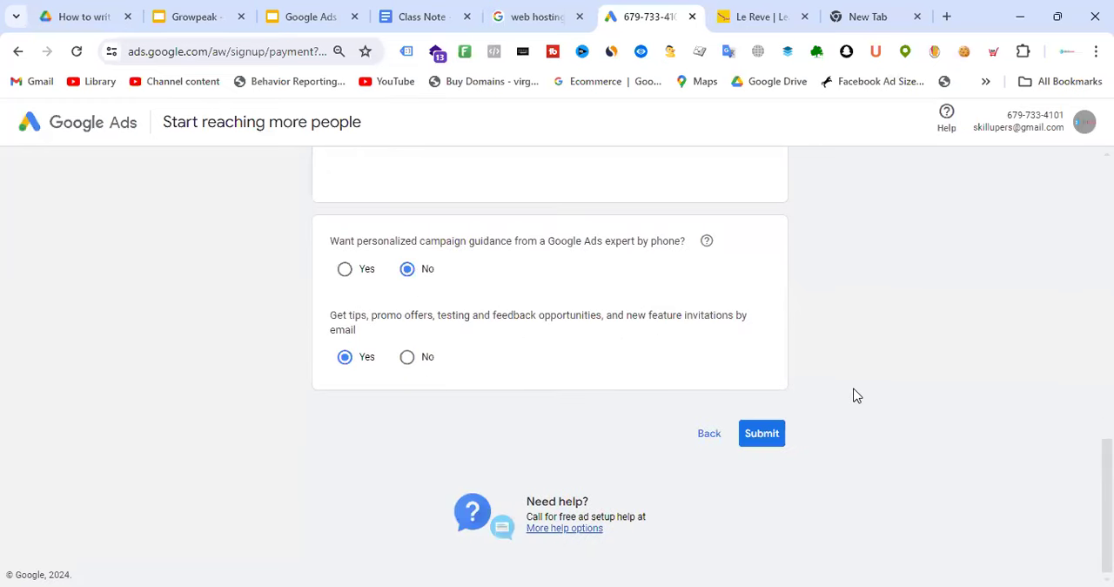
scroll(862, 396, up, 8)
scroll(867, 397, up, 2)
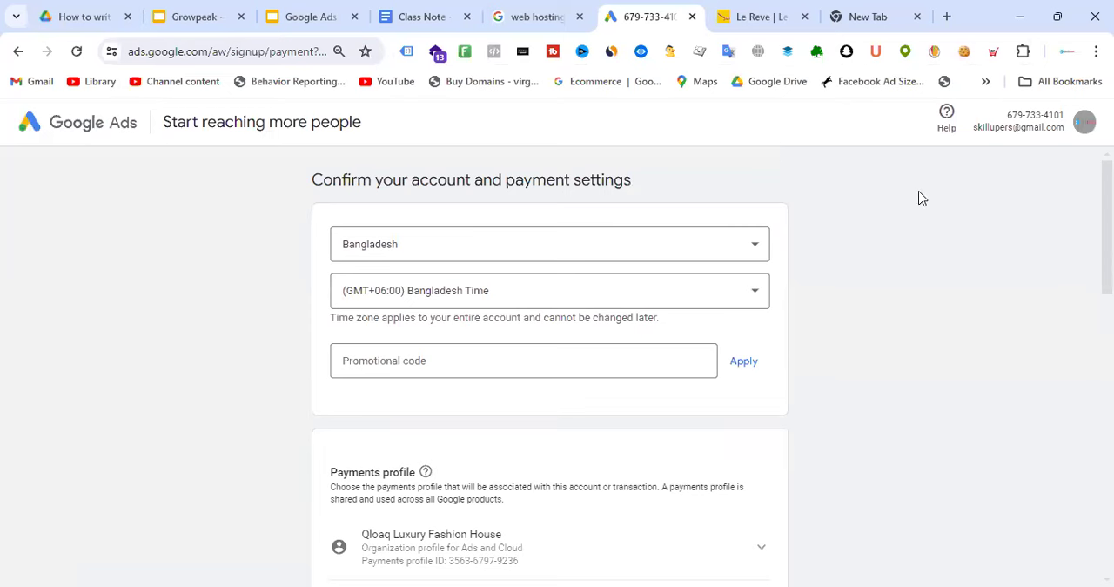
click(1084, 123)
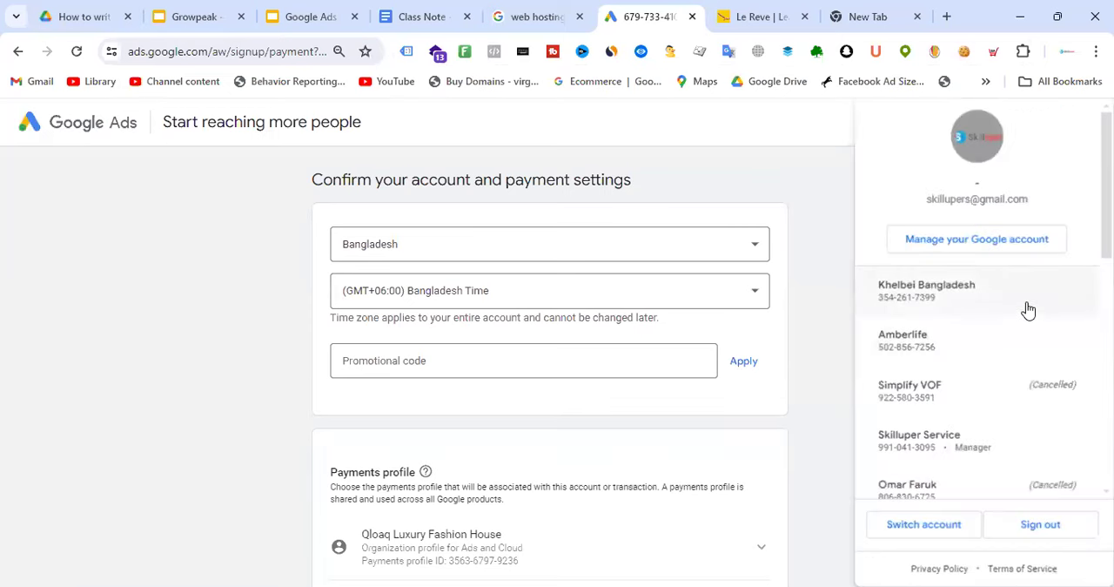
scroll(1027, 313, down, 10)
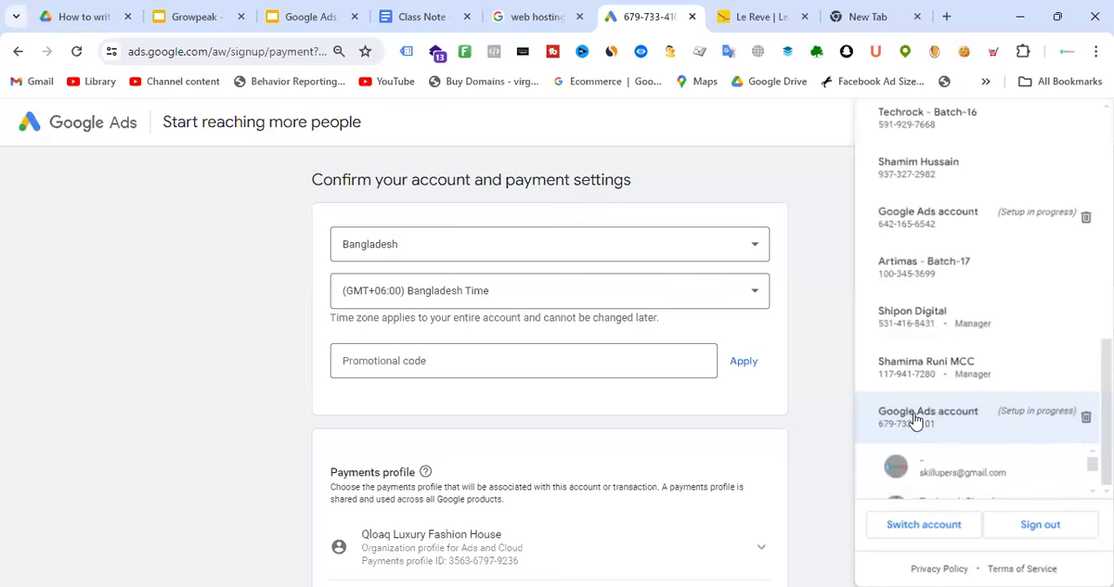
scroll(609, 331, down, 5)
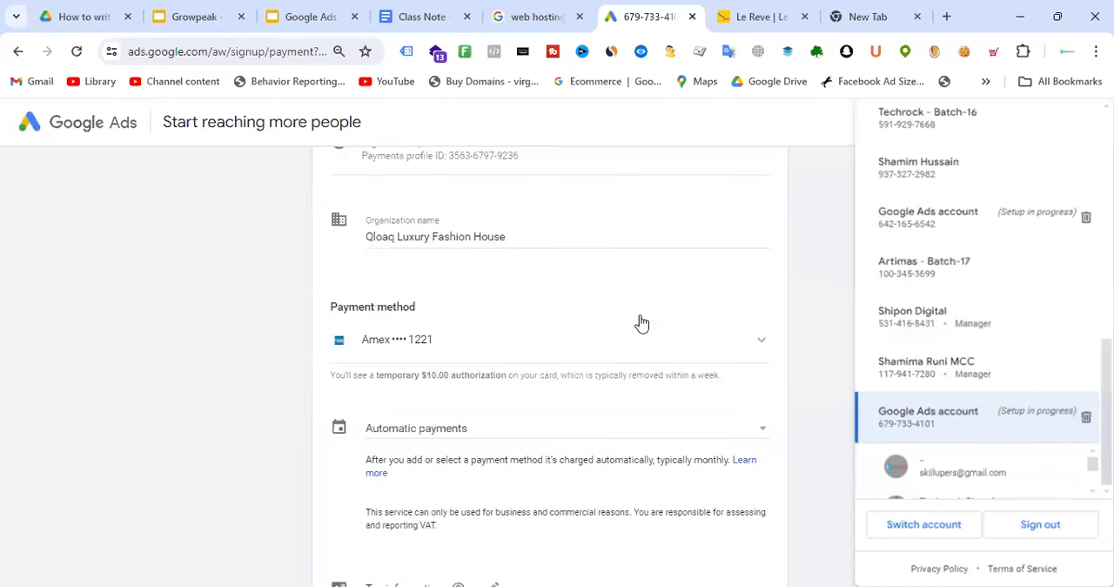
scroll(566, 304, up, 3)
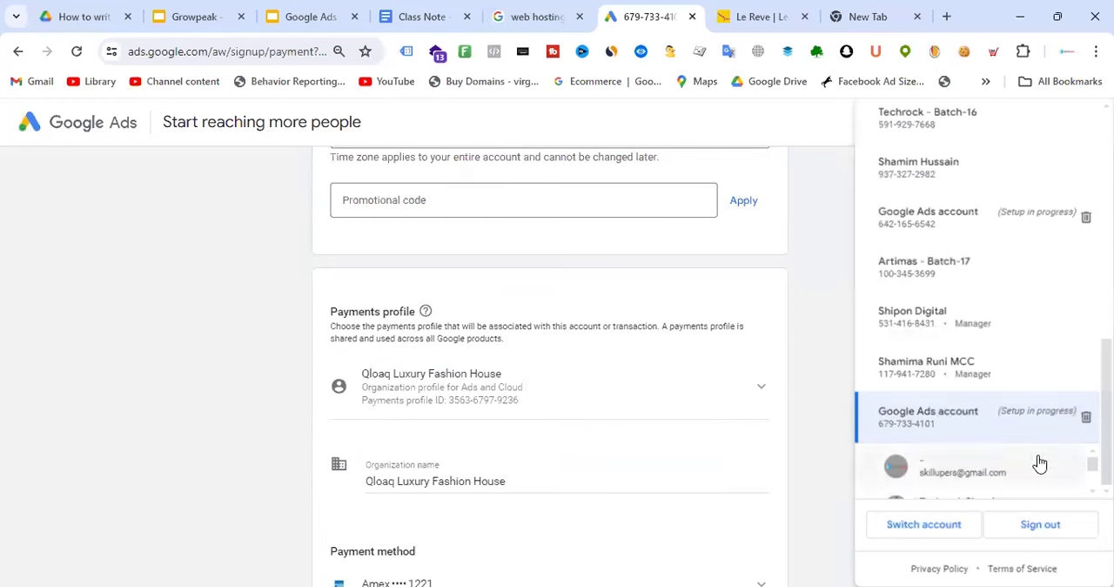
click(1086, 418)
click(740, 392)
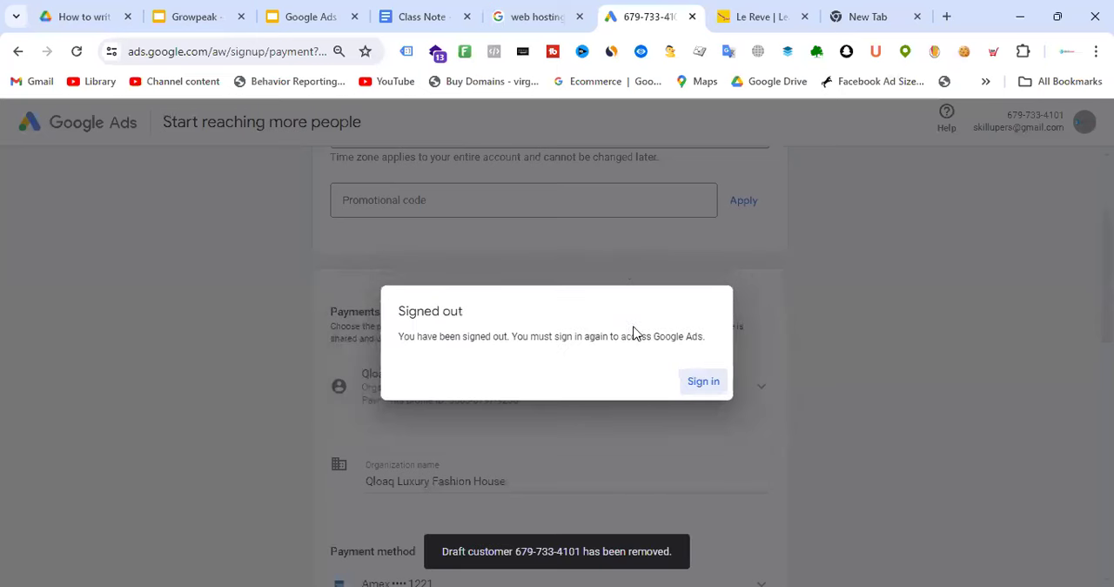
Sign in to Google Ads again and start a new Google Ads account, skipping campaign creation
click(703, 383)
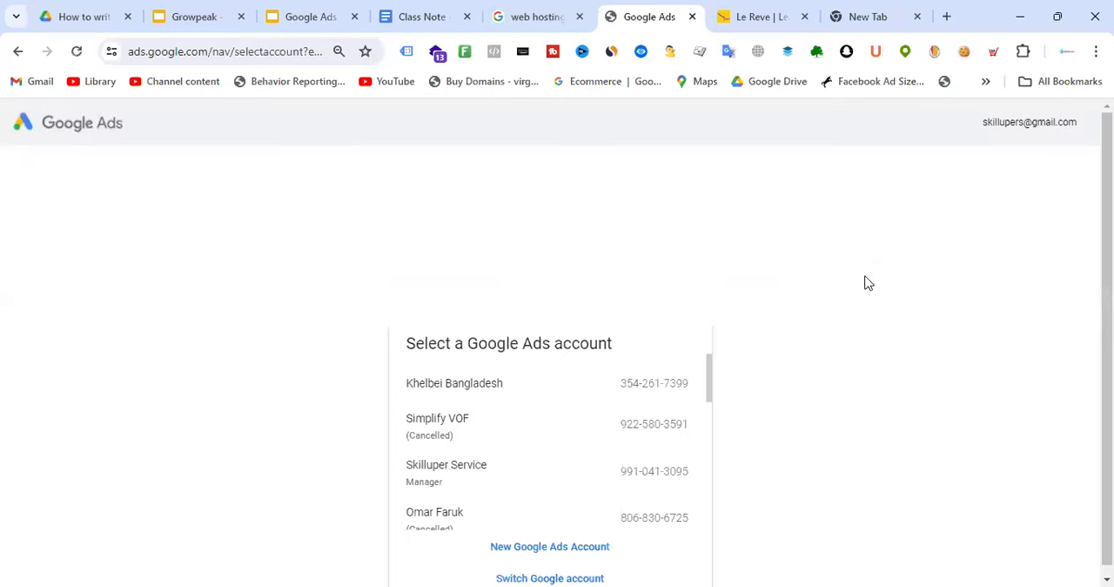
scroll(487, 500, down, 3)
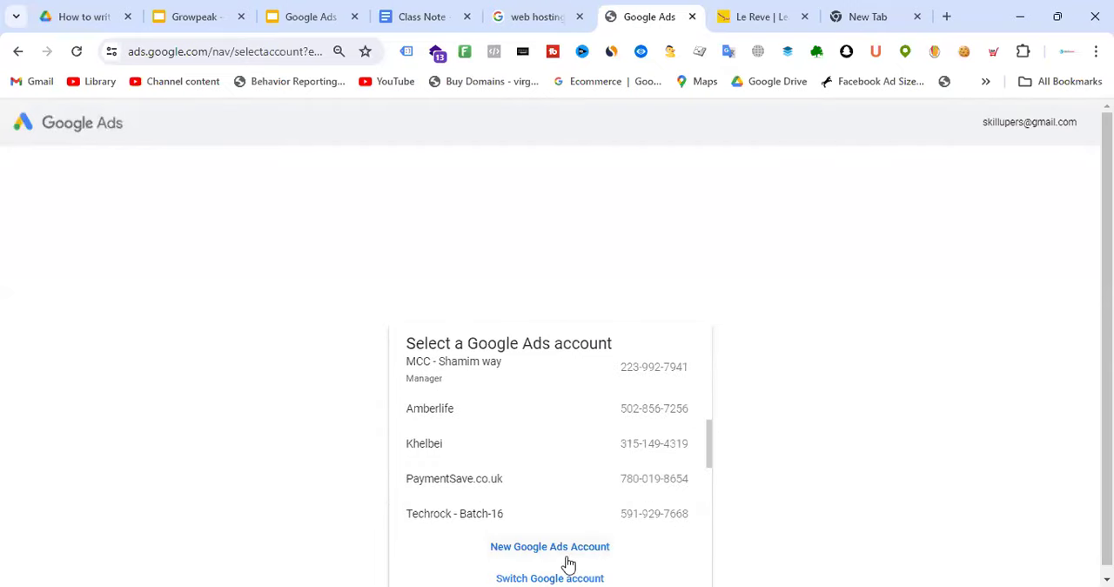
click(568, 557)
click(540, 490)
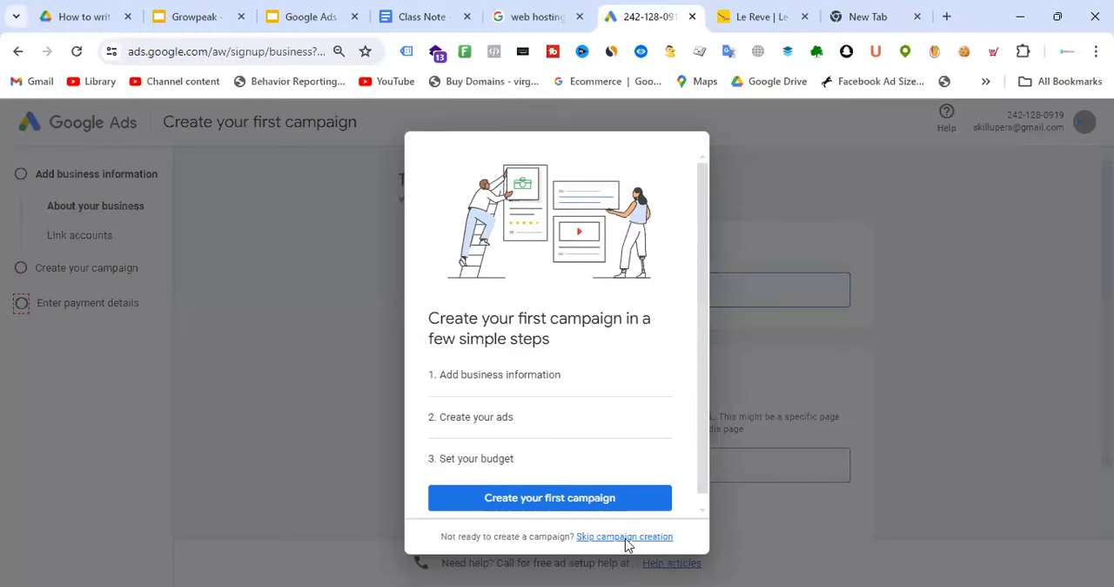
click(625, 536)
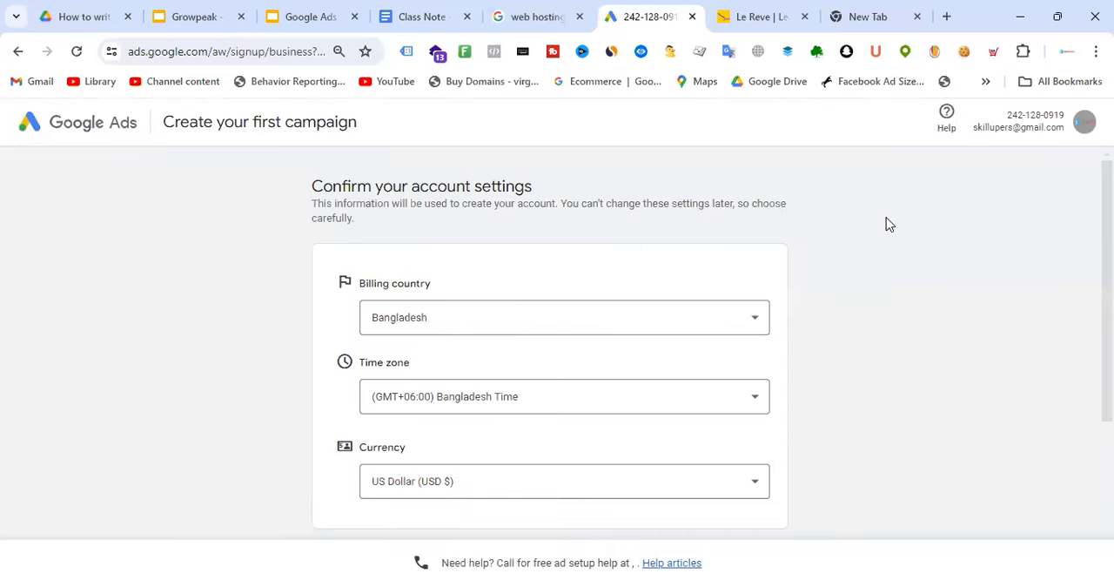
Opt in to tips and promo offers by email and submit the new account's settings
scroll(688, 442, down, 3)
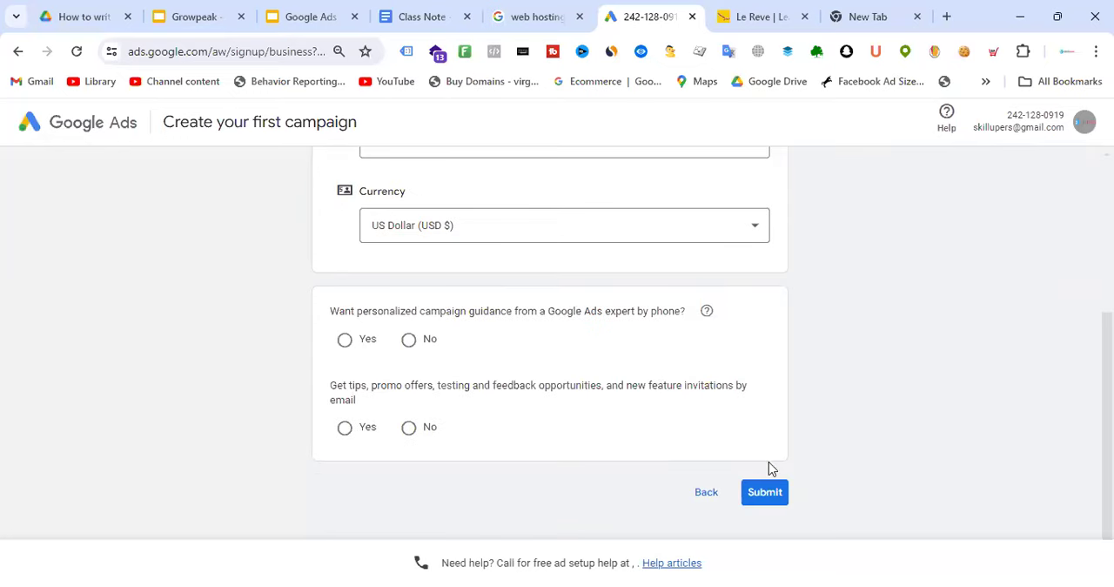
click(765, 493)
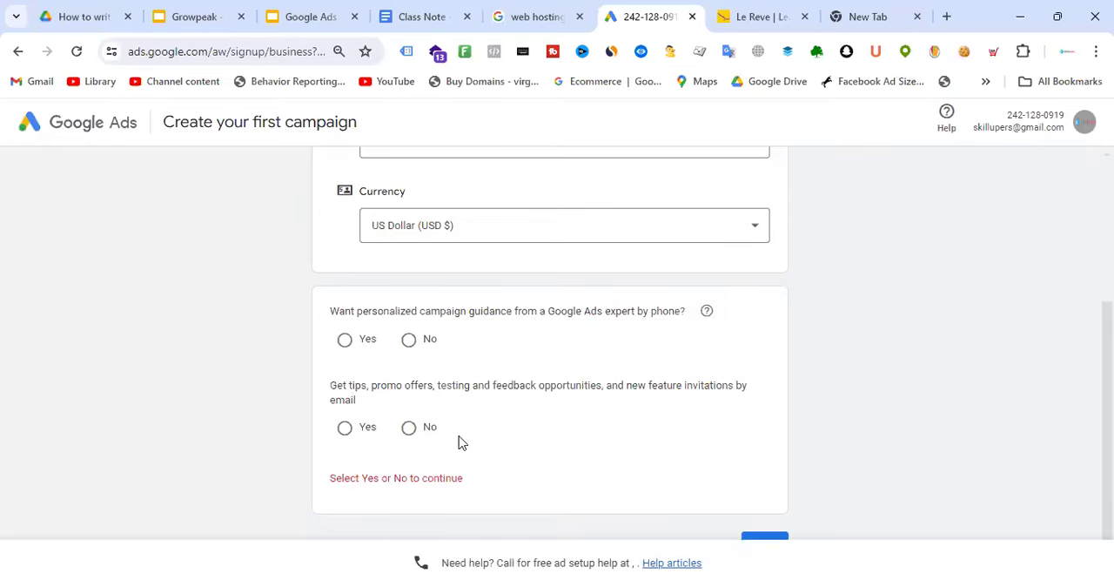
click(344, 428)
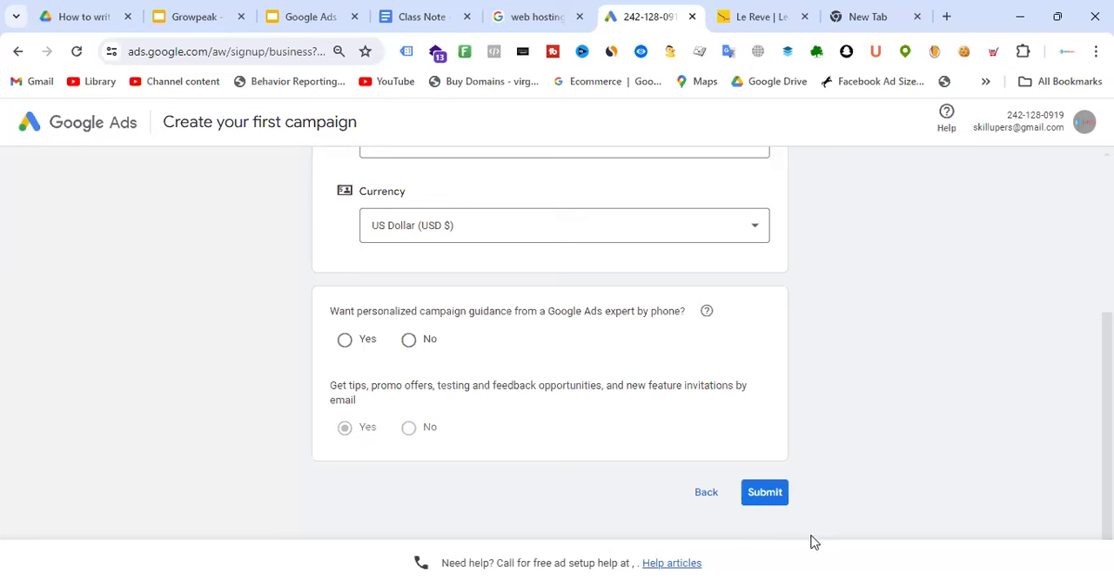
Decline personalized phone guidance from a Google Ads expert and submit the new account's settings
click(765, 492)
scroll(733, 346, down, 1)
click(409, 287)
click(765, 491)
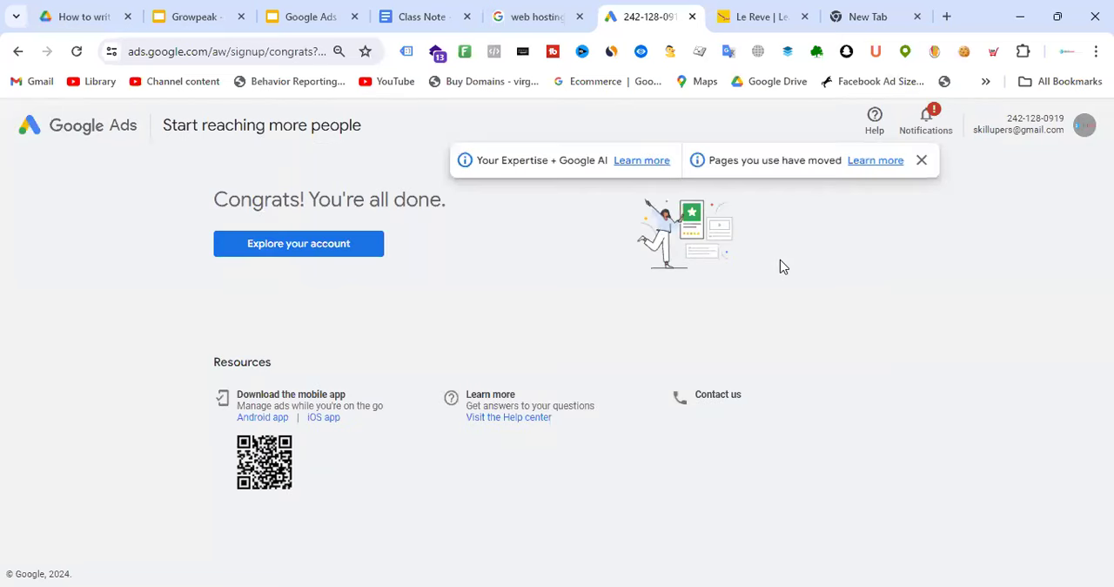
Dismiss the update notices, open the new account's overview and acknowledge the tip about linking and tagging
click(921, 159)
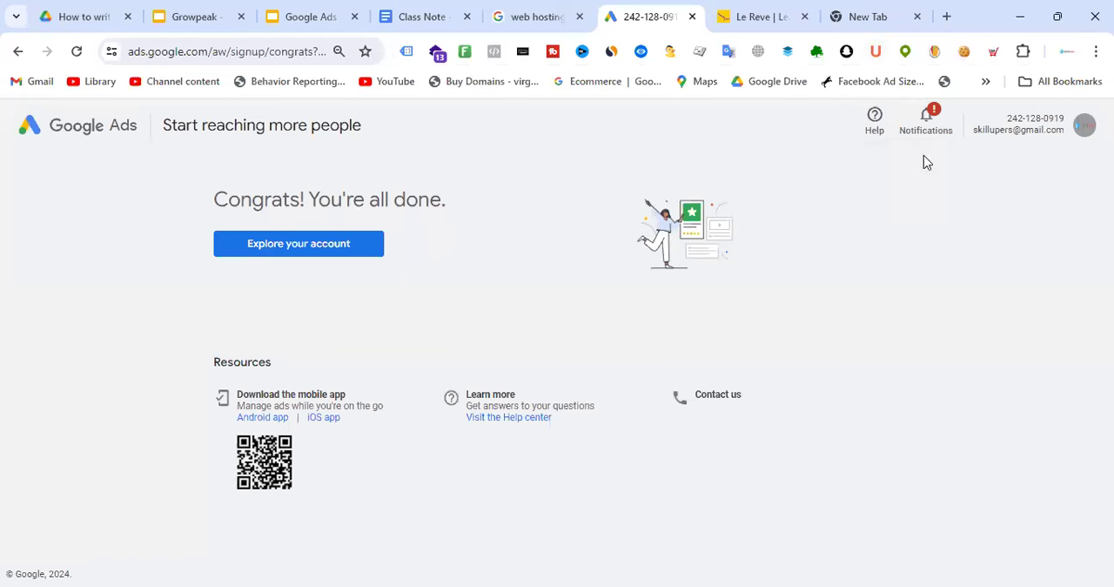
click(343, 246)
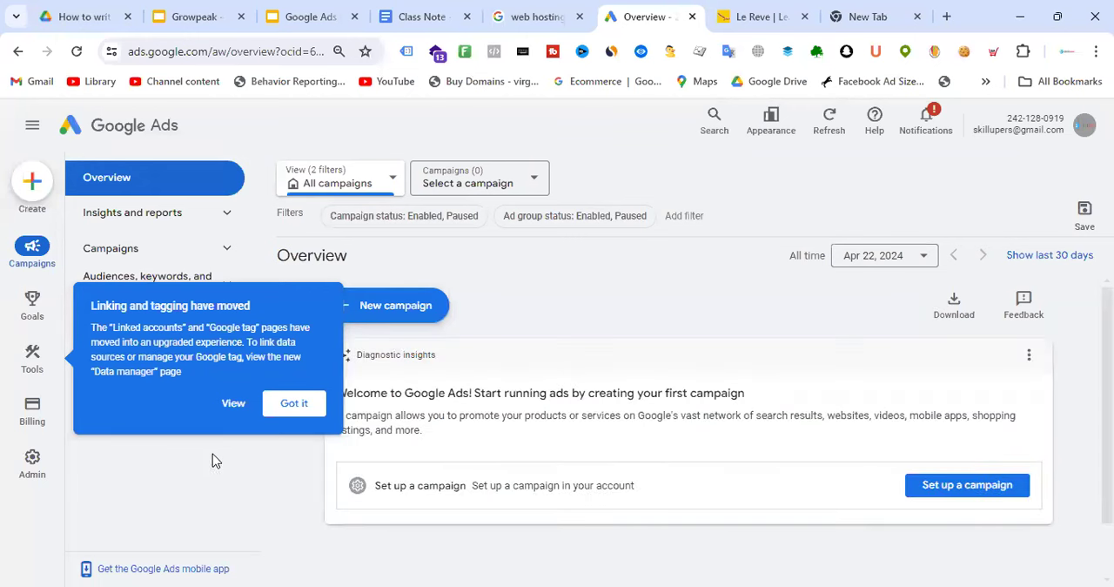
click(293, 407)
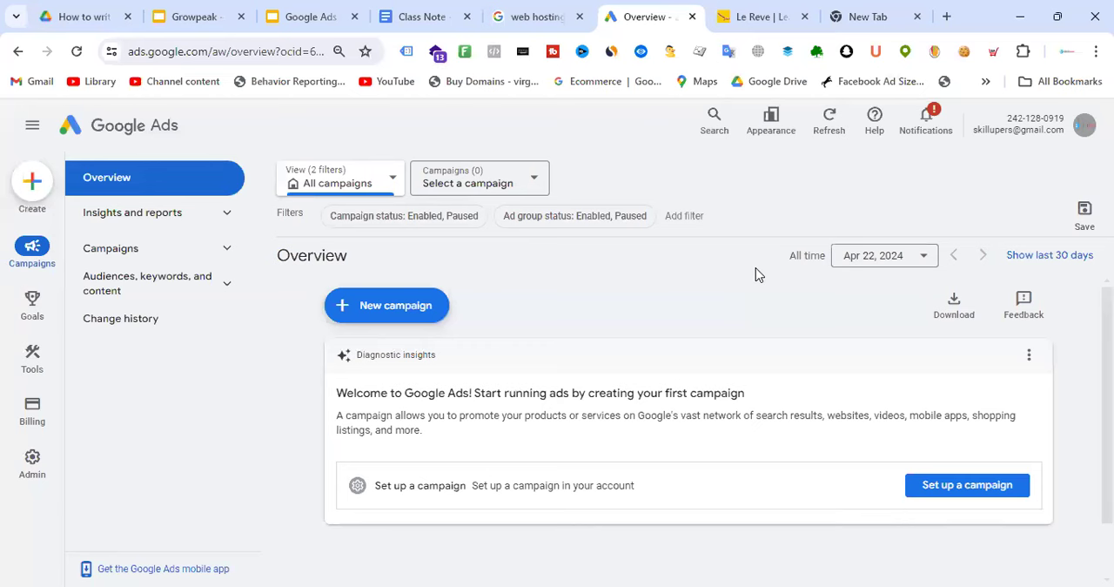
Check the new account's entry at the end of the list of Google Ads accounts
click(1084, 132)
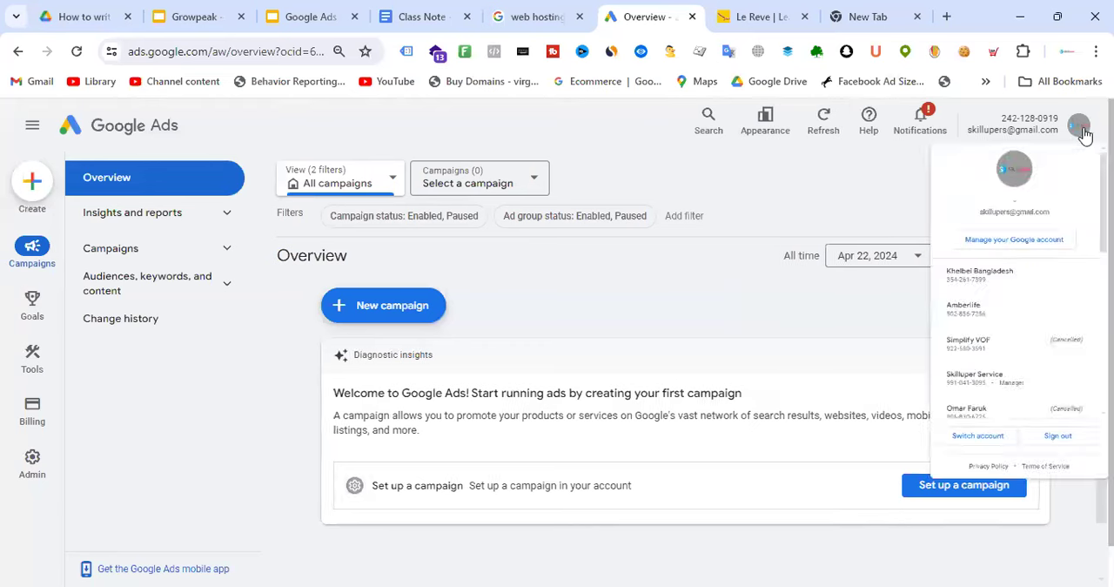
scroll(1047, 376, down, 5)
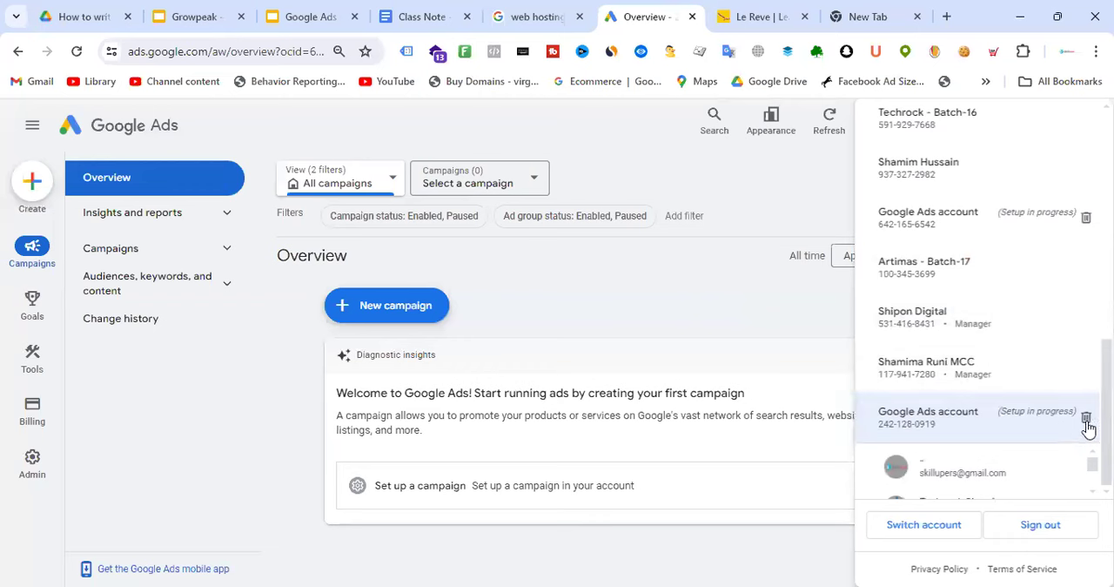
click(790, 179)
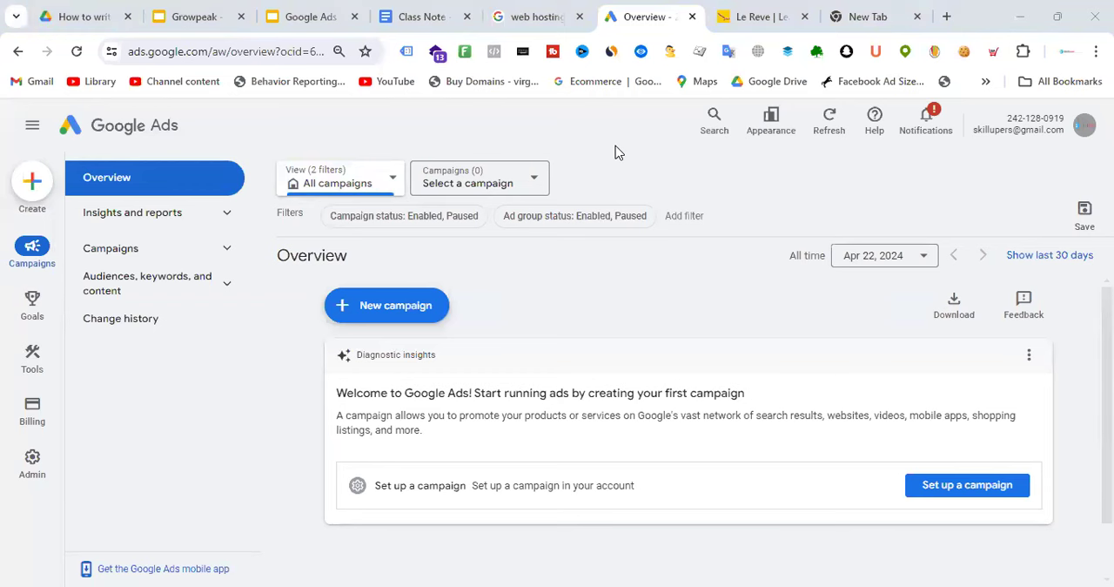
Review the Google Ads Account Structure slide in the Google Ads Mastery presentation alongside the Goals and Admin sections of the new account
click(306, 15)
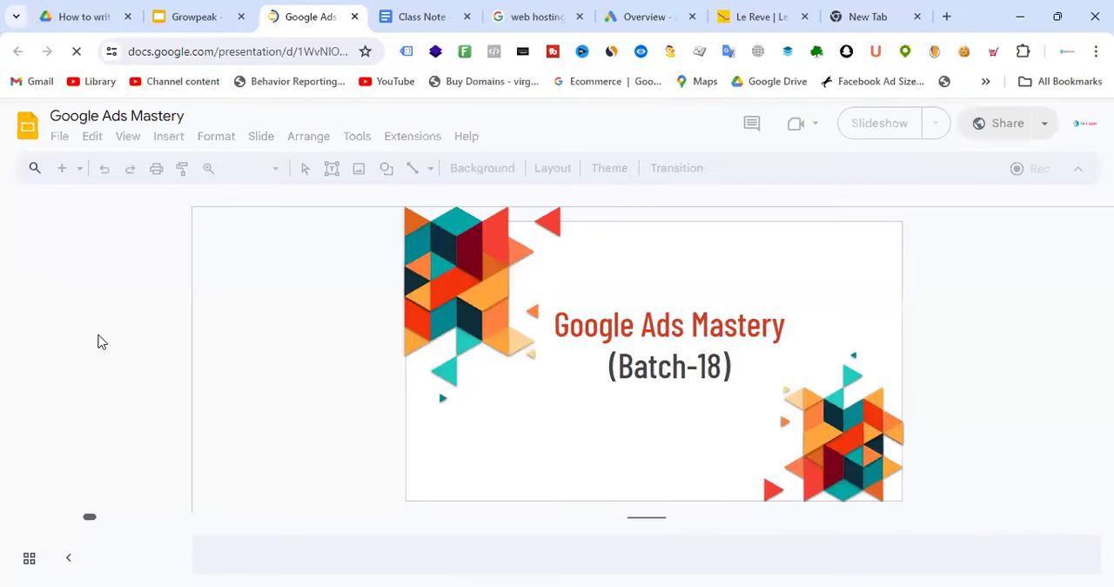
scroll(128, 318, down, 3)
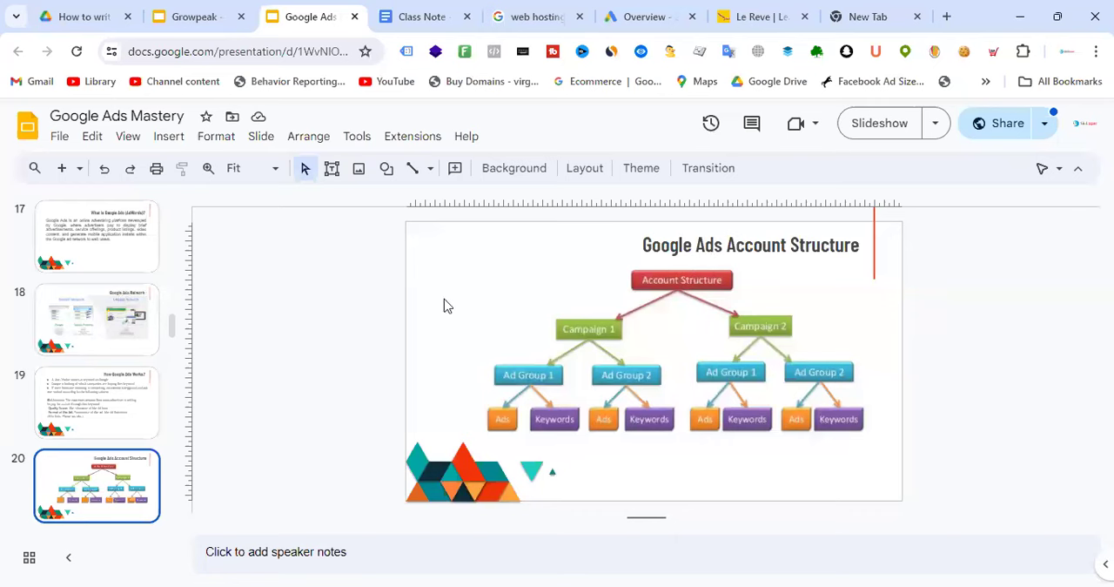
click(666, 7)
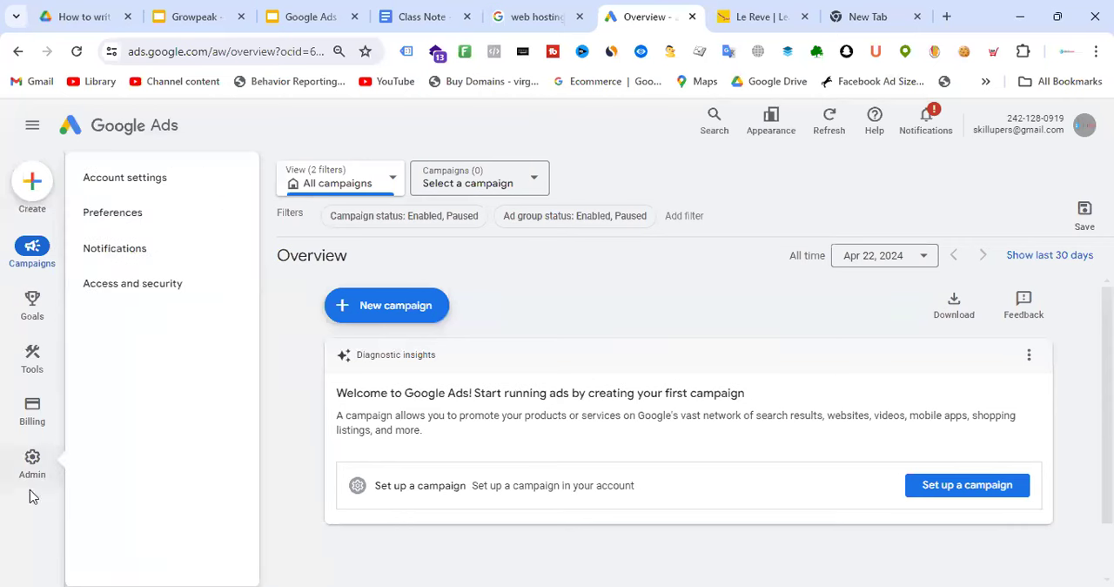
mouse_move(32, 351)
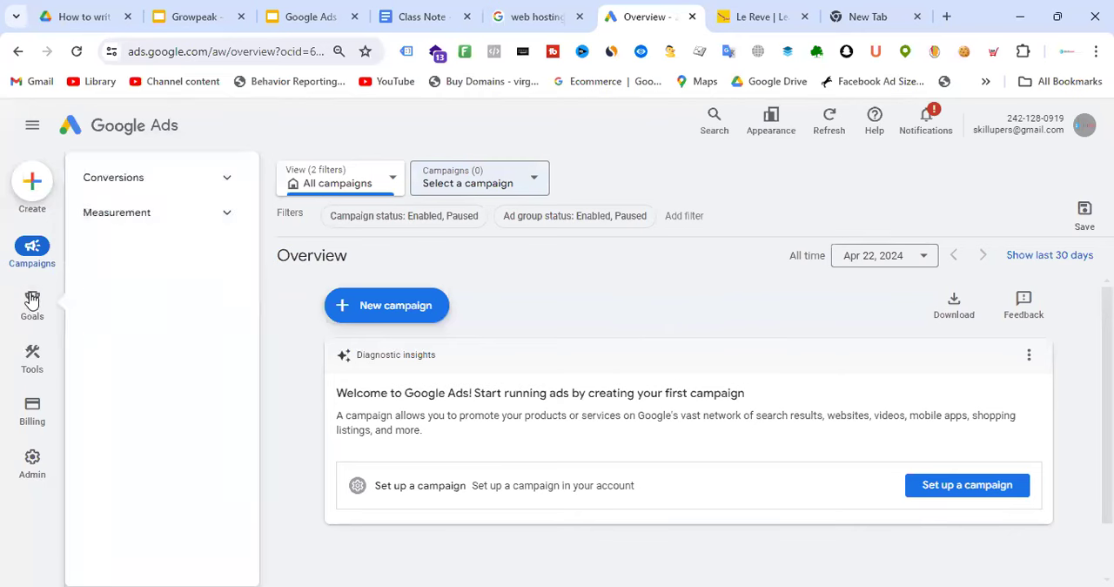
mouse_move(32, 482)
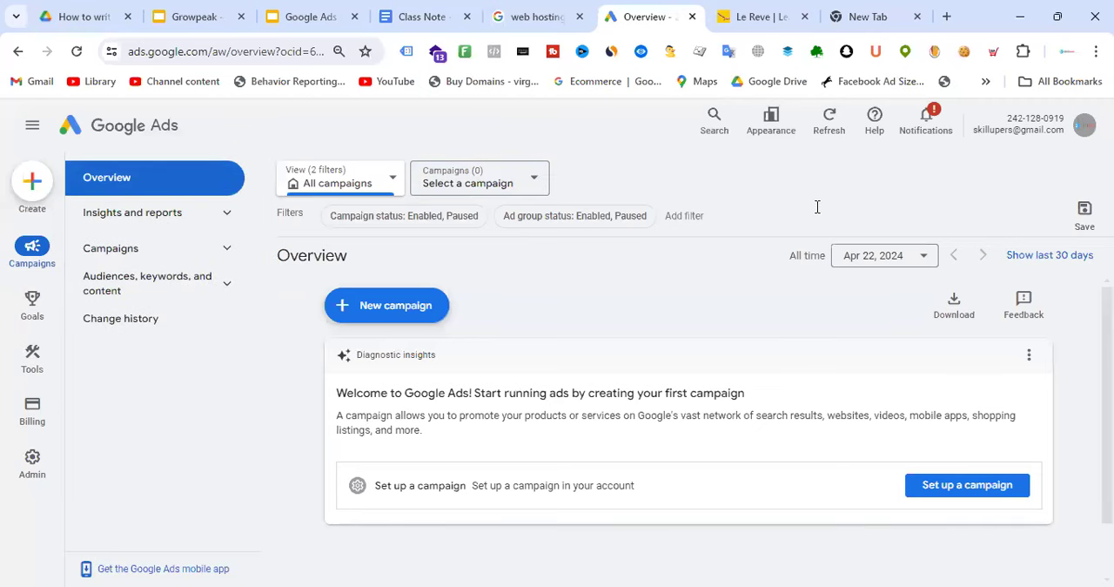
click(343, 16)
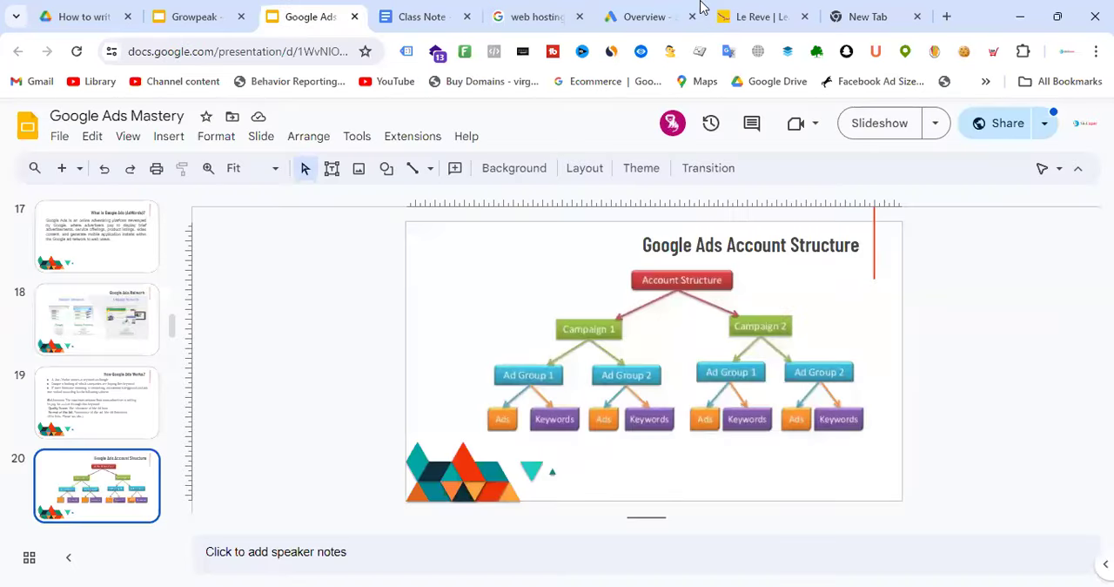
click(664, 6)
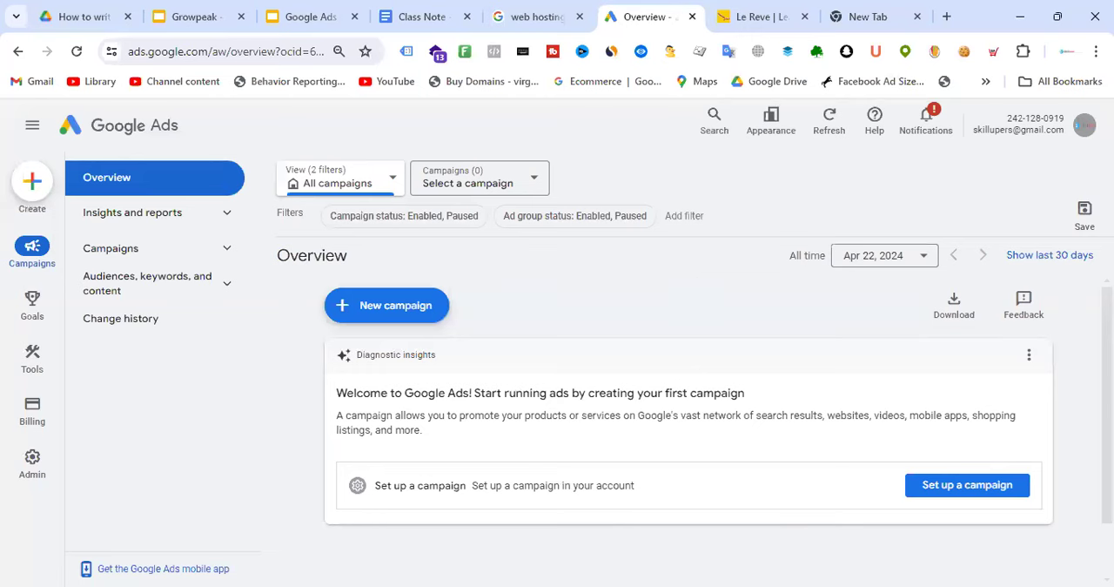
Browse the full list of Google Ads accounts available to the signed-in login, from first to last
click(1084, 127)
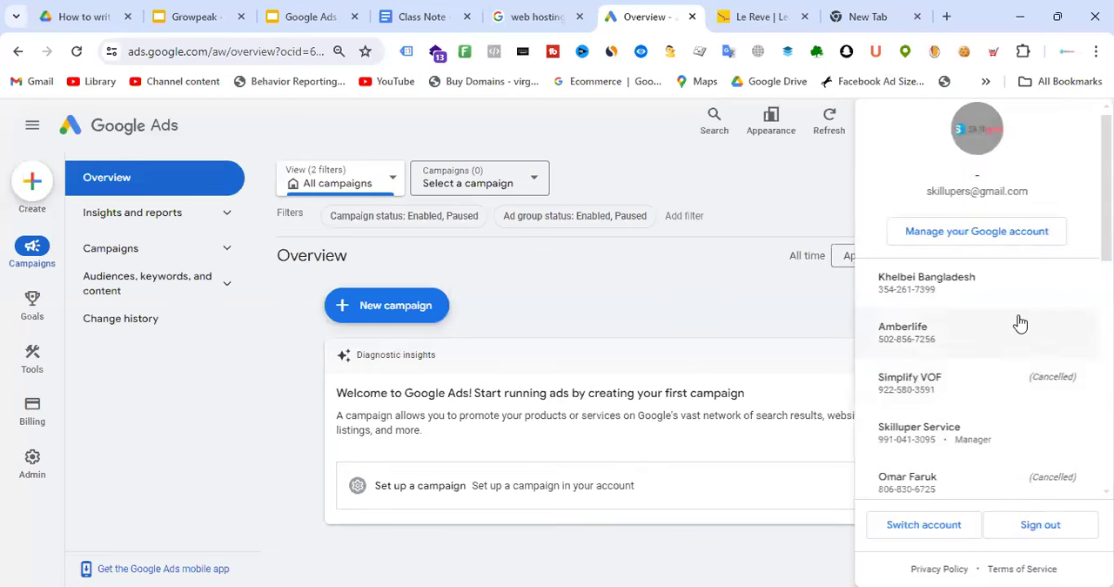
scroll(1020, 323, down, 7)
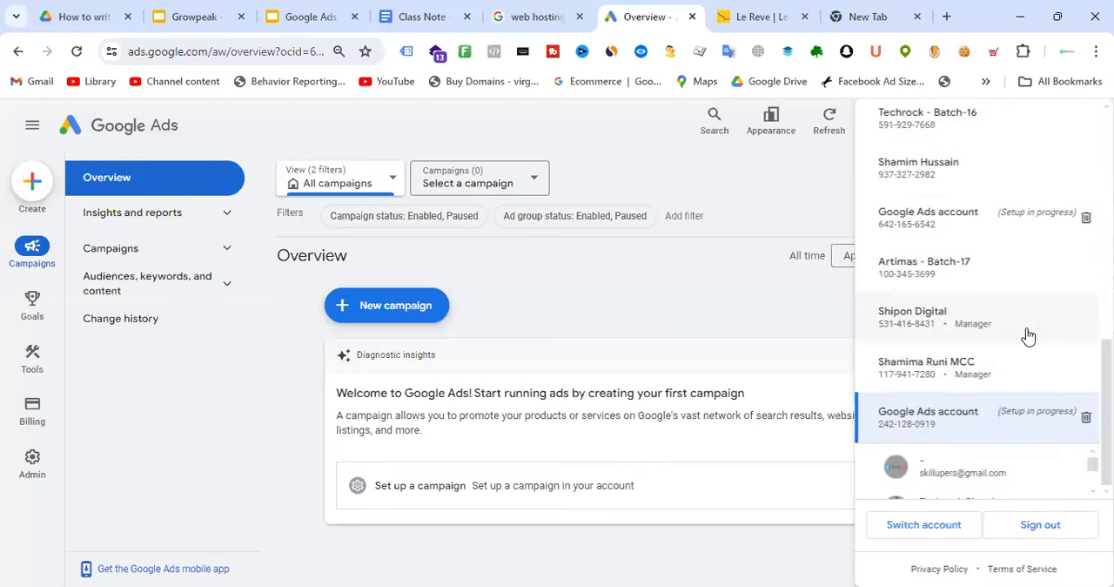
scroll(1028, 336, up, 3)
scroll(1028, 336, up, 5)
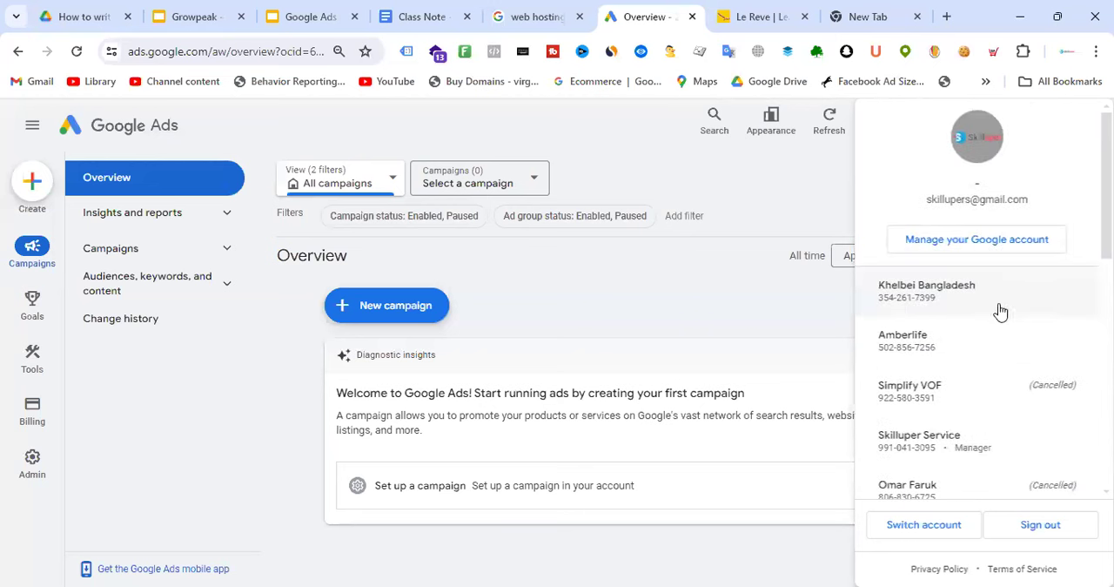
scroll(985, 261, down, 1)
scroll(928, 338, down, 3)
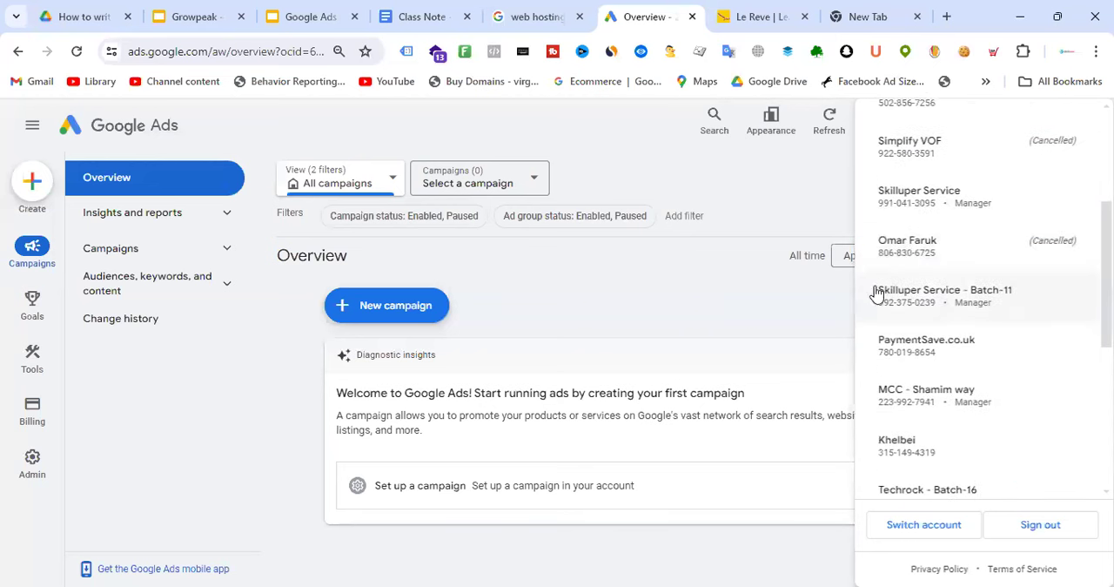
scroll(981, 348, down, 6)
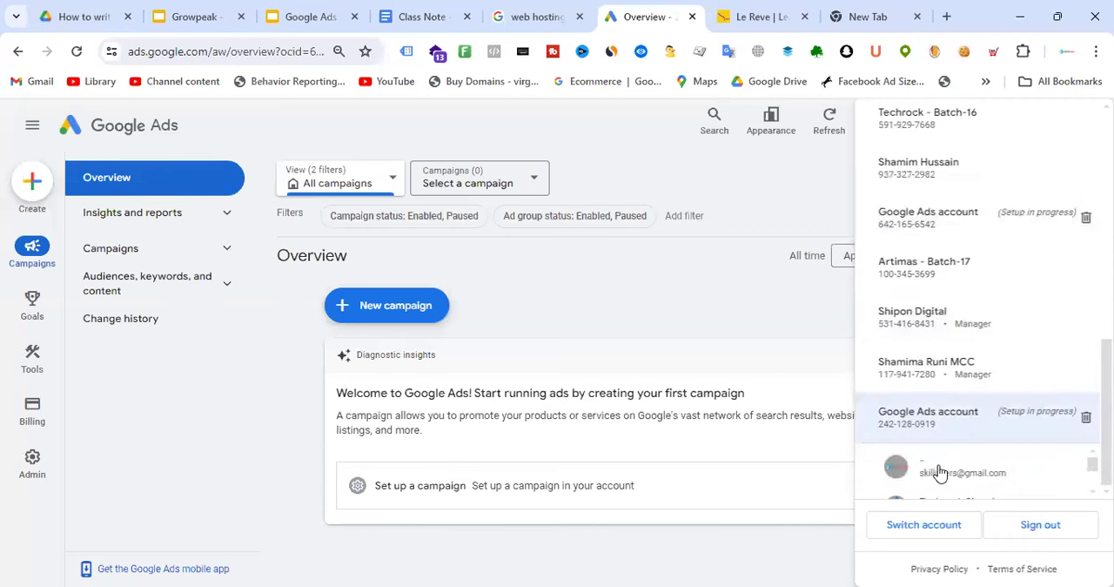
scroll(952, 353, up, 8)
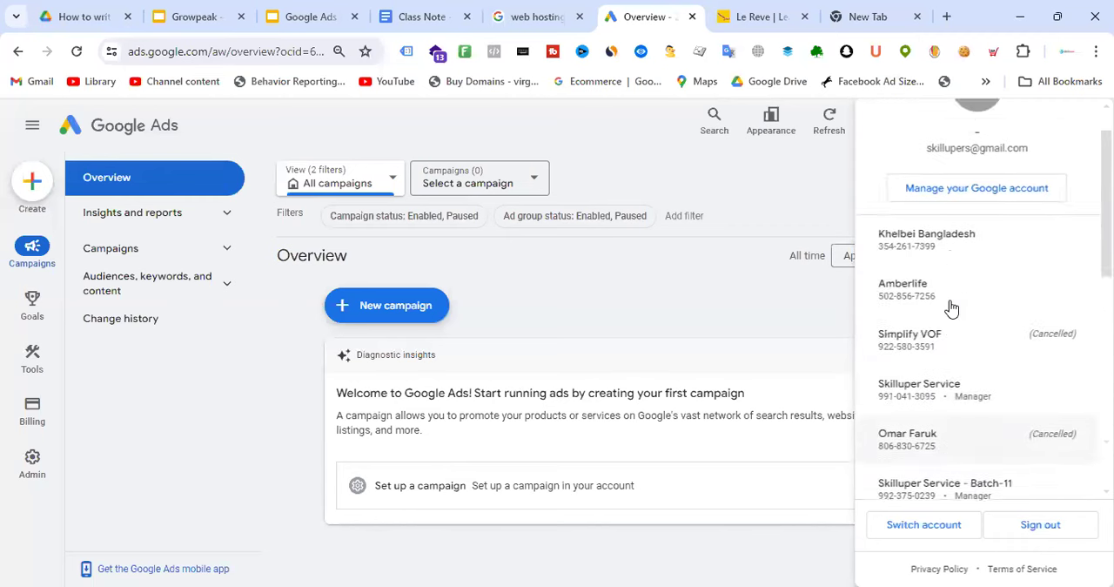
click(805, 181)
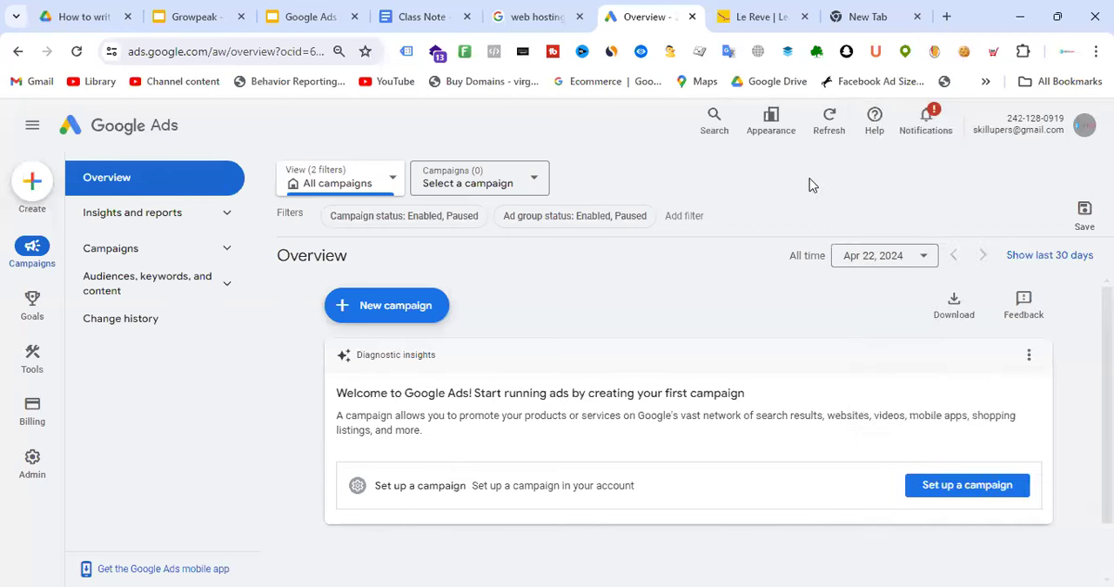
Highlight the new account's customer ID and compare it with the IDs and manager labels in the account list
drag(972, 131, 1064, 116)
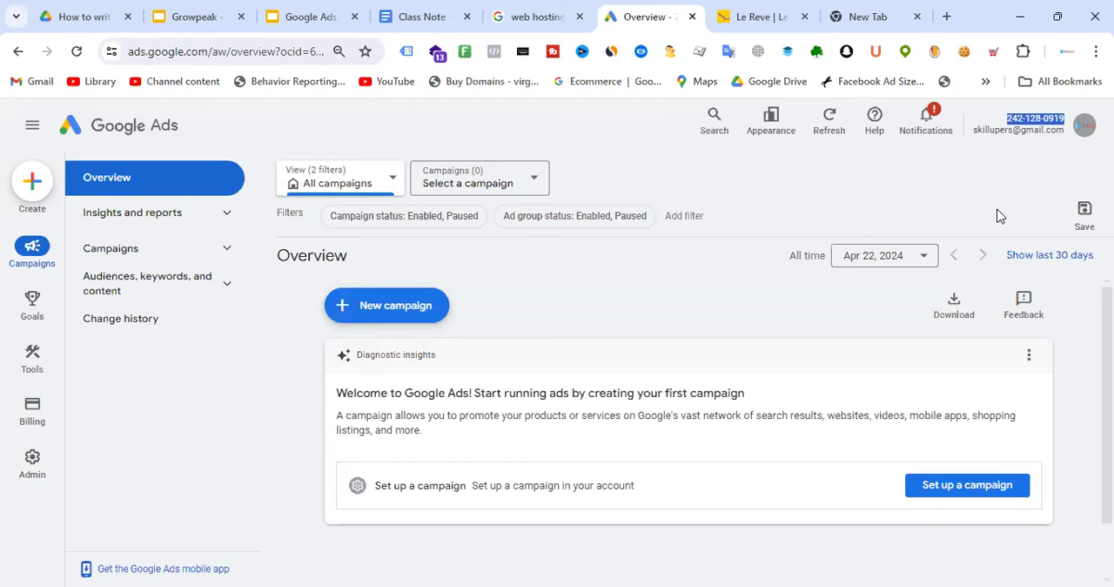
drag(1001, 118, 1059, 120)
click(1084, 127)
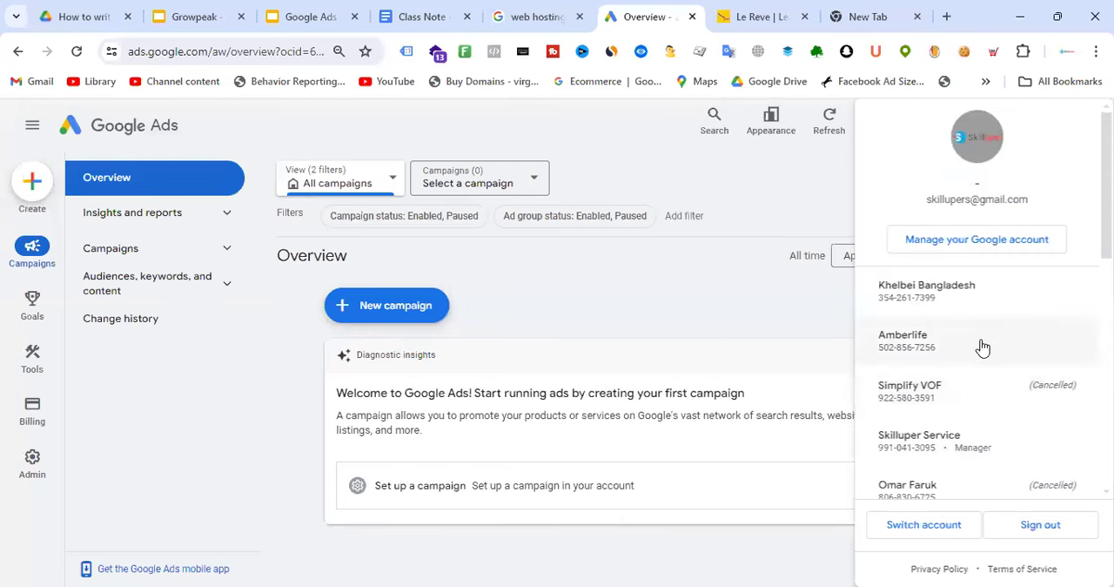
scroll(966, 313, down, 5)
scroll(979, 314, down, 3)
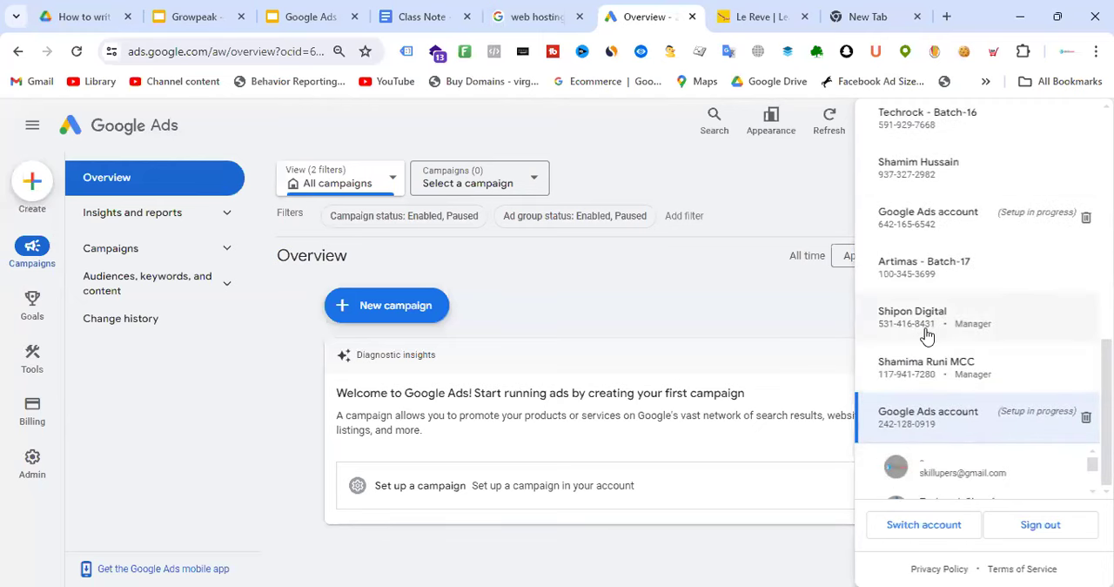
scroll(927, 336, up, 10)
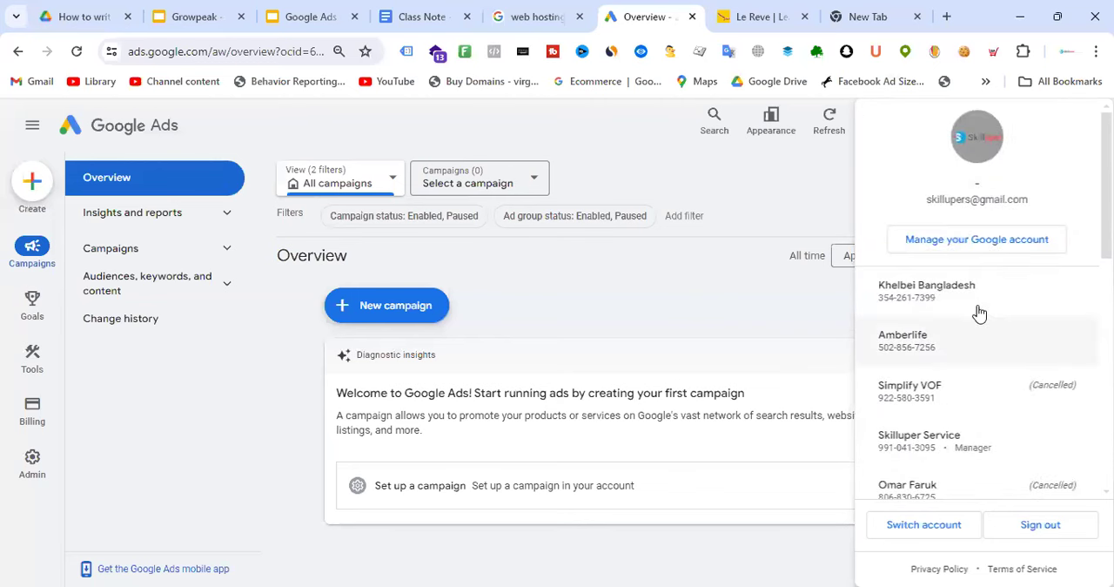
scroll(979, 309, down, 1)
scroll(982, 301, down, 3)
scroll(982, 304, up, 5)
click(831, 193)
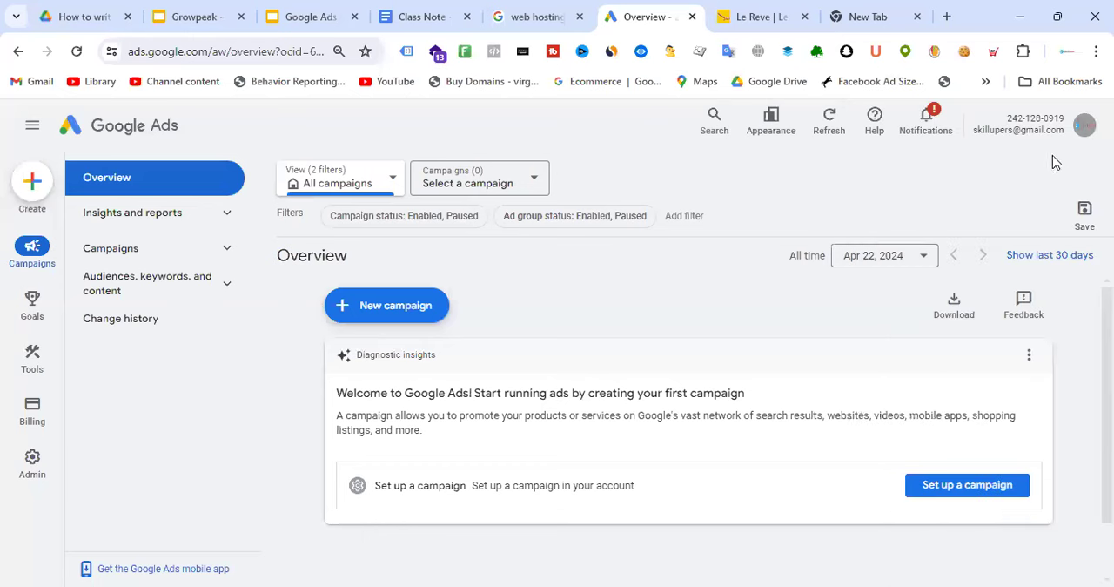
click(1084, 129)
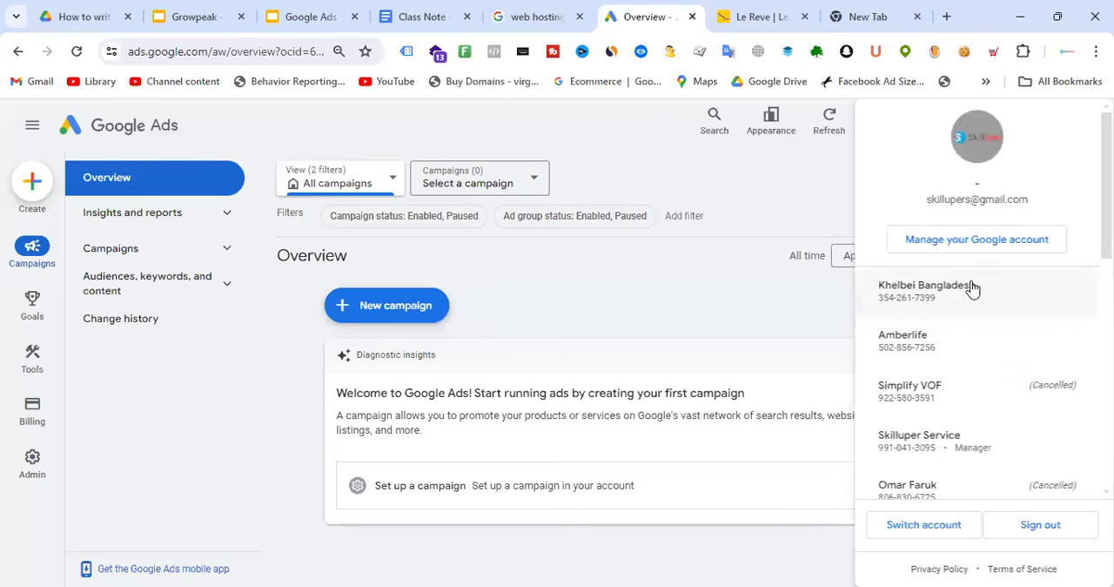
click(694, 310)
Open the account's Preferences in the admin settings and look through the available options
mouse_move(32, 357)
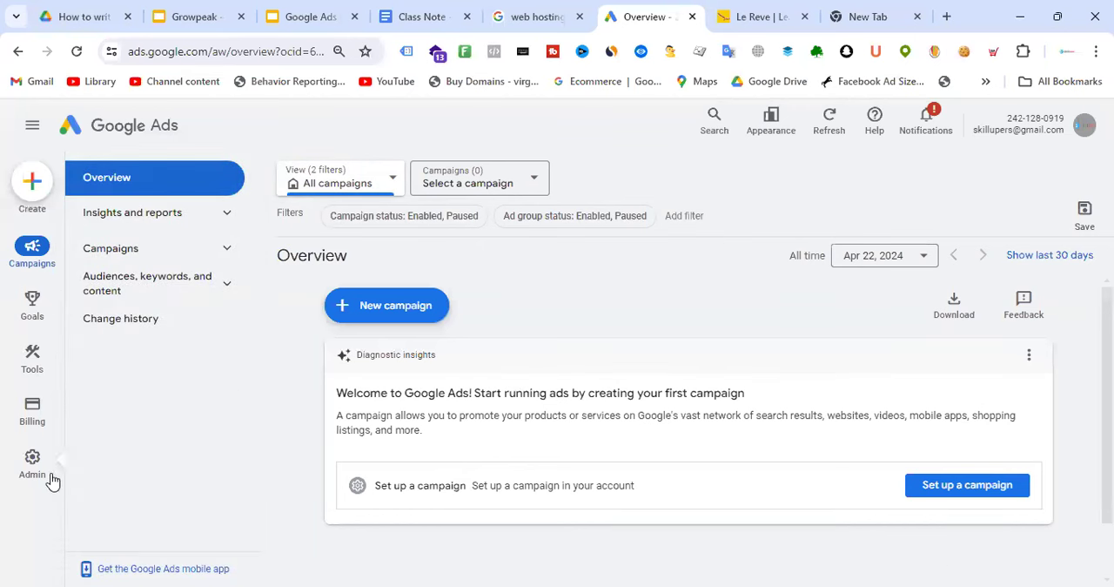
mouse_move(39, 476)
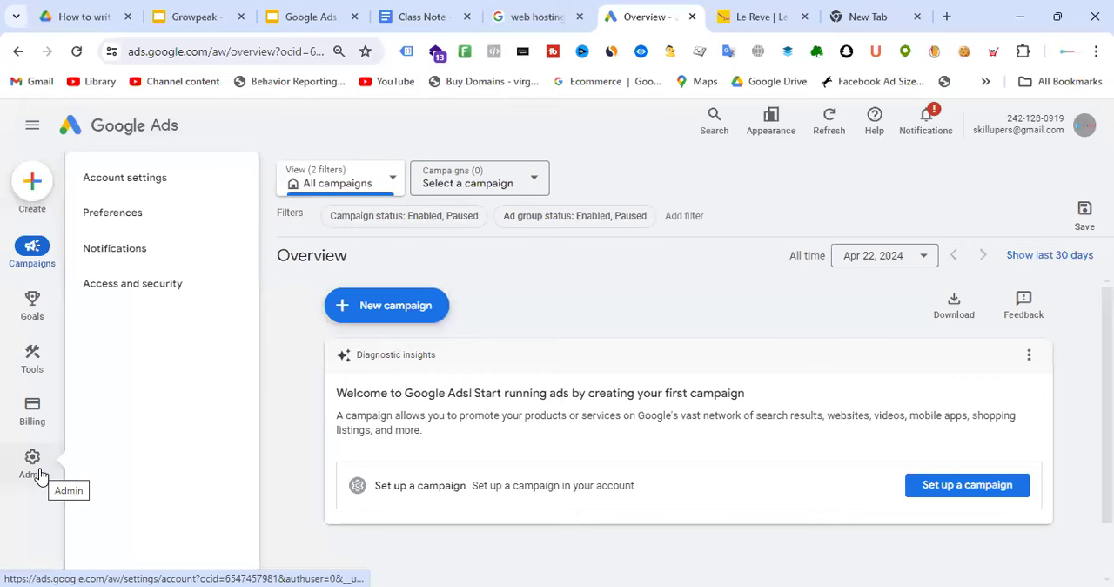
click(39, 476)
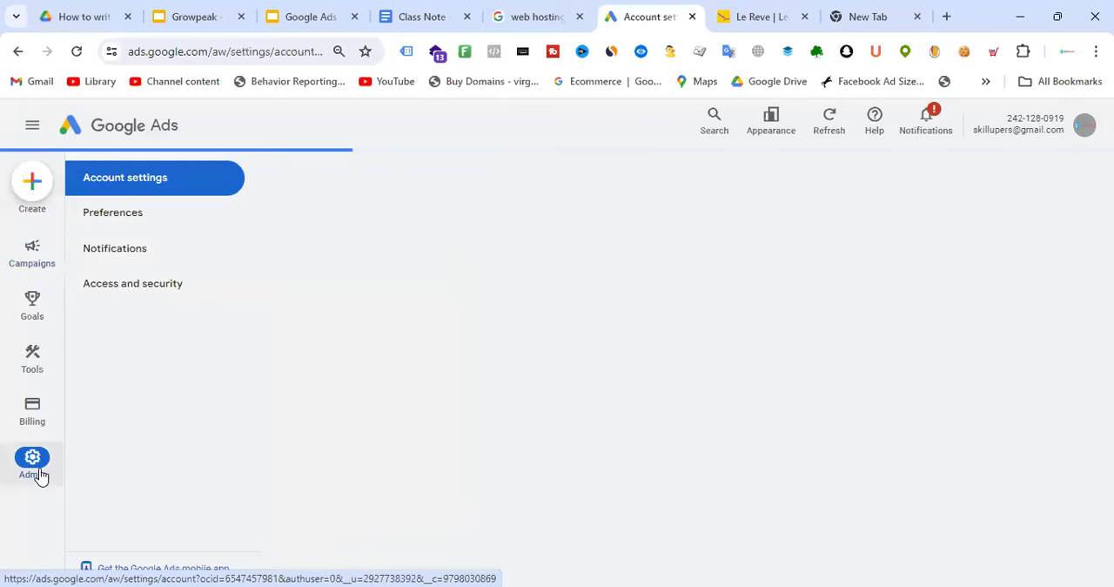
click(129, 215)
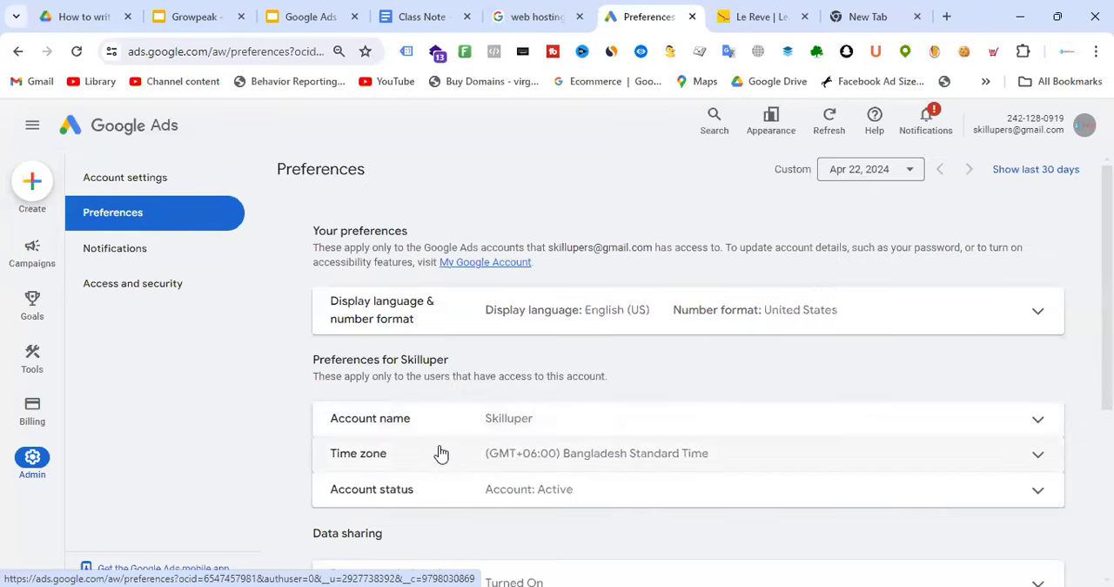
scroll(718, 352, down, 2)
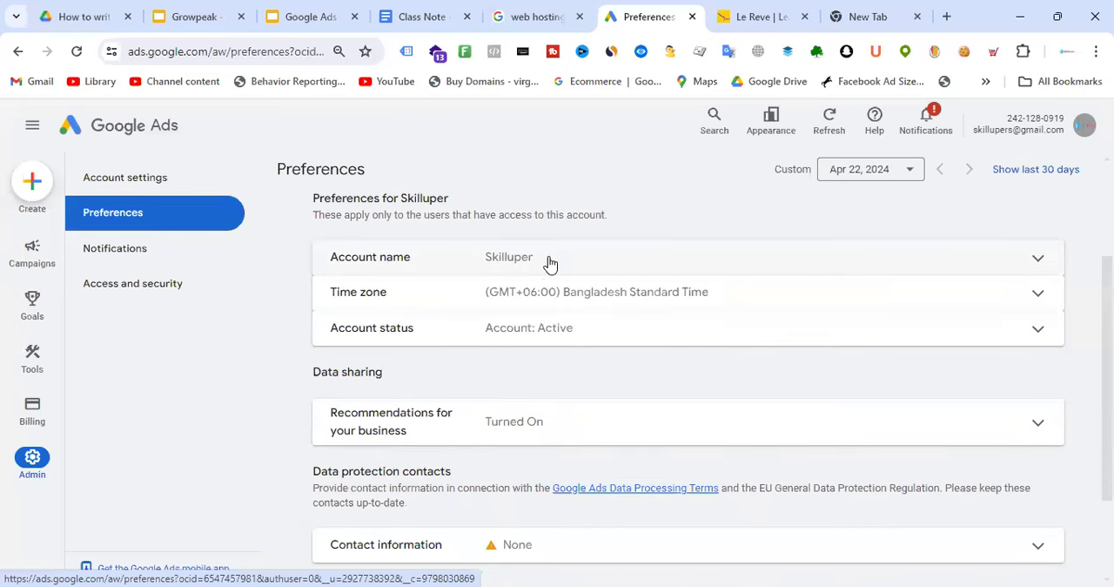
scroll(729, 322, up, 1)
Rename the account to "Google Ads - Batch-18" in its preferences, glancing at the Le Reve website along the way, and save the name
click(632, 333)
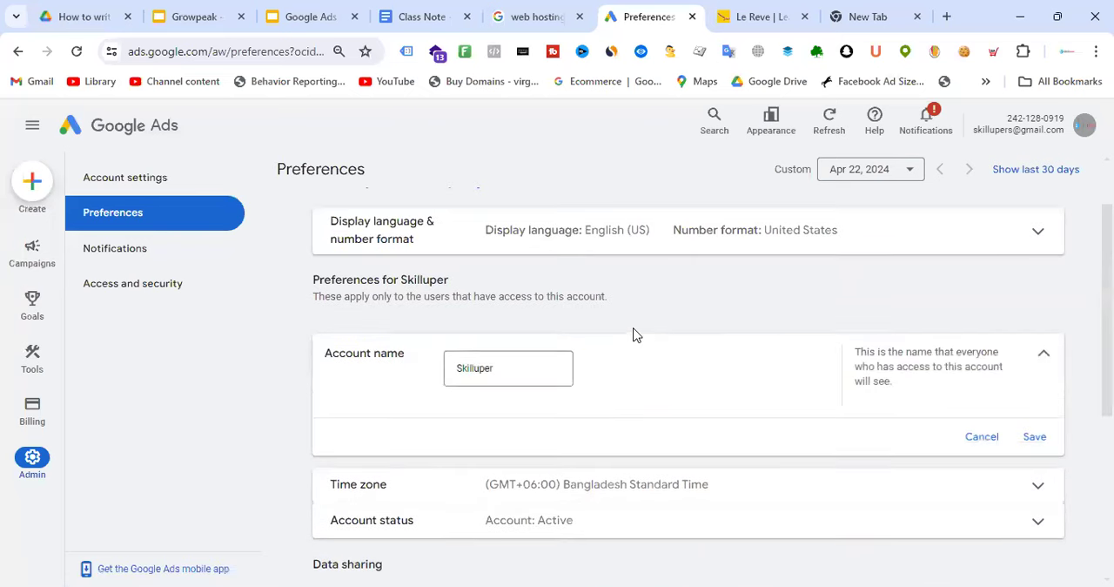
click(529, 367)
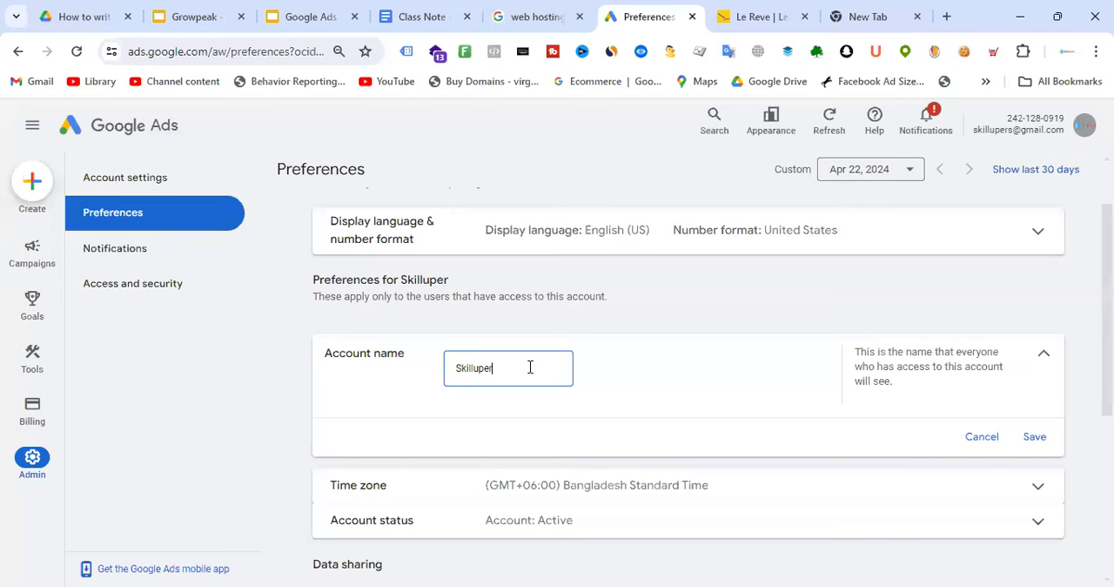
drag(509, 365, 404, 357)
key(BackSpace)
text(Googel)
click(800, 9)
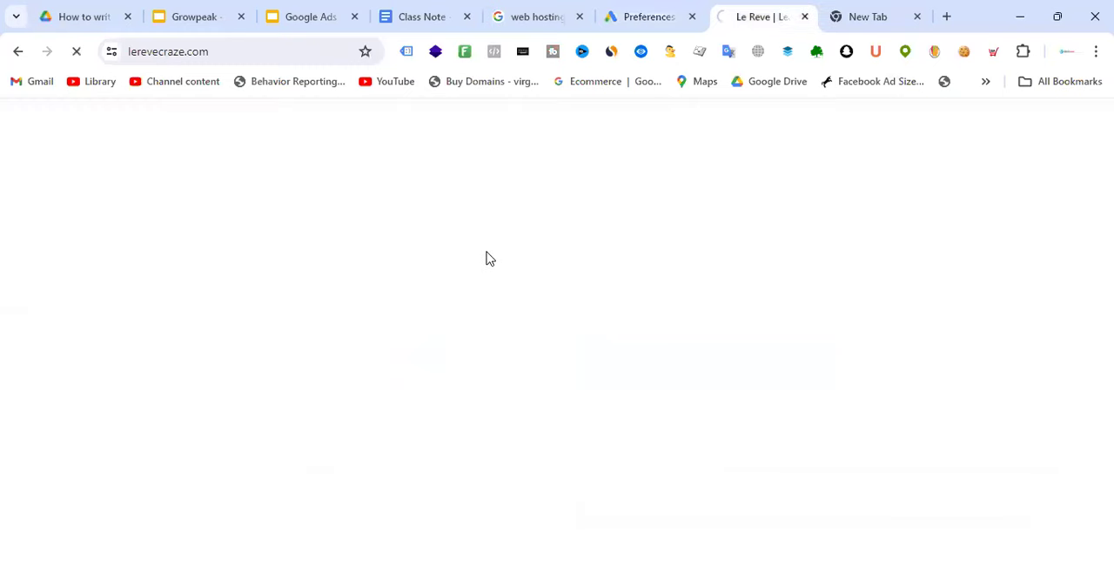
click(671, 9)
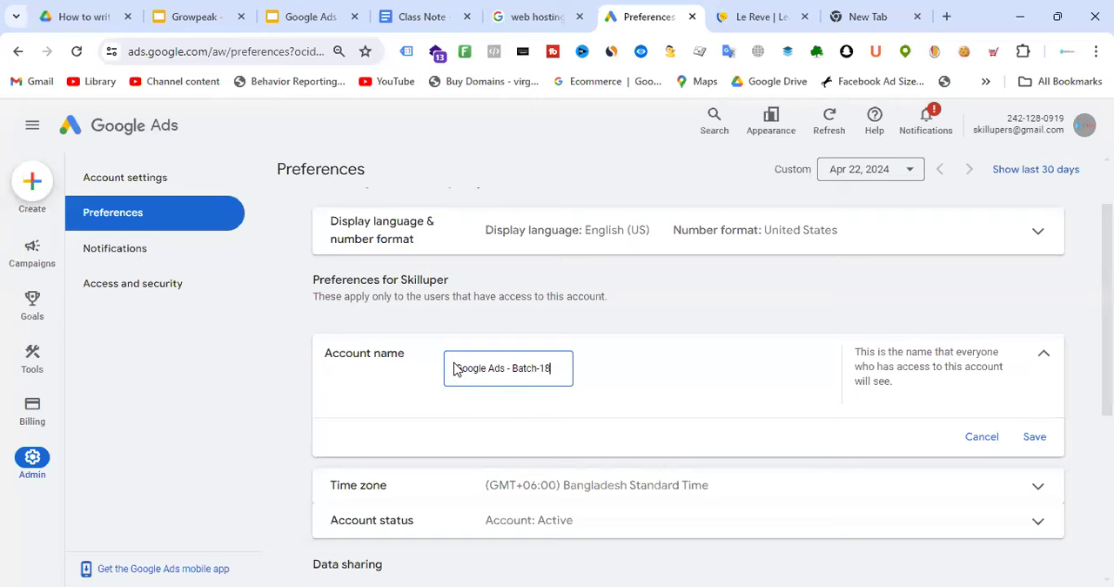
click(783, 11)
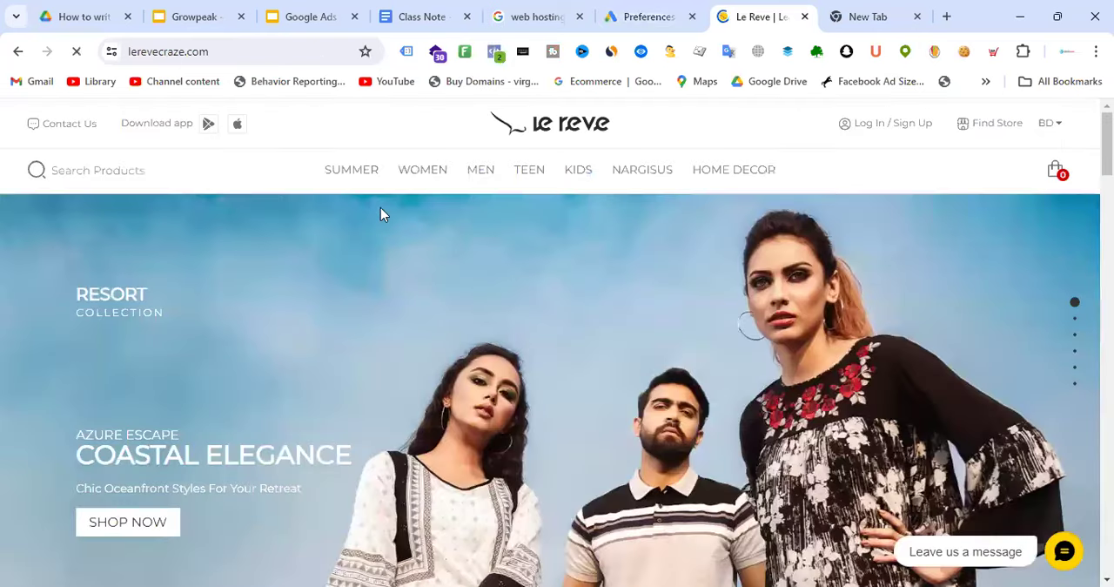
click(644, 14)
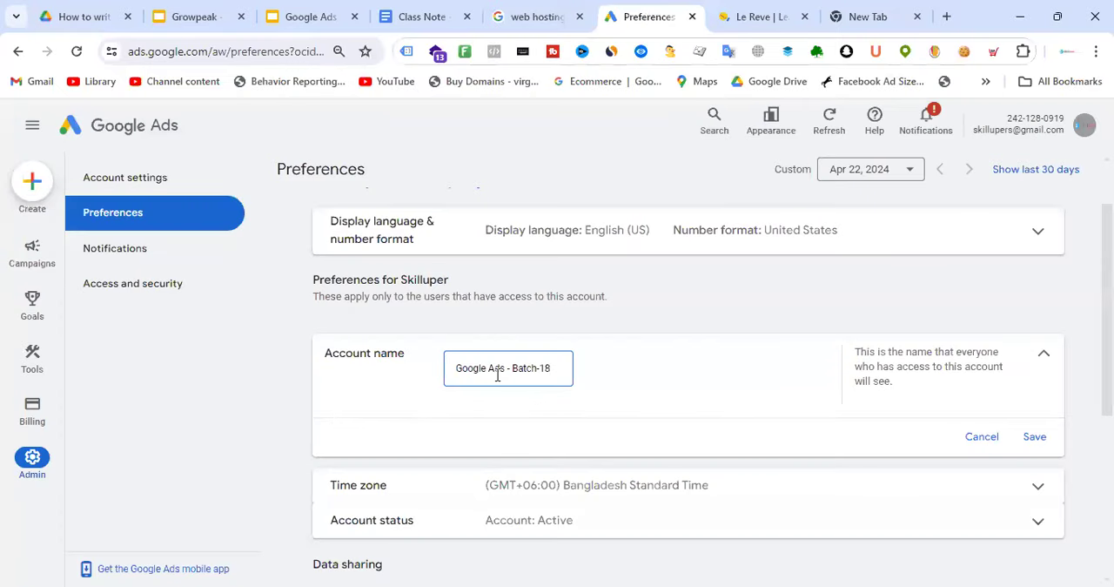
triple_click(449, 377)
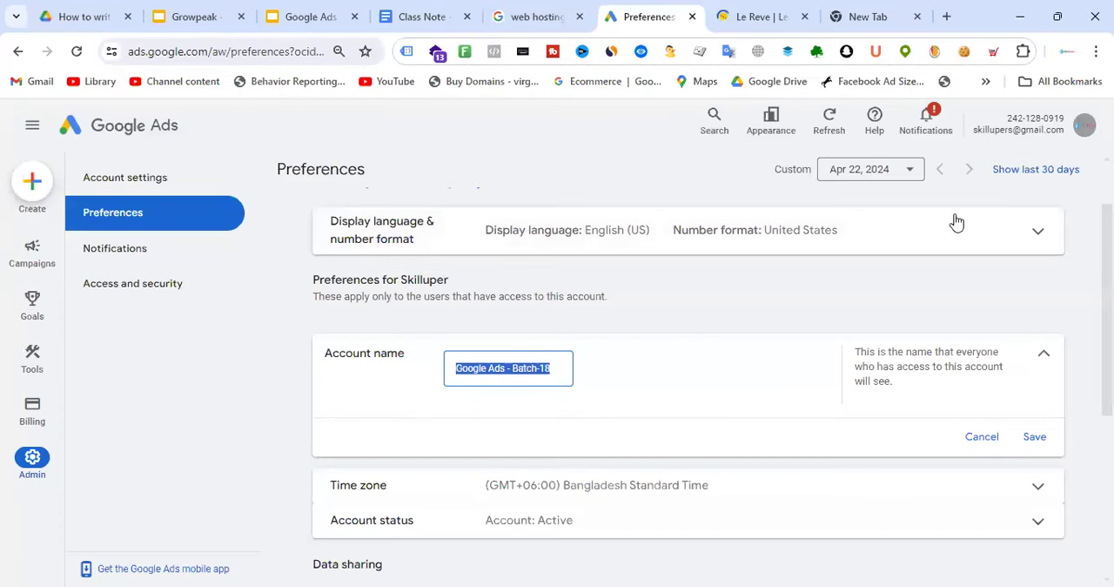
click(1036, 438)
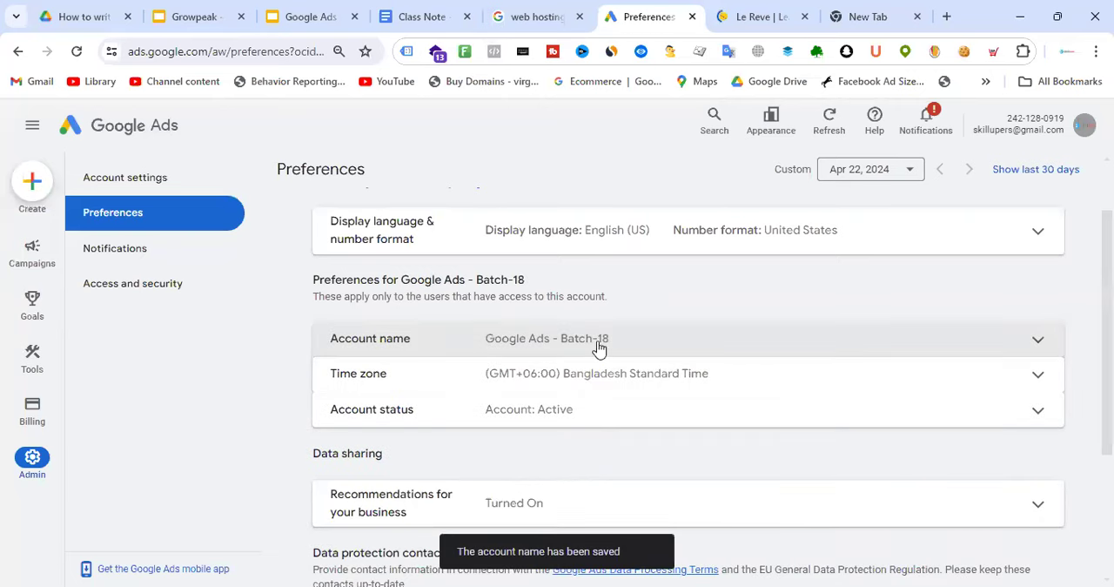
Open the list of accounts available to the signed-in login and check the account names shown there
click(1085, 126)
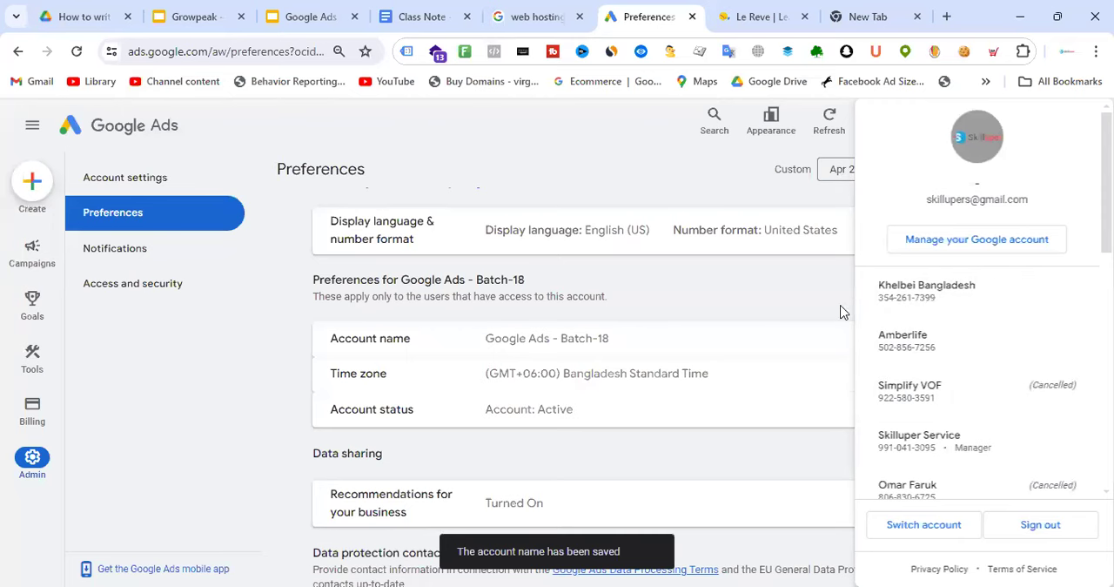
click(961, 285)
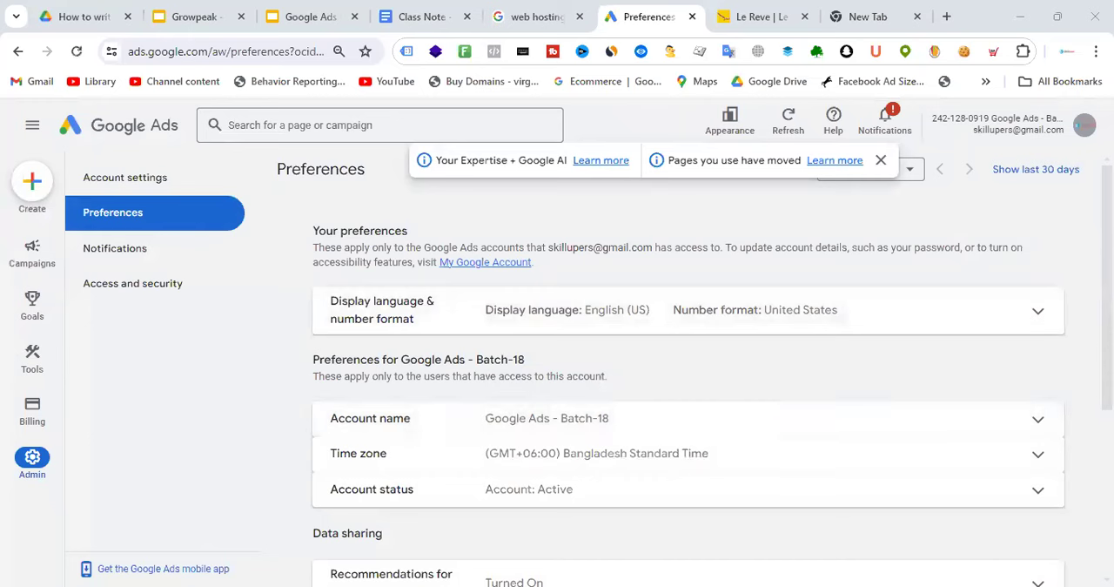
click(1084, 126)
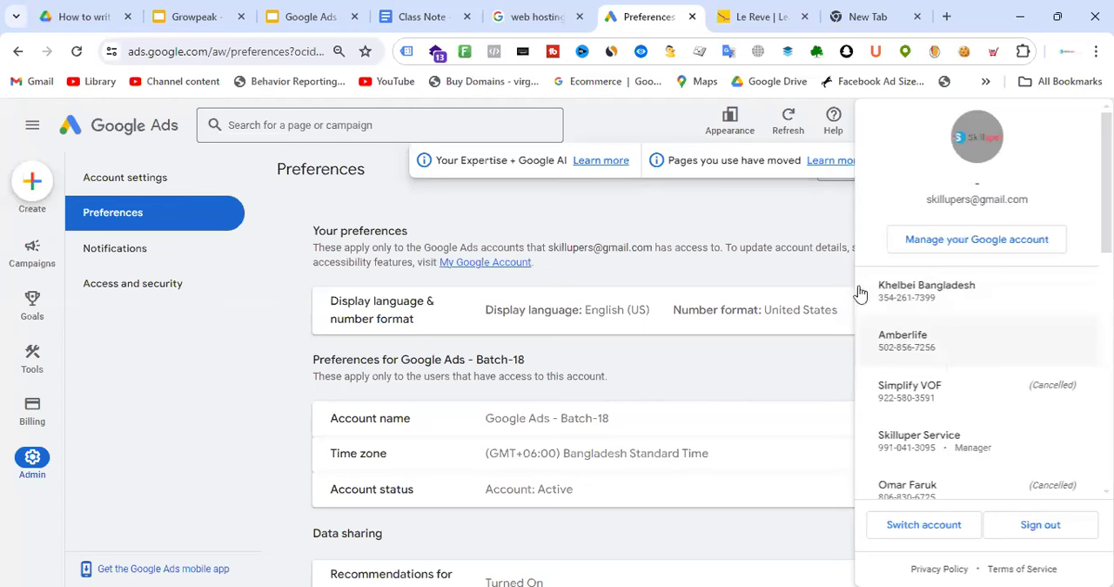
click(780, 204)
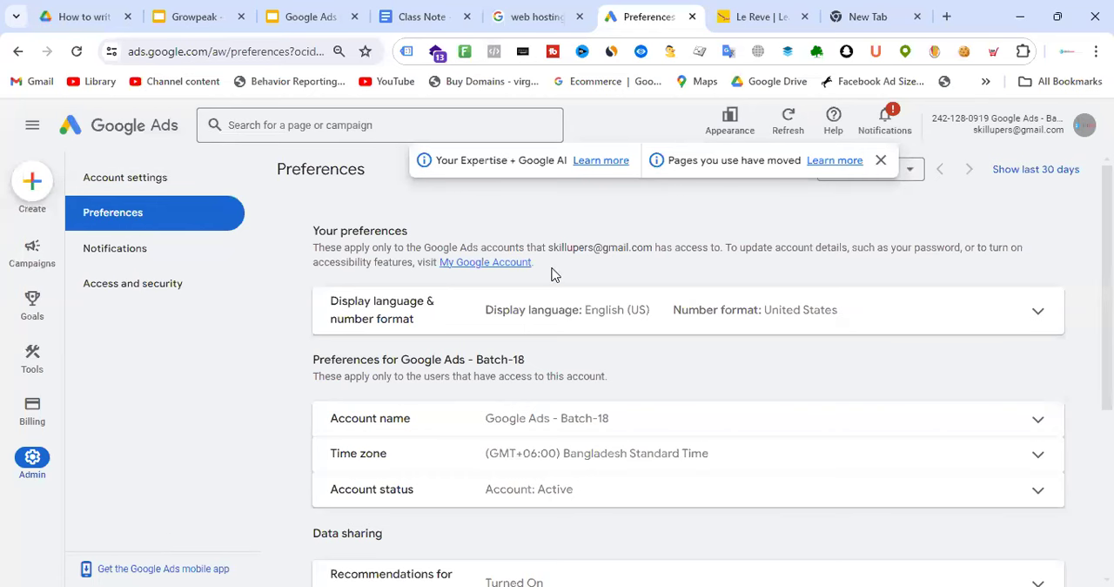
Look over the Le Reve website's homepage collections and compare the business with the account's preferences in Google Ads
click(728, 21)
scroll(666, 403, down, 1)
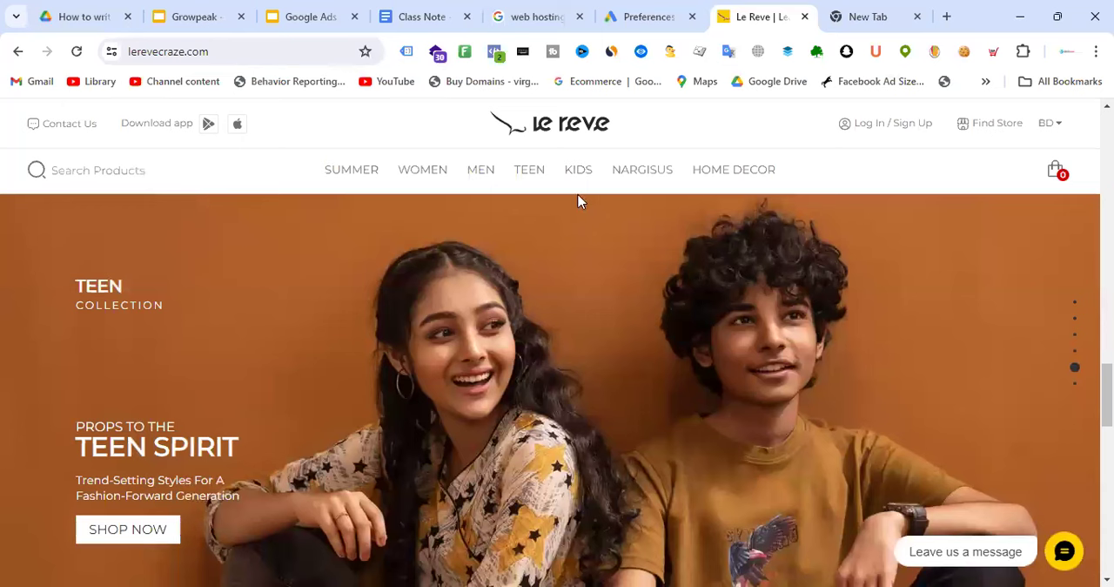
click(659, 12)
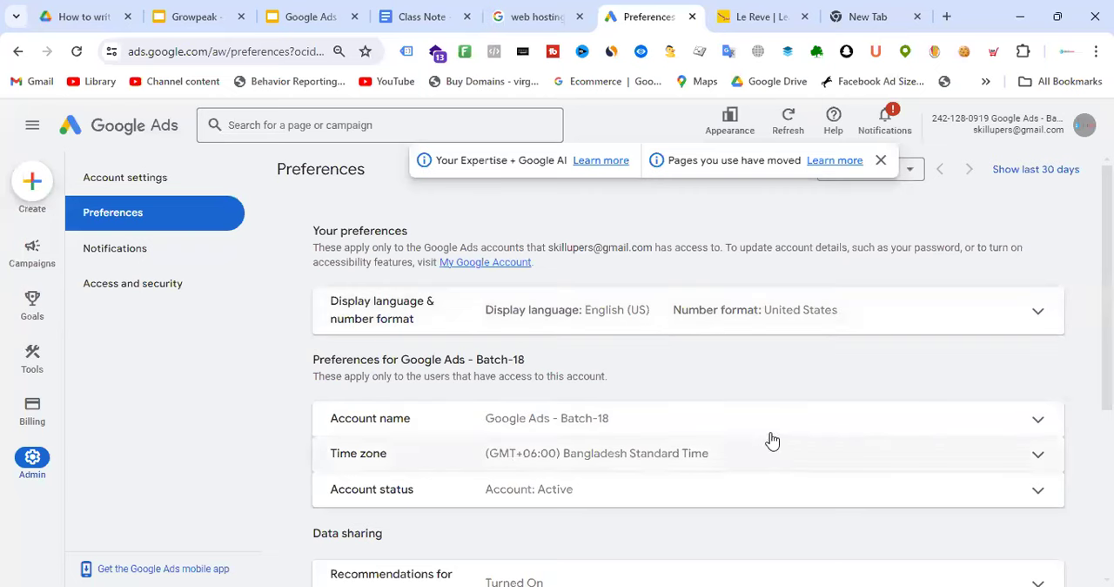
click(779, 10)
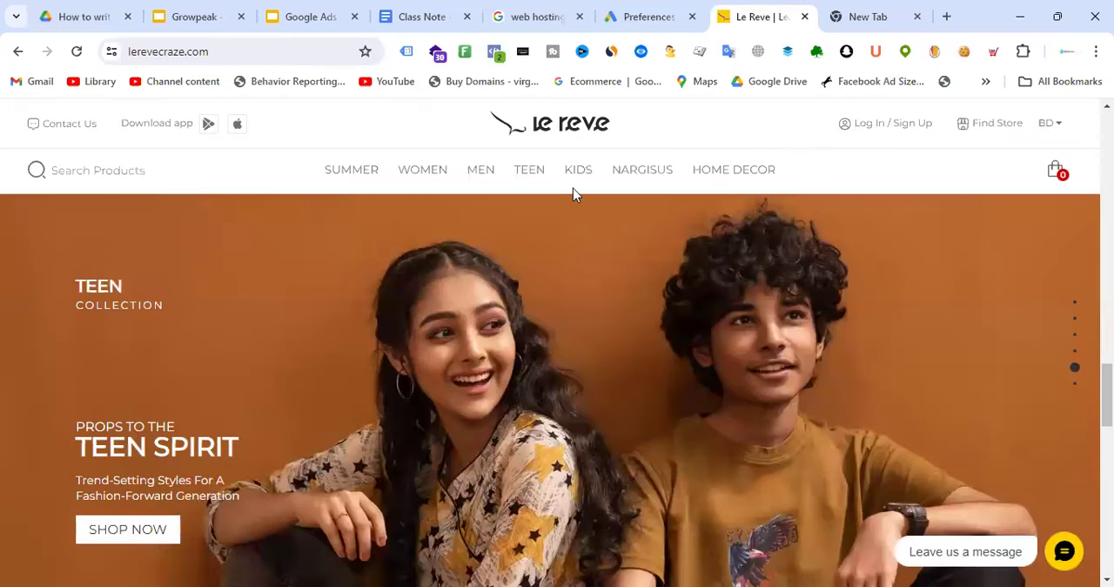
click(636, 13)
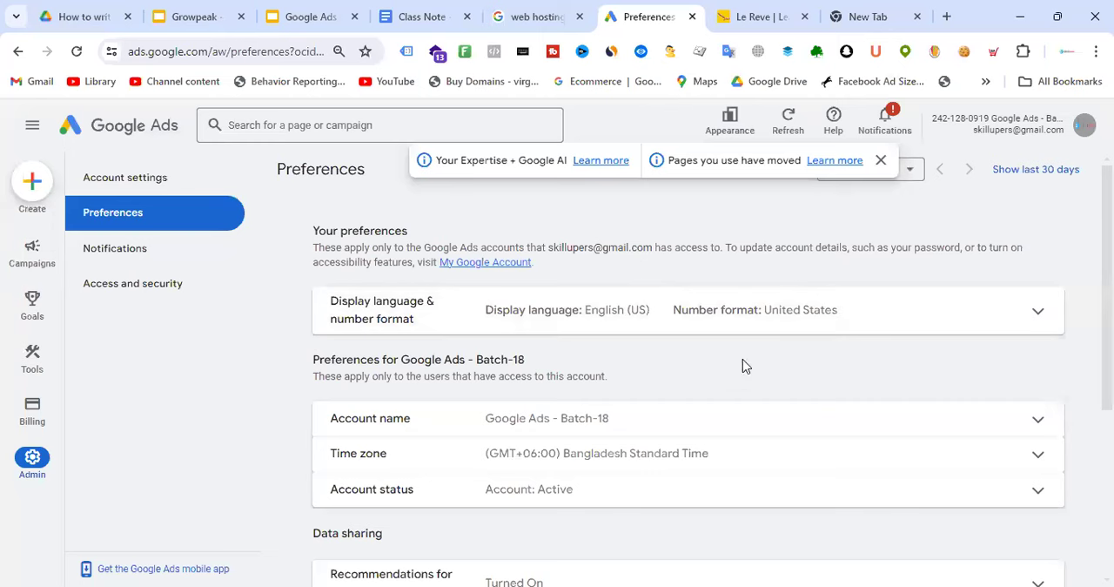
Reload the preferences page, find "Google Ads - Batch-18" in the account header and account list, and dismiss the notice banner
click(77, 51)
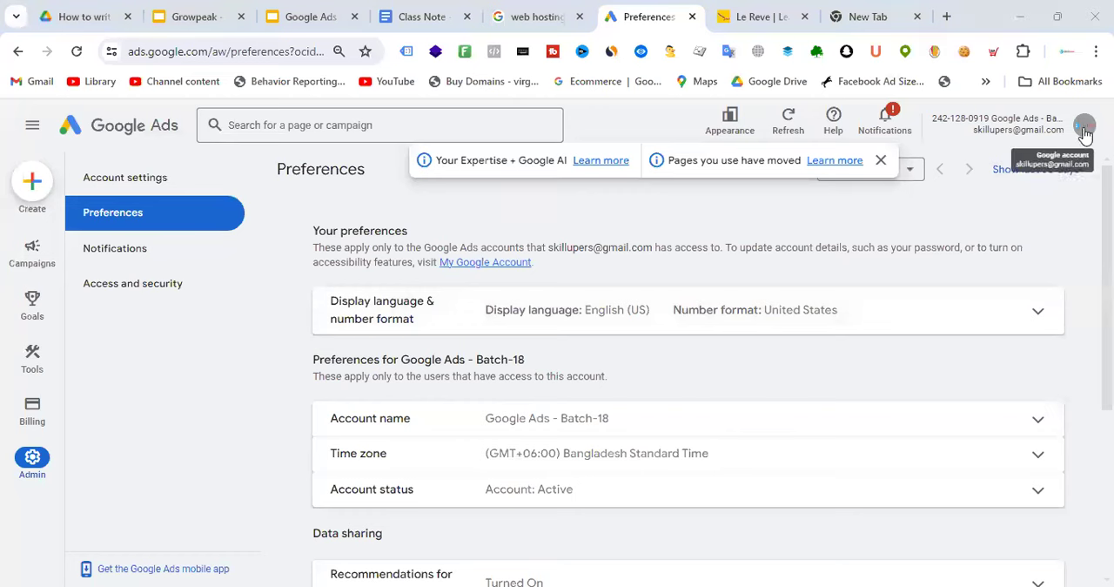
drag(933, 119, 1068, 120)
click(998, 121)
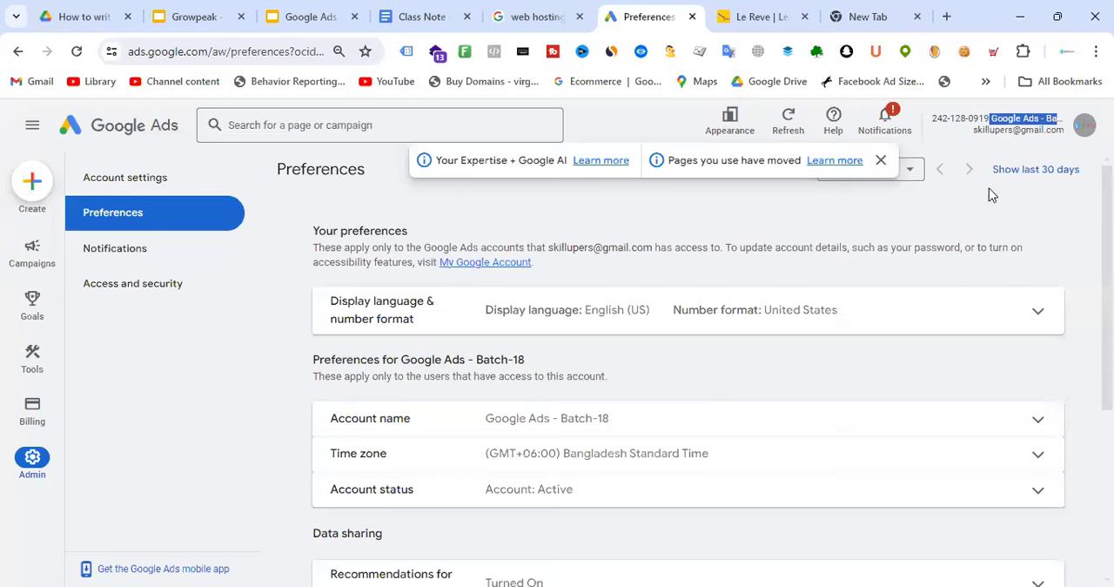
click(1084, 125)
scroll(1036, 339, down, 5)
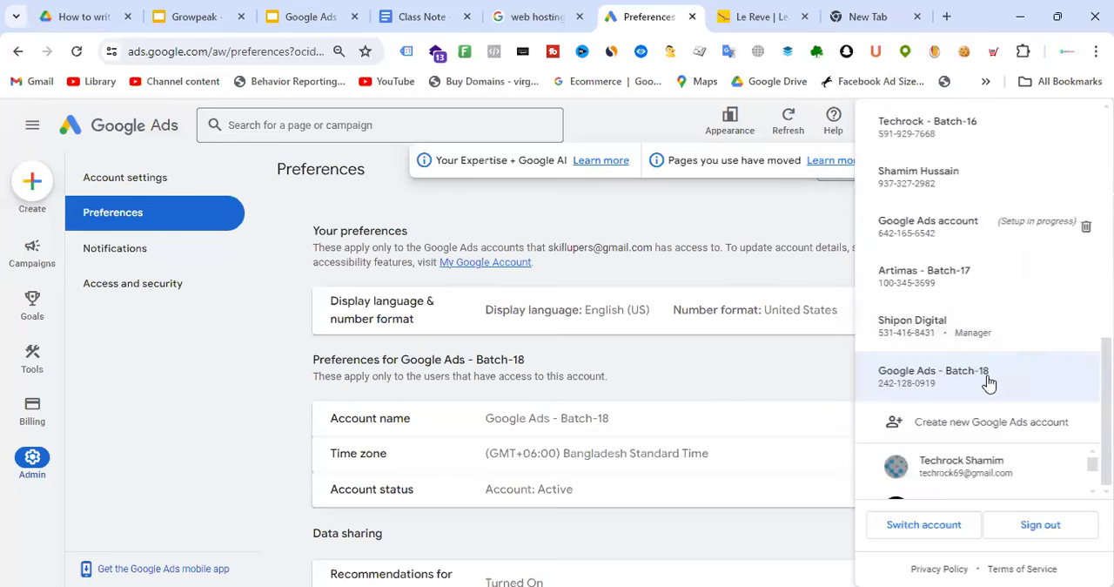
click(745, 380)
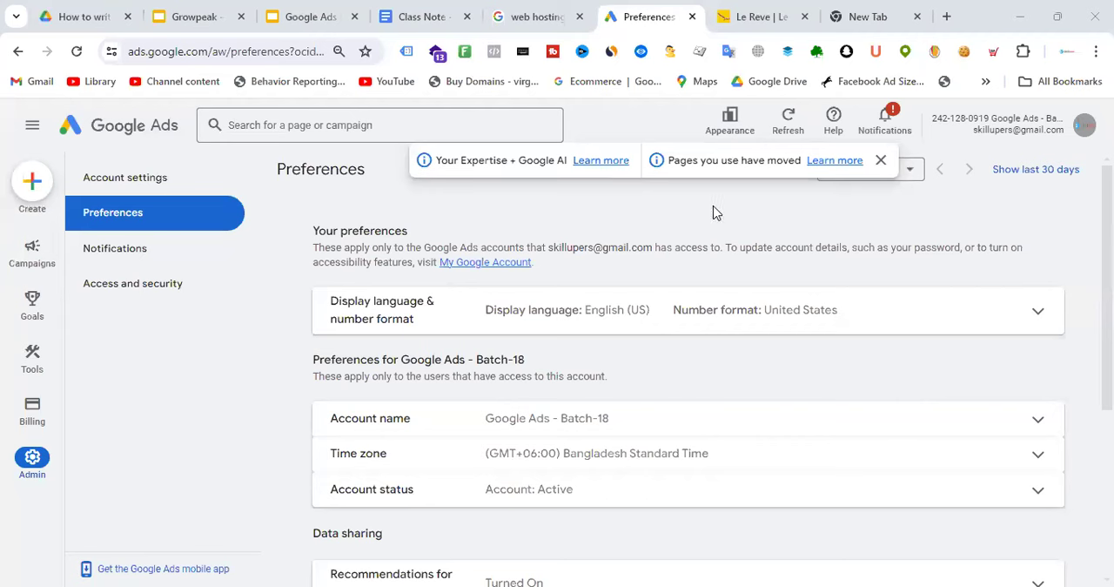
click(881, 160)
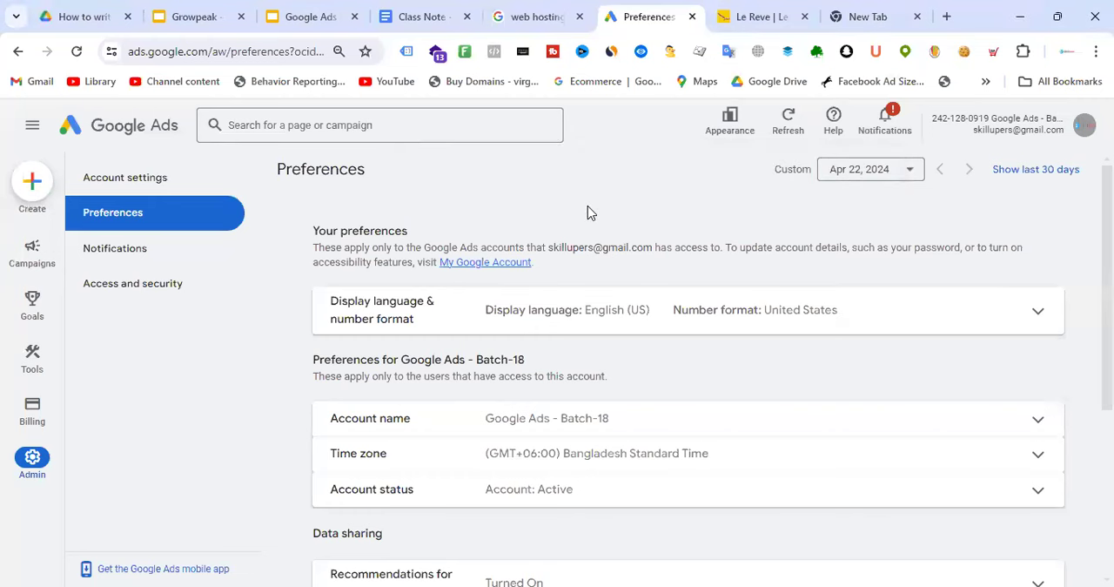
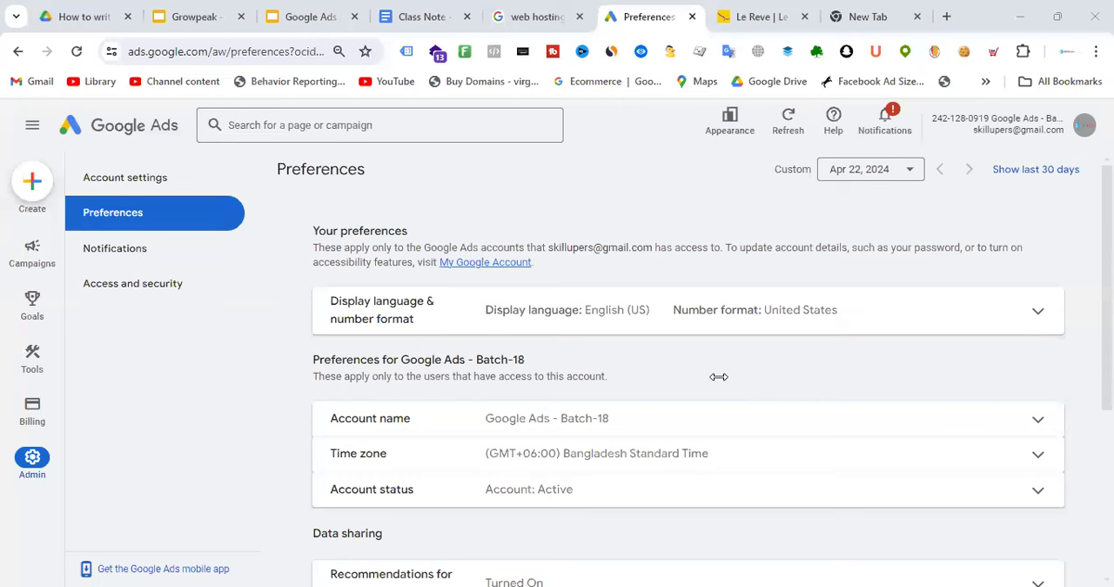
Search Google for "gogole suport no" and look through the results for support contact details, glancing back at the Google Ads preferences
mouse_move(35, 420)
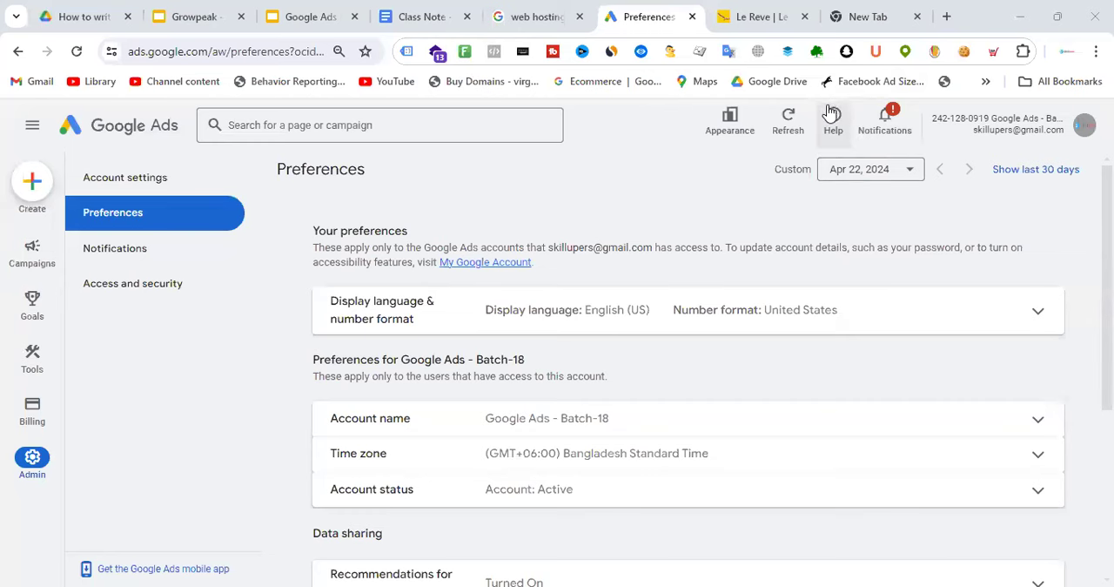
click(891, 7)
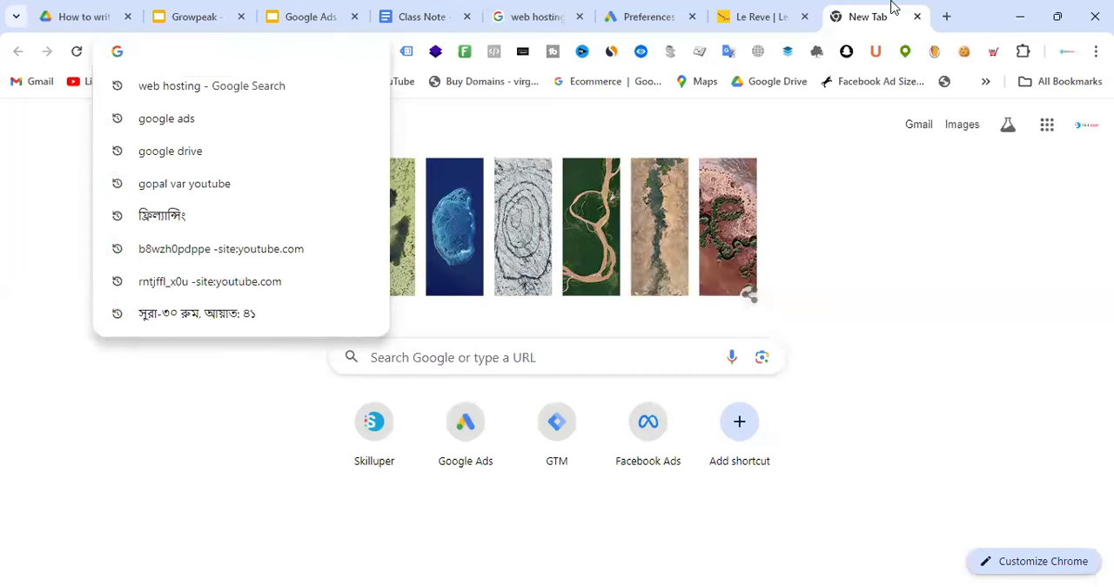
text(gogole su)
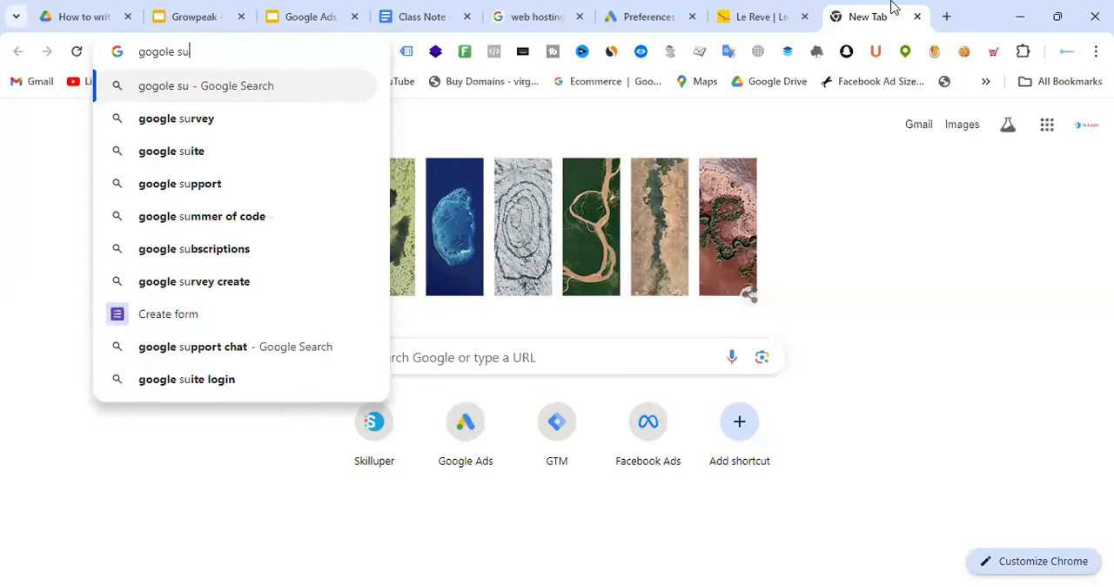
text(port no)
key(Return)
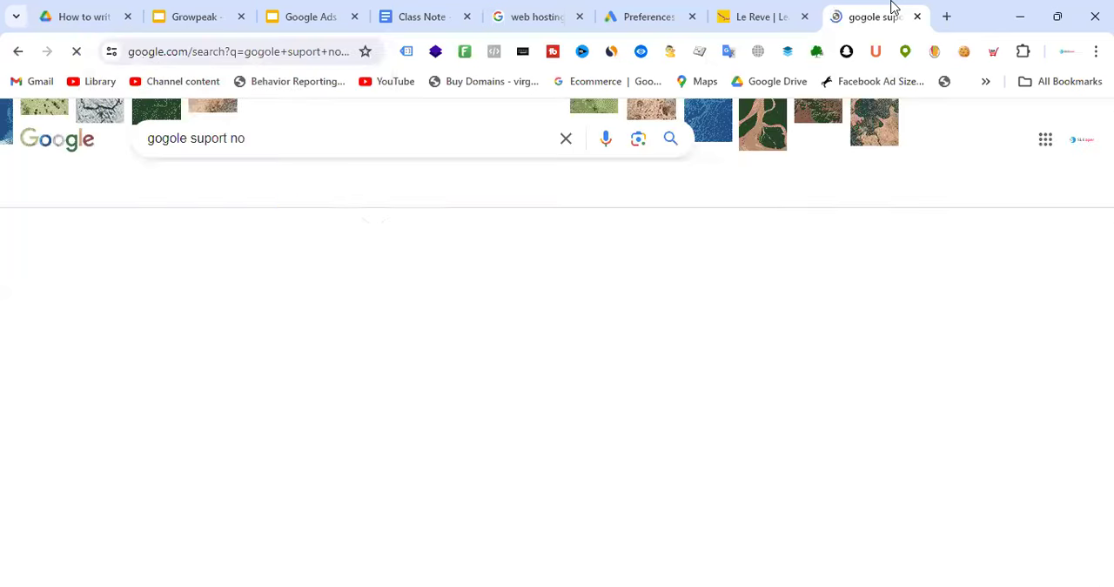
scroll(491, 276, down, 2)
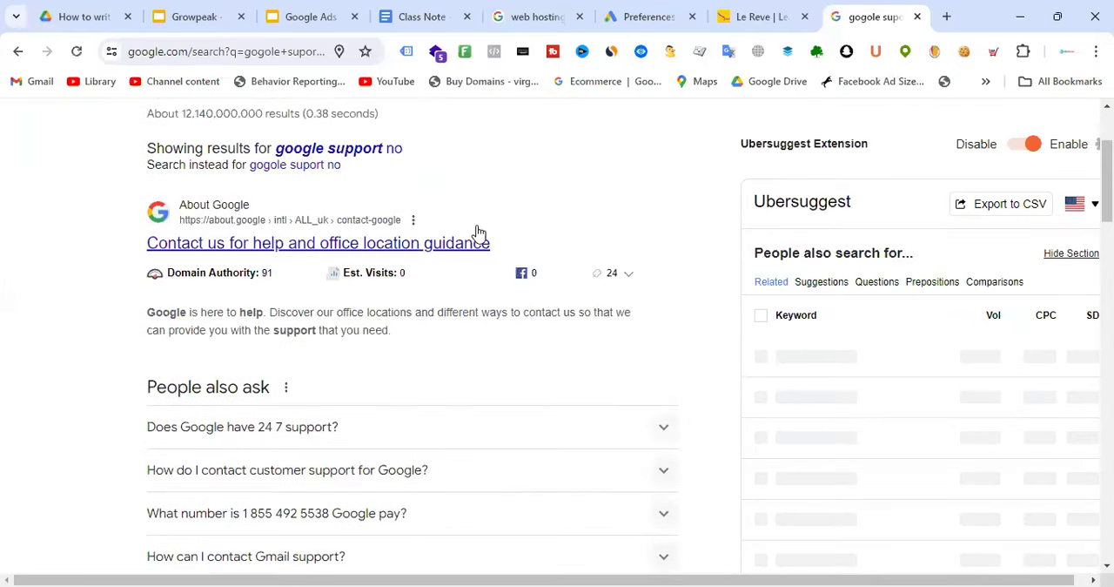
scroll(496, 282, down, 5)
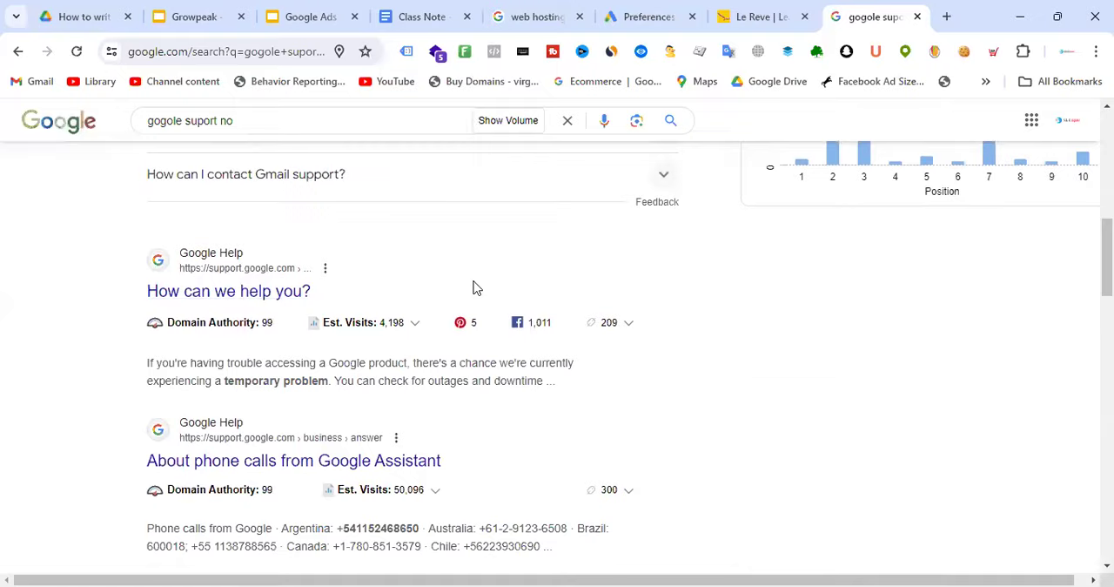
scroll(475, 287, down, 4)
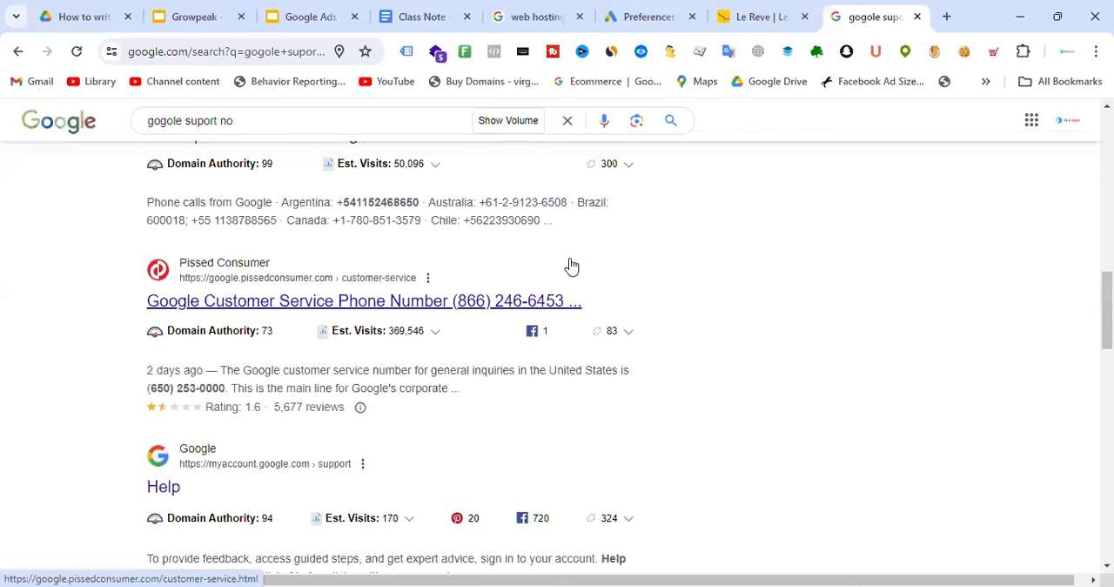
scroll(571, 265, up, 10)
click(651, 16)
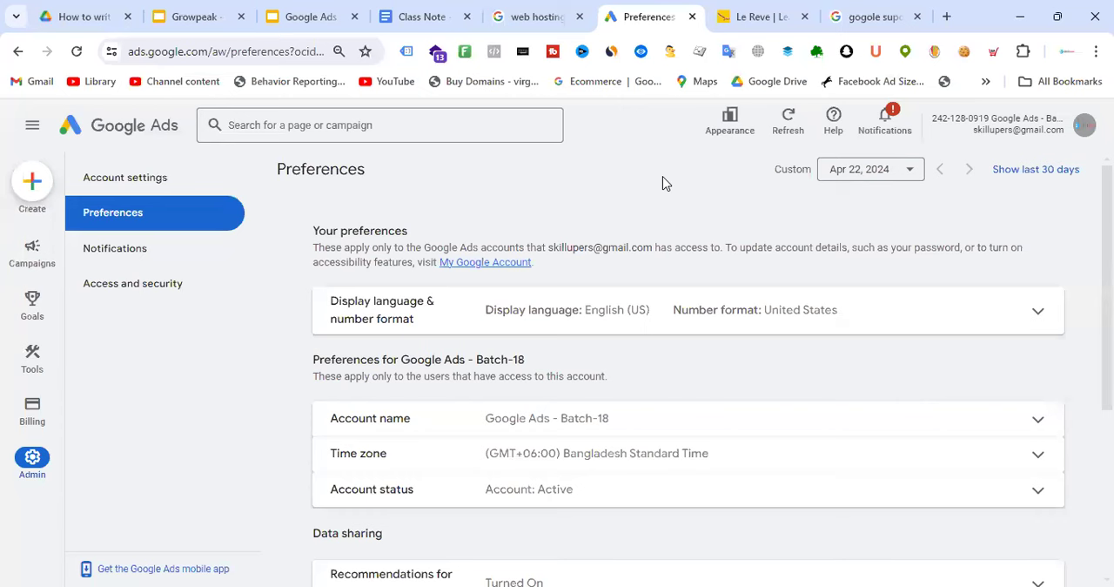
click(825, 24)
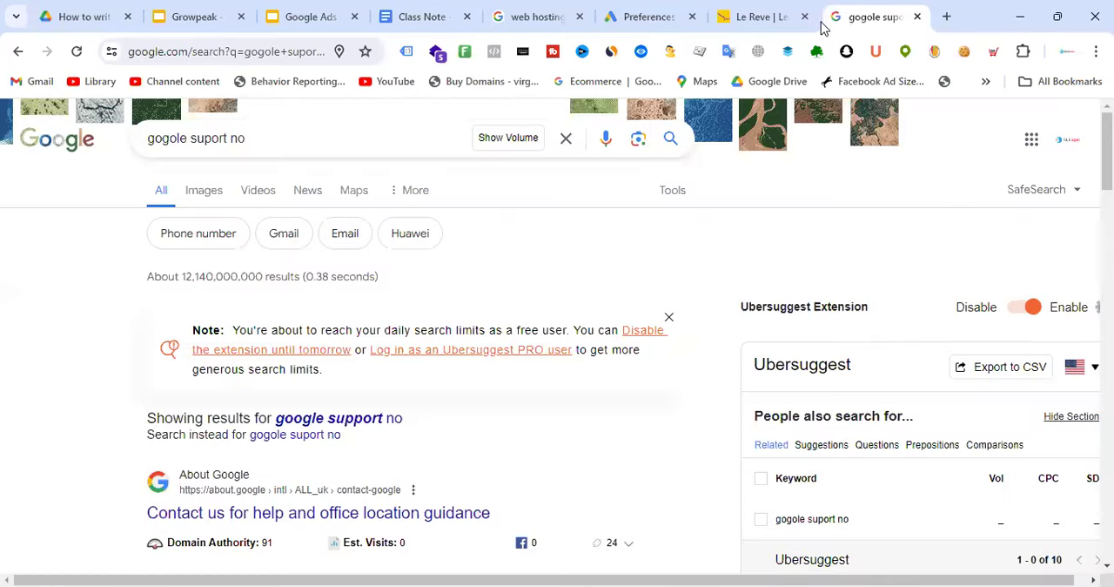
Switch to Google Ads, open the account's Access and security page and start a new user invitation
click(661, 17)
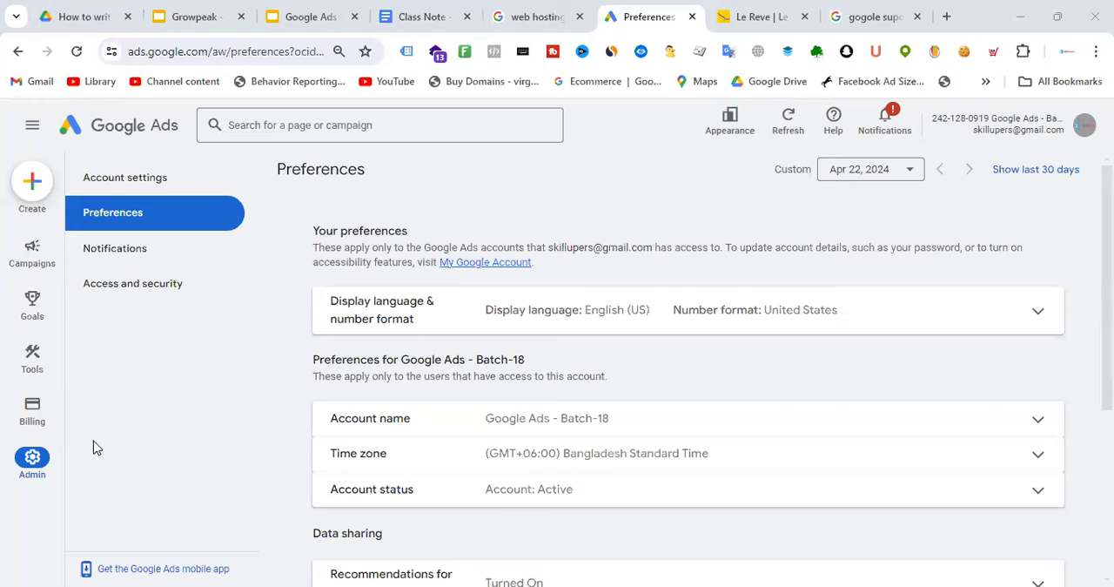
click(155, 297)
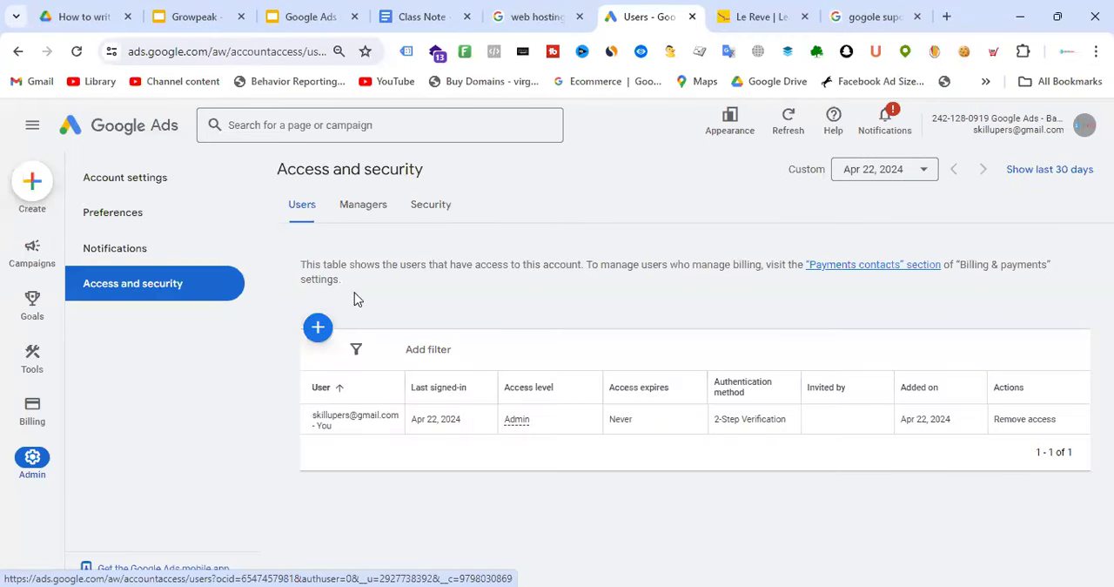
click(319, 331)
click(401, 351)
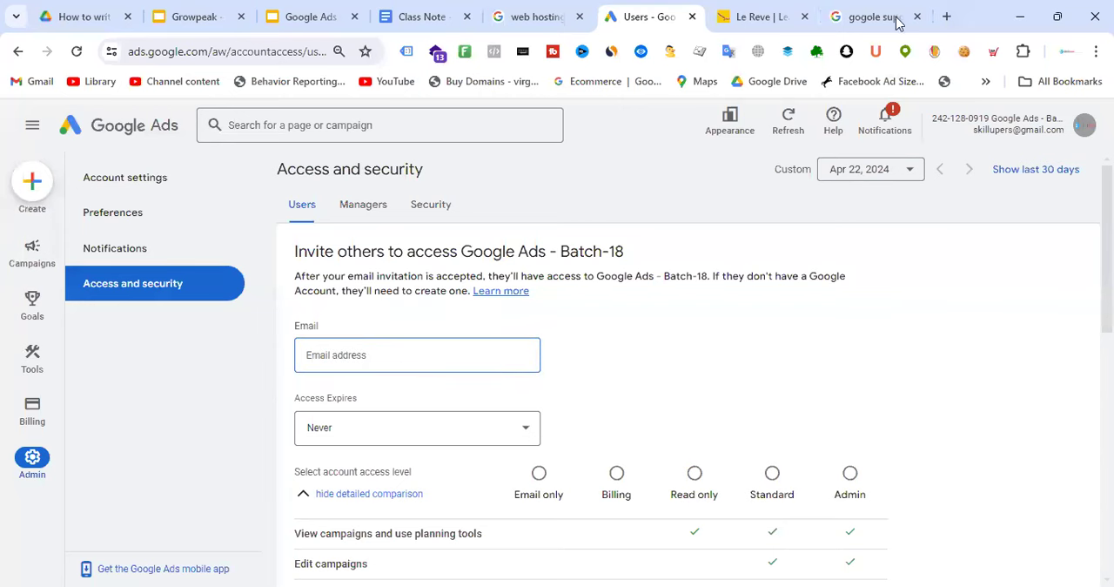
Open the Gmail inbox in a new browser tab
click(946, 16)
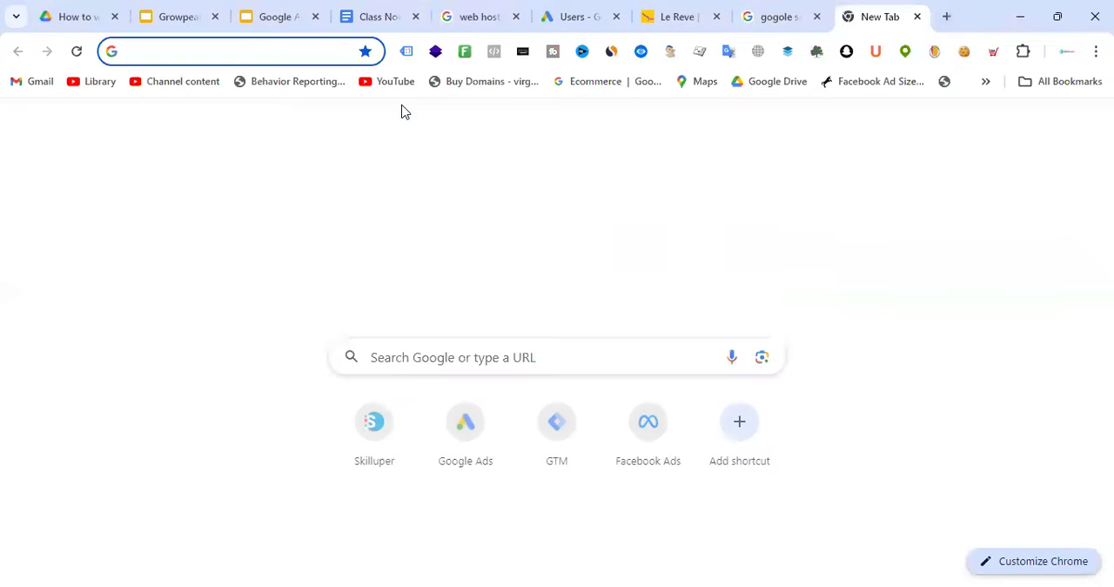
text(sk)
key(BackSpace)
key(BackSpace)
key(BackSpace)
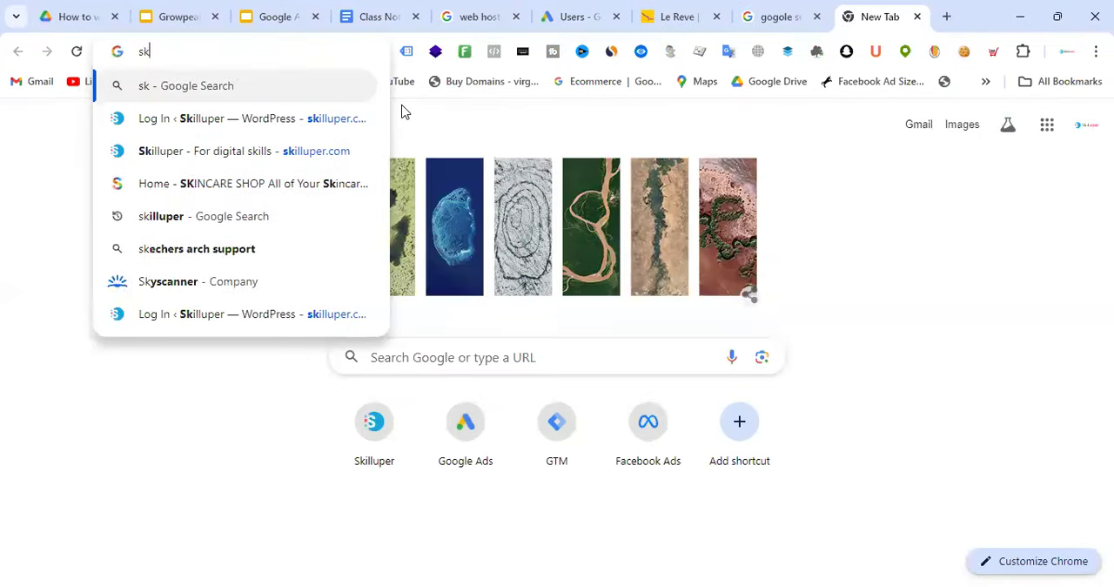
text(gma)
key(Return)
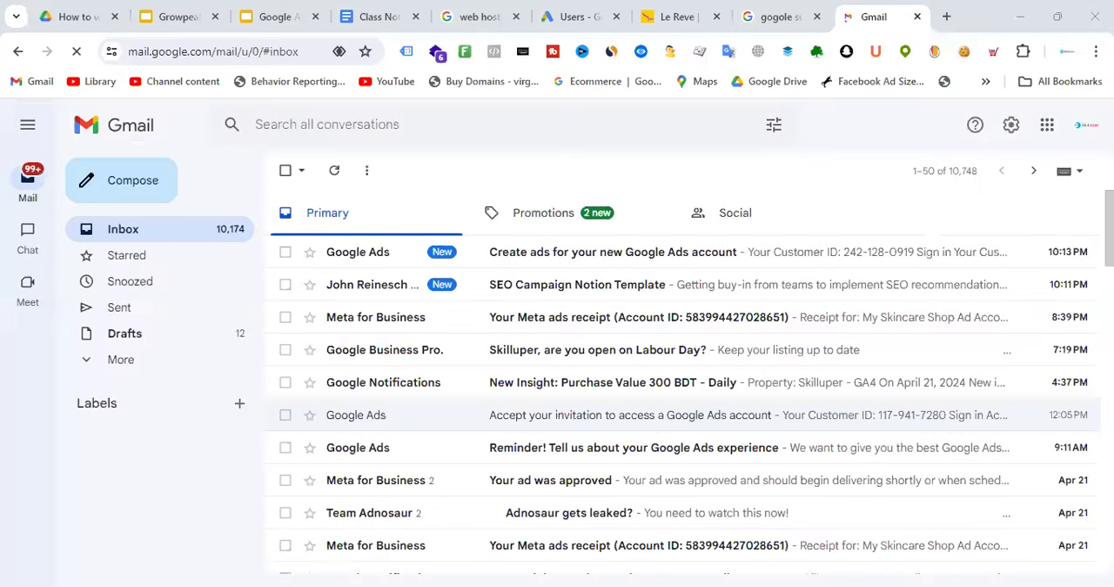
Open the Growpeak Digital account's Gmail inbox from the signed-in accounts and close the first inbox tab
click(1085, 125)
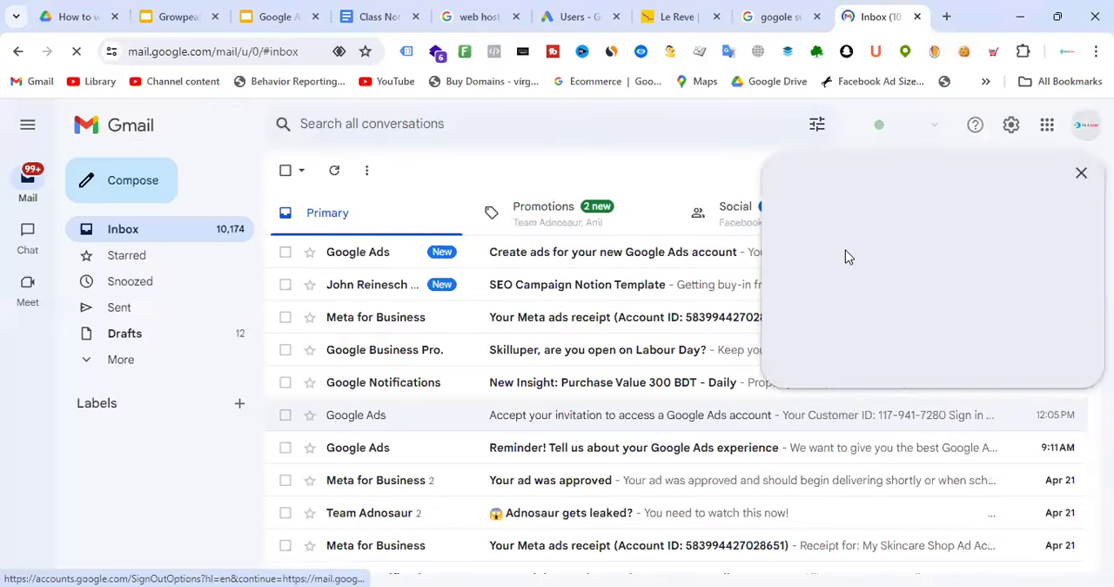
scroll(983, 365, down, 2)
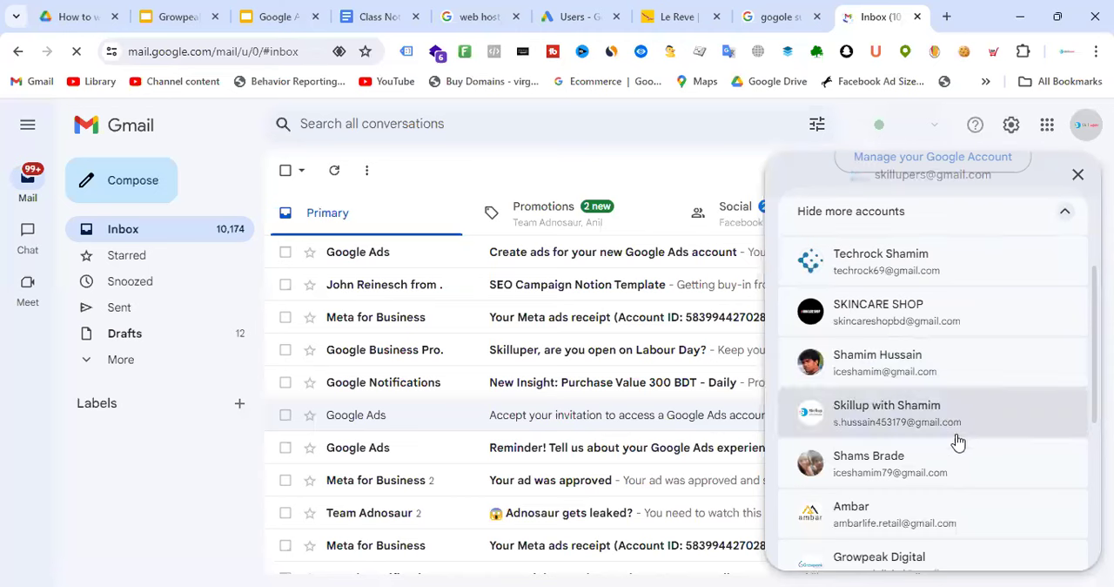
scroll(982, 405, down, 2)
scroll(982, 416, down, 2)
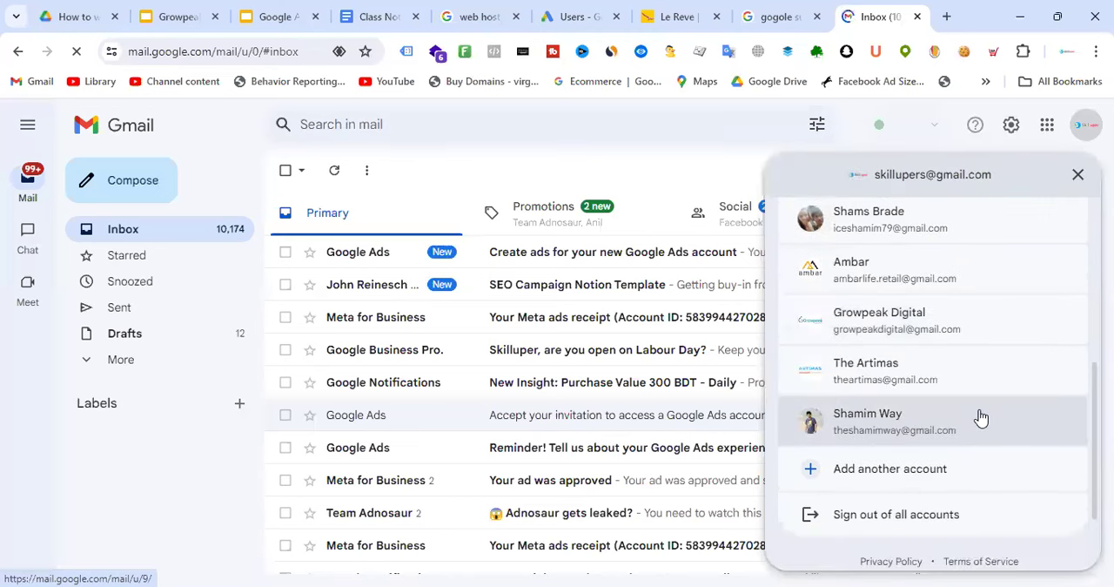
scroll(981, 416, up, 3)
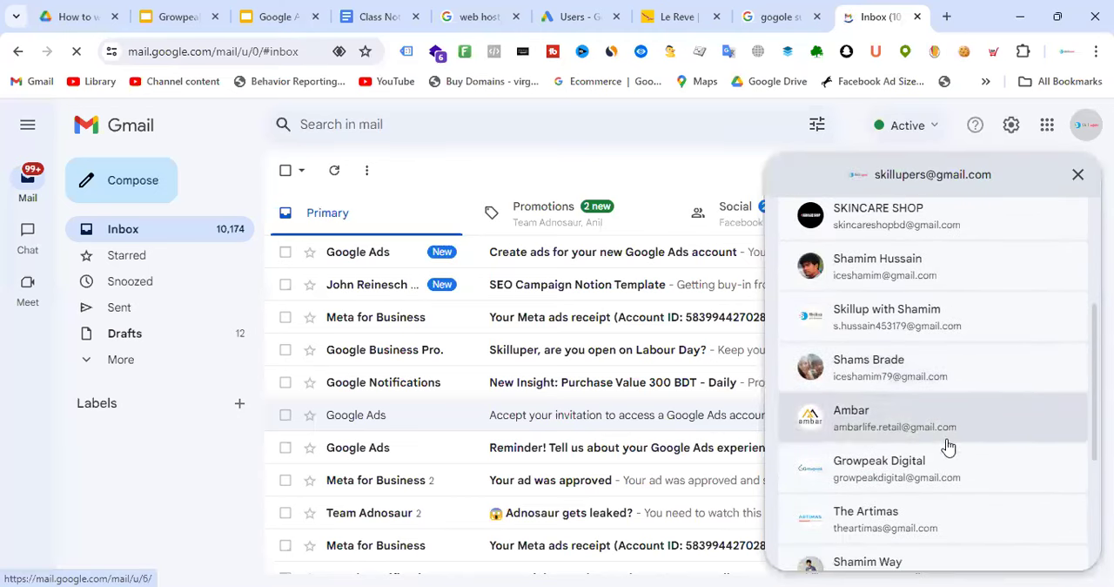
click(925, 471)
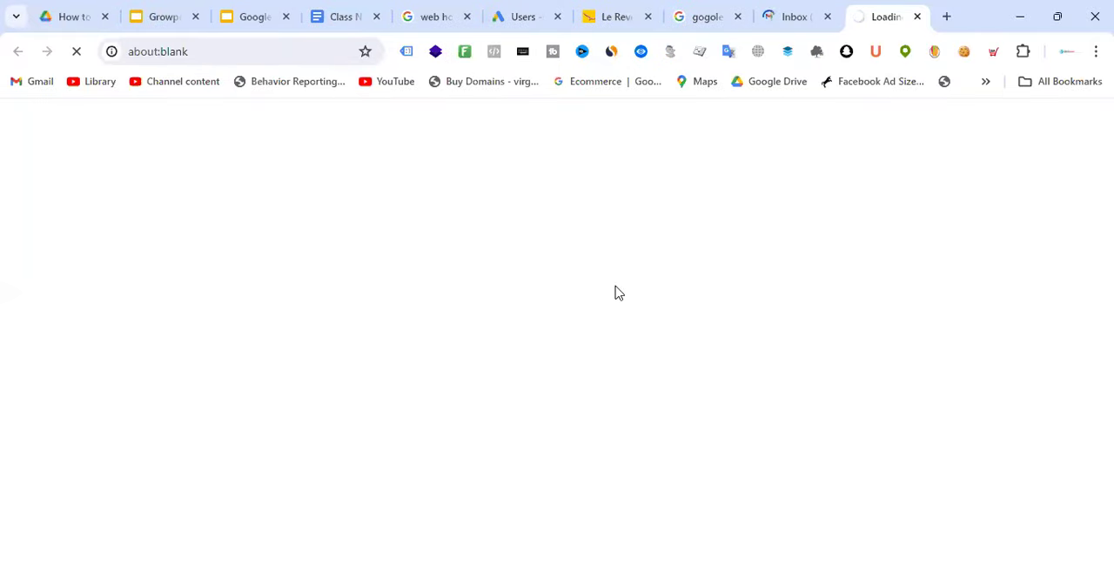
click(827, 16)
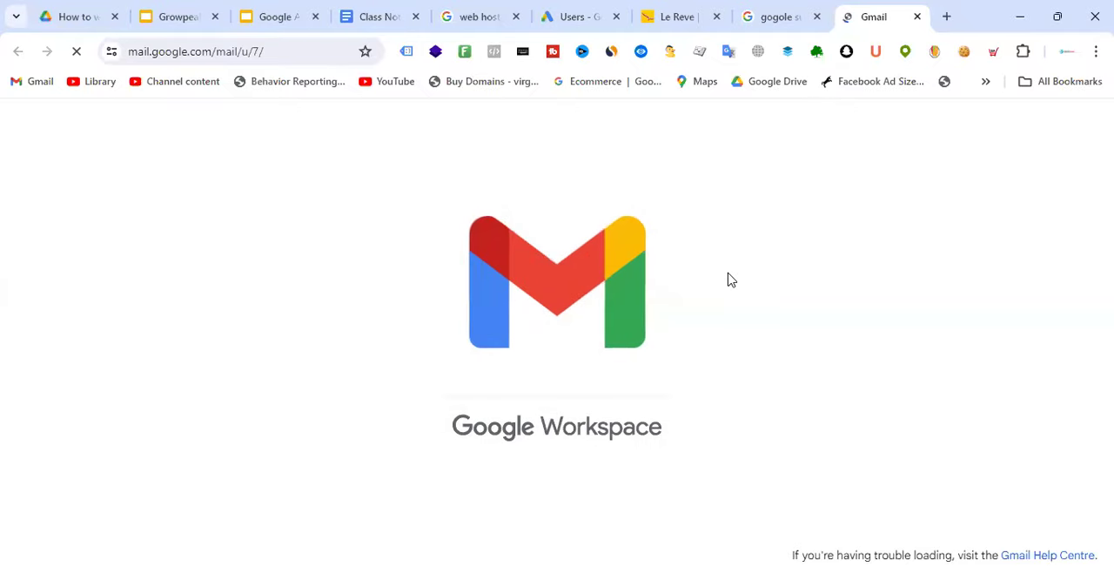
Copy the Growpeak Digital account's e-mail address from its Gmail profile details, after glancing at the empty invitation form
click(588, 17)
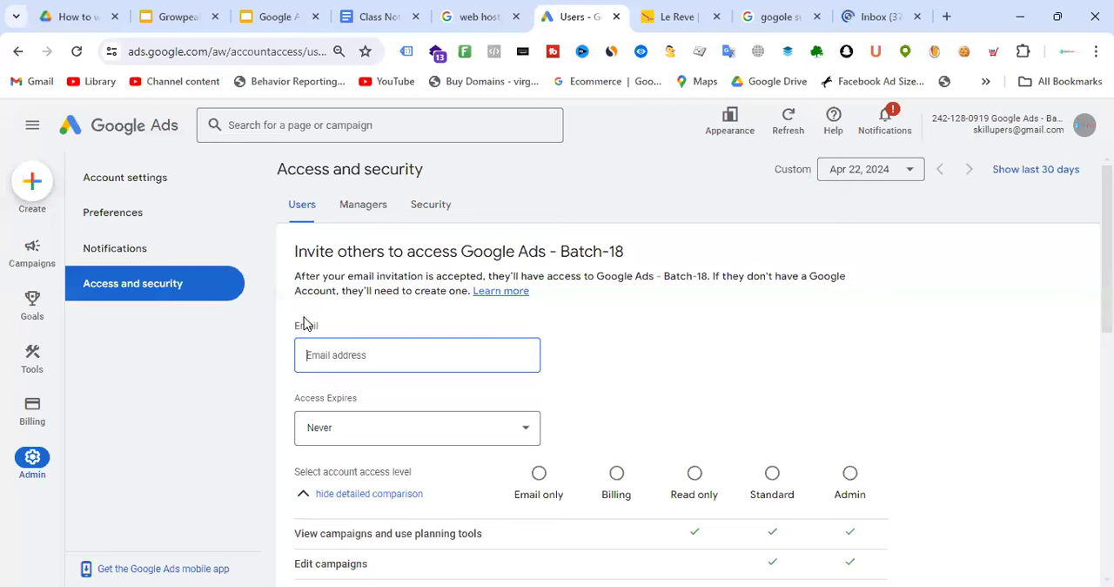
click(886, 12)
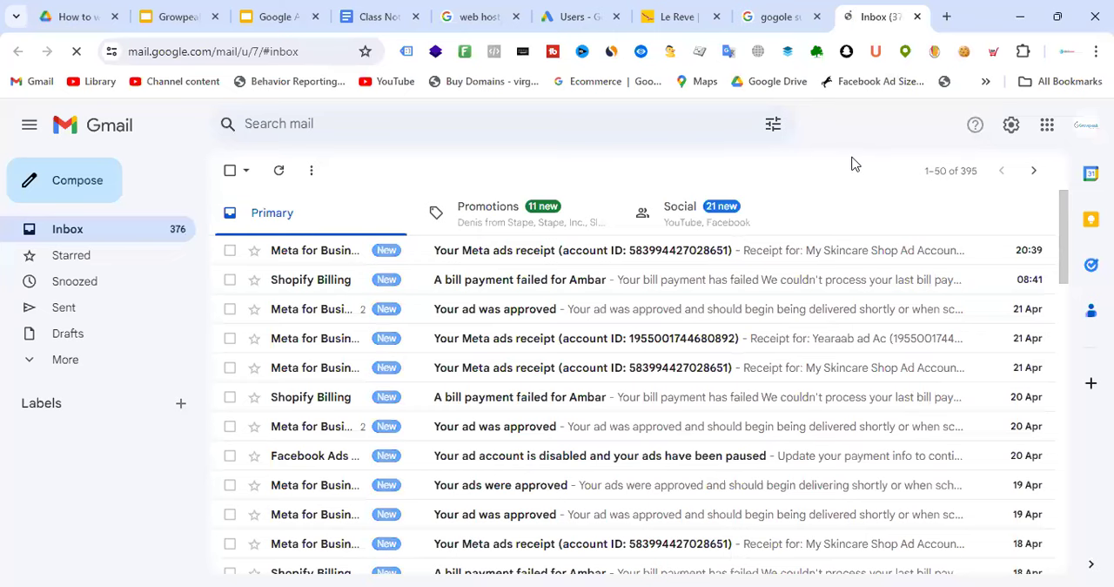
click(1086, 124)
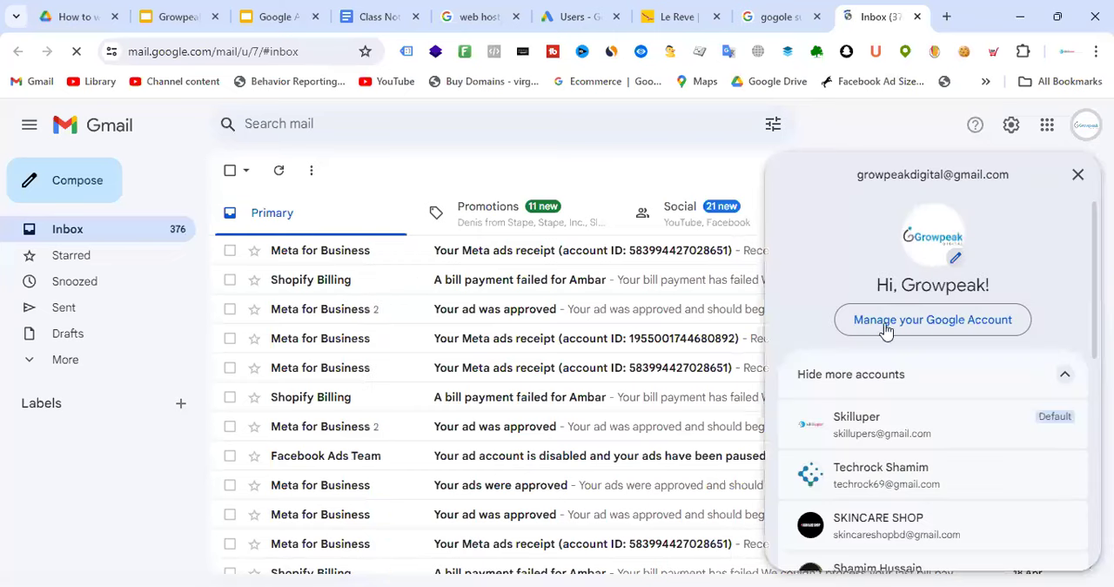
drag(856, 175, 1027, 176)
right_click(962, 178)
click(821, 196)
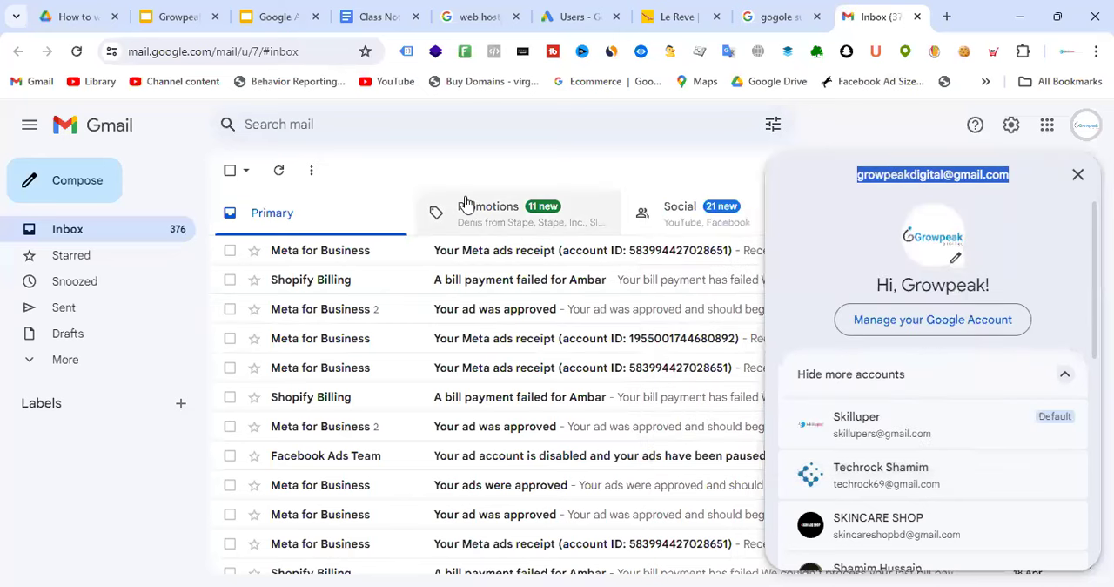
Switch to Google Ads and enter the copied e-mail address as the recipient of the access invitation
click(572, 13)
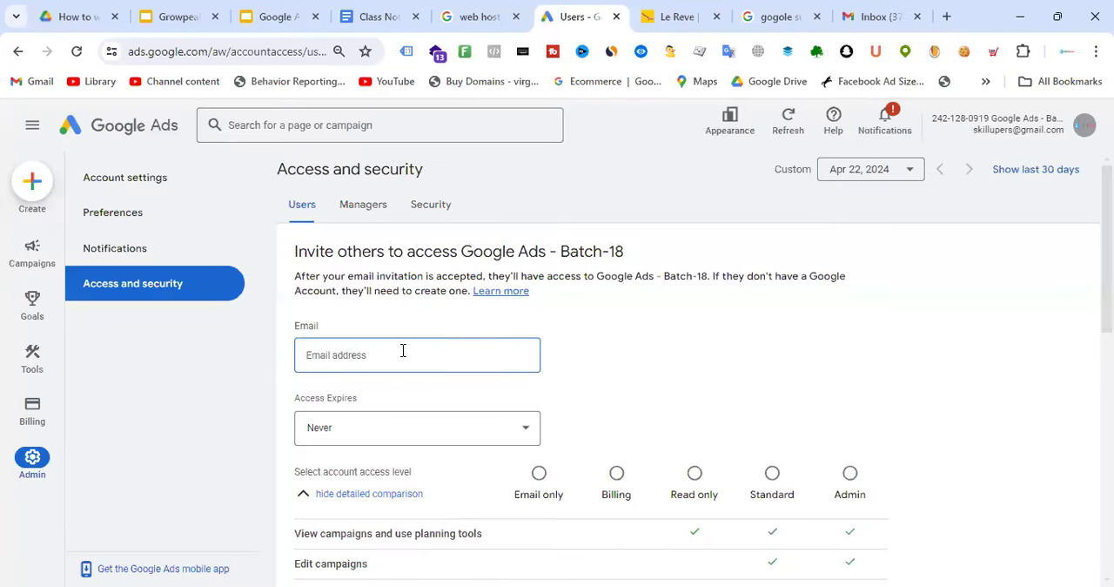
key(ctrl+v)
click(638, 350)
Look over the invitation's access expiry choices, including the calendar dates, and close the list without choosing a date
scroll(651, 348, down, 1)
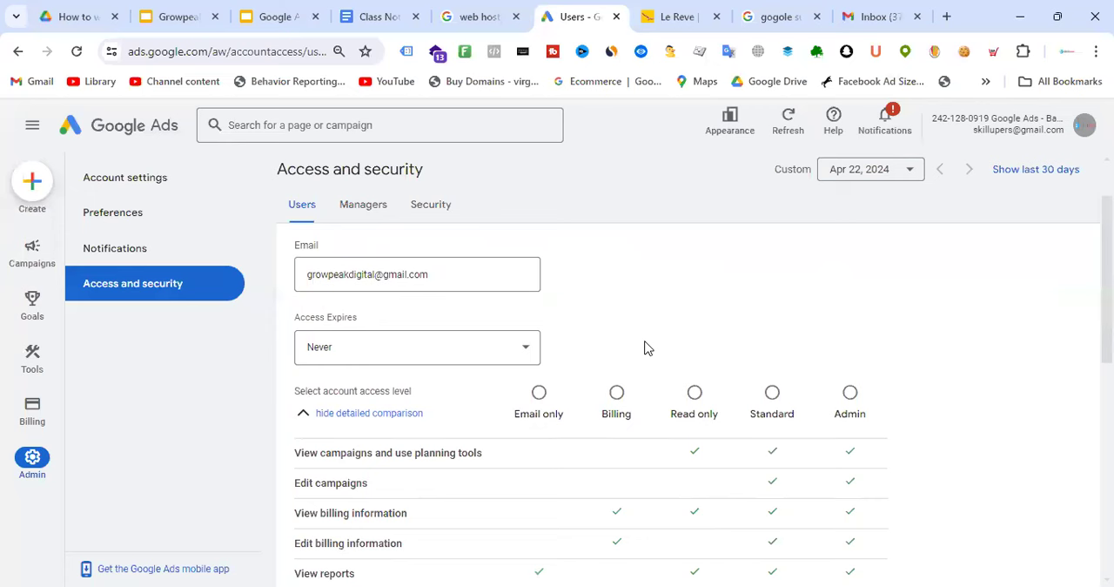
click(459, 350)
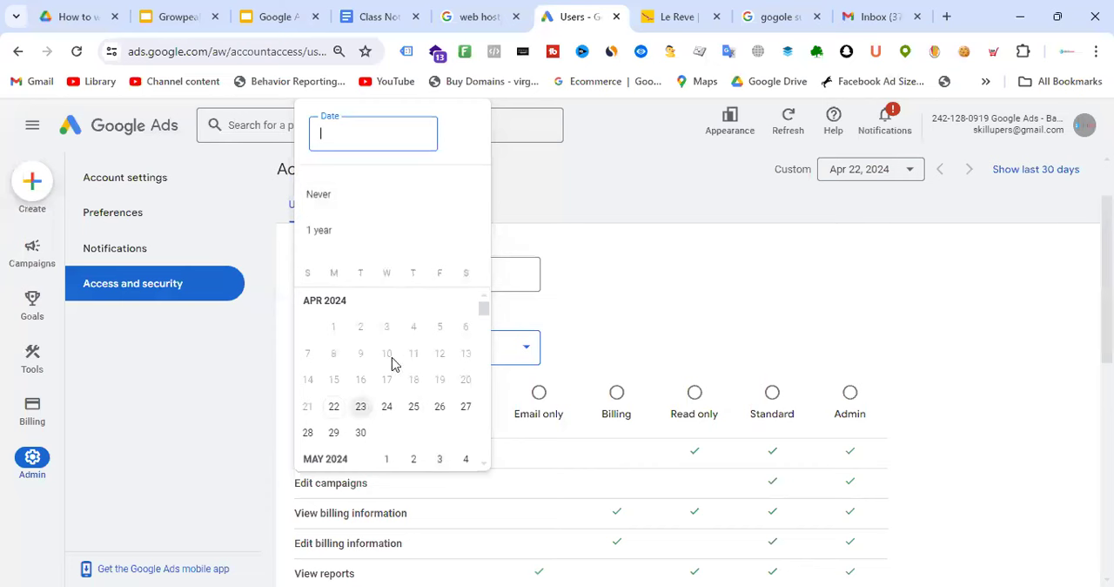
scroll(435, 352, down, 5)
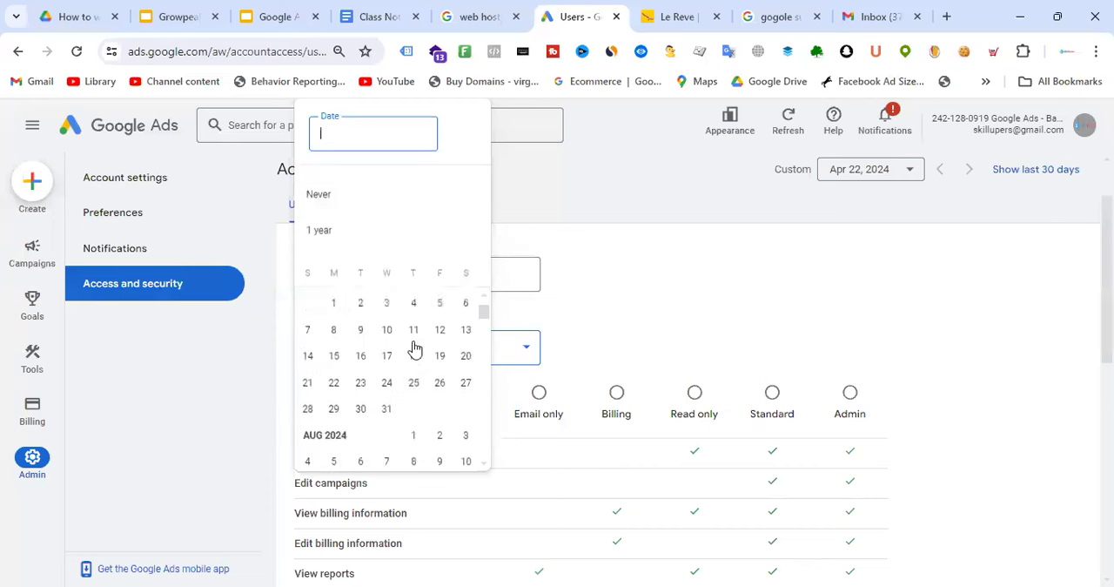
click(693, 274)
Compare the permissions of the Email only, Billing, Read only, Standard and Admin access levels in the invitation's detailed comparison
scroll(579, 309, down, 1)
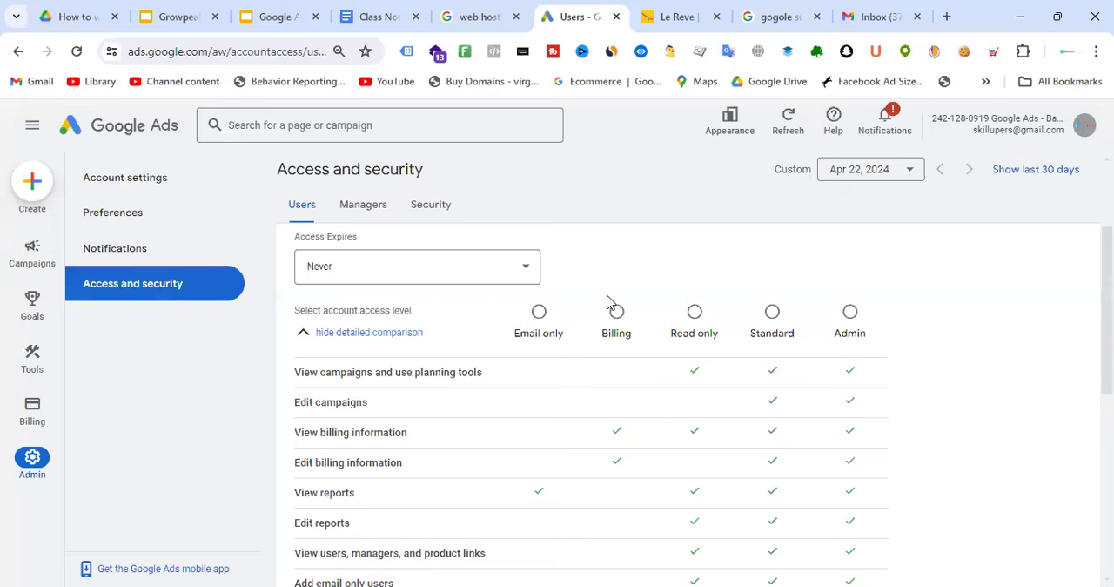
scroll(644, 368, down, 2)
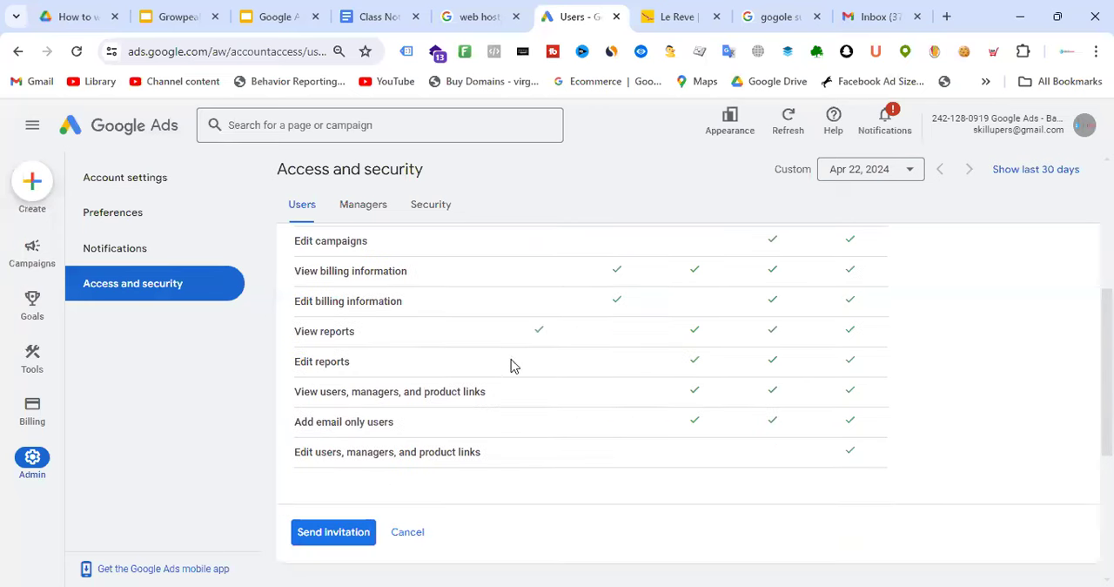
scroll(653, 392, up, 2)
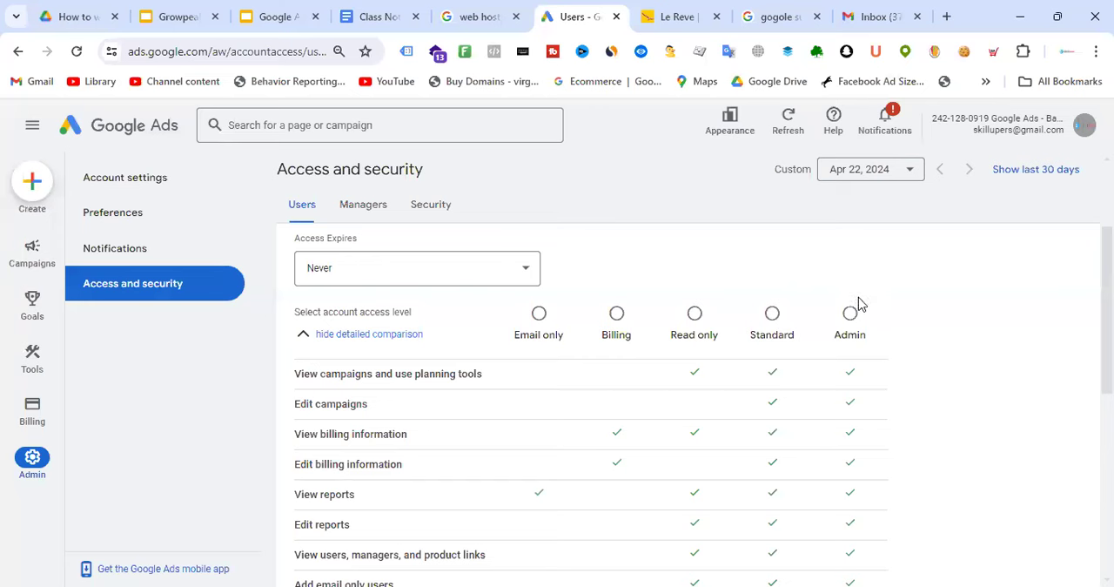
scroll(879, 313, down, 3)
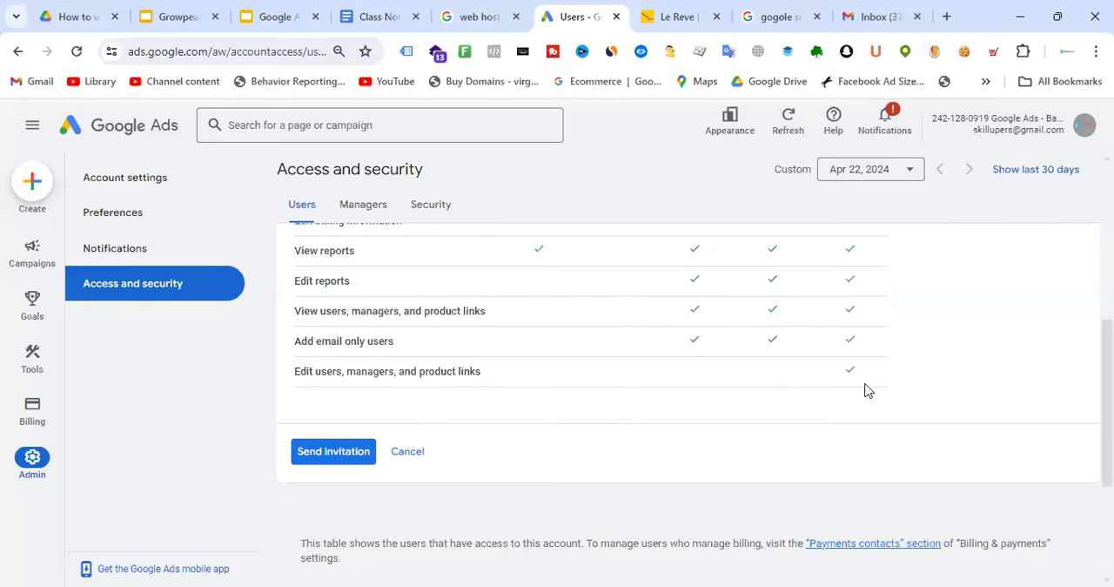
scroll(813, 356, up, 3)
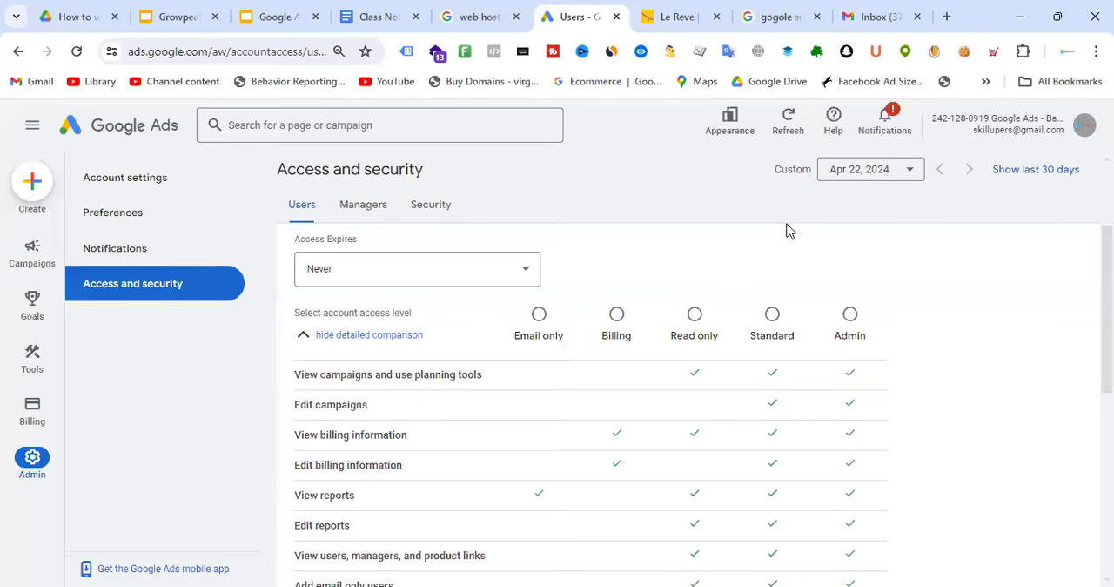
scroll(797, 235, down, 1)
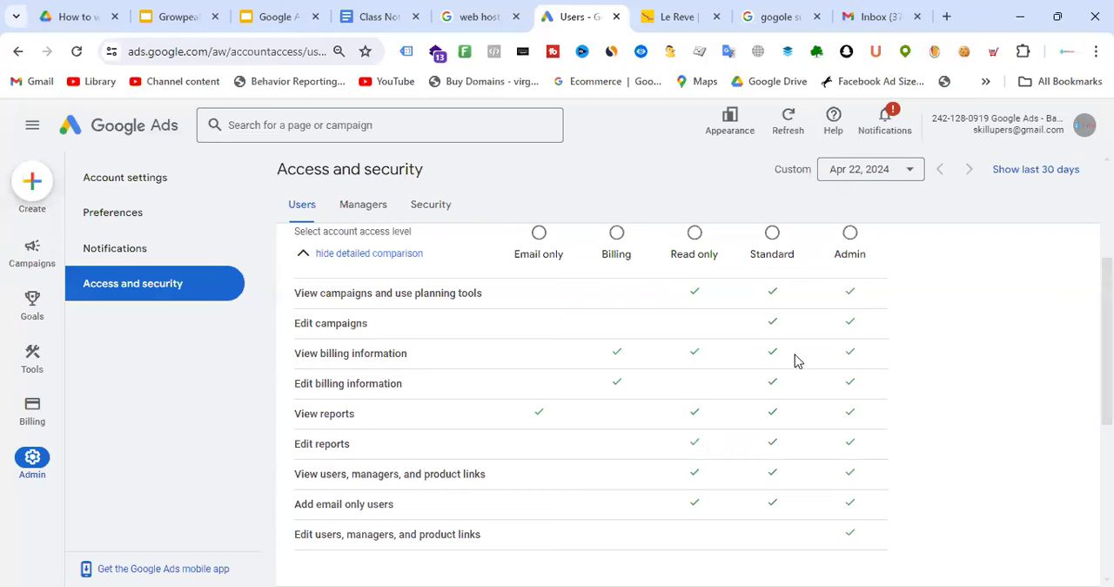
scroll(794, 356, up, 2)
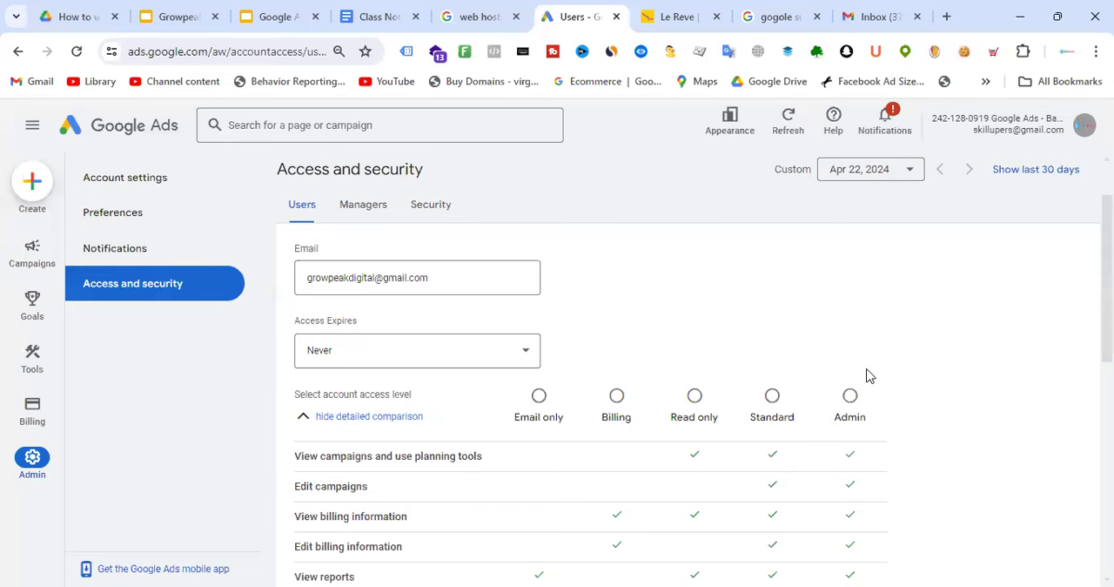
Give the invited user Standard access, send the invitation, and check its entry among the pending invitations
scroll(853, 311, down, 1)
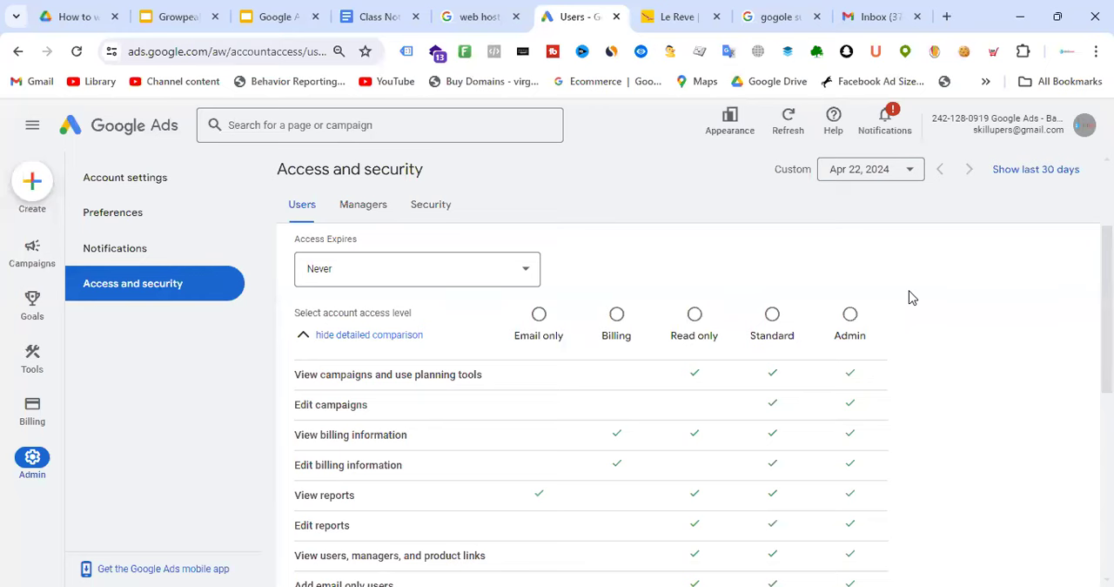
click(773, 315)
scroll(786, 273, down, 5)
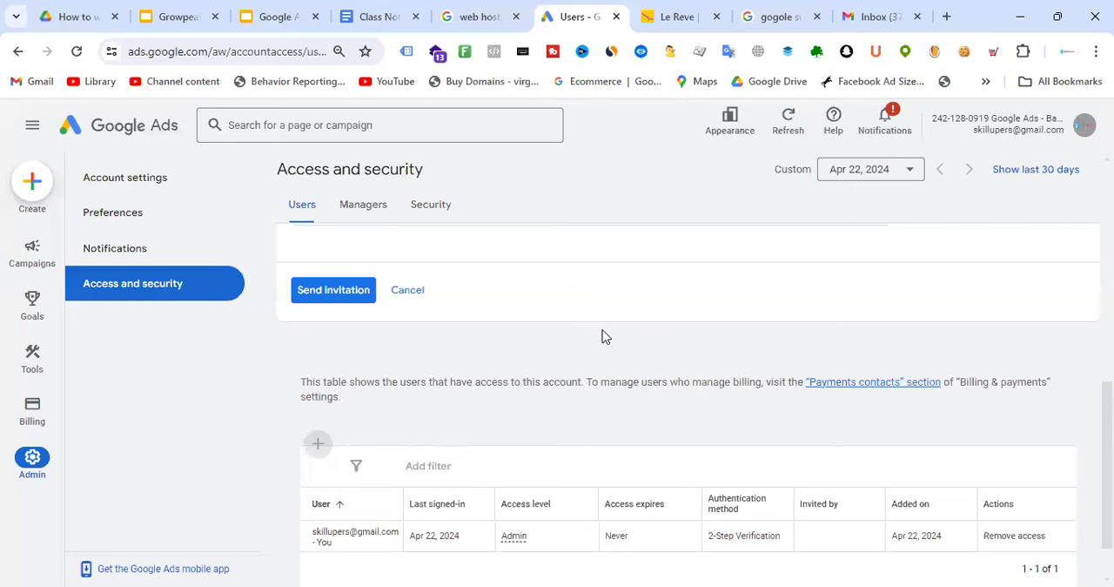
click(343, 296)
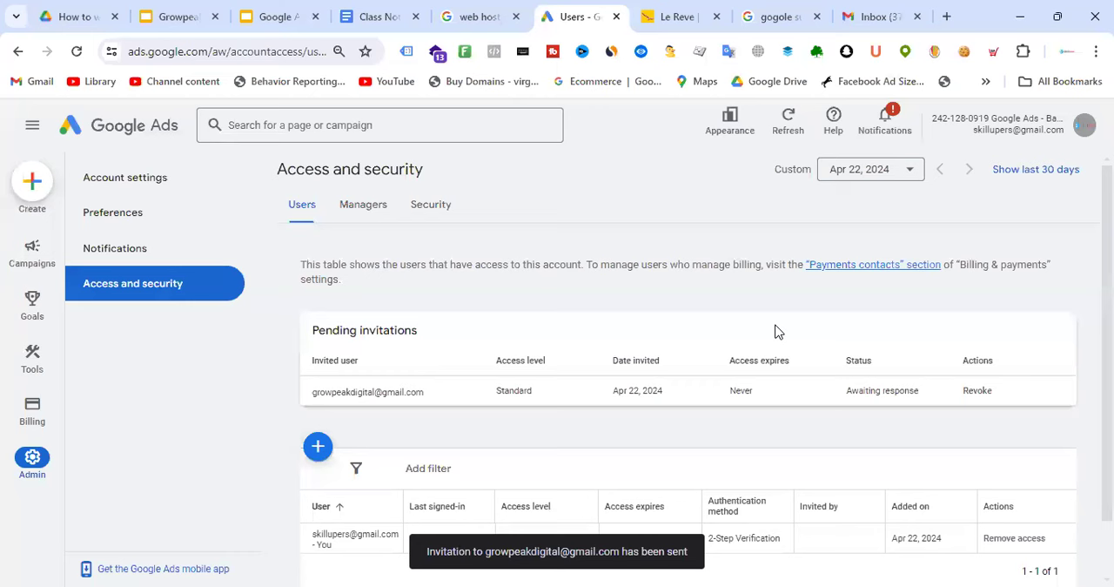
drag(308, 392, 420, 396)
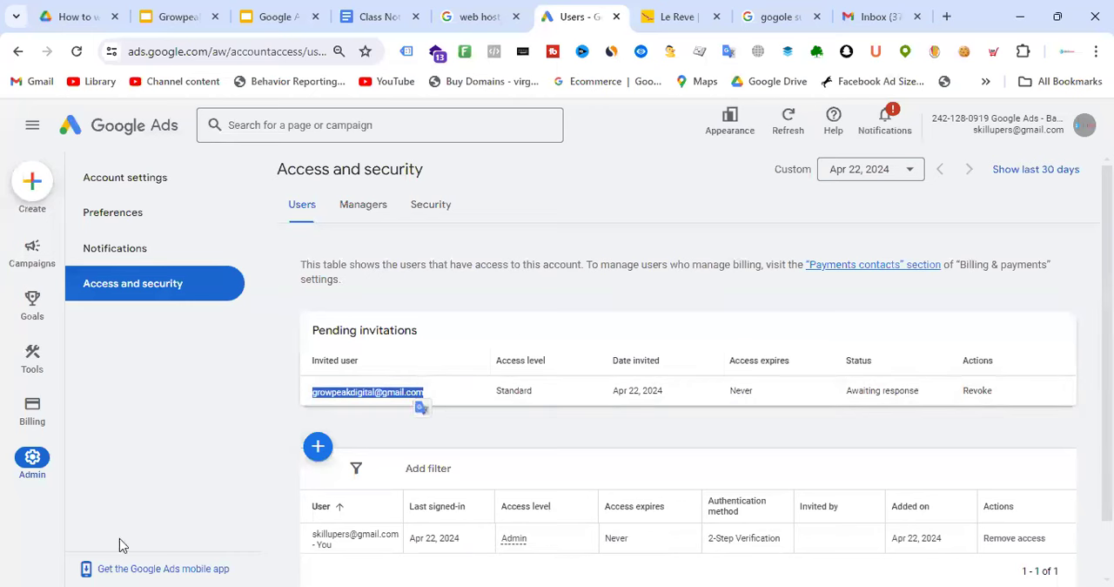
click(692, 19)
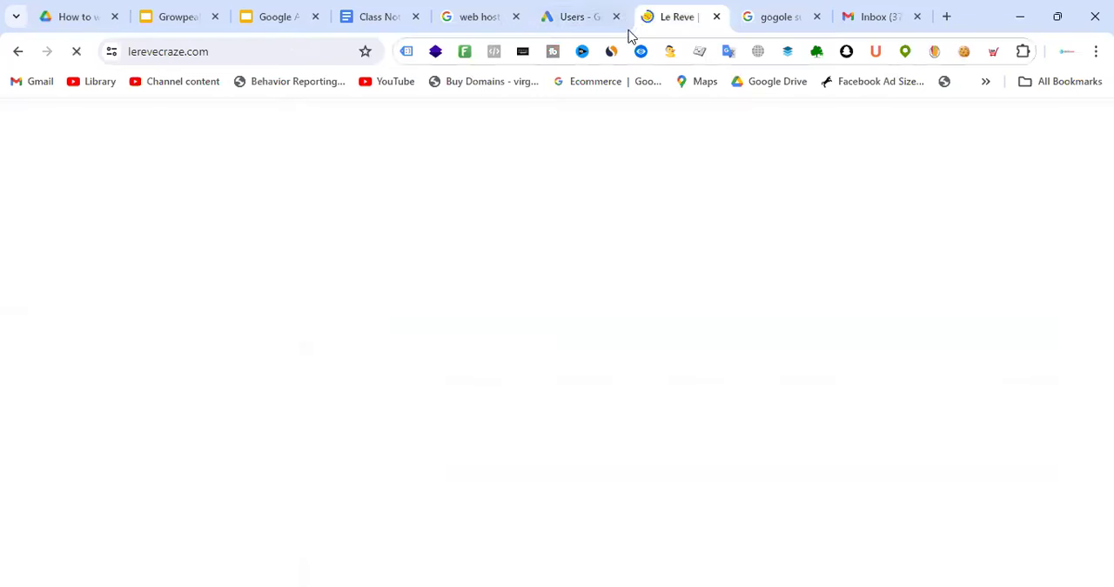
click(573, 13)
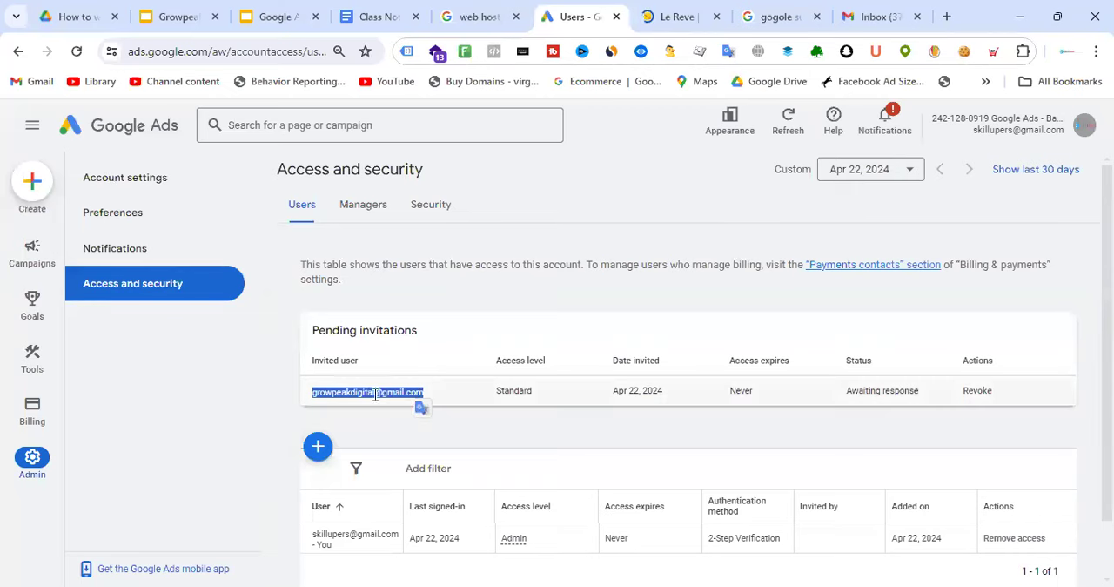
Switch to Growpeak Digital's Gmail, open the Google Ads invitation e-mail, accept the invitation and continue to Google Ads
click(873, 14)
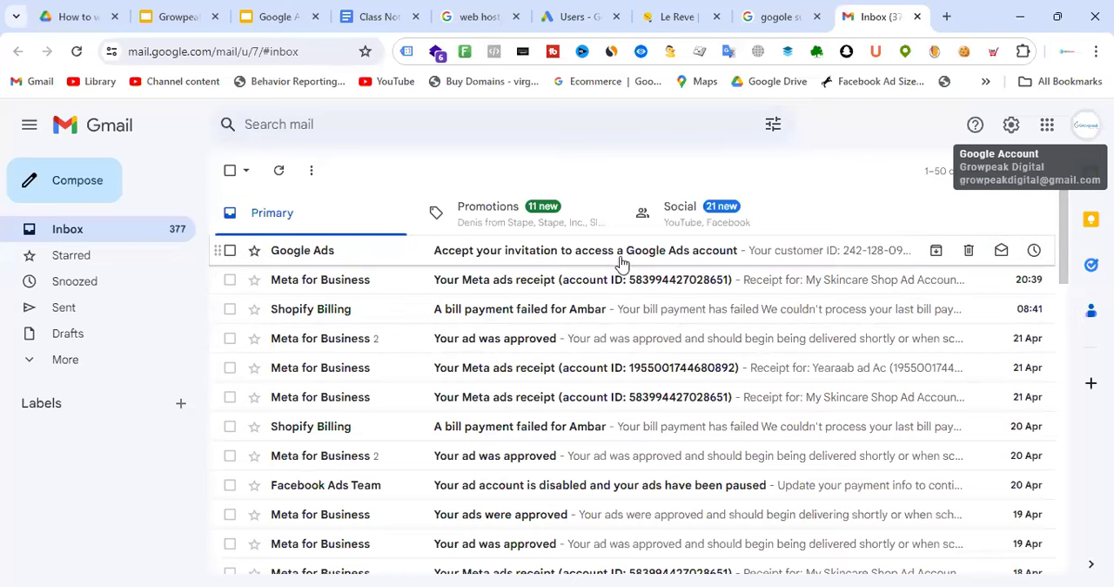
click(549, 252)
scroll(716, 320, down, 2)
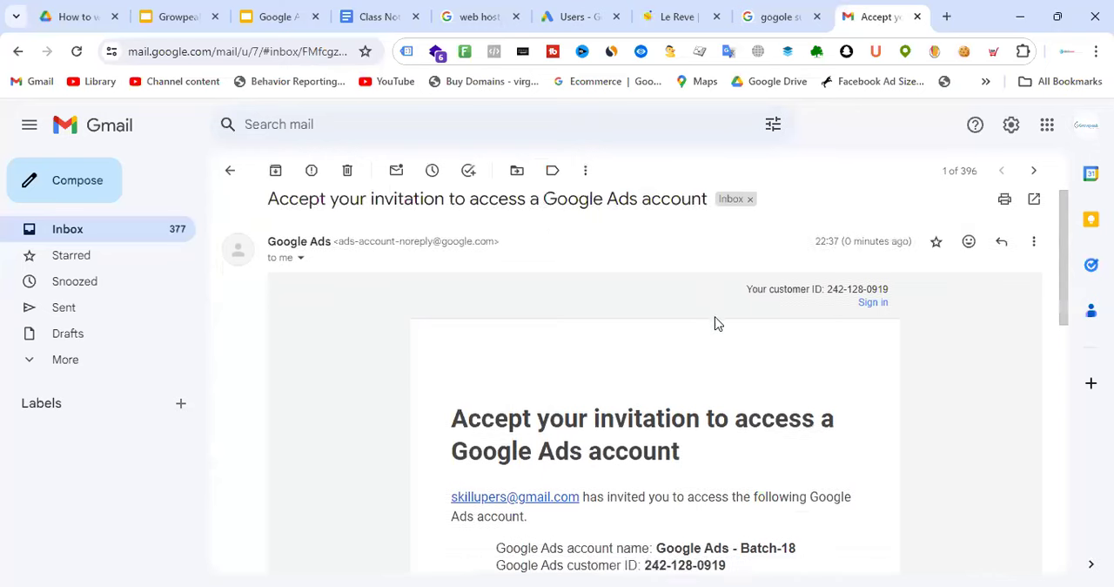
drag(658, 403, 813, 410)
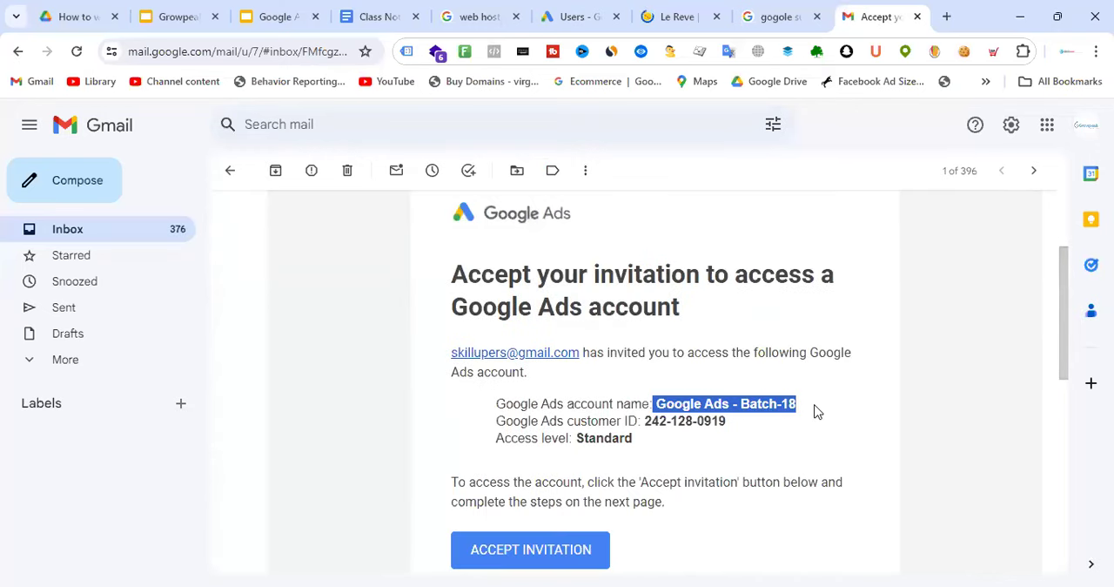
scroll(557, 397, down, 2)
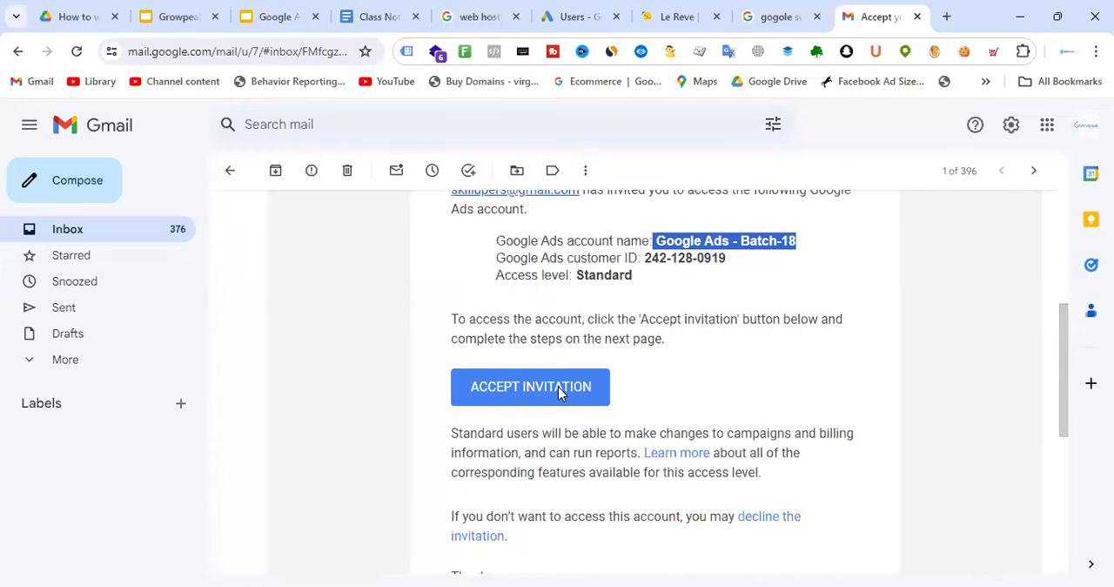
click(557, 397)
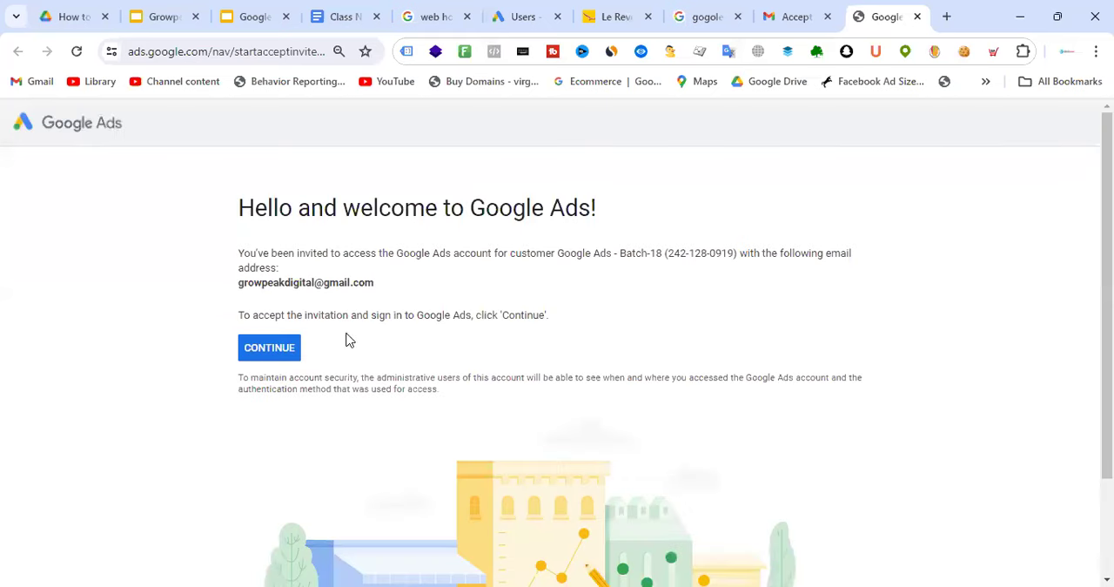
click(268, 349)
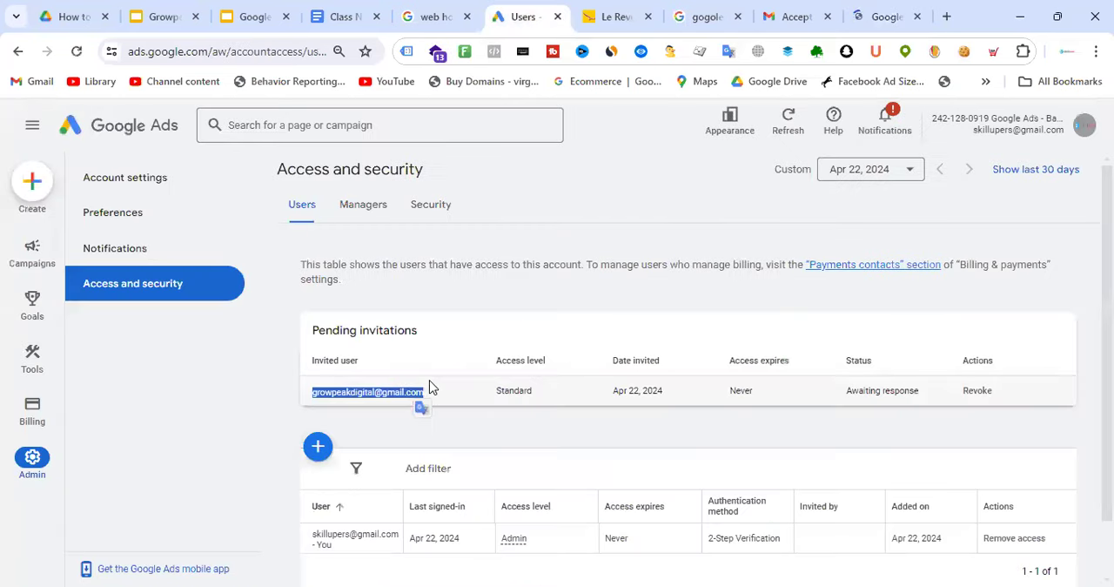
Return to the account owner's Access and security page and check the invited user's entry among the pending invitations
click(429, 387)
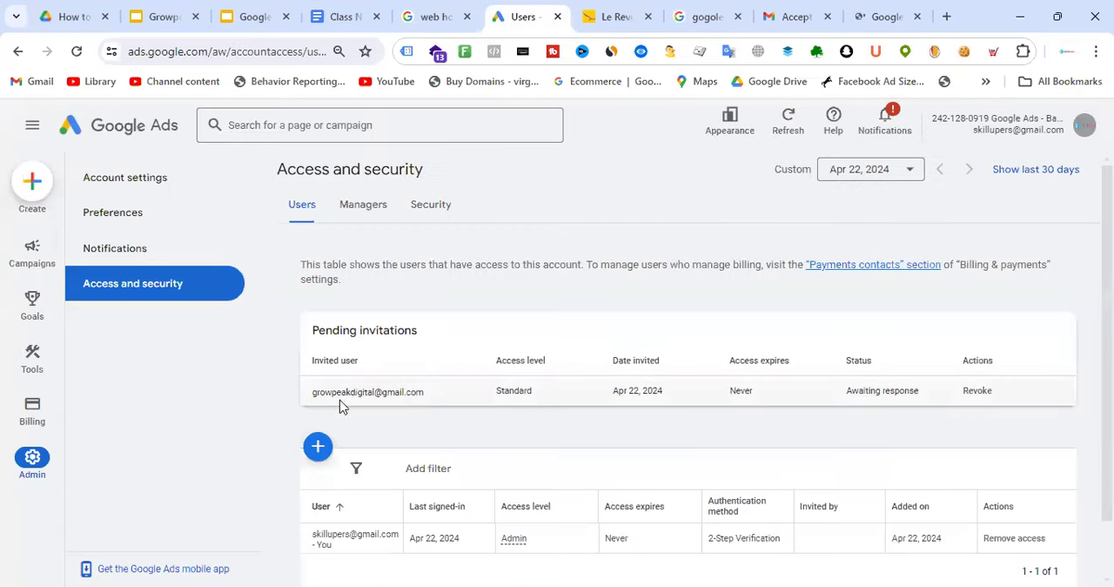
drag(313, 394, 425, 399)
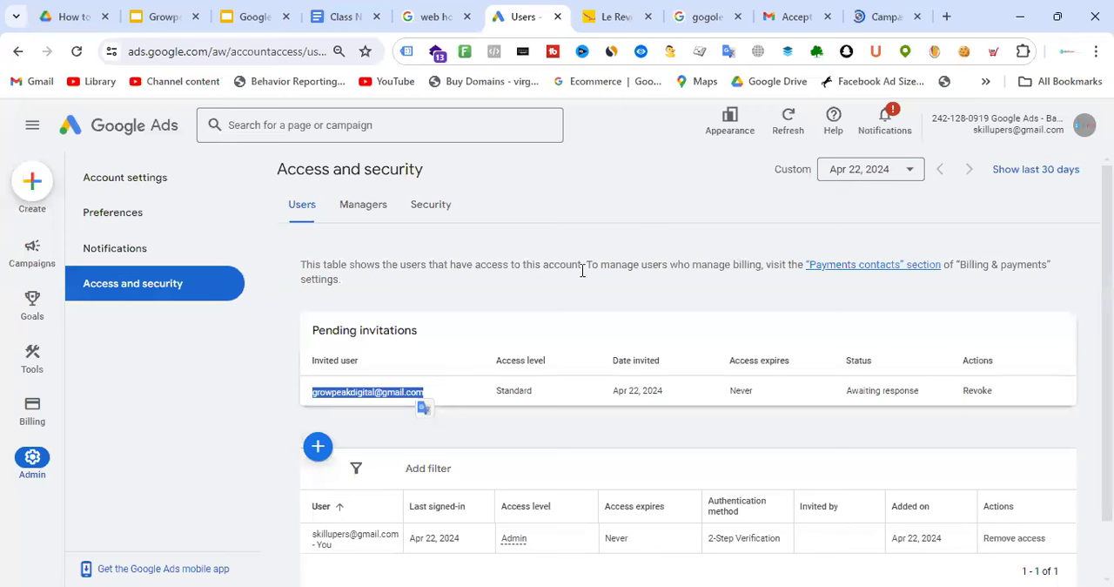
click(549, 328)
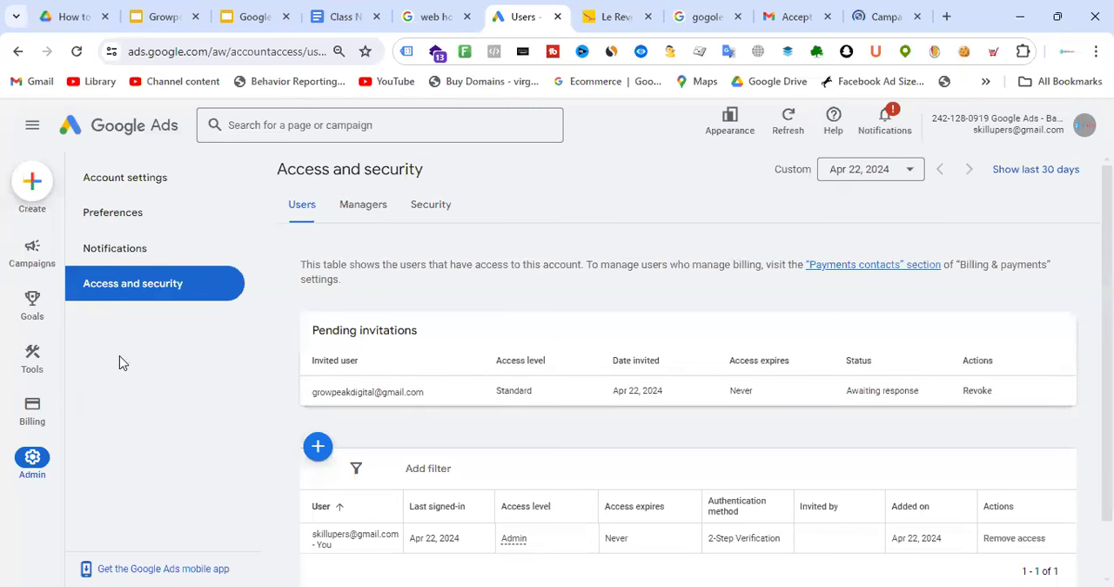
mouse_move(309, 391)
mouse_down()
mouse_move(427, 400)
mouse_move(313, 394)
mouse_up()
click(437, 393)
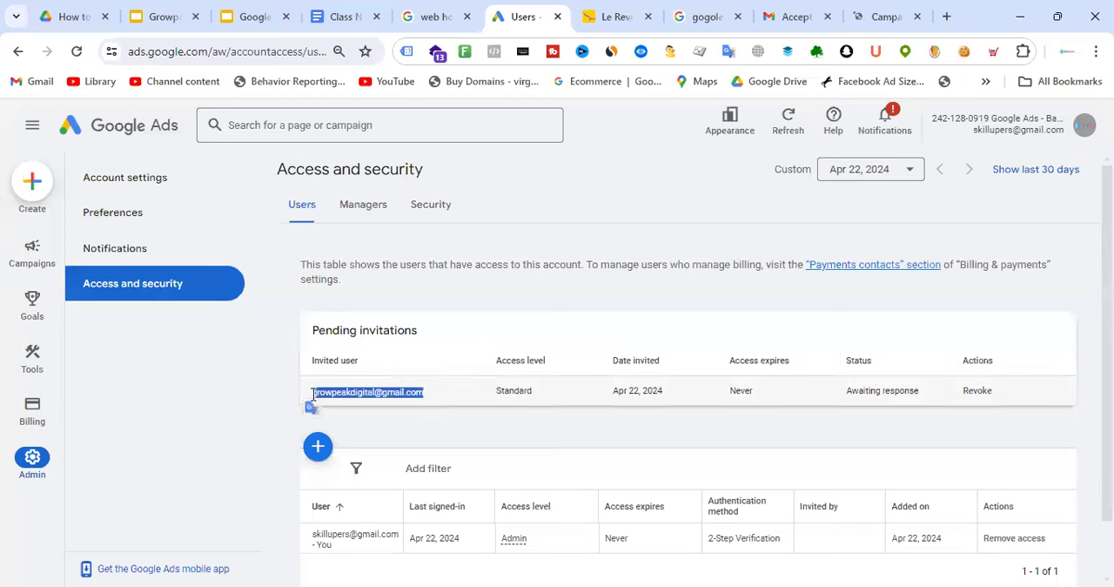
click(455, 400)
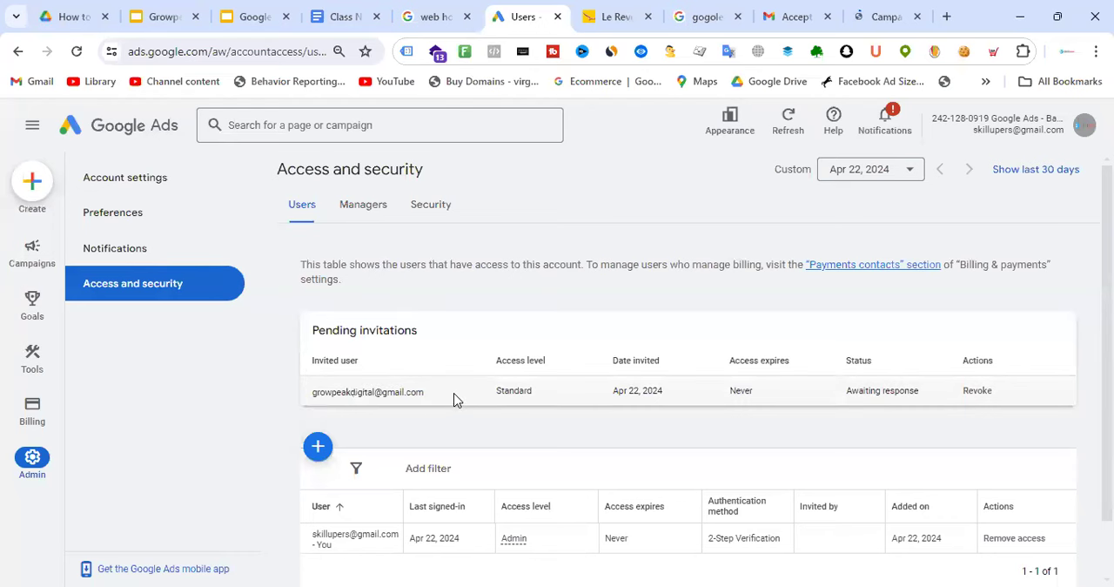
Open the ads account as the newly added Growpeak Digital user, dismiss the linking and tagging notice, and look through the account preferences
click(883, 10)
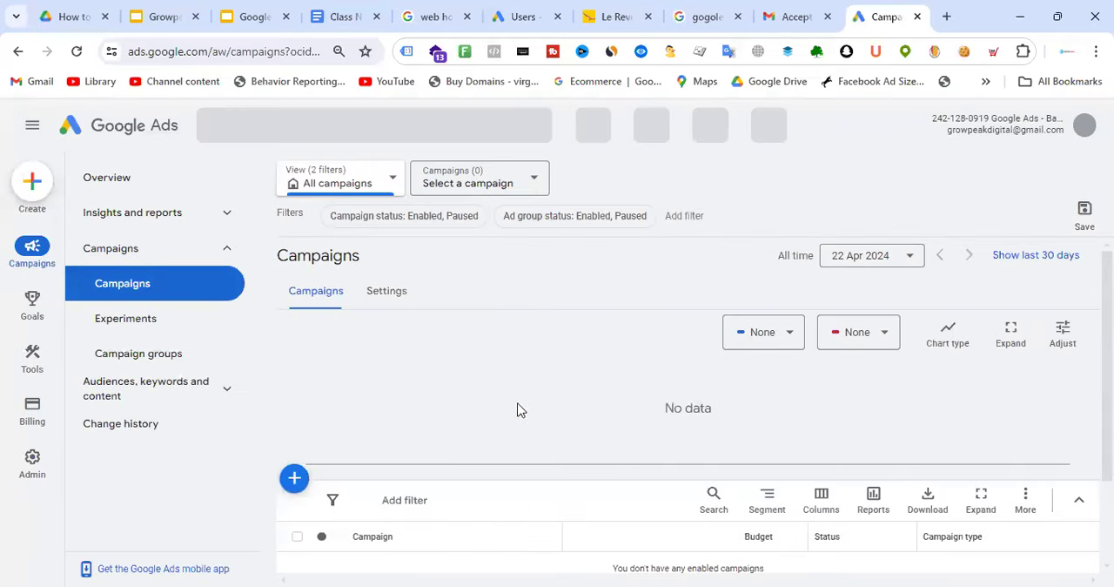
click(33, 461)
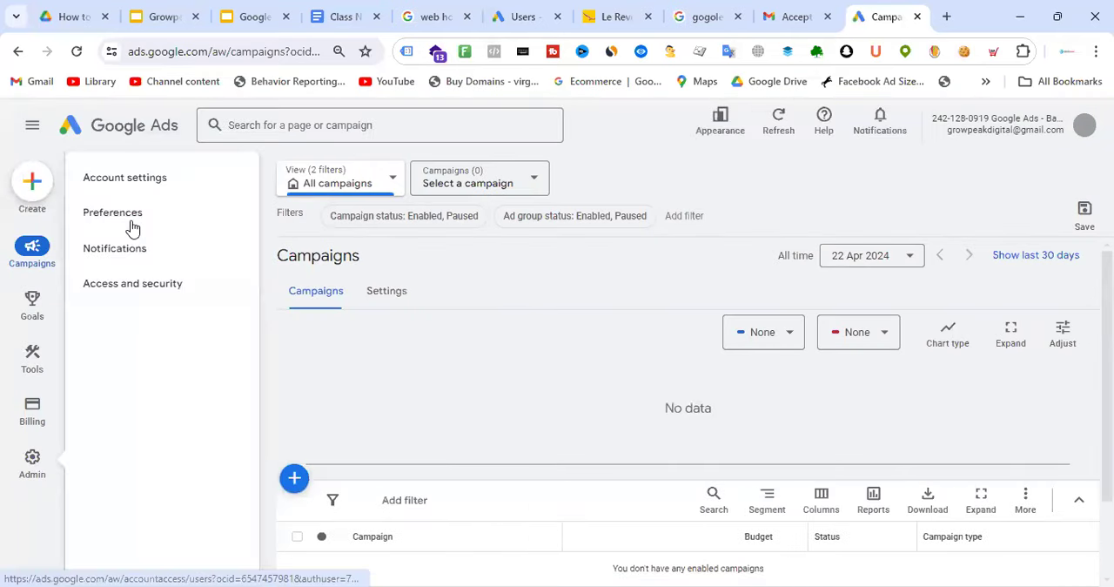
click(132, 212)
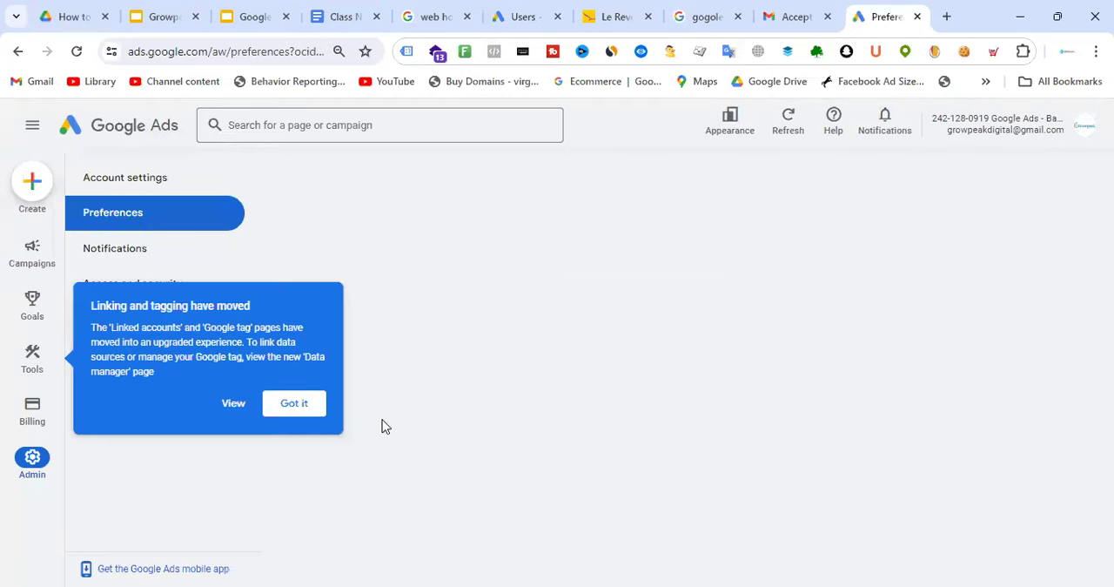
click(293, 406)
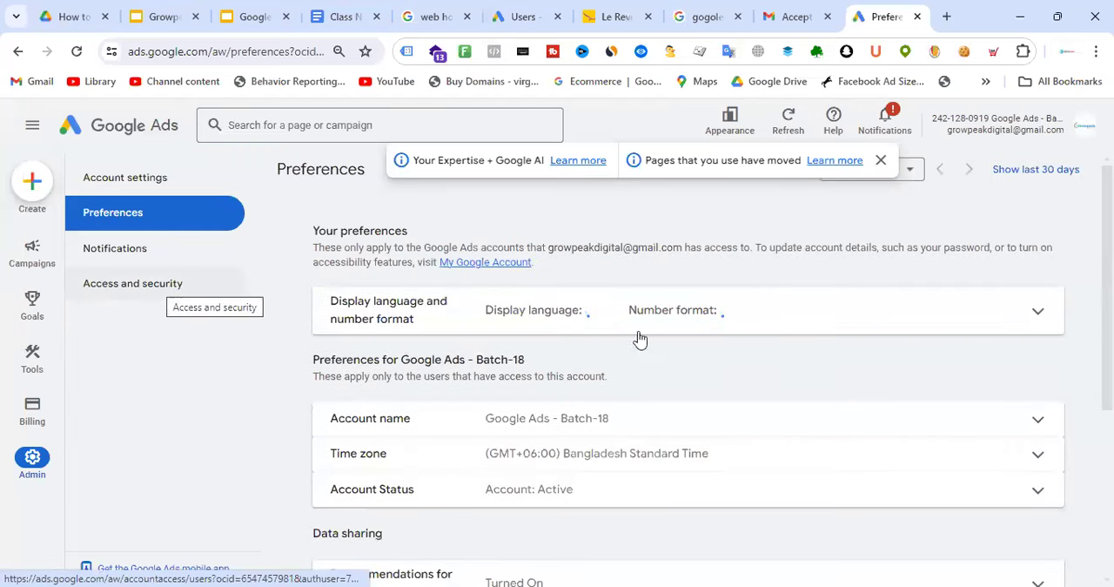
scroll(729, 345, down, 3)
Start a new user invitation from Access and security and review its access level and e-mail subscription options
mouse_move(32, 253)
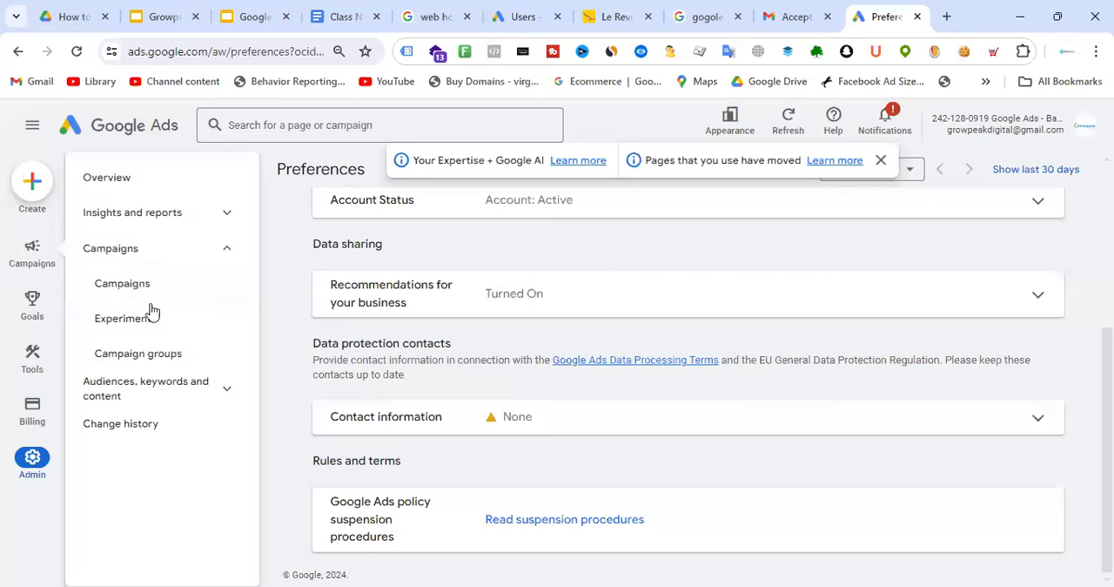
click(147, 290)
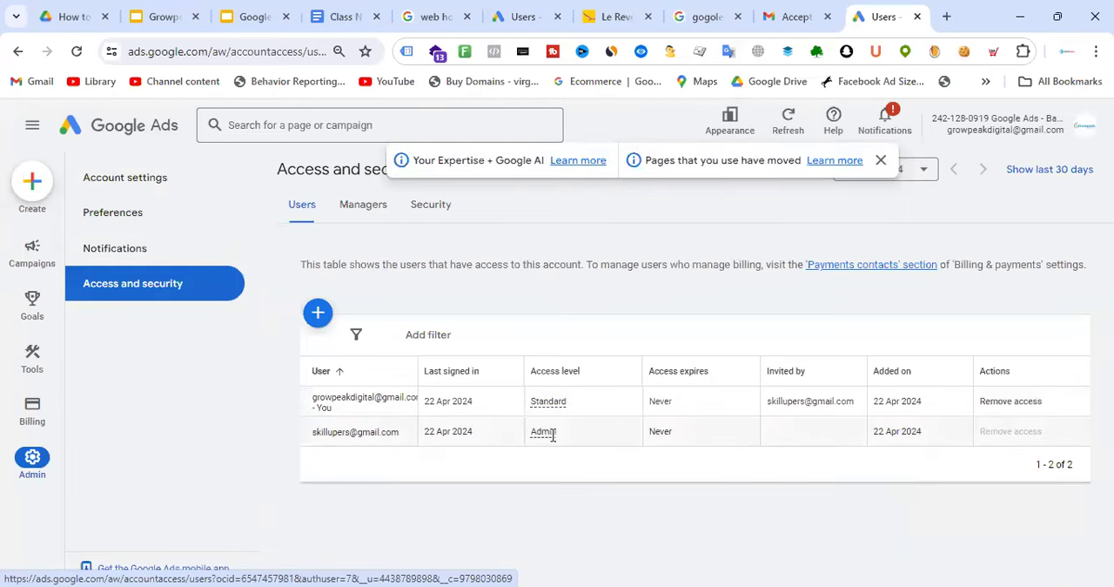
click(317, 313)
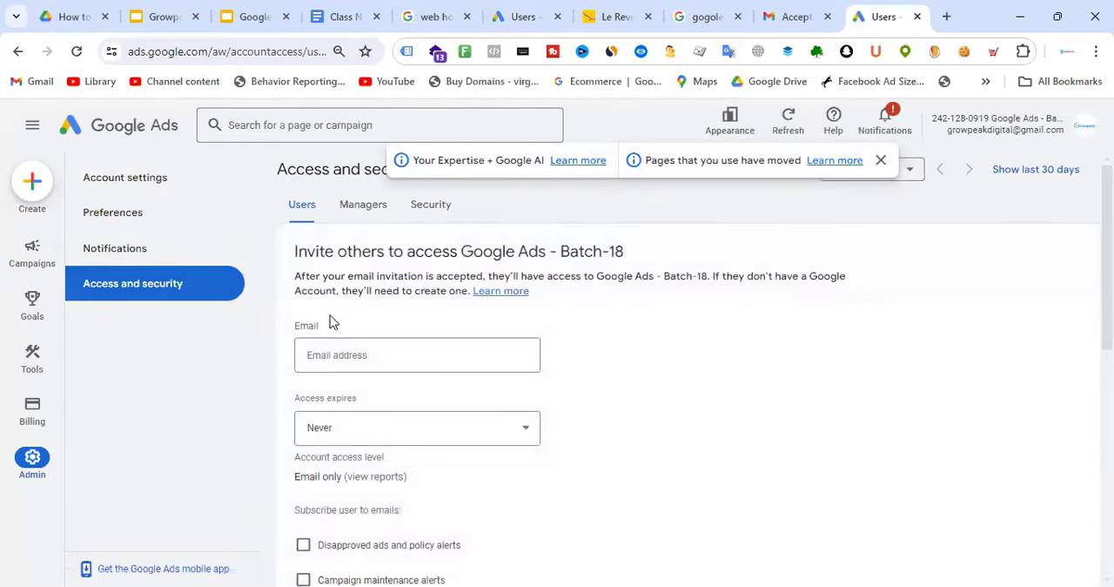
scroll(492, 359, down, 5)
scroll(523, 349, up, 2)
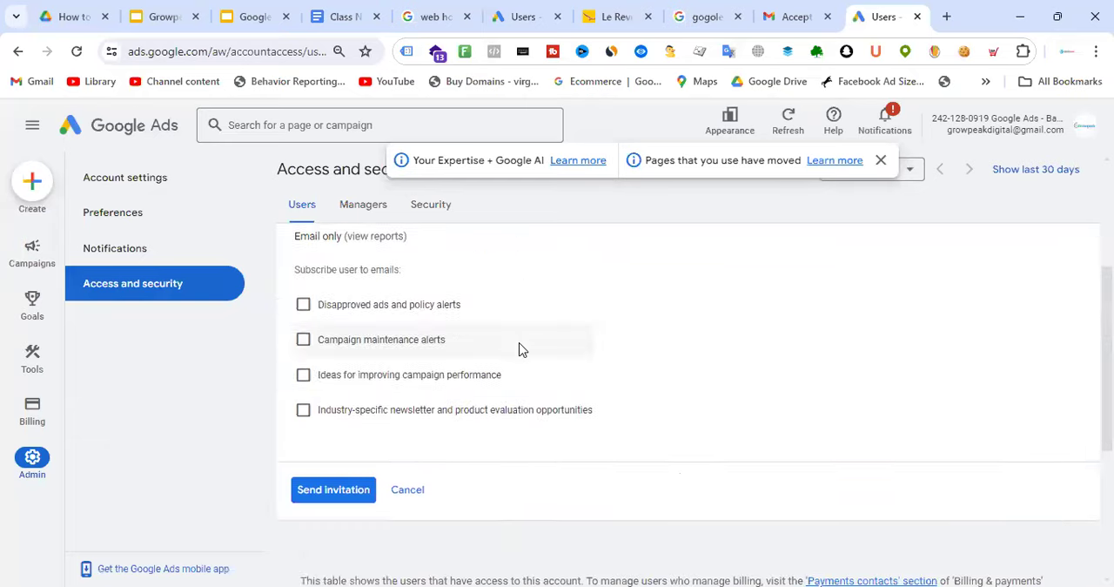
scroll(519, 349, up, 2)
scroll(508, 359, up, 1)
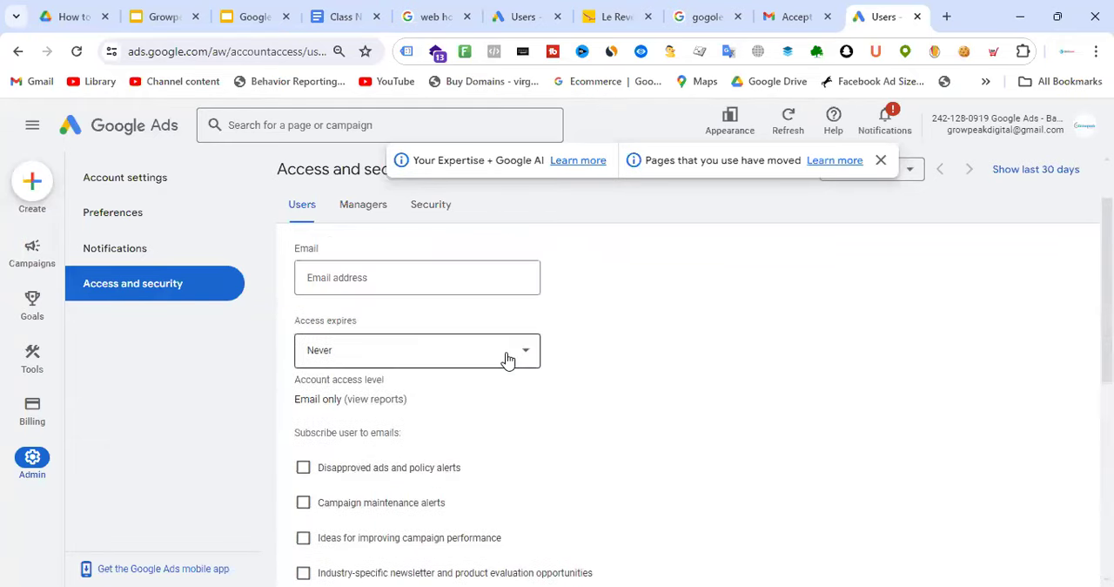
scroll(460, 373, down, 2)
scroll(599, 354, up, 3)
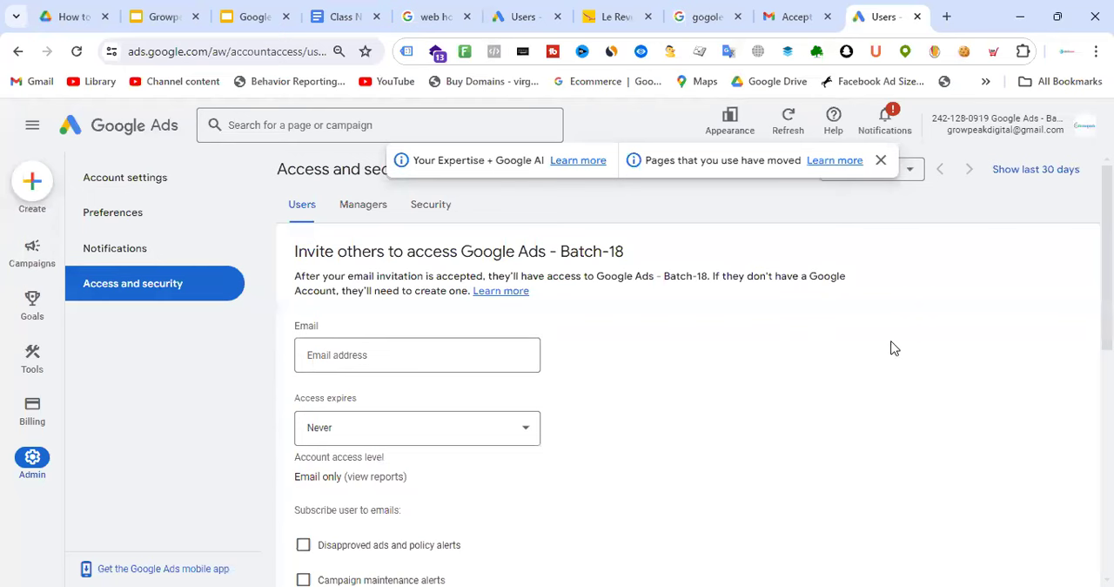
Enter the new recipient's e-mail address and send the invitation with Email only access and no expiry
click(460, 353)
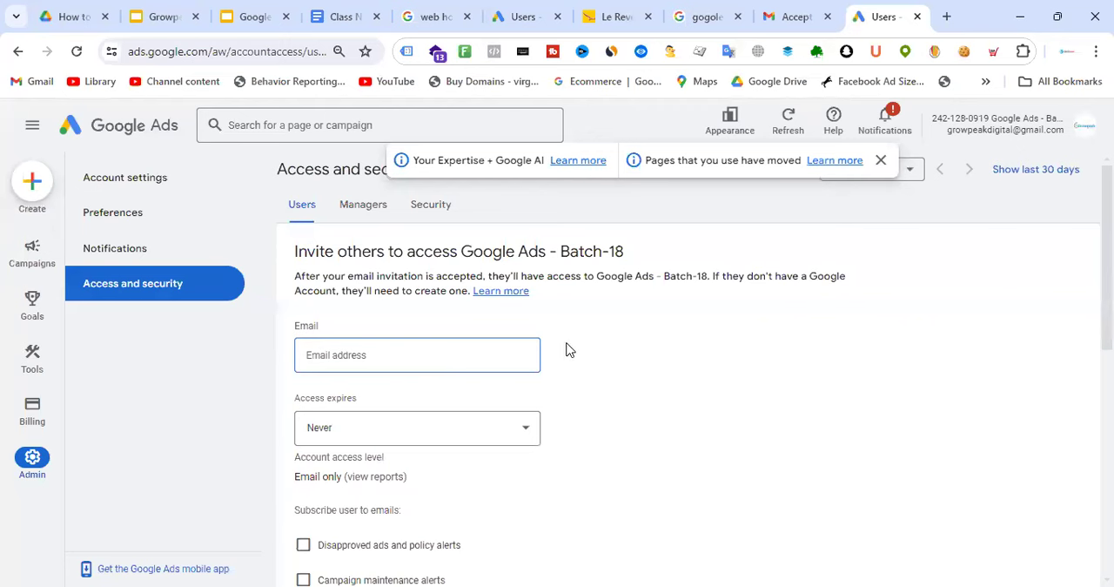
text(ice)
scroll(475, 423, down, 6)
click(331, 250)
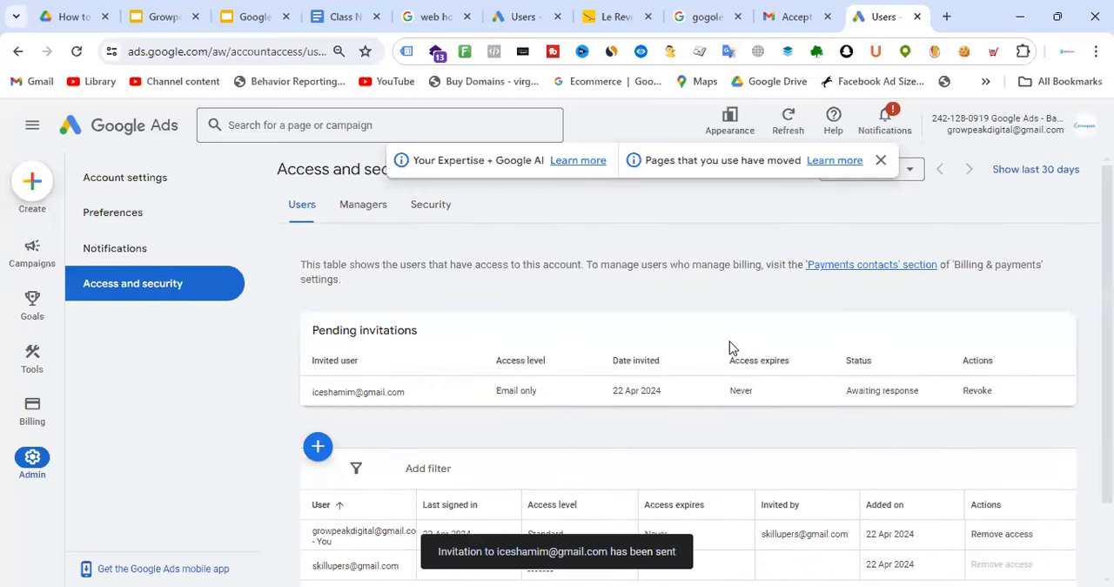
Open the account owner's Gmail inbox in a new browser tab
click(947, 19)
text(gmail.com)
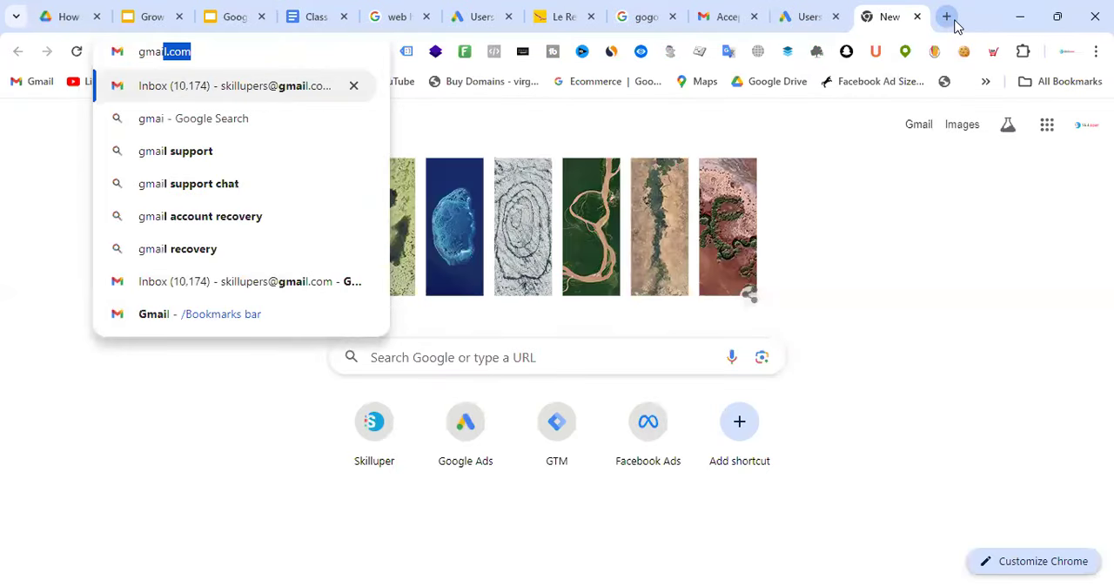
key(Return)
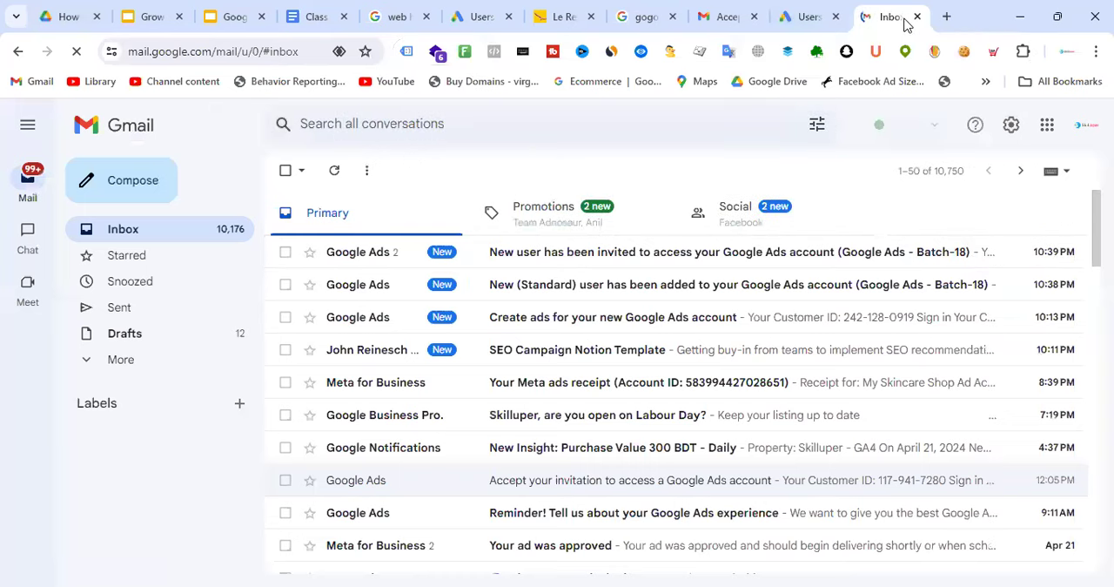
Return to the Google Ads user list and compare the access details of the Standard and Admin users
key(ctrl+shift+Tab)
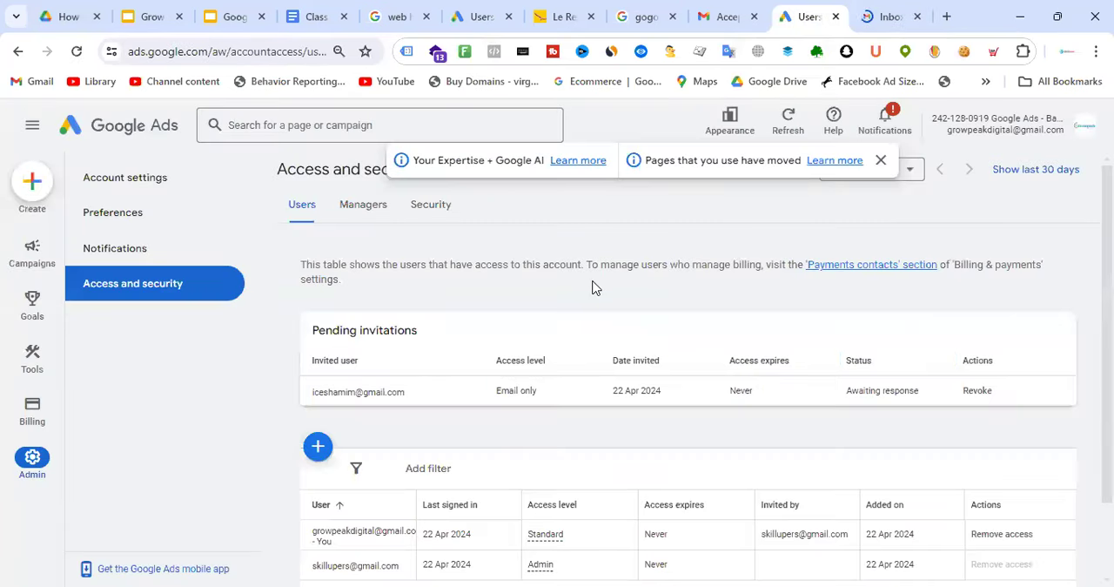
scroll(591, 288, down, 1)
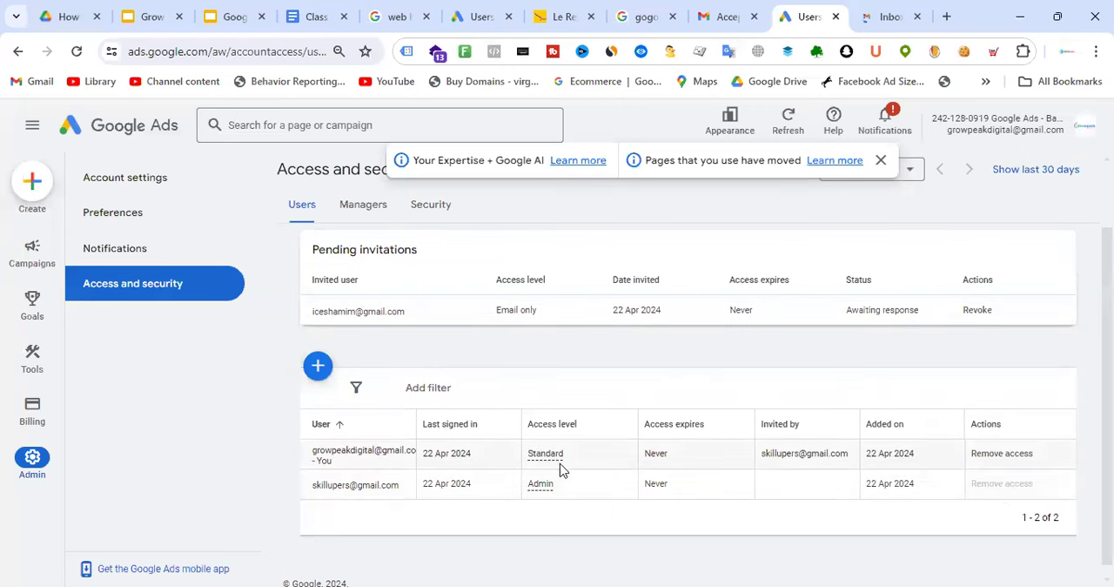
mouse_move(546, 455)
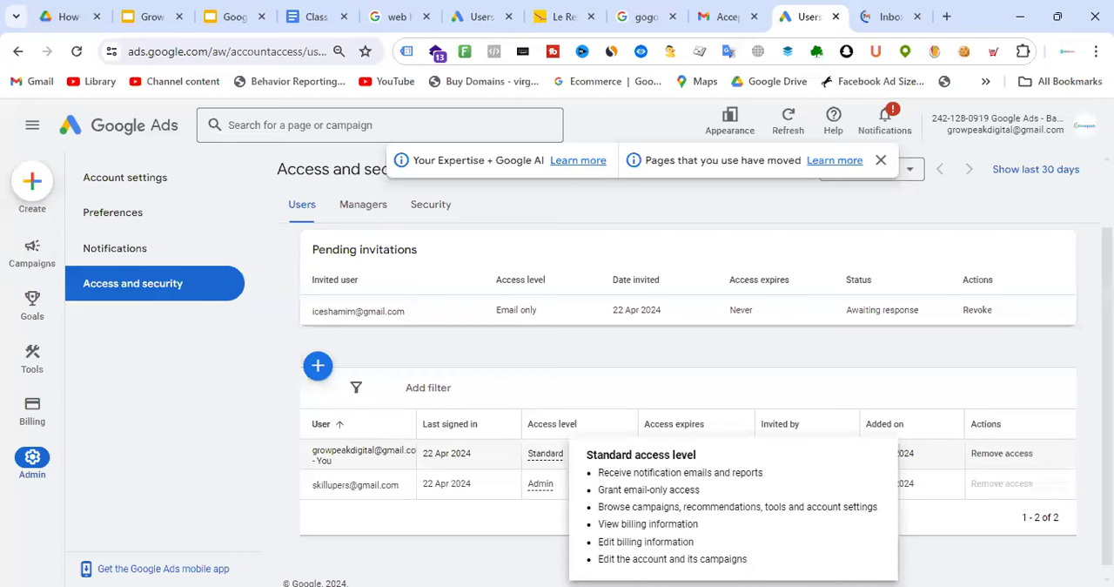
drag(524, 489, 942, 498)
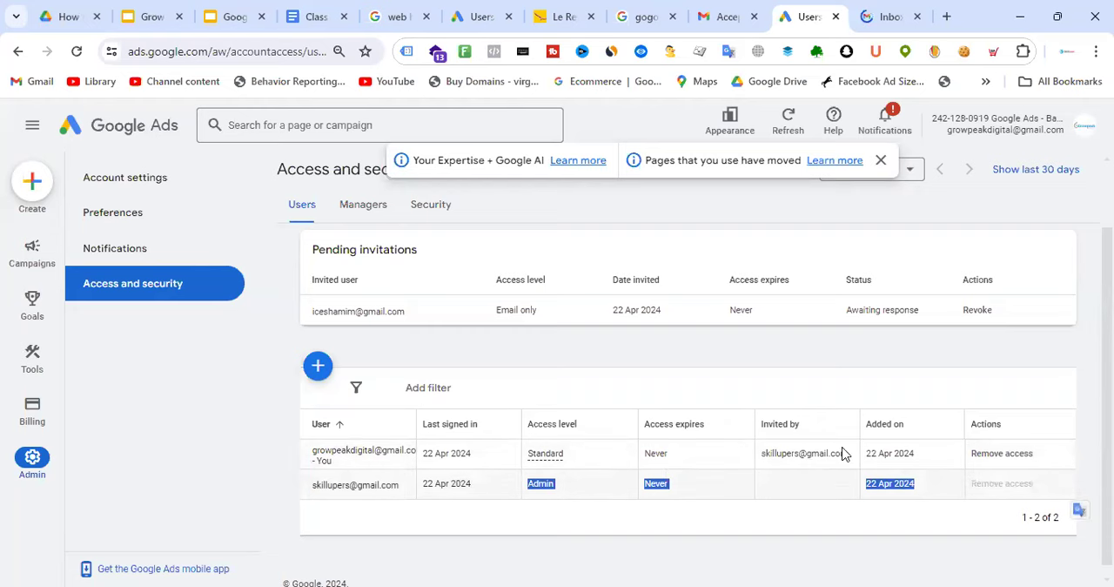
Switch to Gmail and open the inbox of the newly invited Google account
click(887, 16)
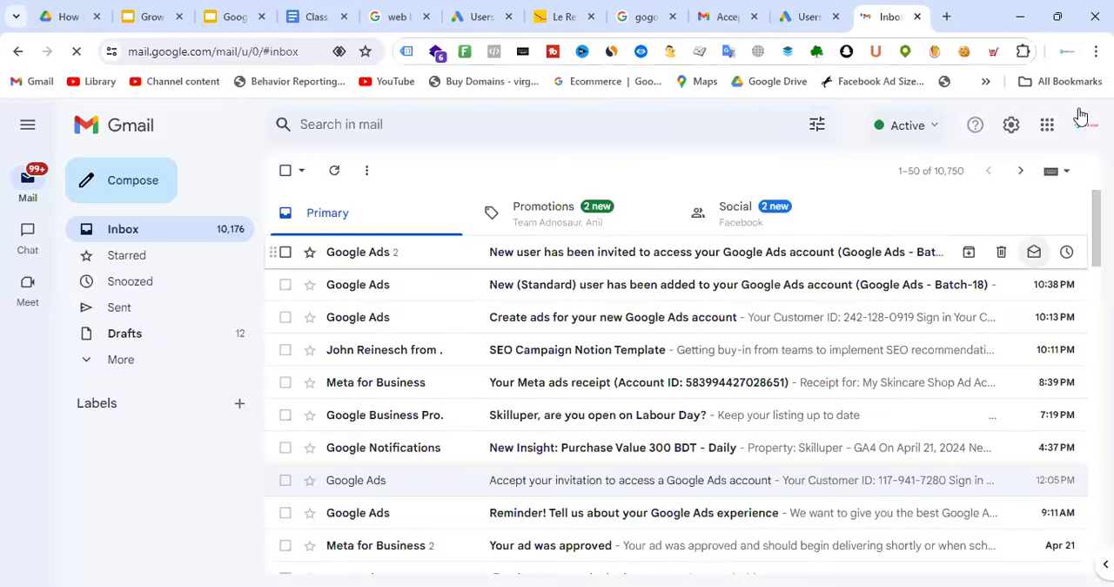
click(1085, 124)
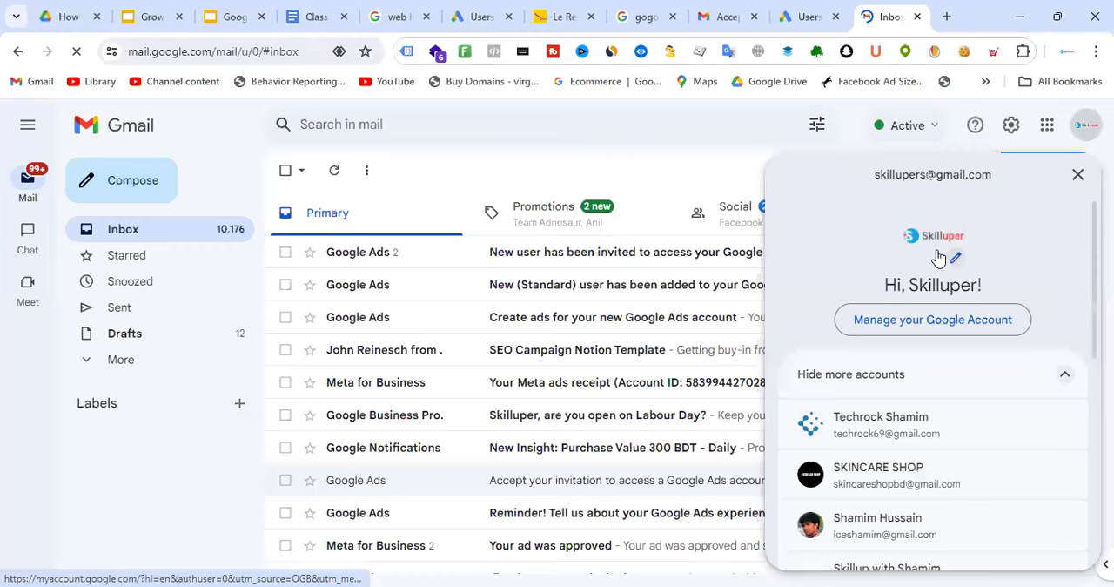
scroll(912, 380, down, 3)
click(915, 375)
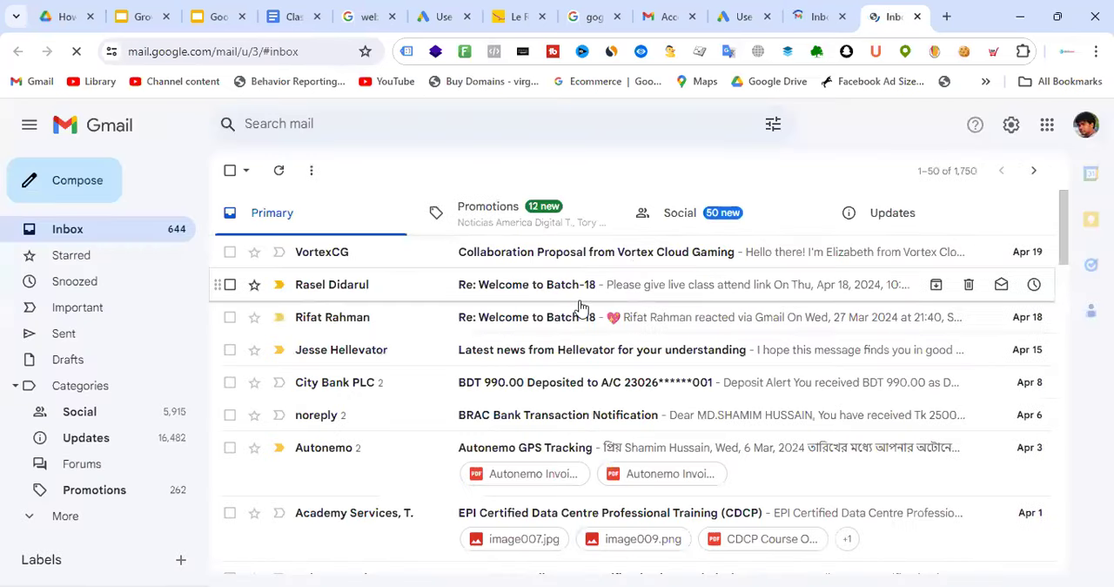
Look through the Updates, Social, Promotions and Primary categories of the inbox for the Google Ads invitation
click(915, 220)
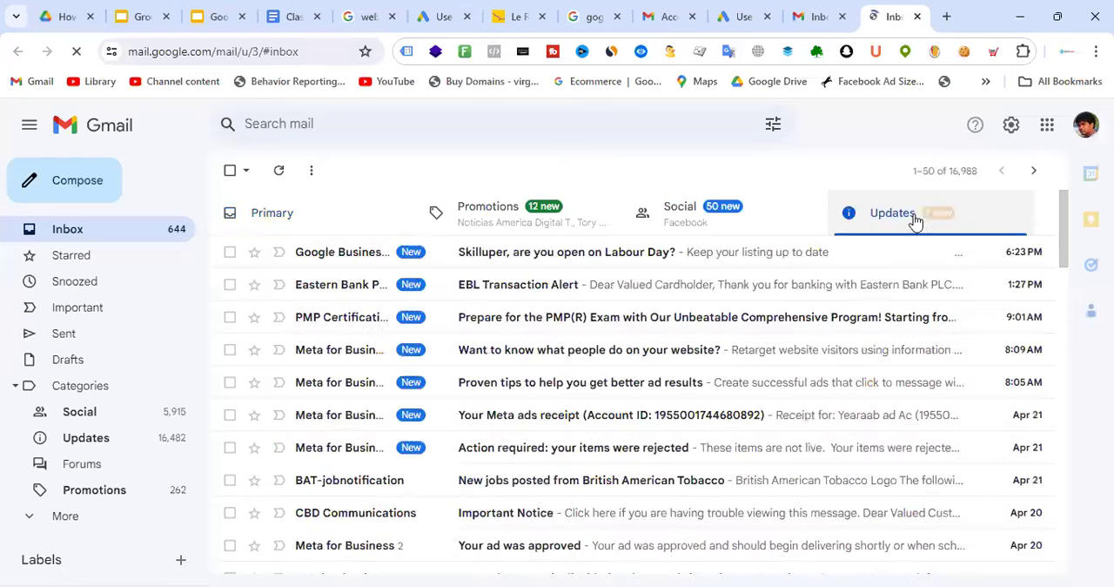
click(718, 209)
click(494, 213)
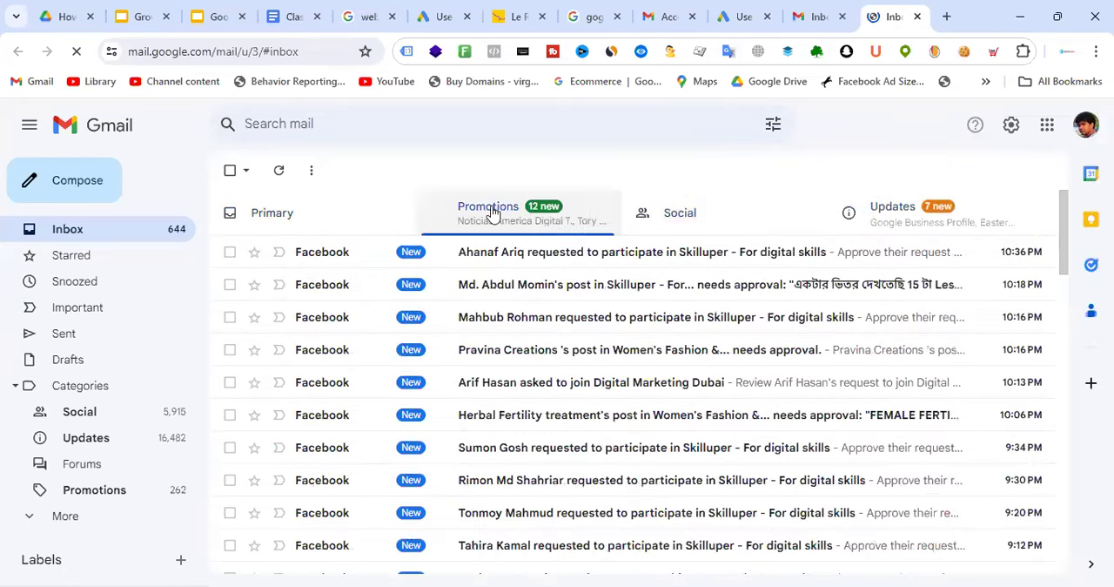
click(327, 217)
click(558, 205)
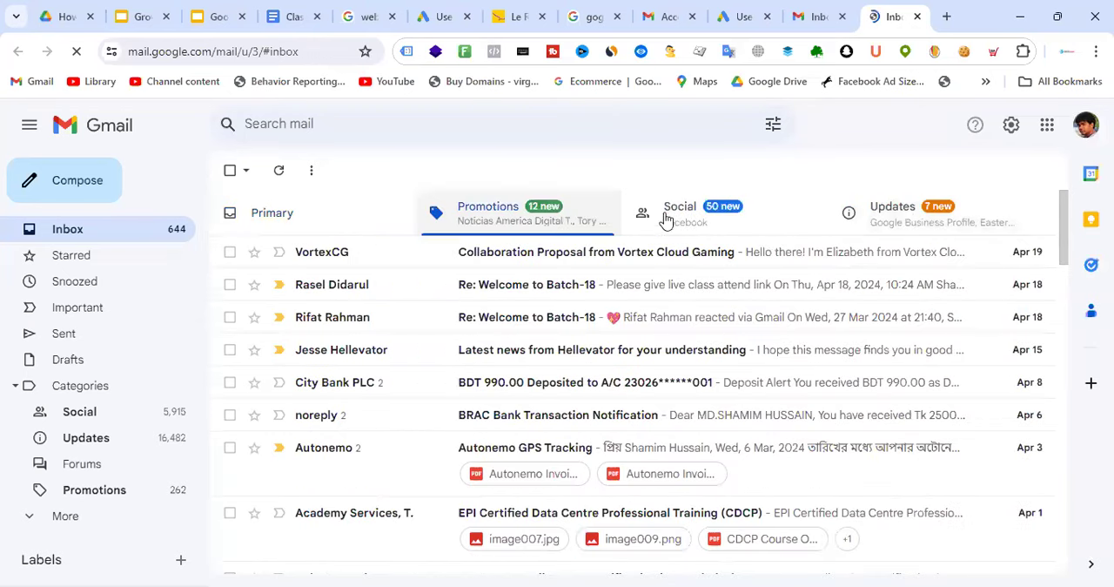
click(945, 228)
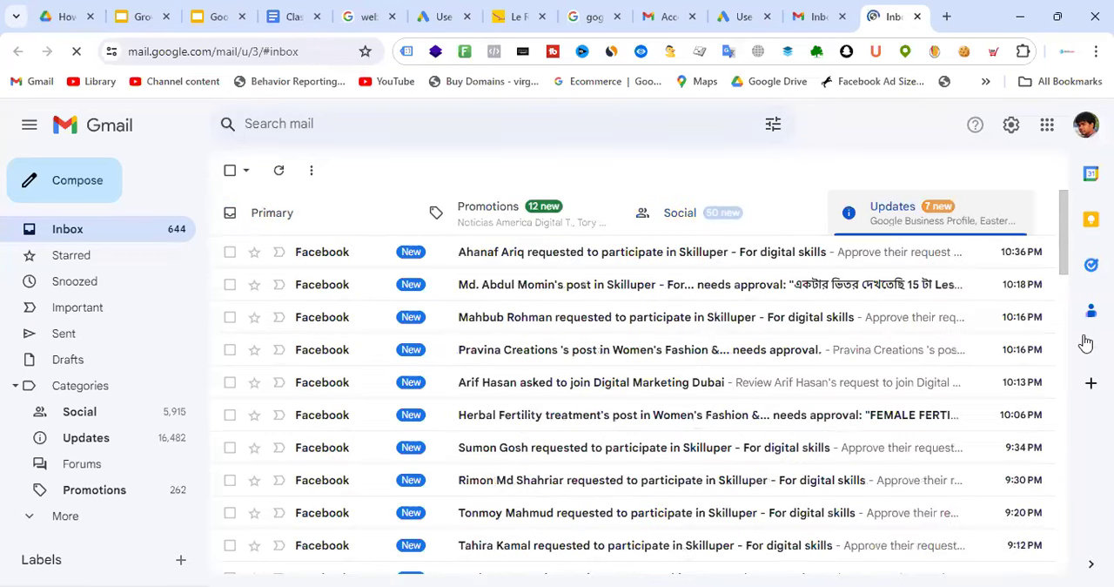
Return to Google Ads as the Standard user, dismiss the notices and review the Security settings for 2-step verification
click(758, 12)
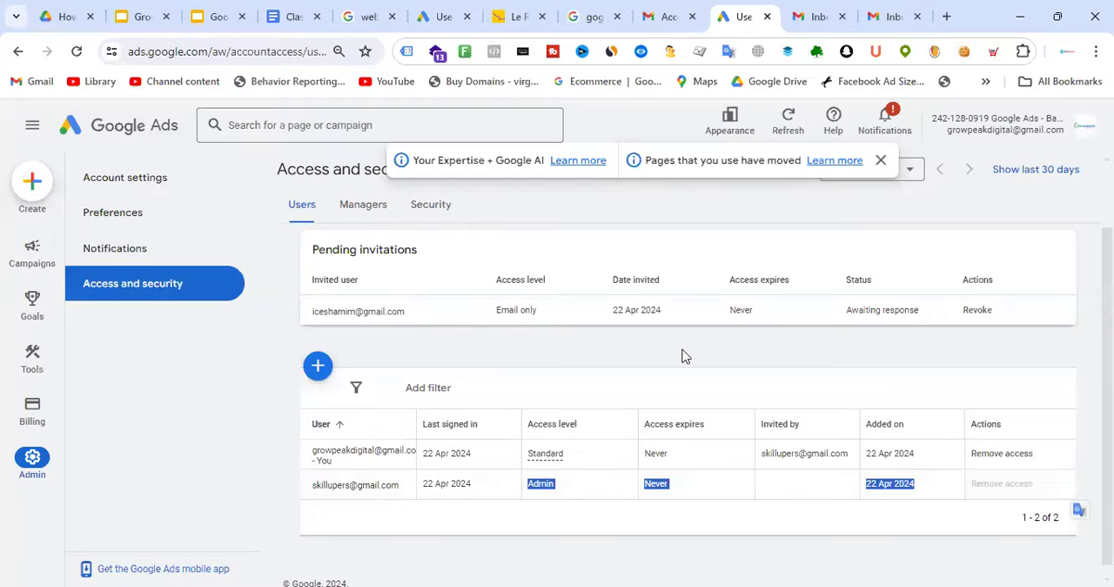
click(880, 160)
scroll(598, 206, down, 1)
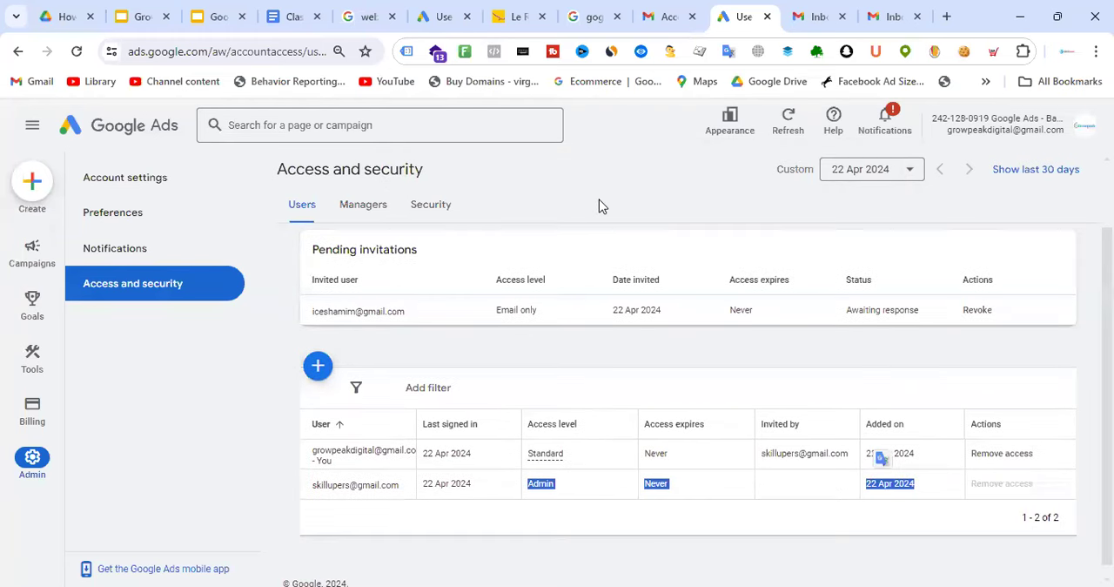
click(432, 206)
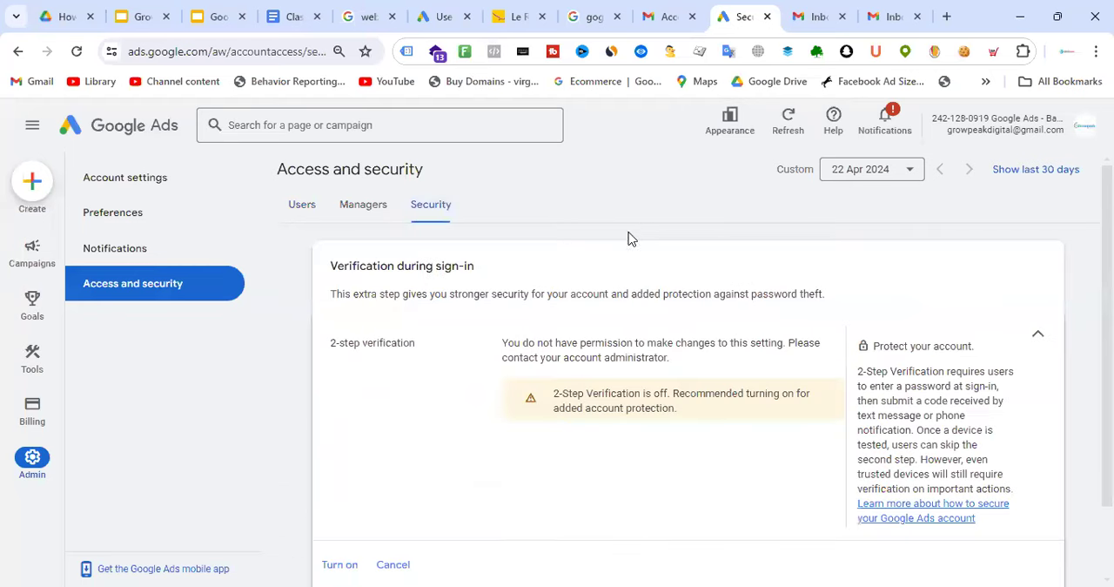
scroll(602, 254, down, 1)
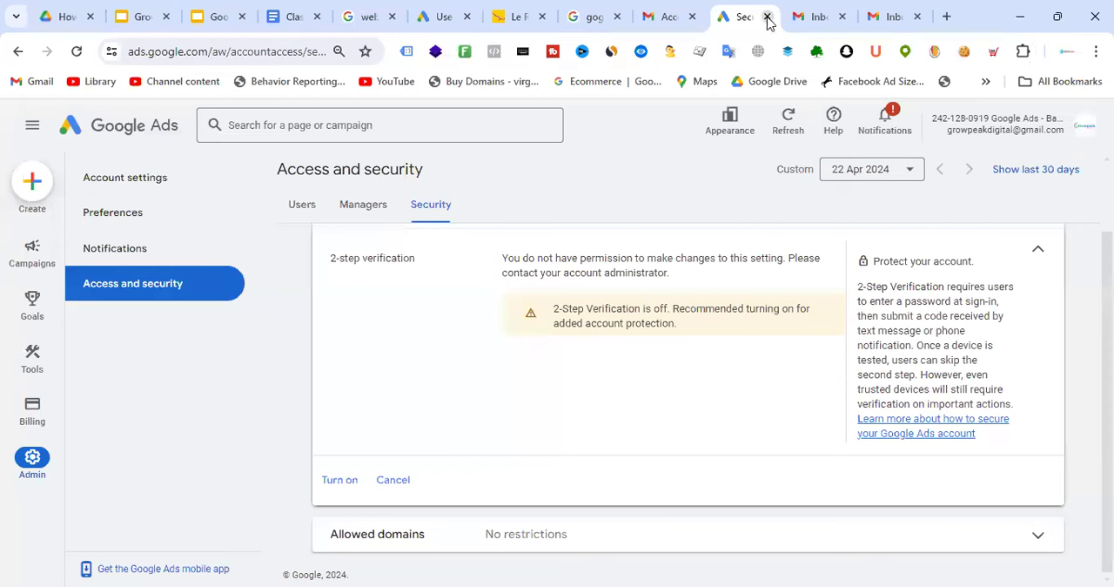
Switch to the Admin user's Google Ads session and examine its 2-Step Verification settings, with a brief check of the user list
click(449, 8)
click(440, 208)
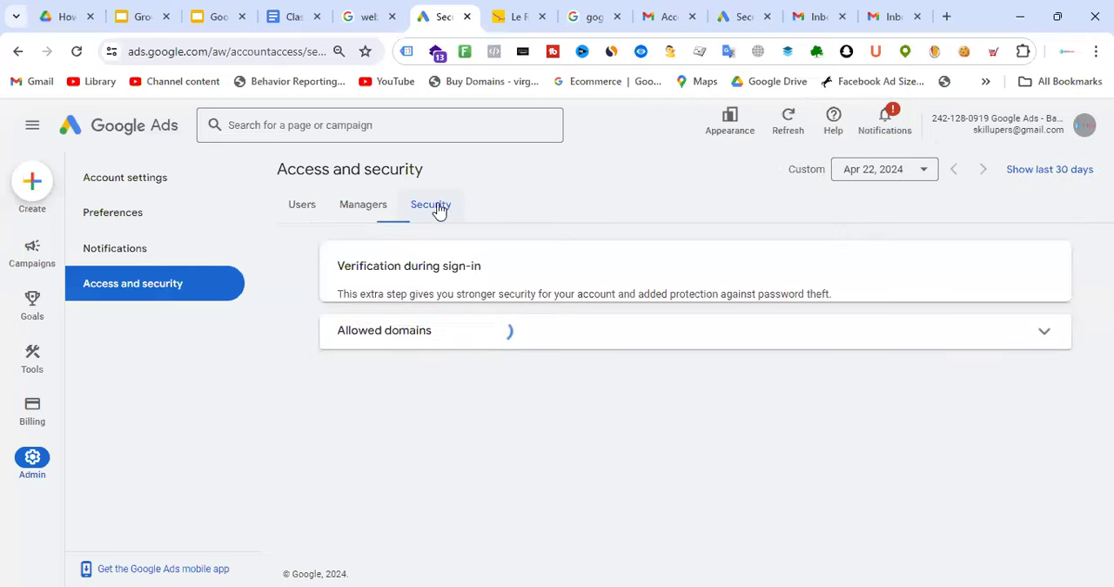
scroll(674, 278, down, 3)
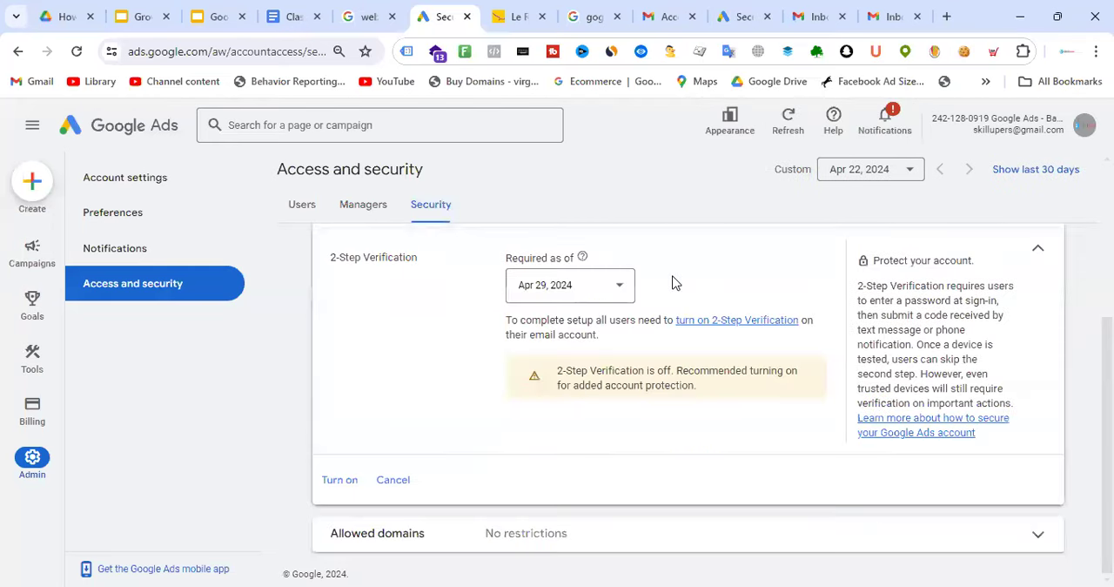
scroll(719, 322, up, 2)
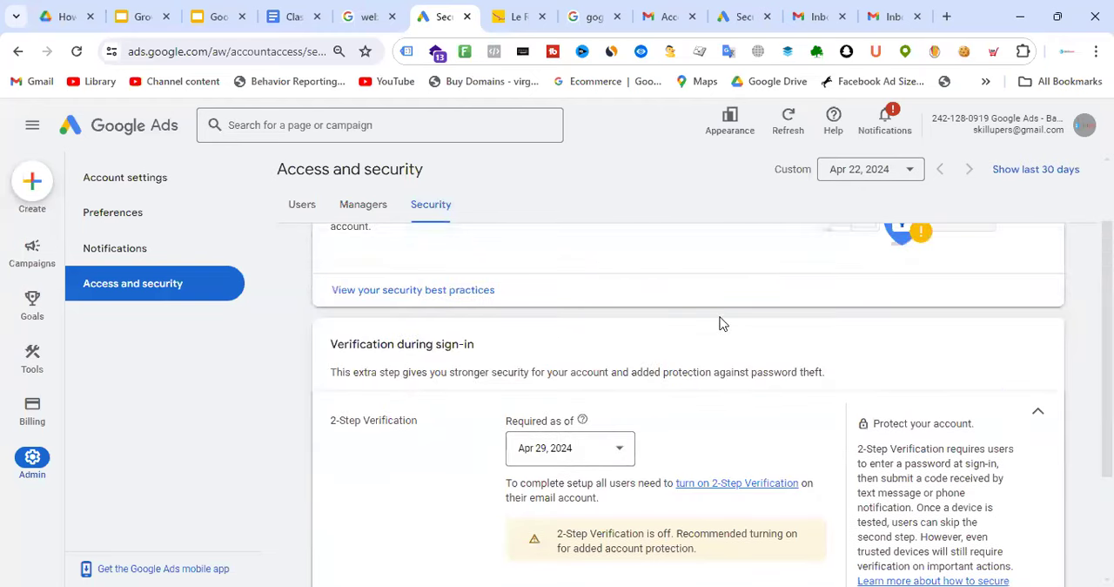
scroll(703, 305, up, 1)
scroll(627, 357, down, 3)
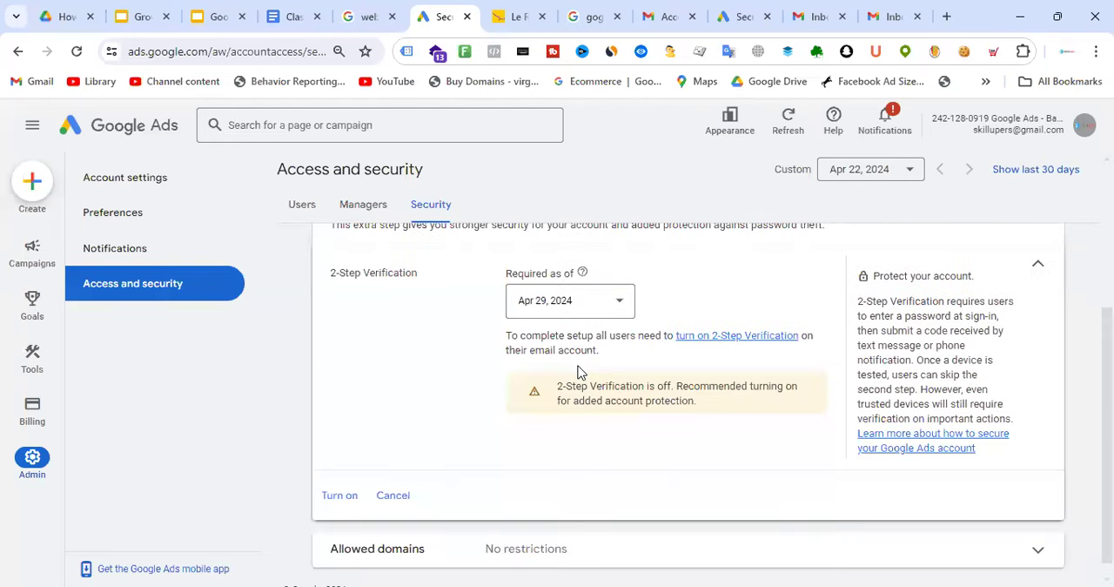
drag(330, 272, 418, 277)
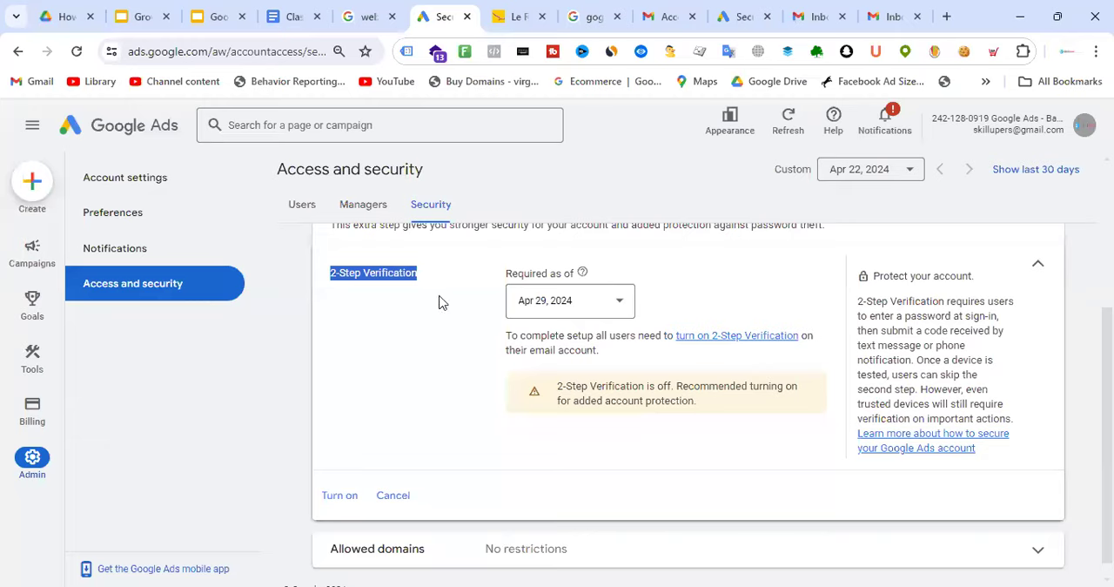
scroll(452, 333, up, 2)
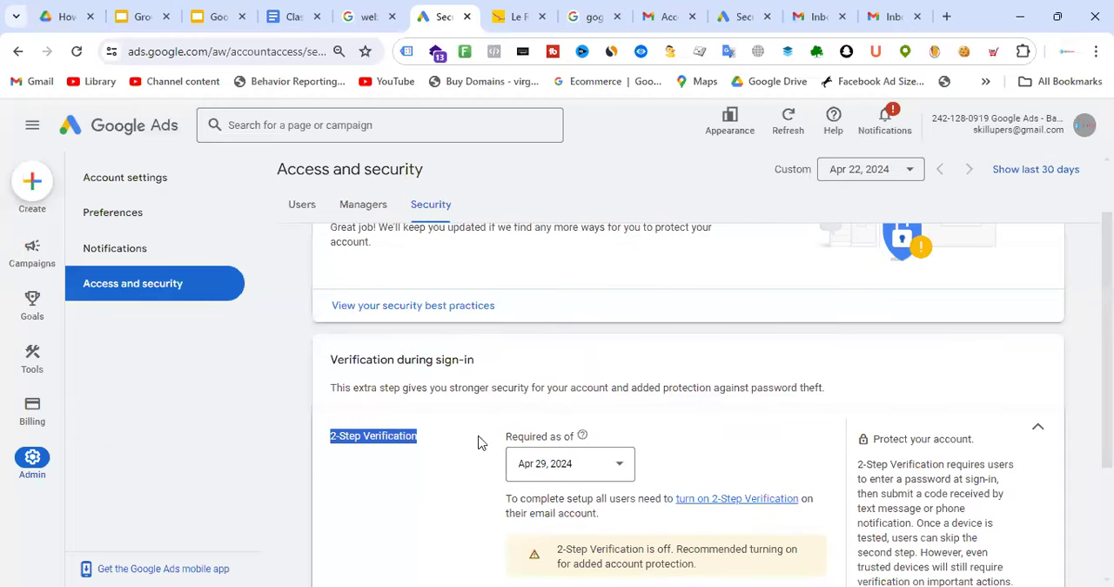
scroll(453, 418, down, 1)
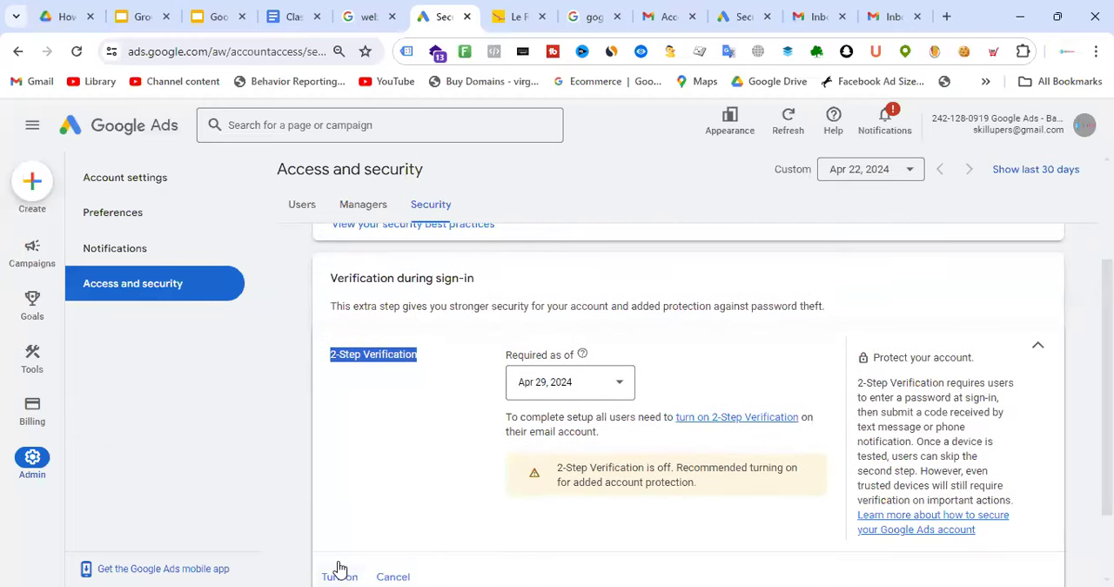
scroll(605, 270, up, 2)
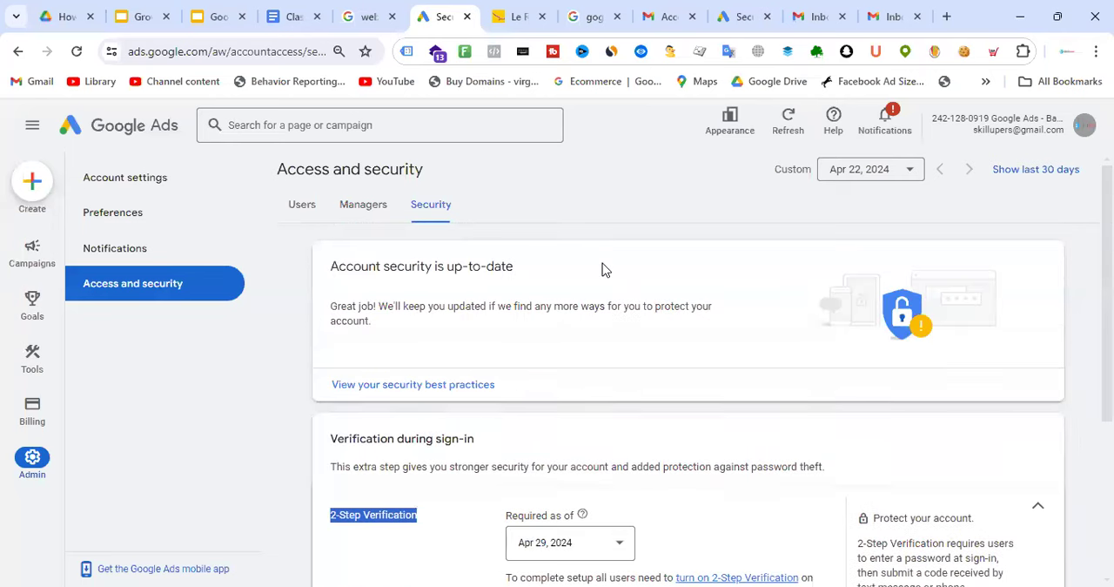
click(301, 209)
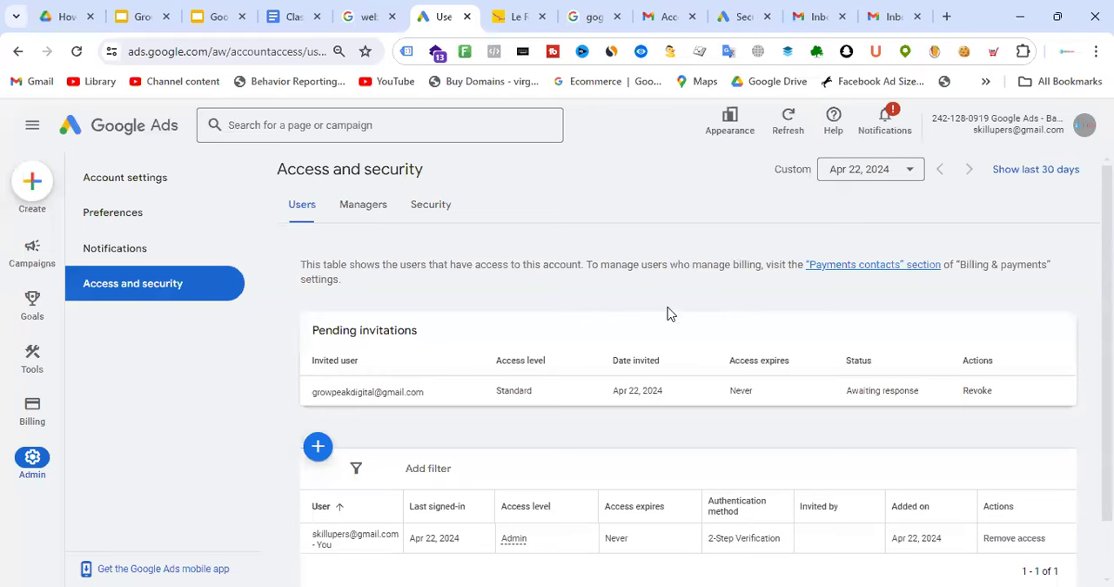
click(443, 214)
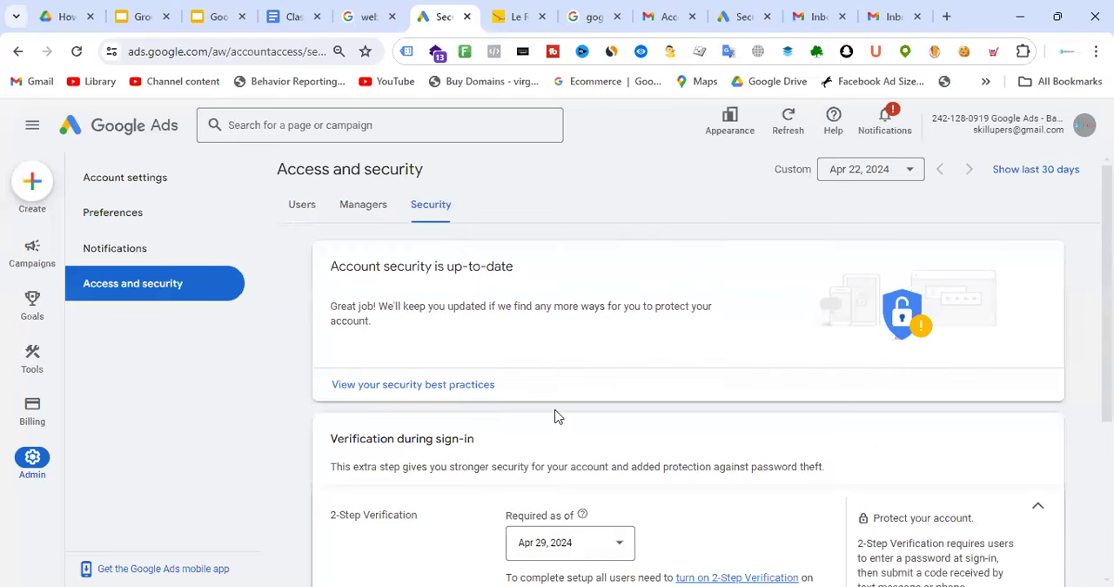
Try to save gmail.com and skilluper.com together as allowed e-mail domains for invitations to this account
scroll(554, 418, down, 2)
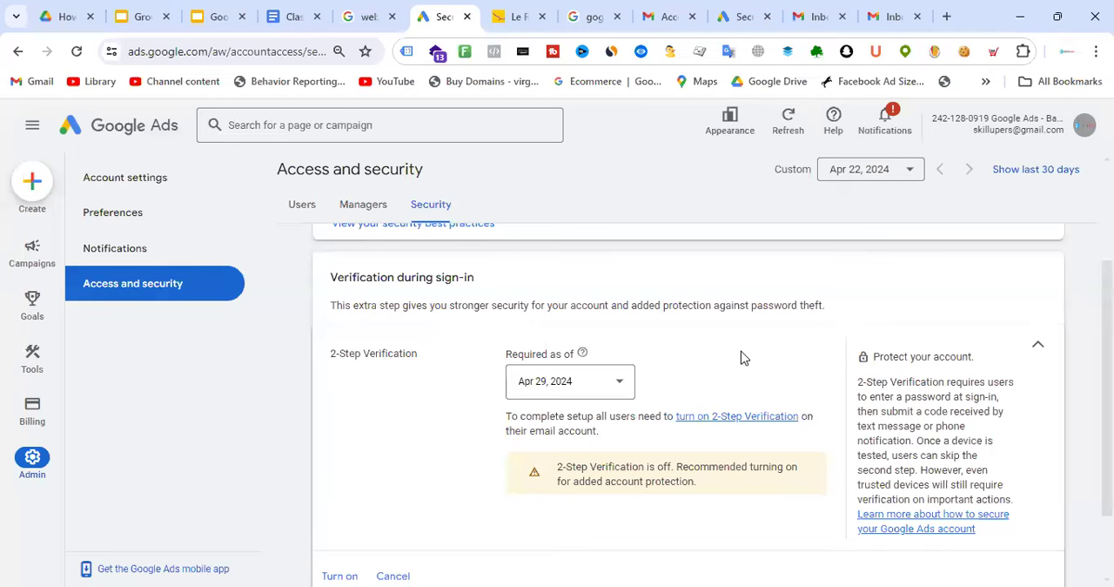
scroll(742, 357, down, 2)
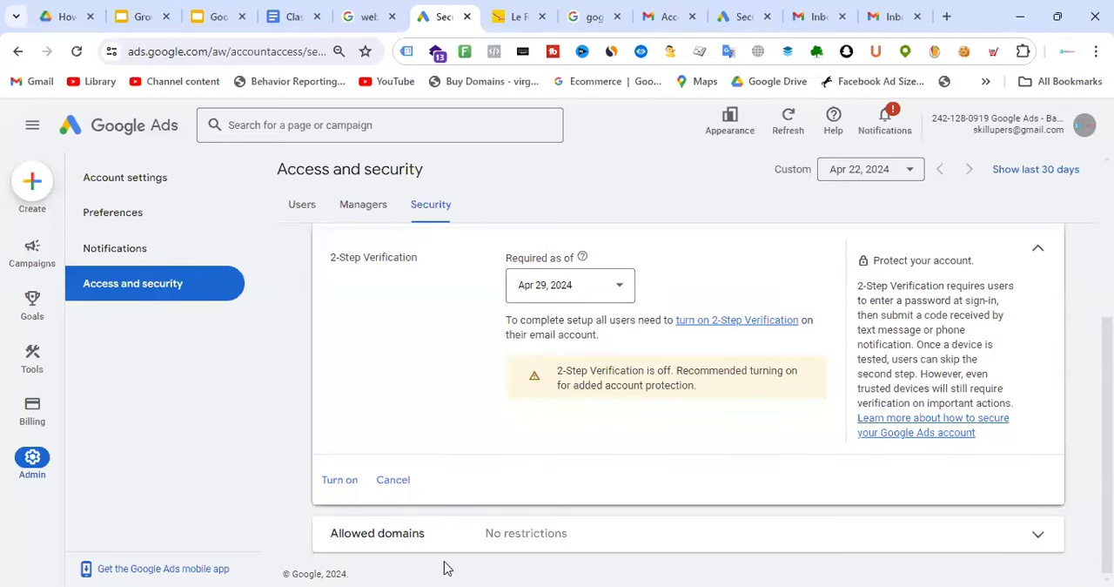
click(426, 538)
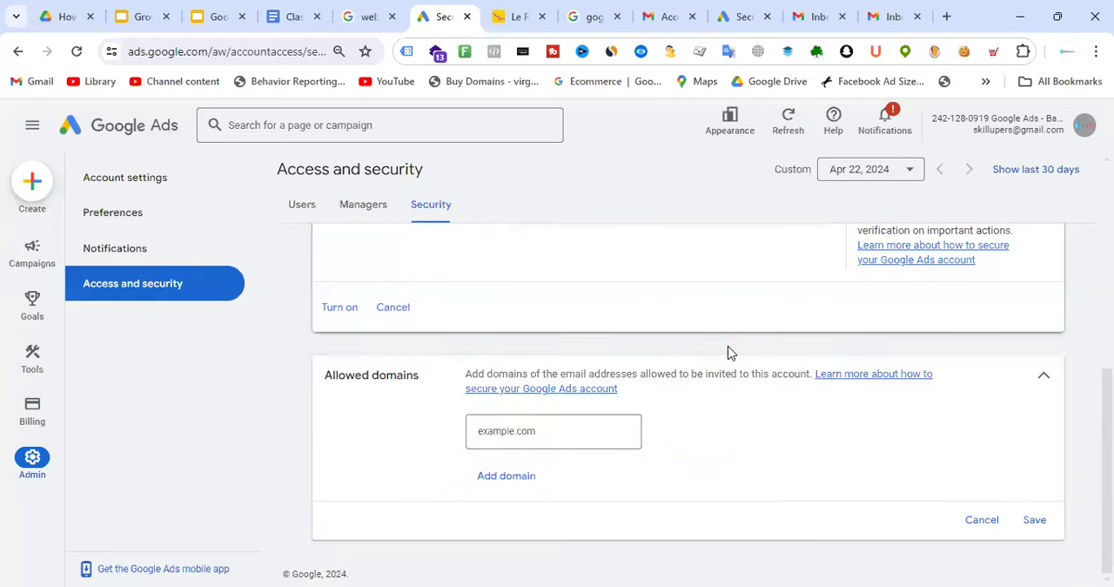
click(579, 430)
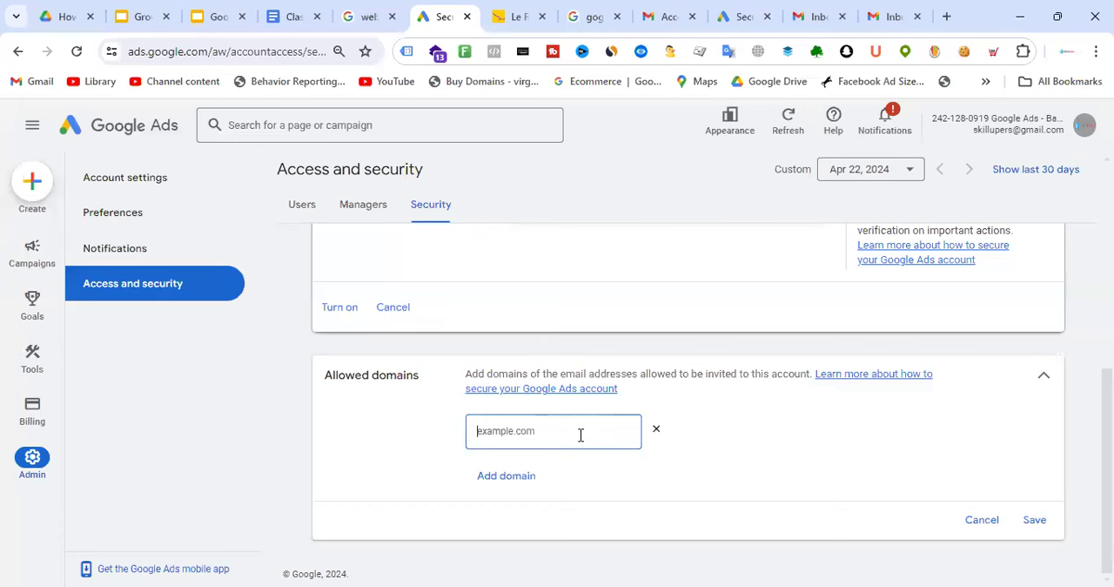
text(gmail.com)
click(525, 484)
click(560, 492)
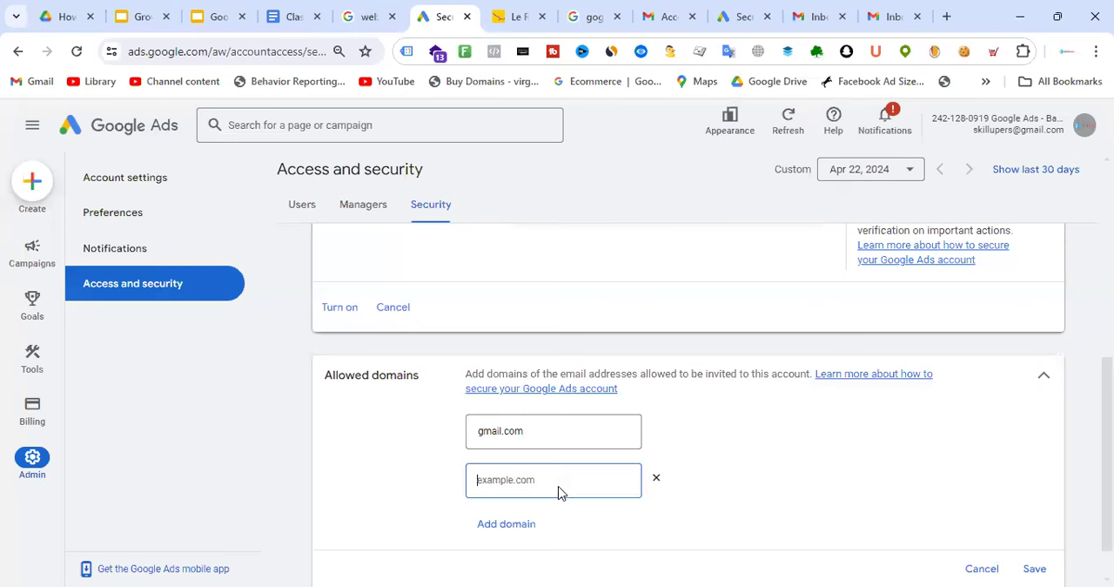
text(skilluper.com)
click(1034, 569)
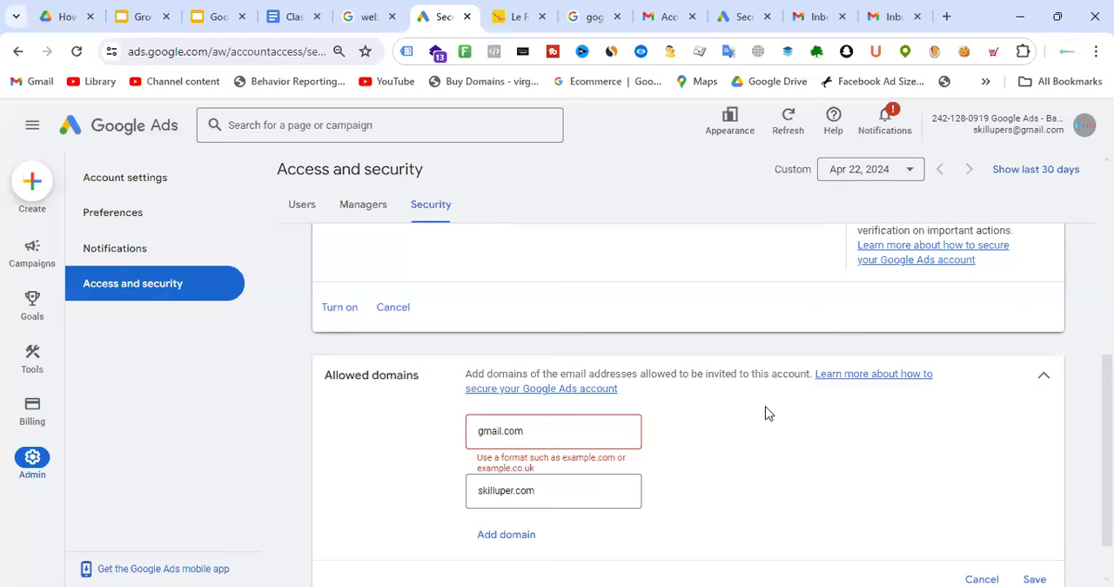
click(981, 568)
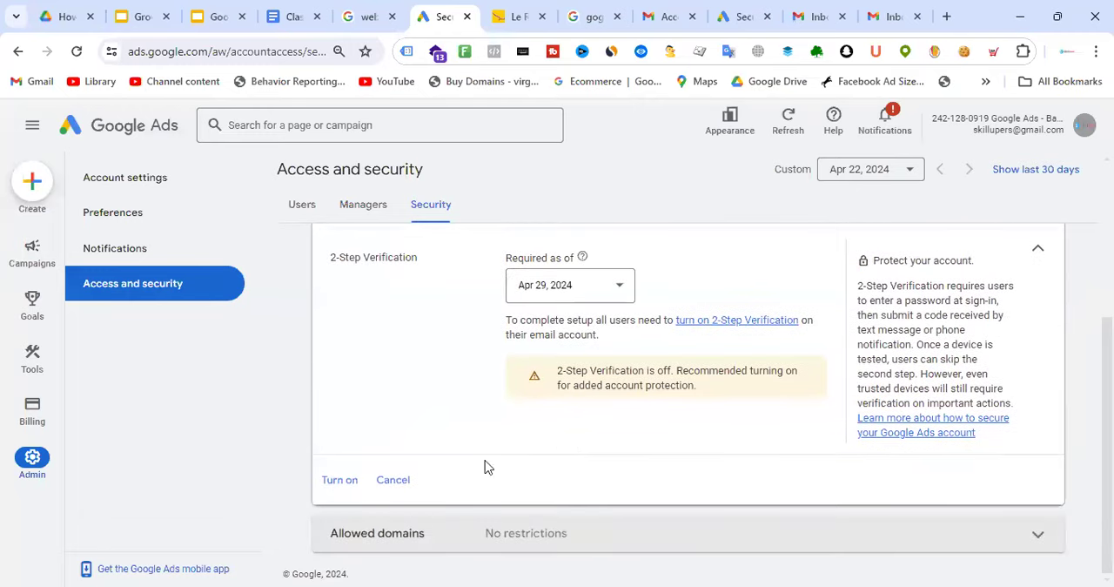
Add gmail.com as an allowed domain for the account and save the setting
click(416, 538)
click(563, 429)
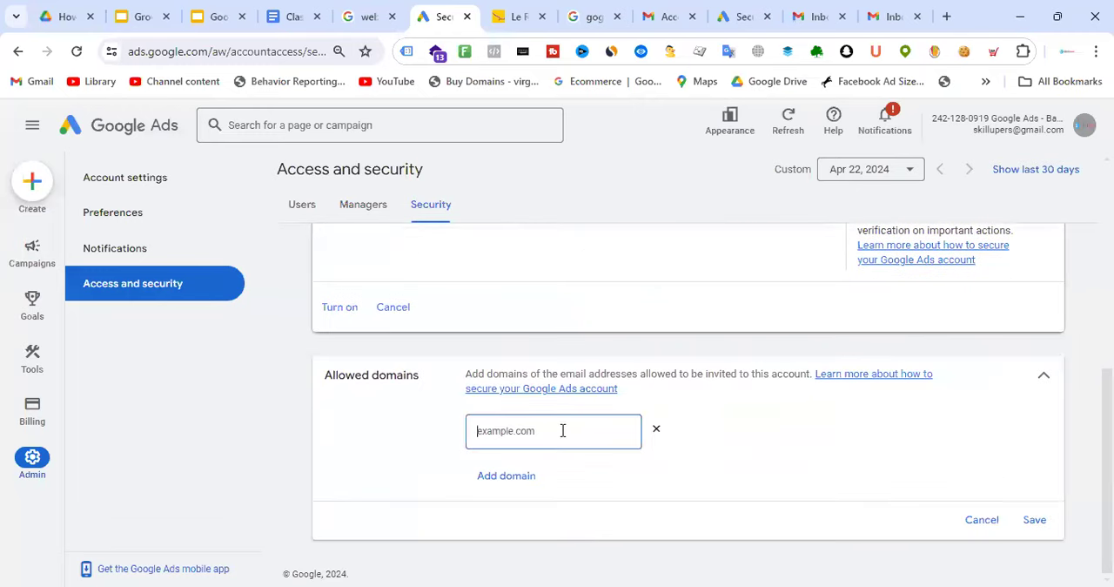
text(gmail.com)
click(1035, 519)
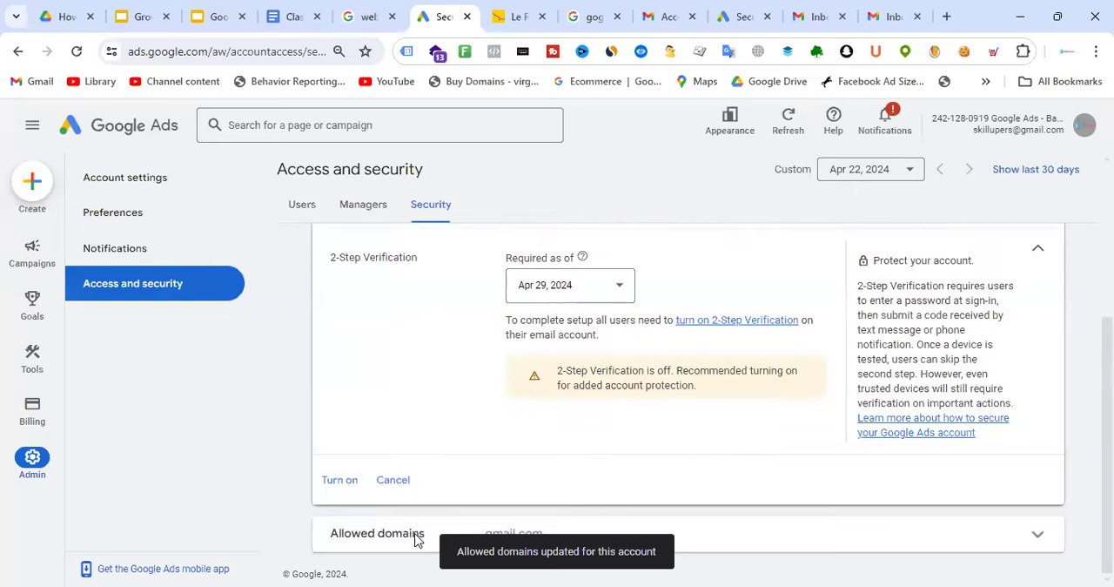
Add skilluper.com as a second allowed domain, save the setting and reopen the allowed domains for review
click(402, 533)
click(520, 477)
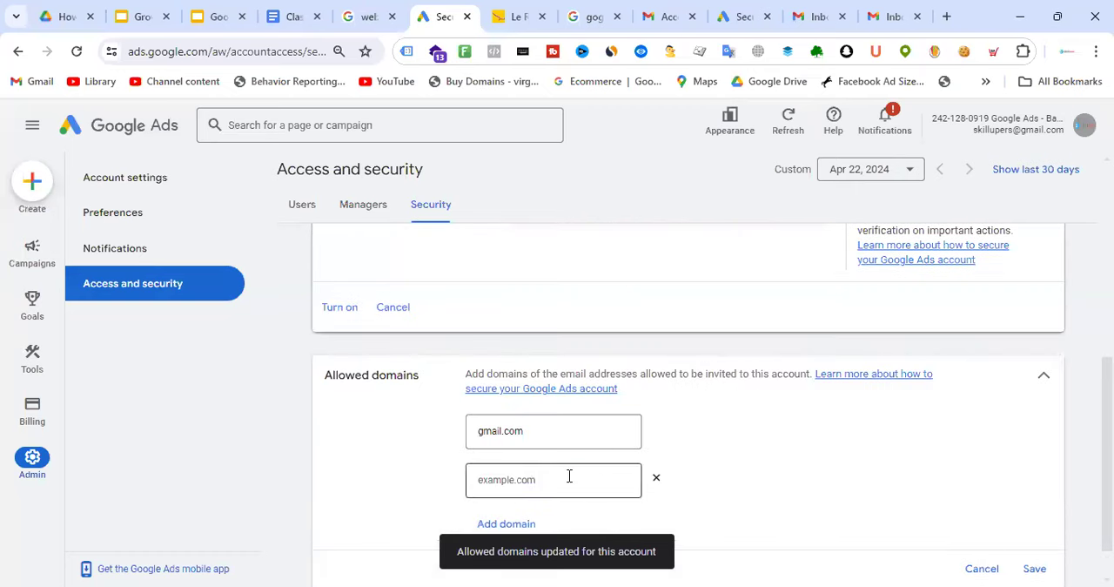
text(skillupe)
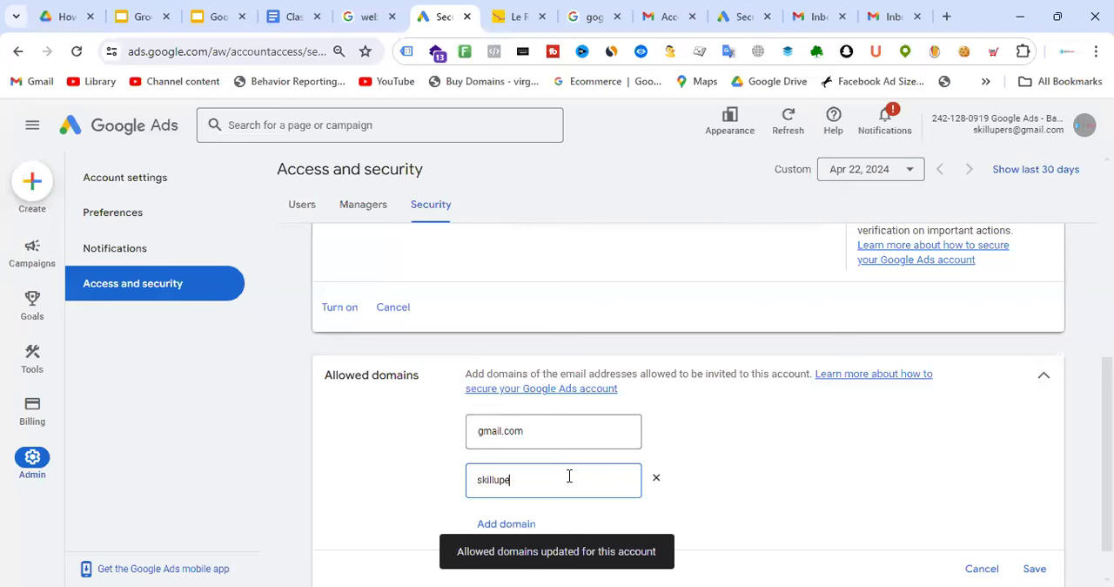
text(r.com)
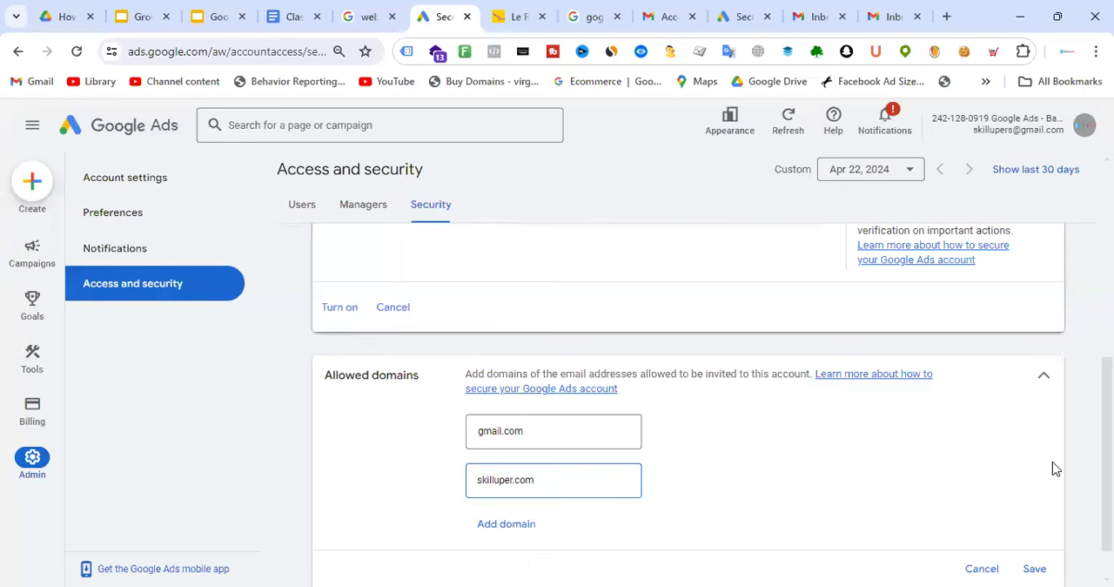
click(1034, 568)
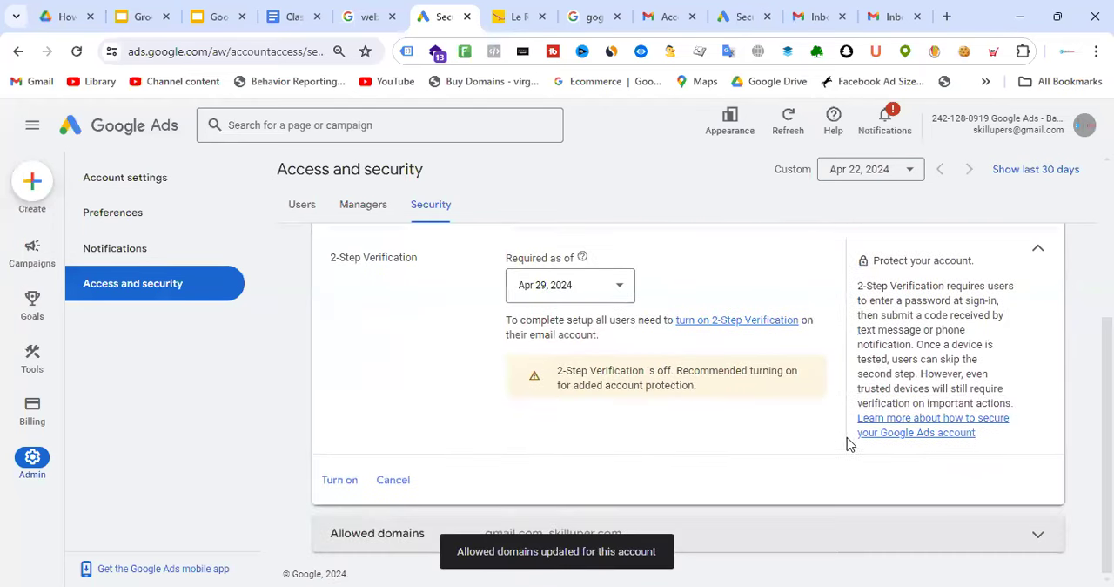
click(593, 531)
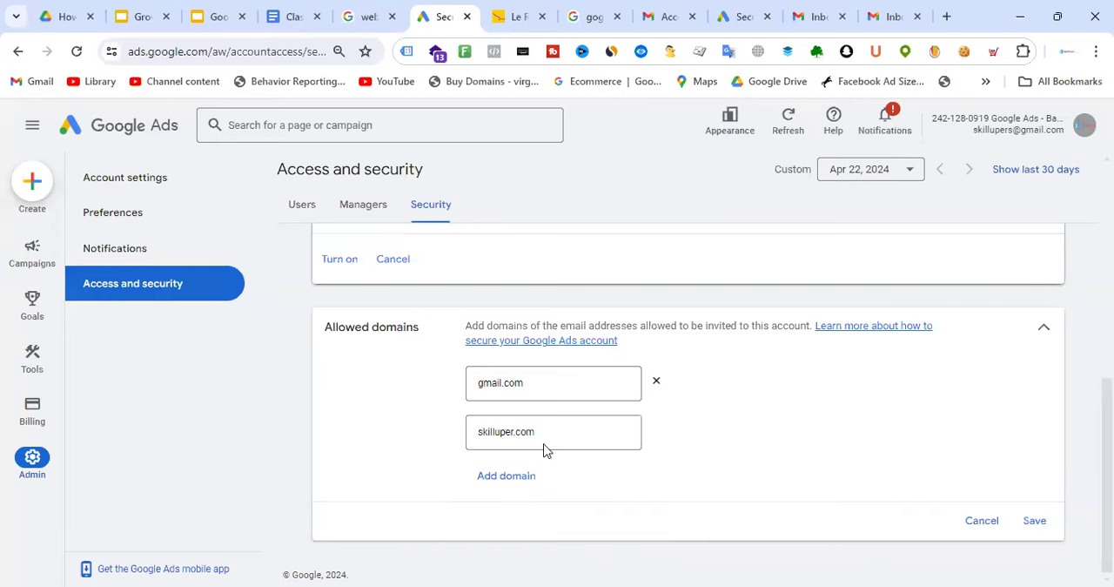
Switch to the Class Note - Batch-18 document and add a sample gmail.com e-mail address above the Class-02: Homework-02 heading
drag(559, 433, 452, 430)
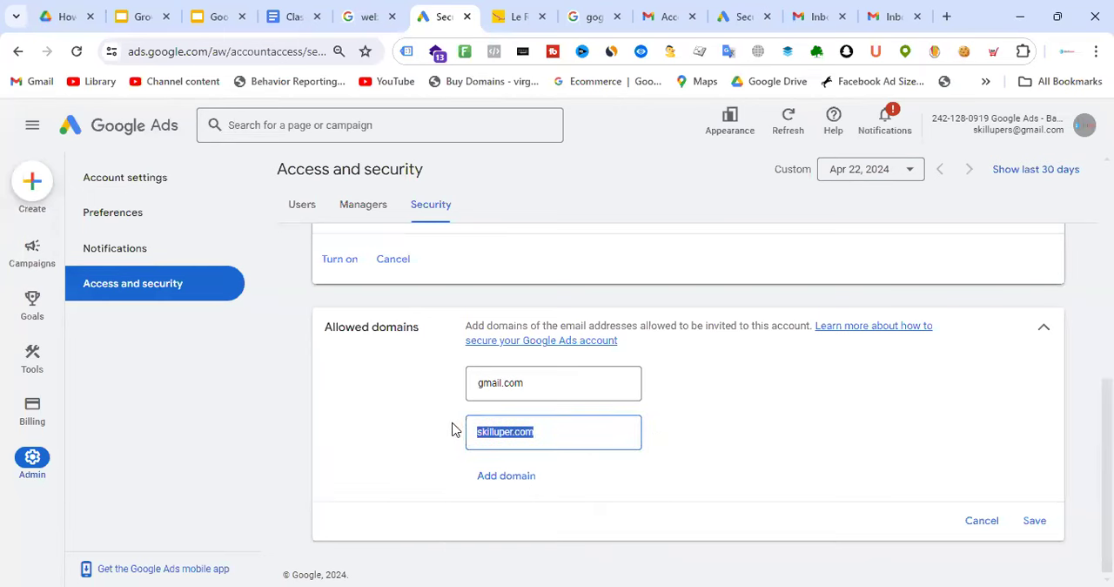
click(297, 7)
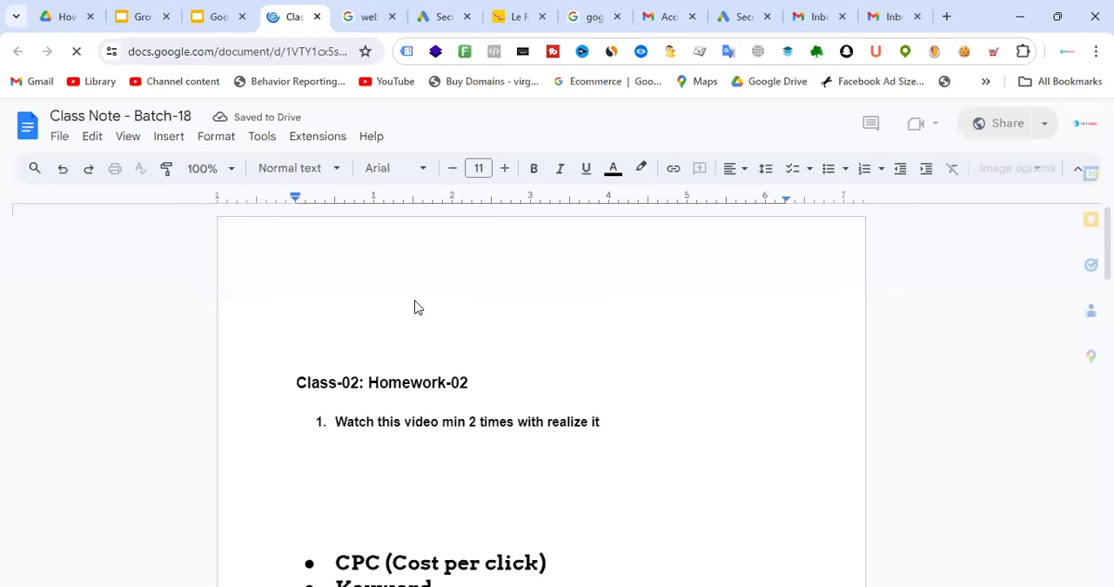
key(Return)
key(Return)
key(Return)
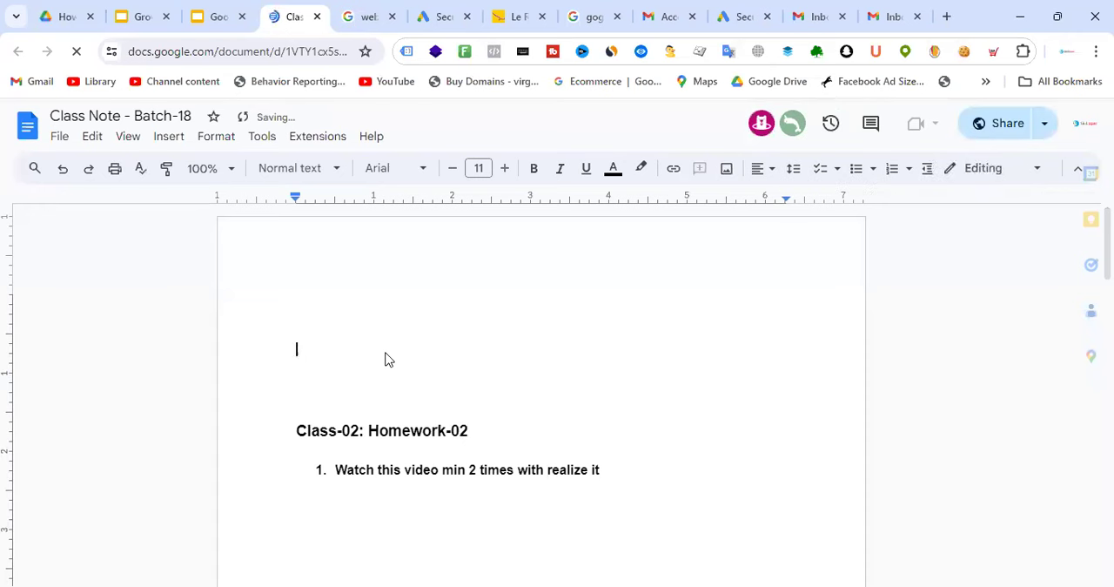
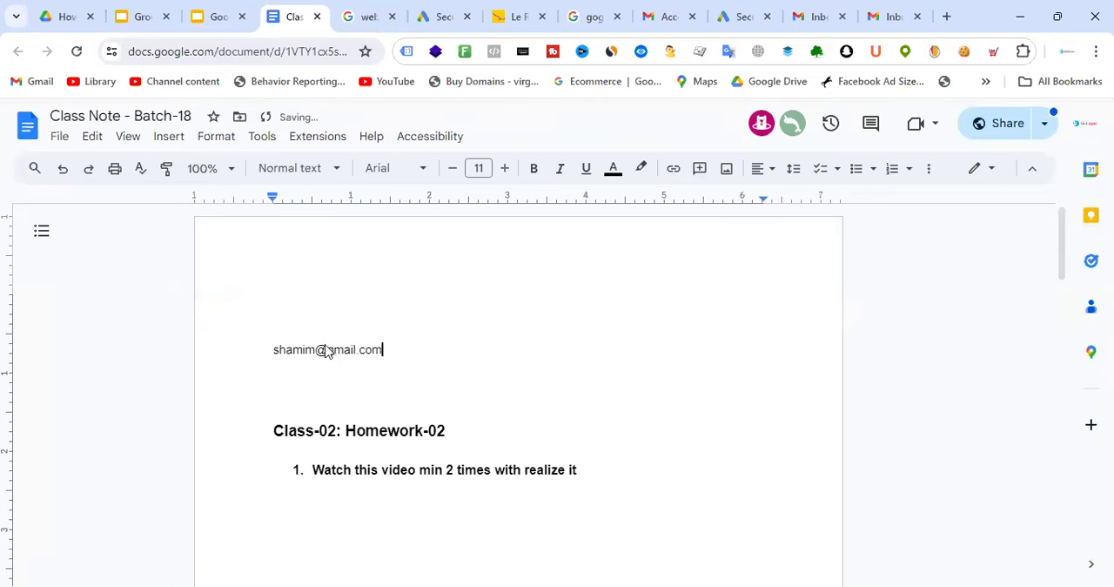
Highlight the gmail.com domain and the username separately in the sample address to distinguish its two parts
drag(328, 350, 383, 353)
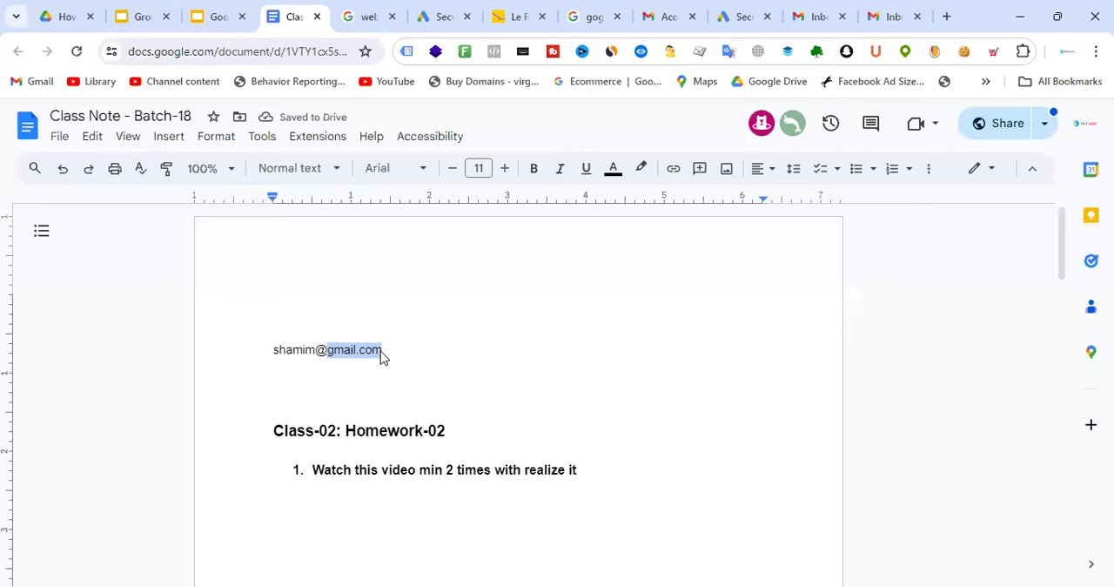
click(316, 354)
drag(316, 351, 264, 351)
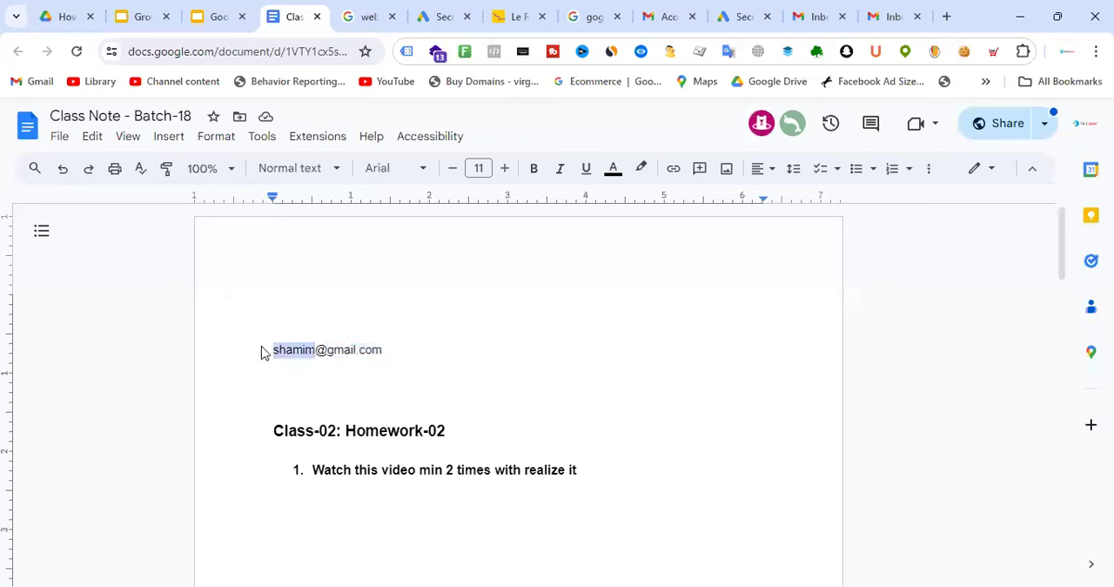
Add a second sample e-mail address below the first, using the same username with the skilluper.com domain
click(435, 365)
key(Return)
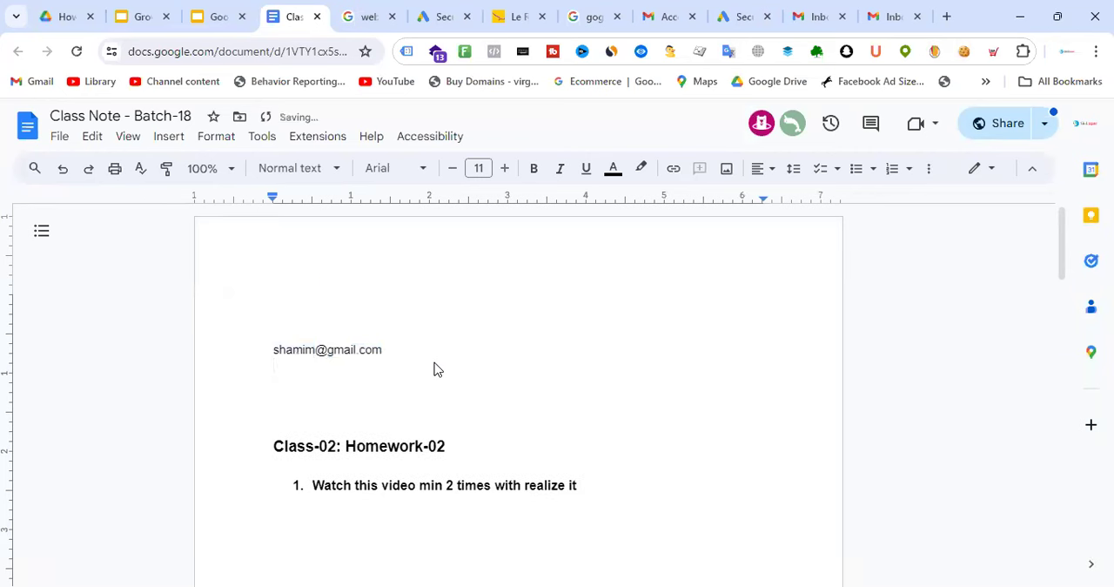
text(skilluper.com)
click(276, 386)
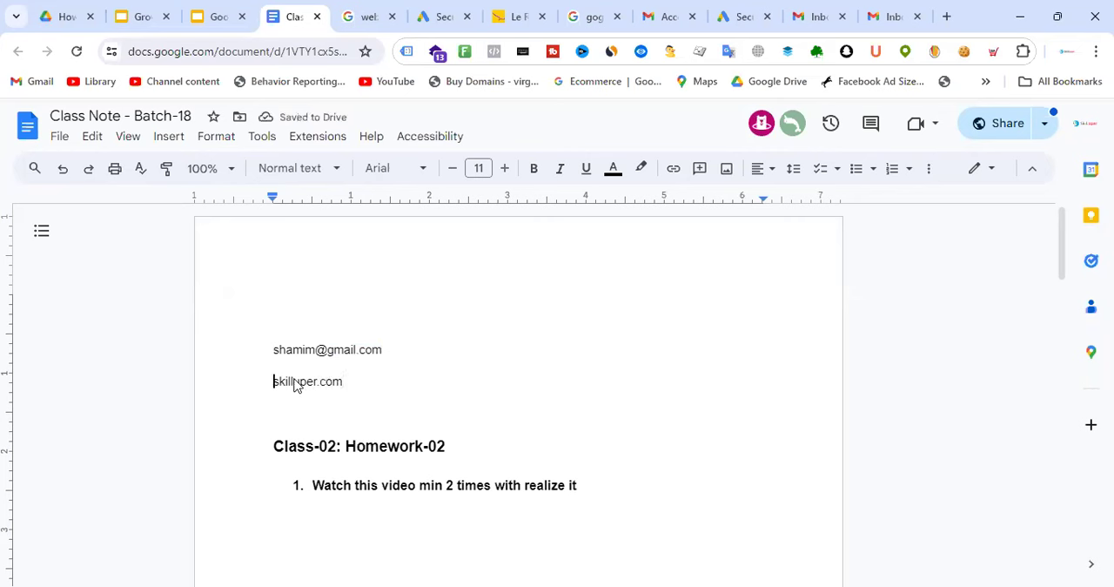
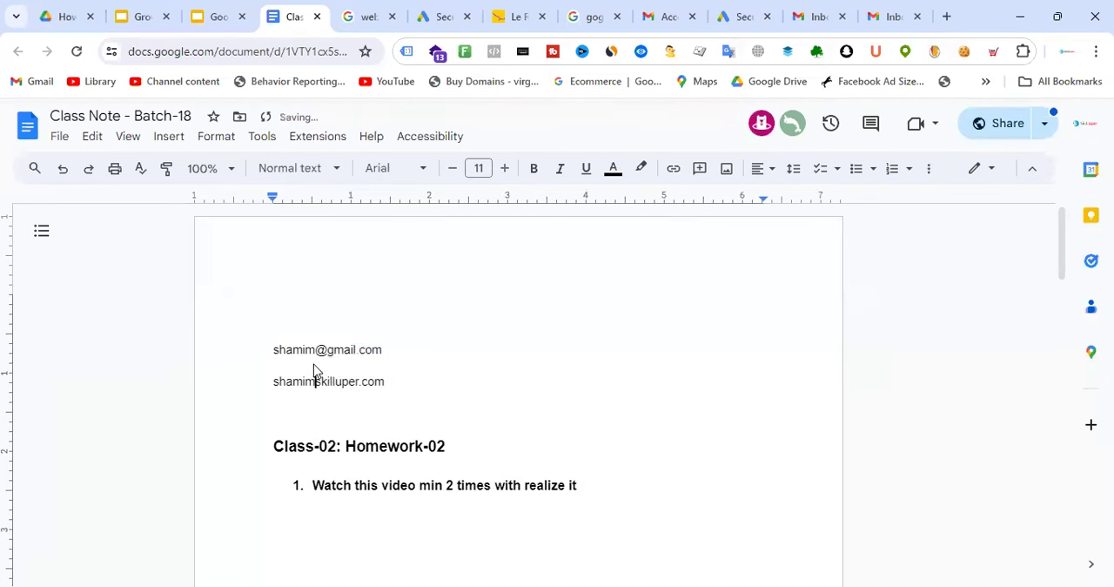
click(452, 369)
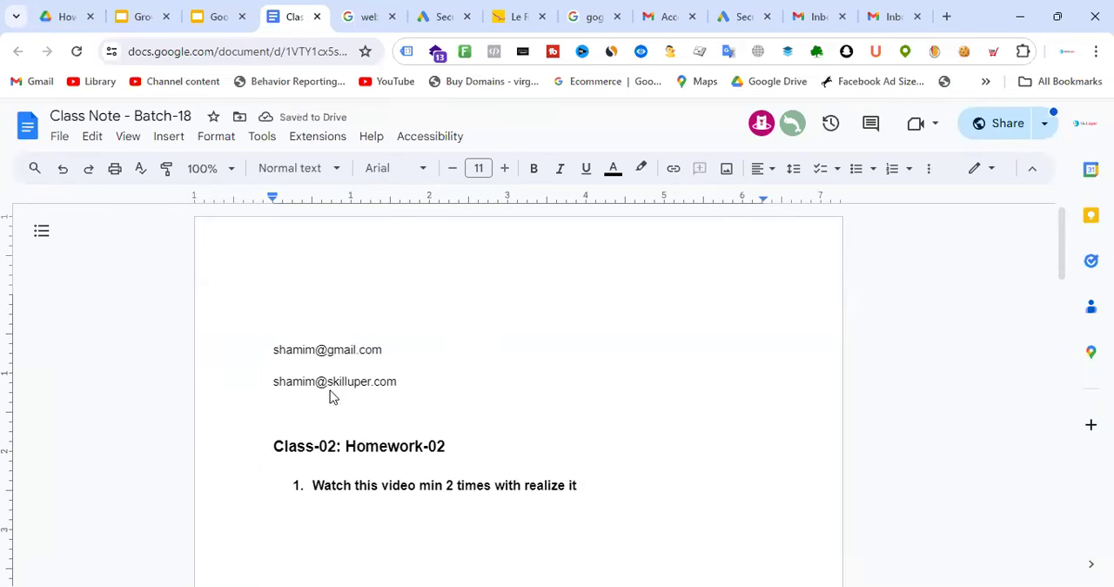
Compare the domain parts of the two sample addresses by highlighting gmail.com and skilluper.com in turn
drag(330, 391, 398, 388)
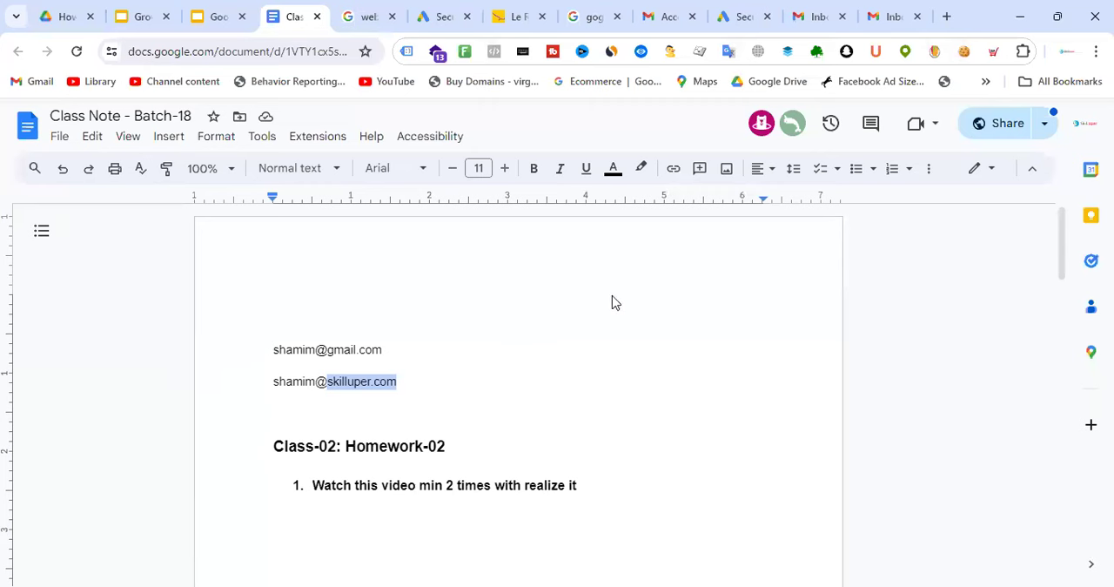
click(463, 363)
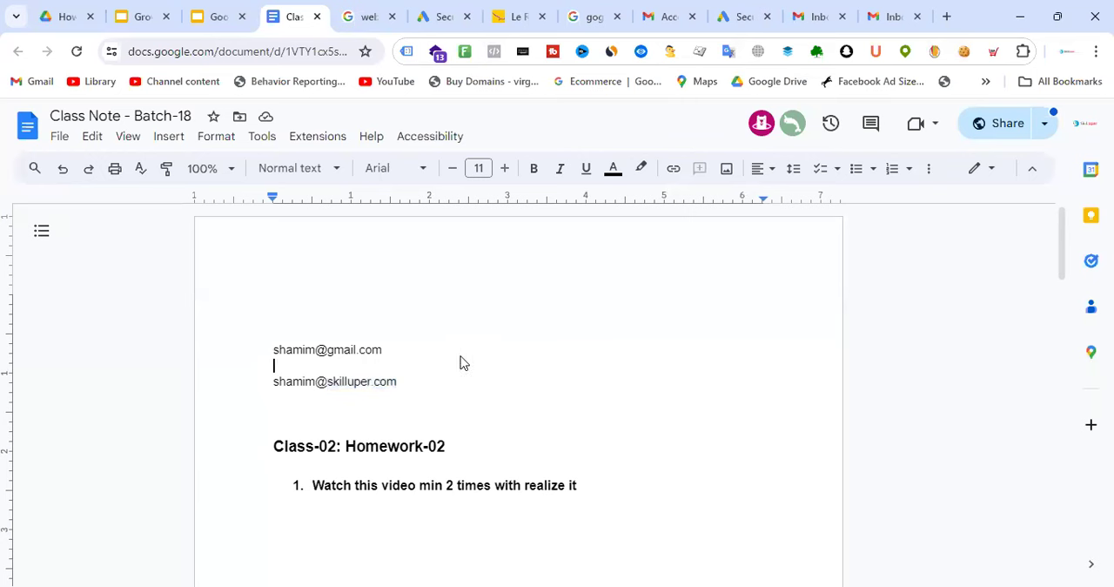
drag(315, 349, 372, 350)
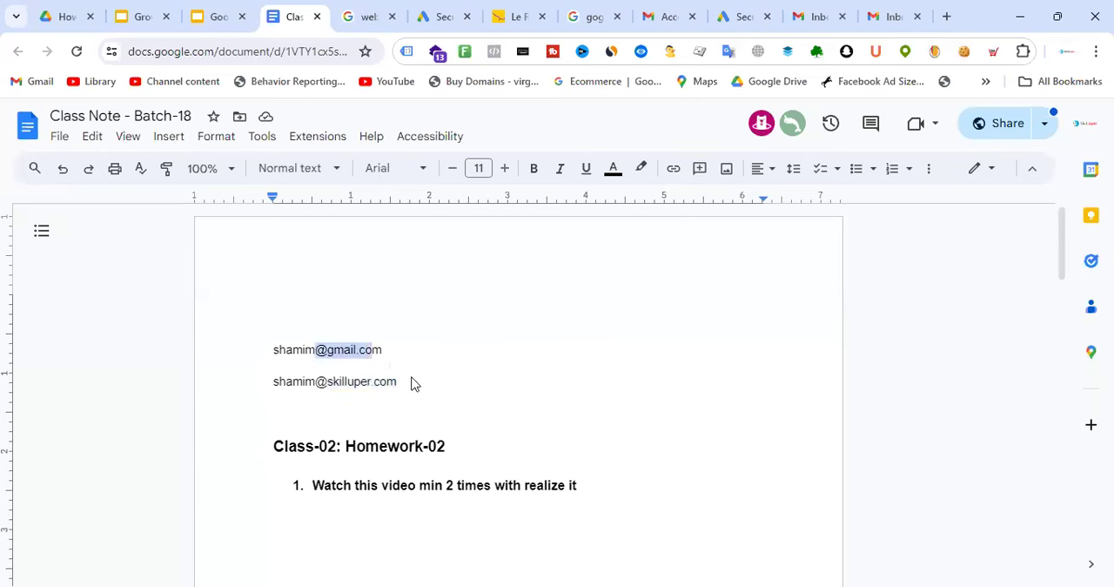
drag(414, 384, 325, 386)
click(426, 393)
drag(401, 384, 329, 383)
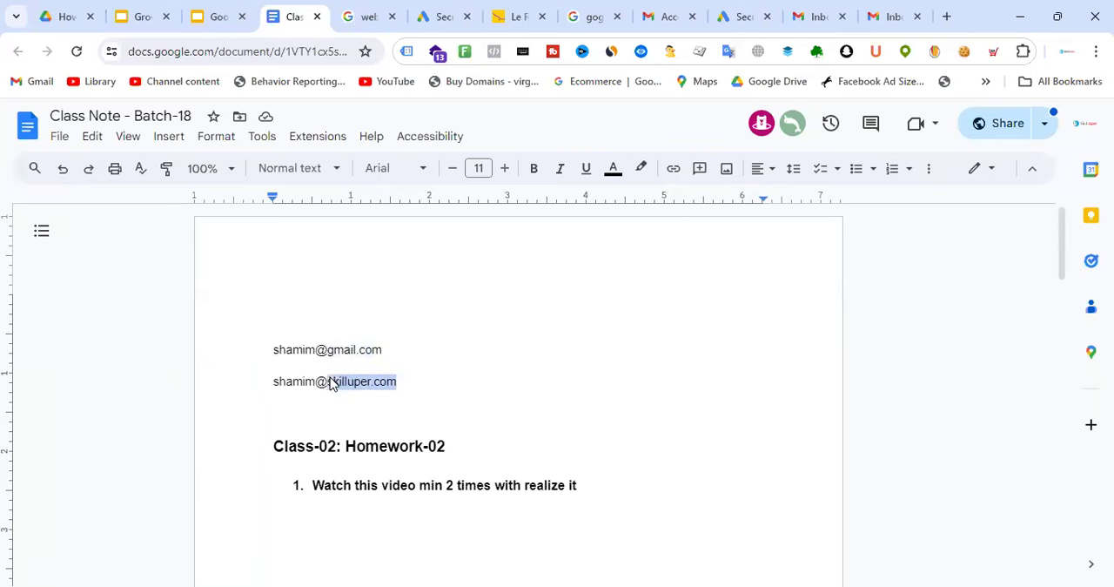
click(425, 390)
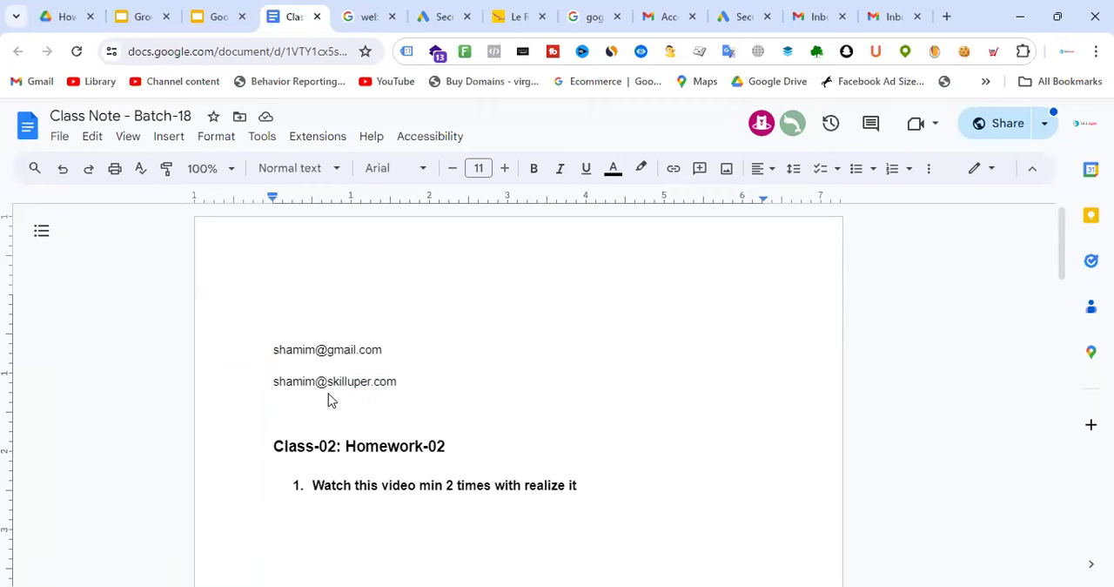
drag(328, 389, 399, 387)
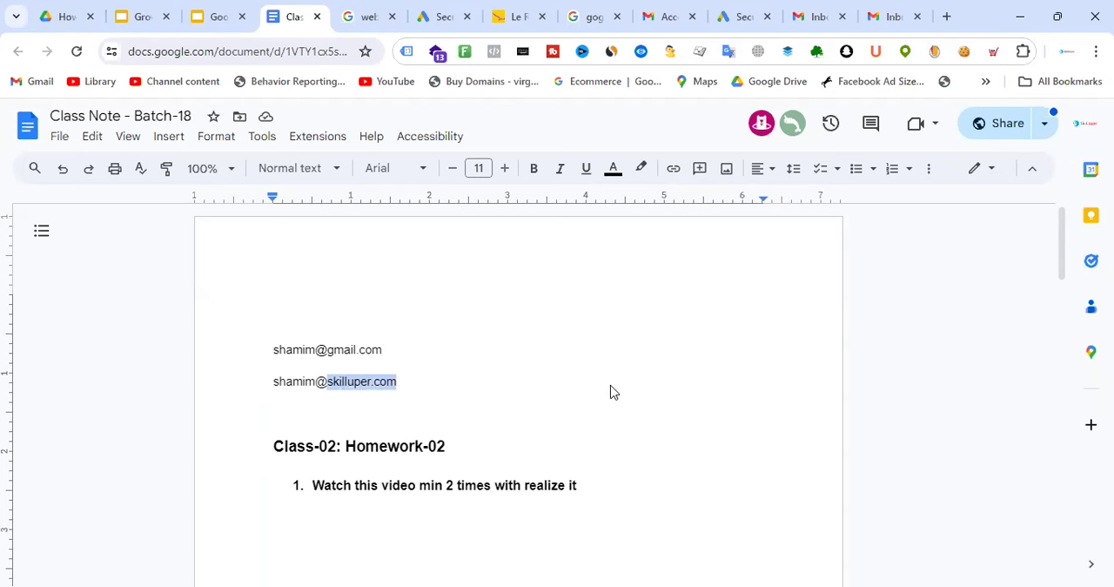
drag(424, 390, 326, 385)
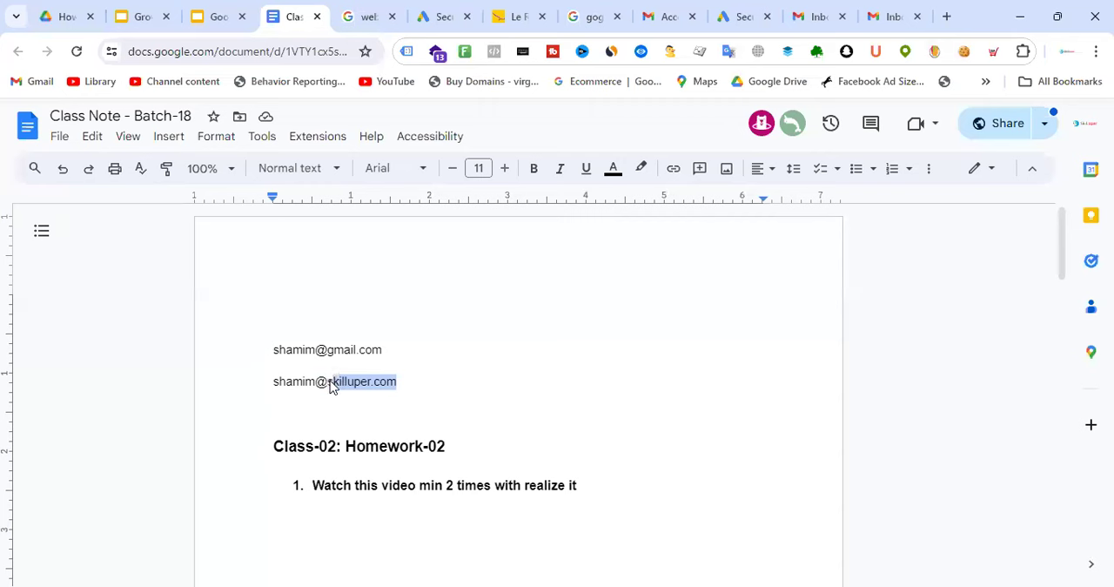
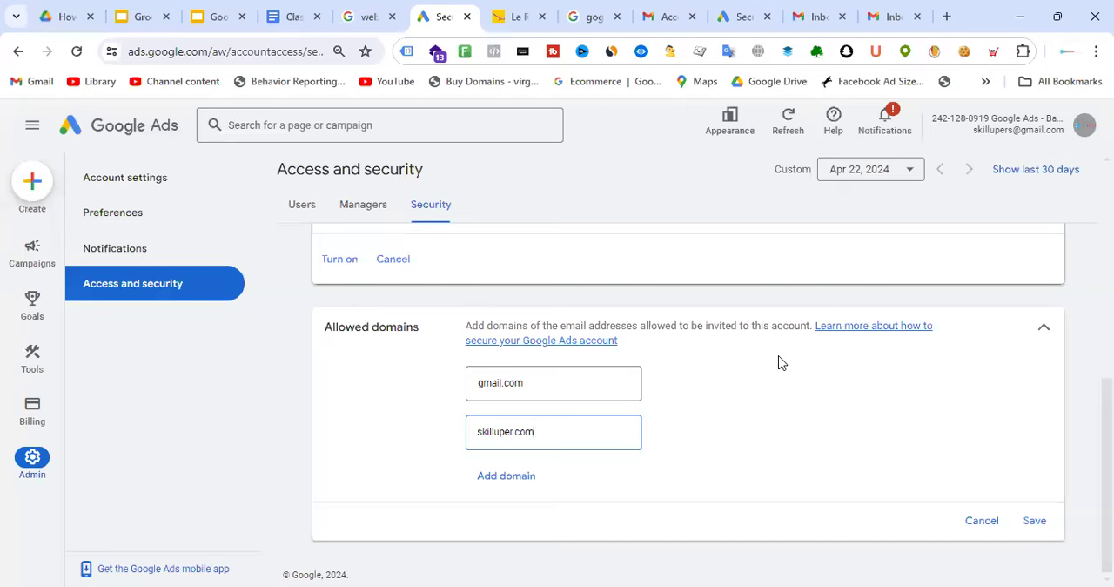
Try to invite a user with an e-mail address on the lereve.com domain, giving them Standard access to the account
click(289, 207)
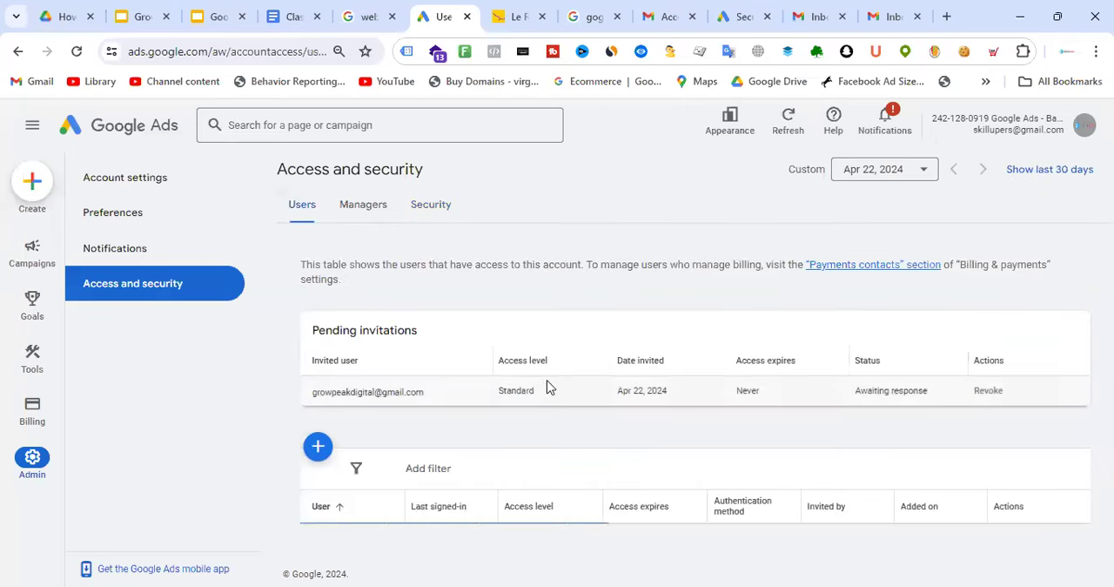
click(316, 448)
click(405, 351)
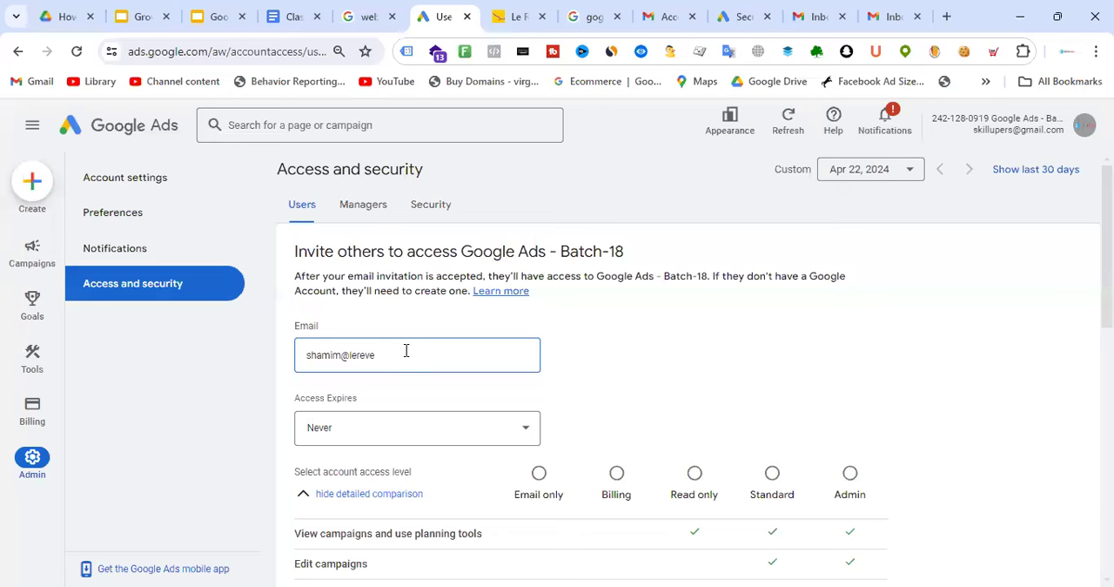
scroll(622, 346, down, 1)
click(772, 393)
scroll(670, 328, down, 1)
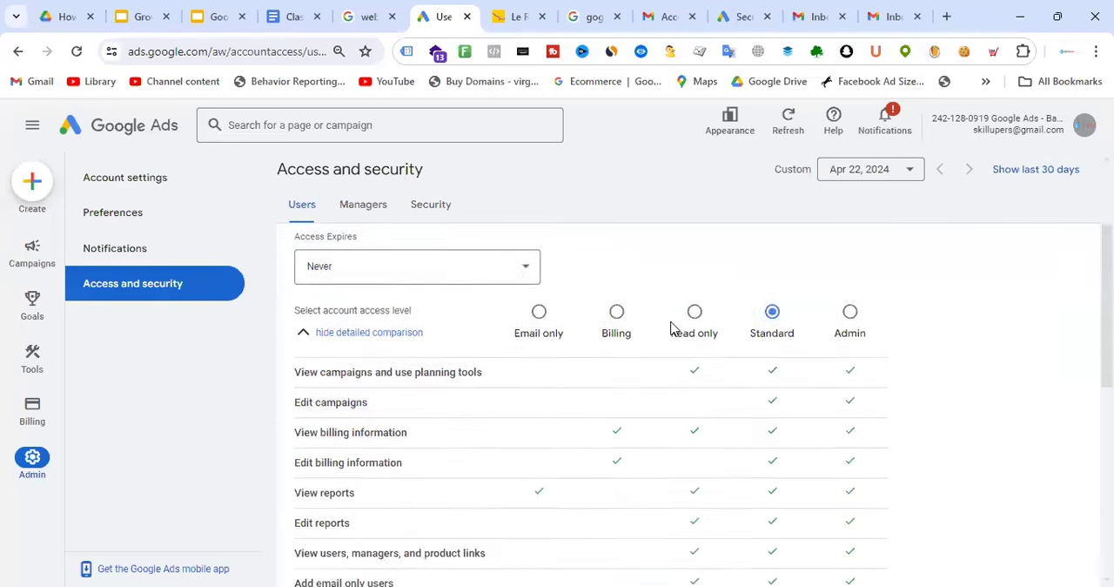
scroll(670, 328, down, 3)
click(343, 452)
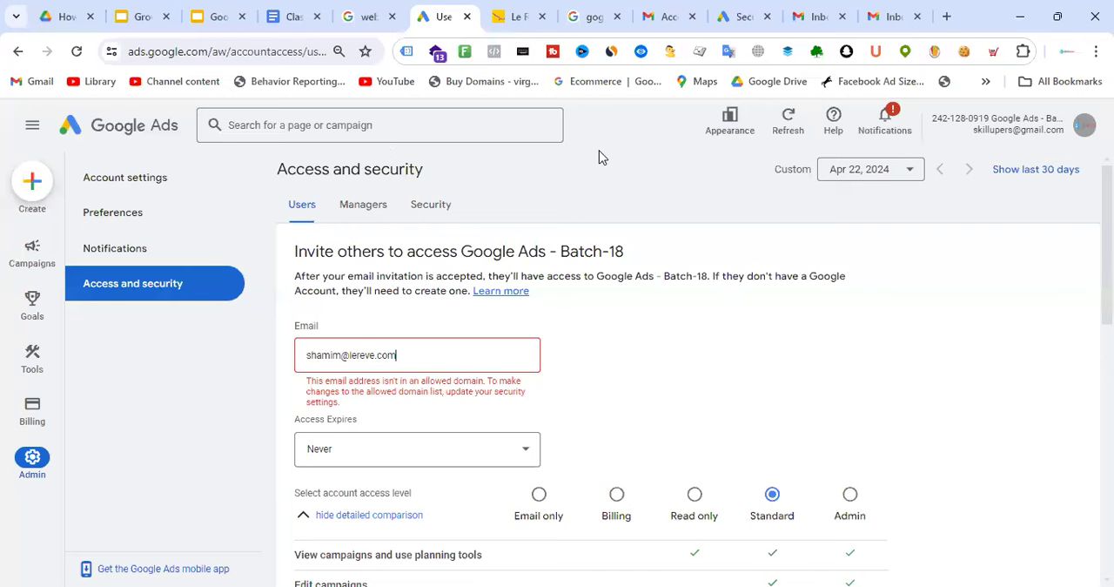
Check the Le Reve website's domain and return to review the invitation form against the allowed domains
click(518, 16)
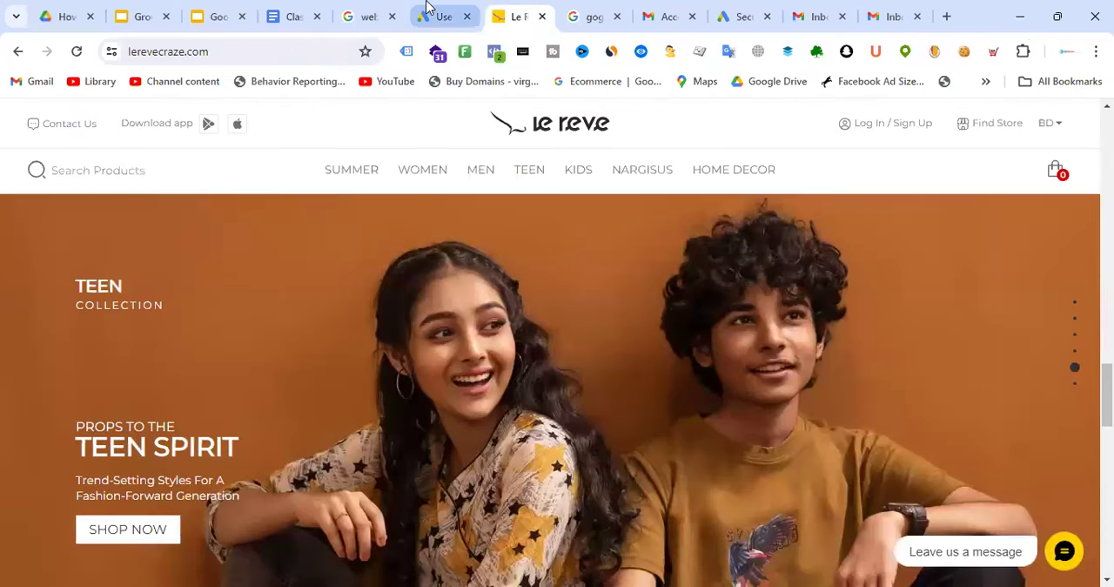
click(435, 16)
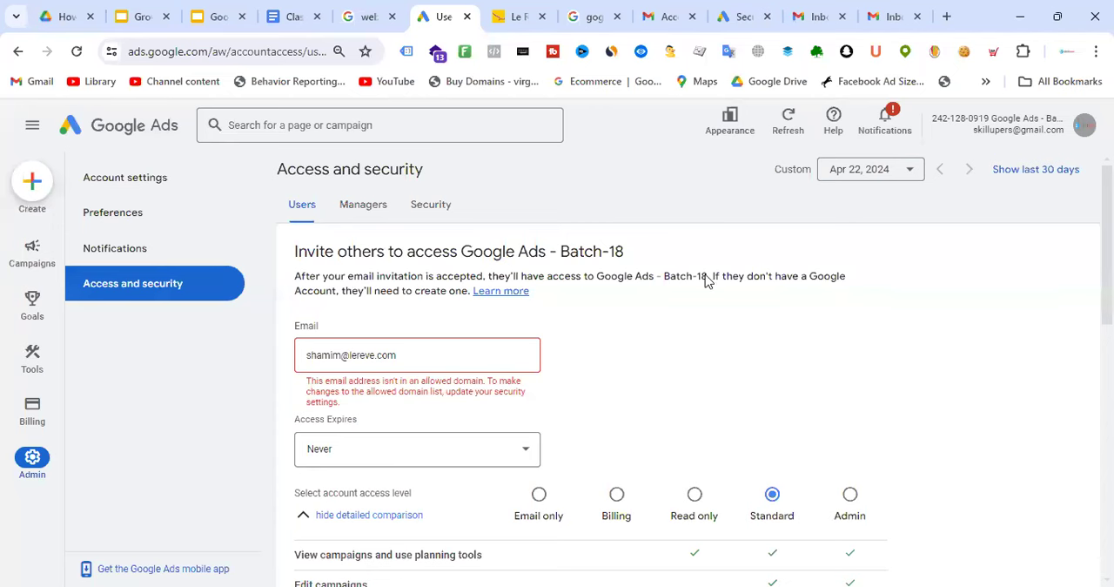
scroll(550, 455, down, 5)
scroll(550, 455, down, 1)
scroll(721, 307, up, 7)
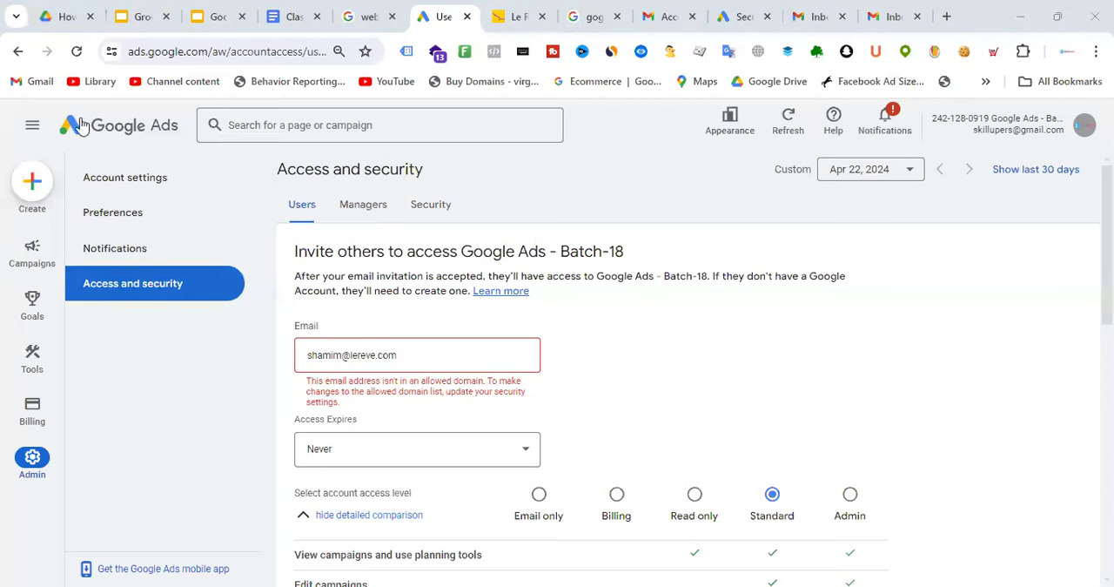
Leave the user invitation for the campaigns overview and close both open Gmail inboxes
click(35, 251)
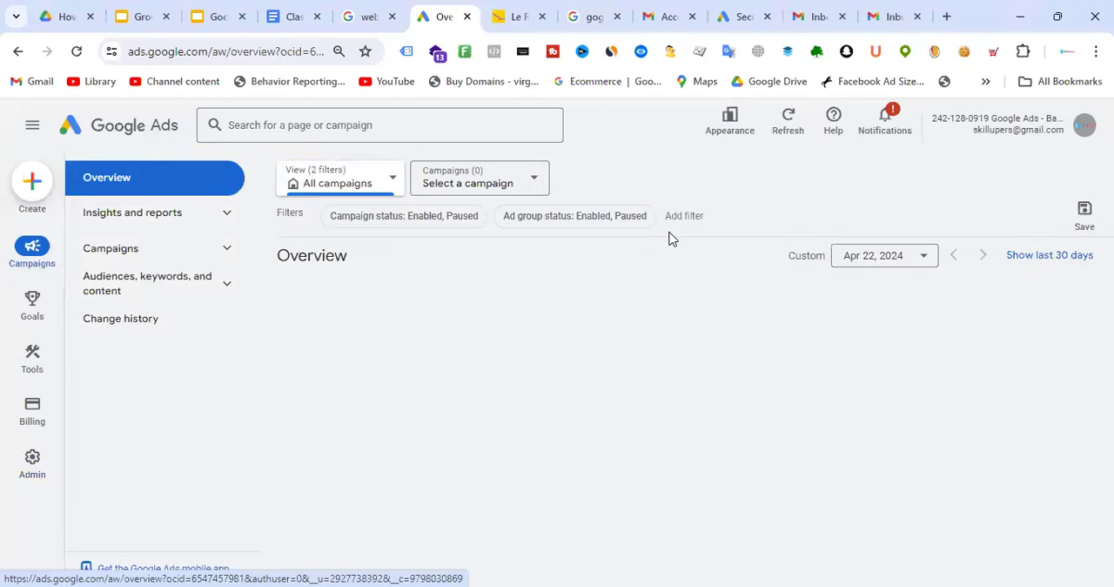
click(826, 12)
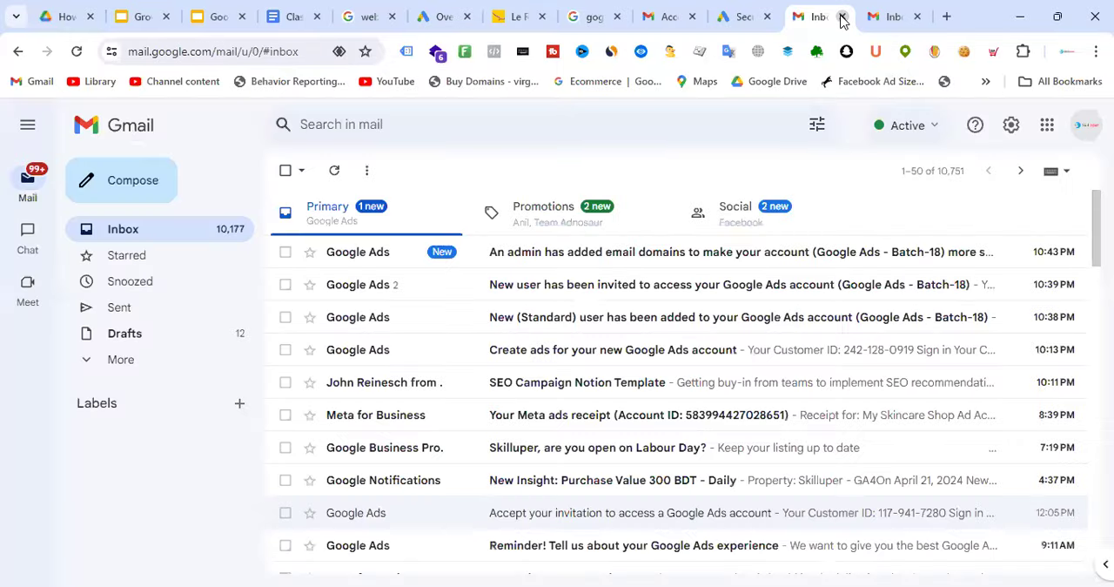
click(841, 17)
click(842, 17)
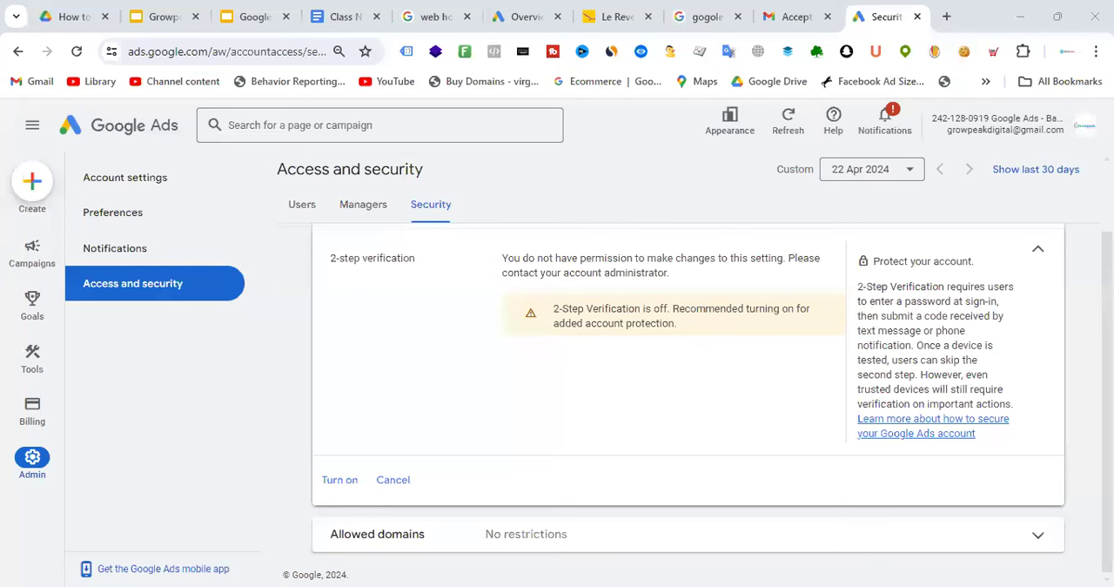
Return to the administrator's Google Ads overview and open the Amberlife account from the list of accessible accounts
scroll(537, 278, up, 1)
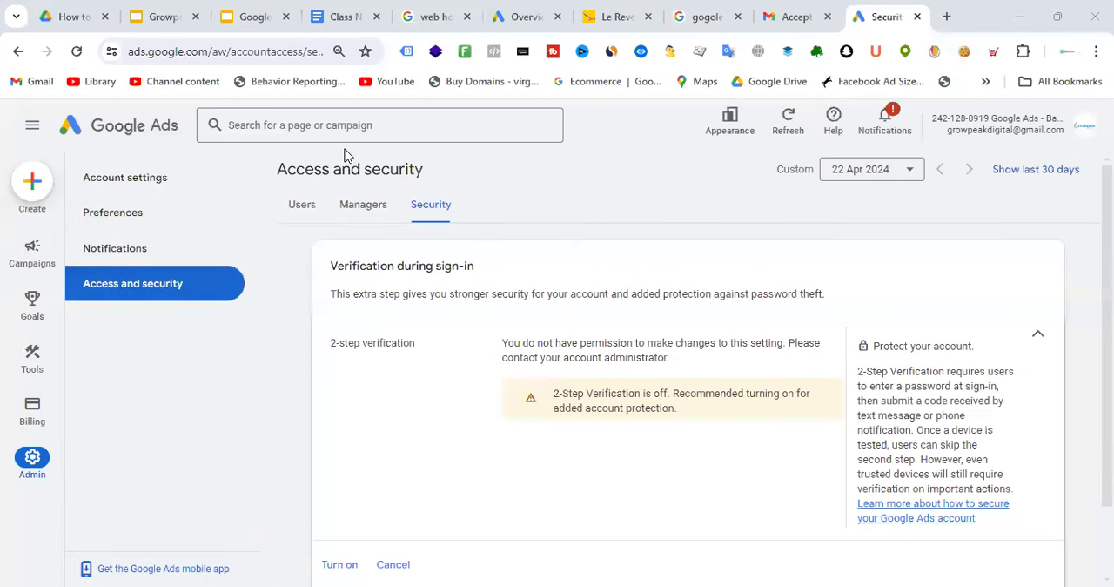
click(525, 14)
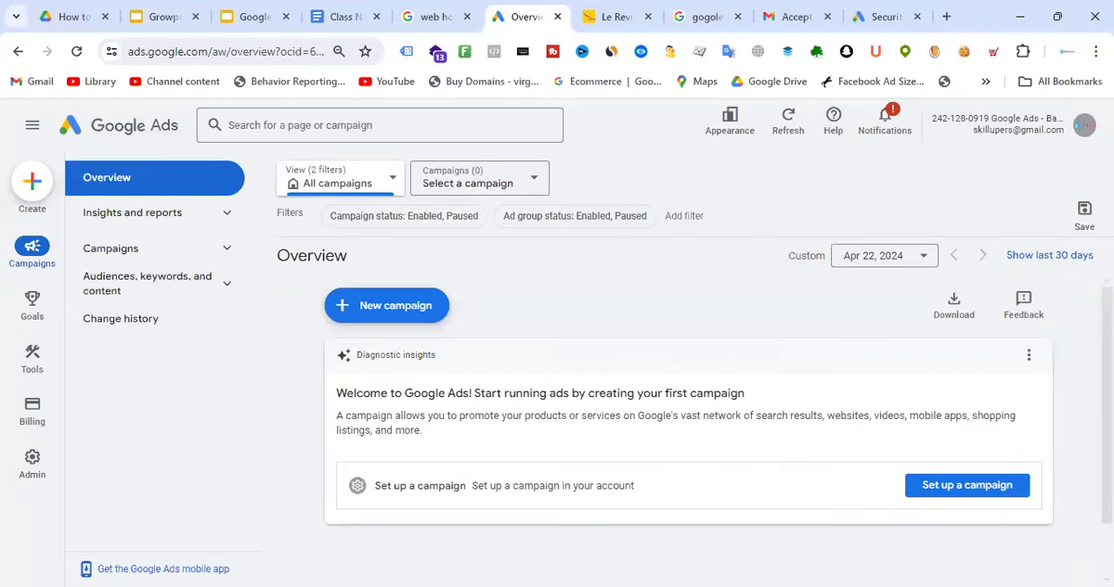
click(1084, 124)
scroll(890, 378, up, 5)
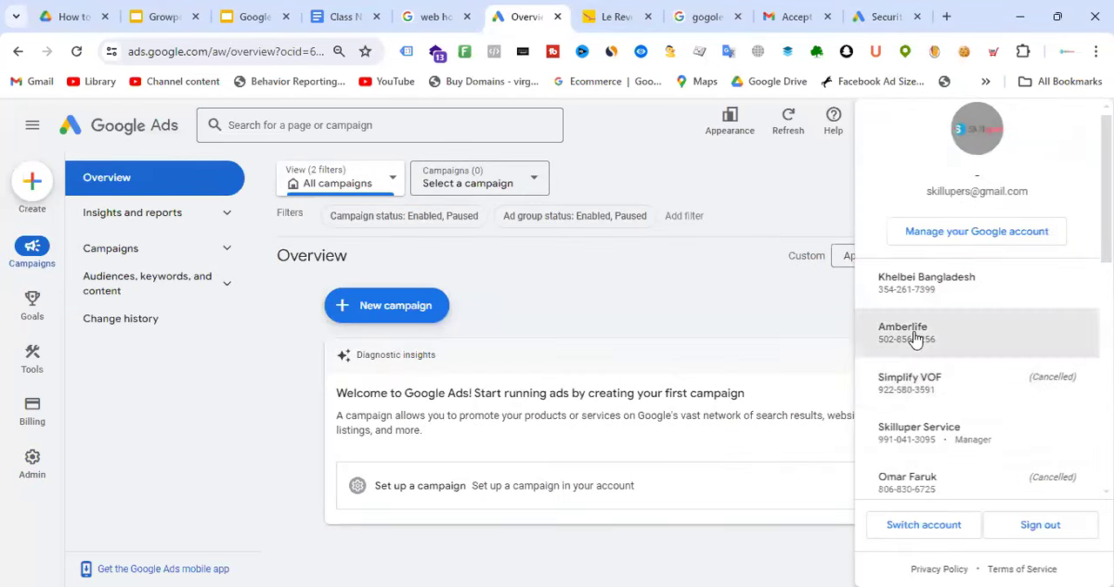
click(916, 337)
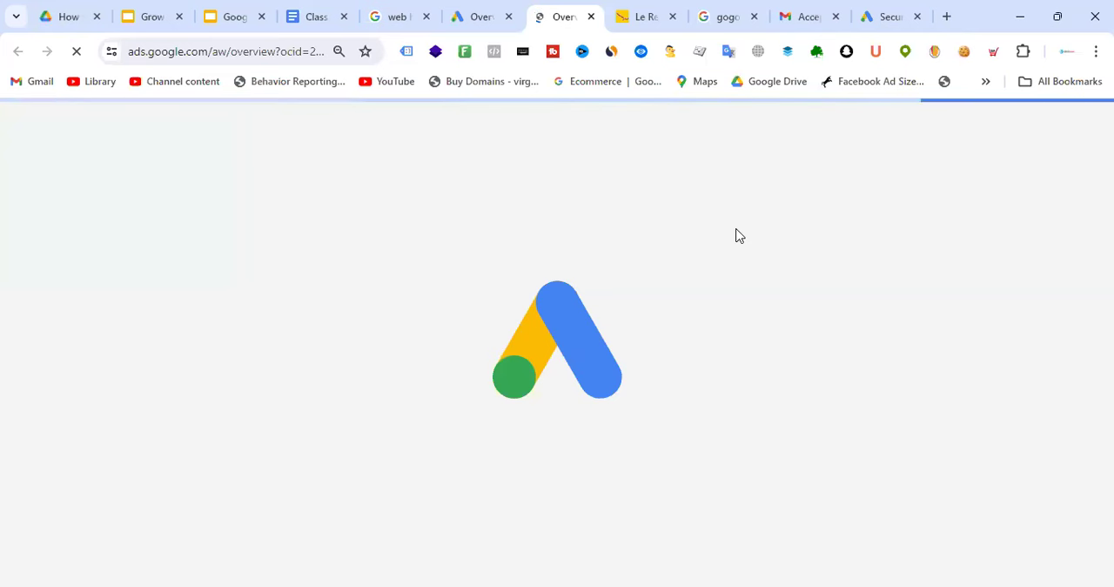
click(486, 9)
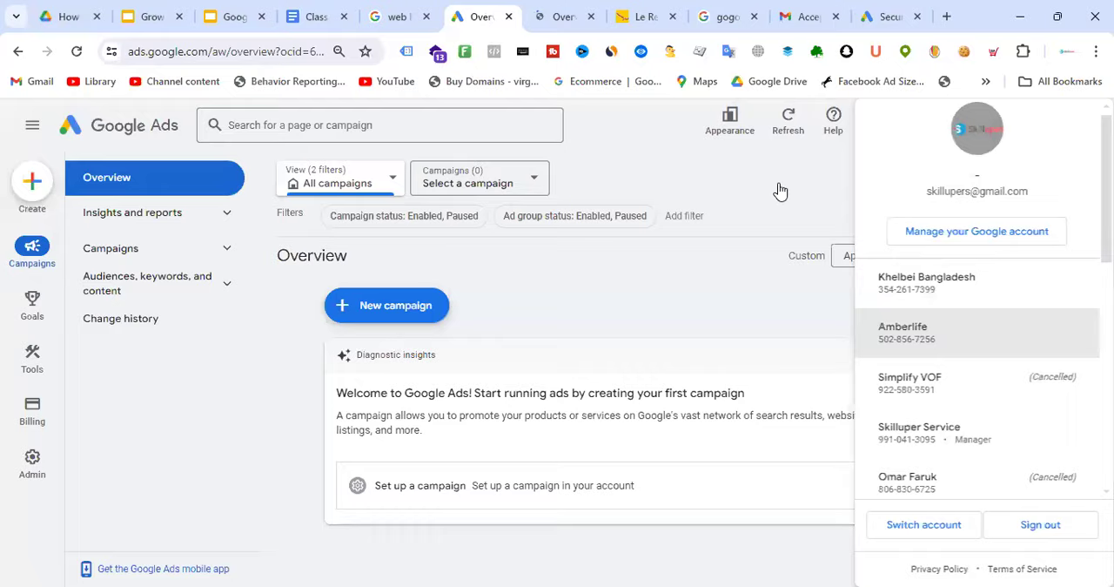
key(ctrl+Tab)
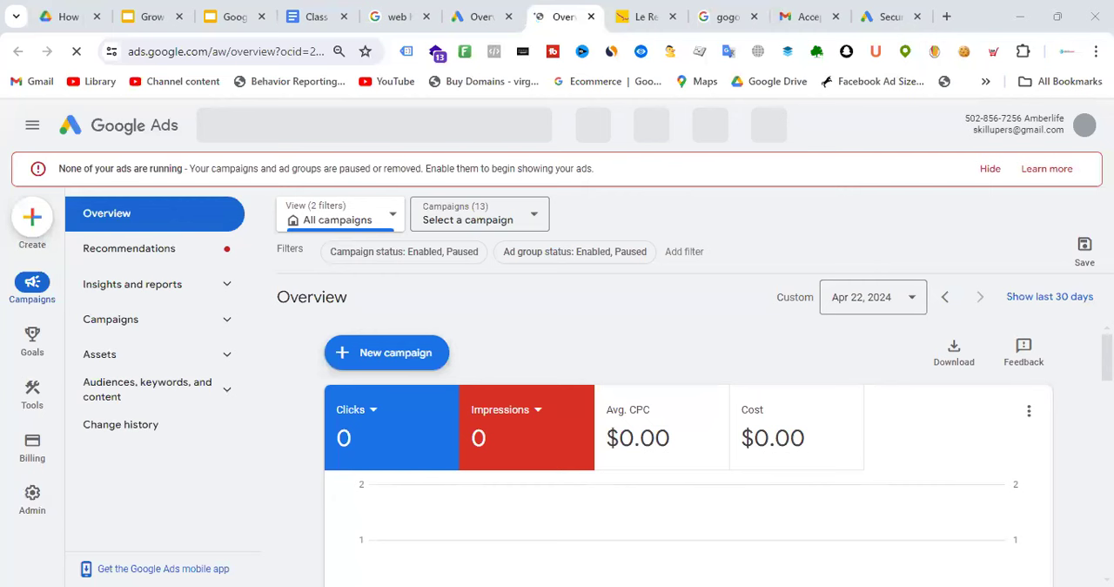
Open the cancelled Simplify VOF account and the other cancelled client account listed below Skilluper Service
click(1084, 124)
click(929, 394)
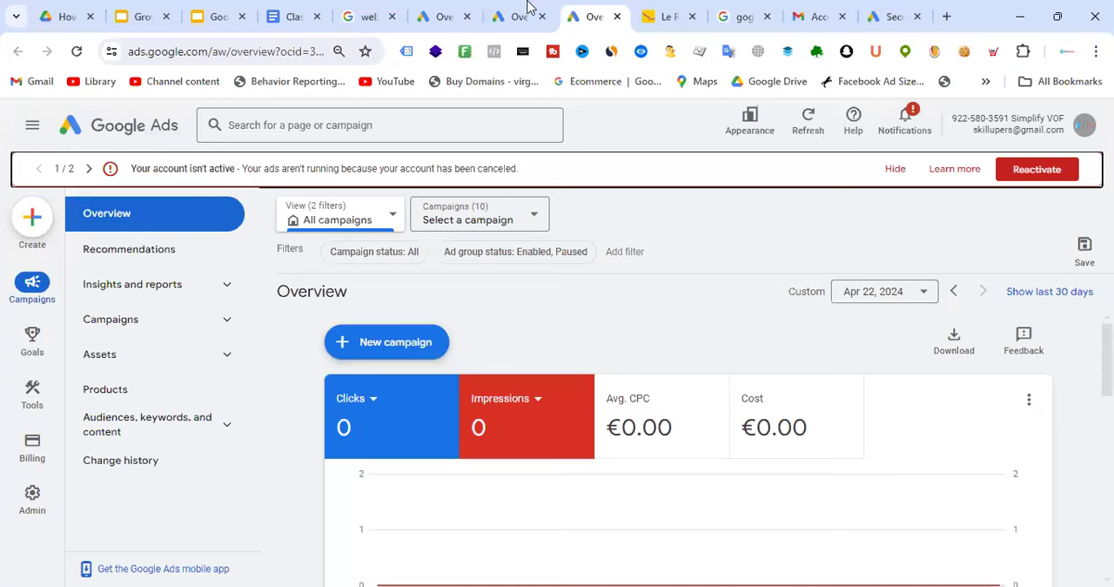
click(1052, 180)
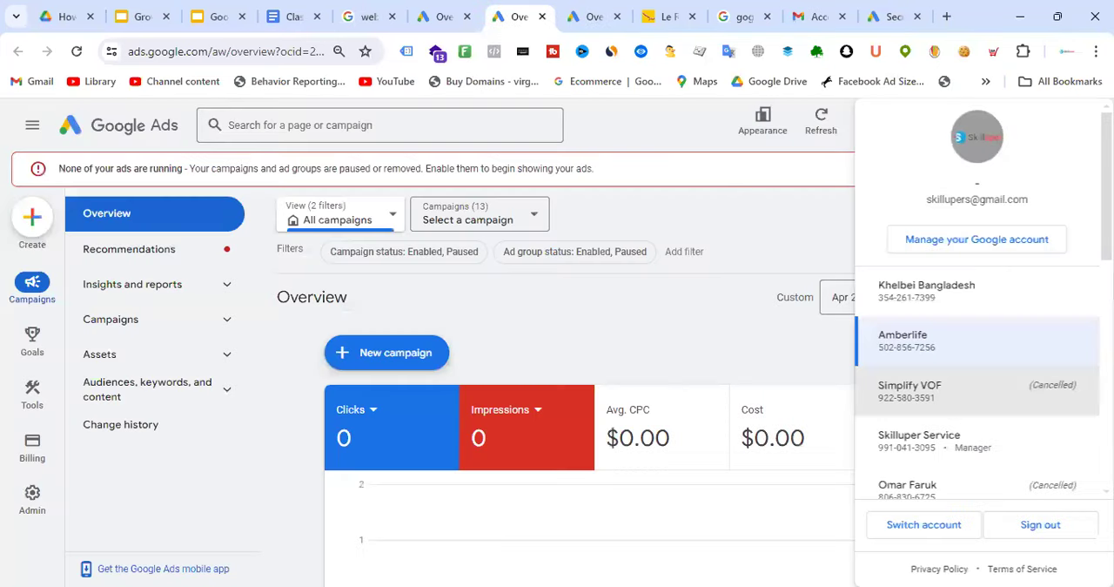
scroll(939, 385, down, 2)
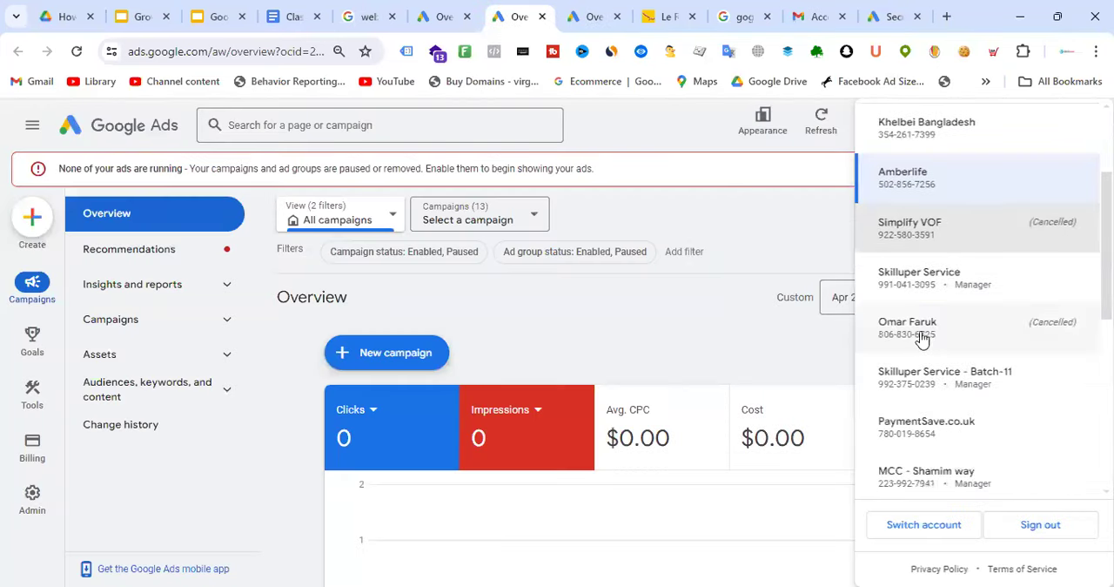
click(920, 338)
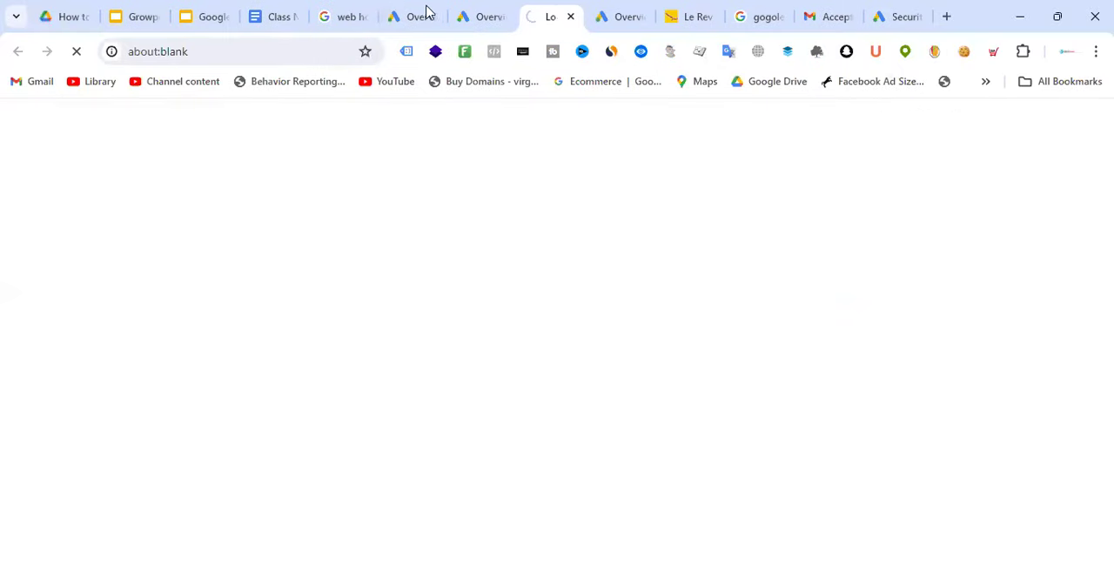
Look through the separately opened client account overviews and return to the Security settings of Google Ads - Batch-18
click(430, 11)
click(539, 9)
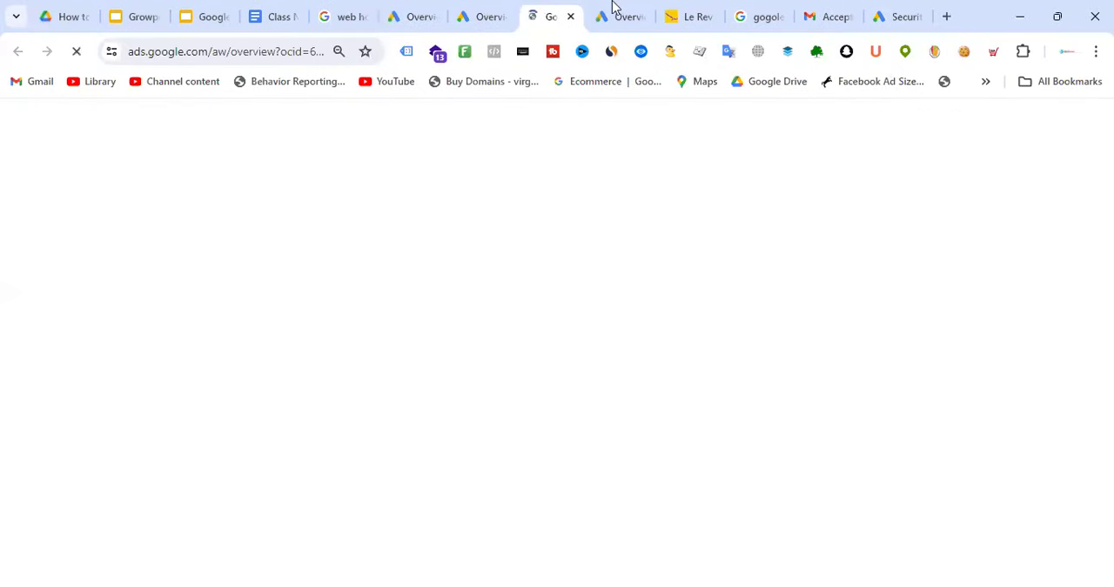
click(617, 9)
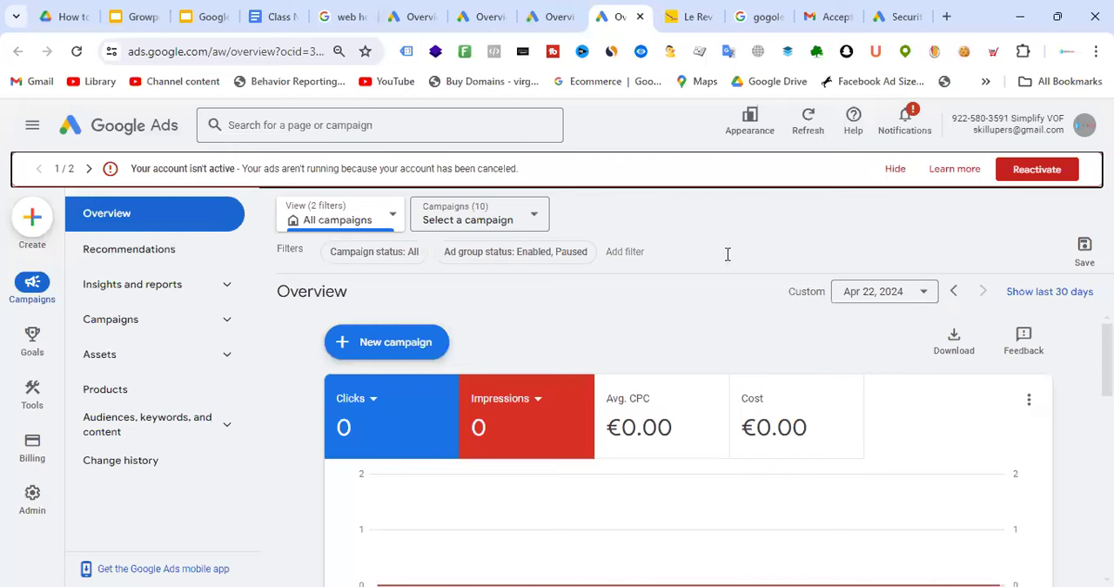
click(906, 16)
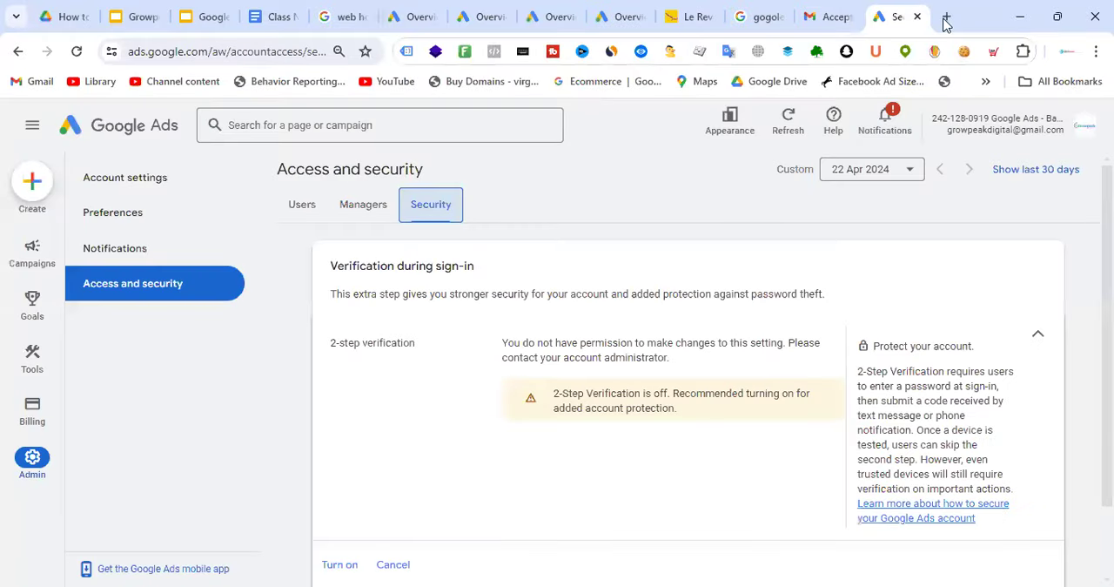
Search Google for "google mcc account" in a new browser page
click(946, 17)
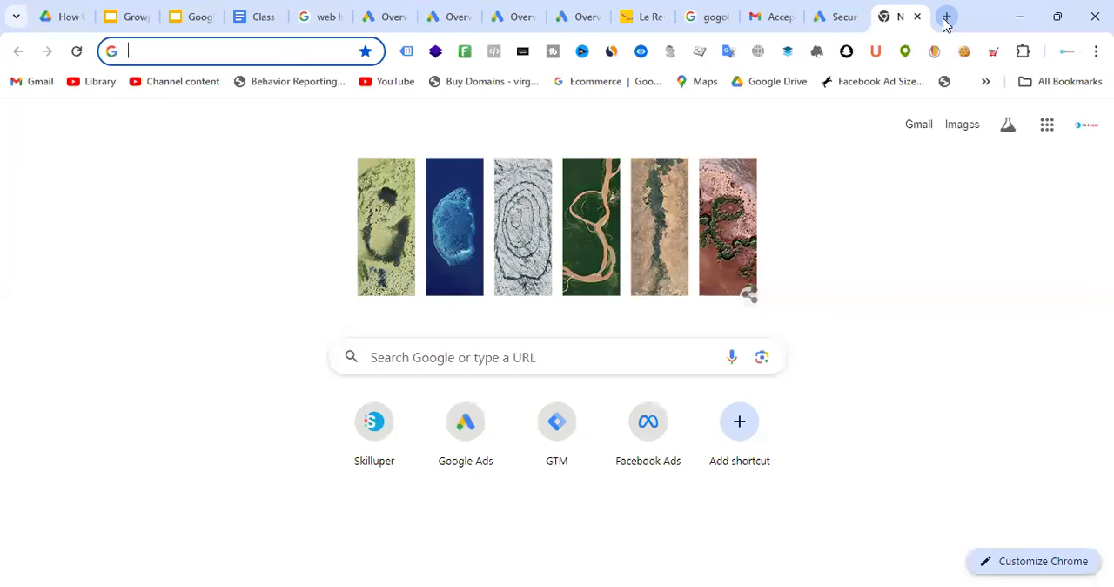
text(google m)
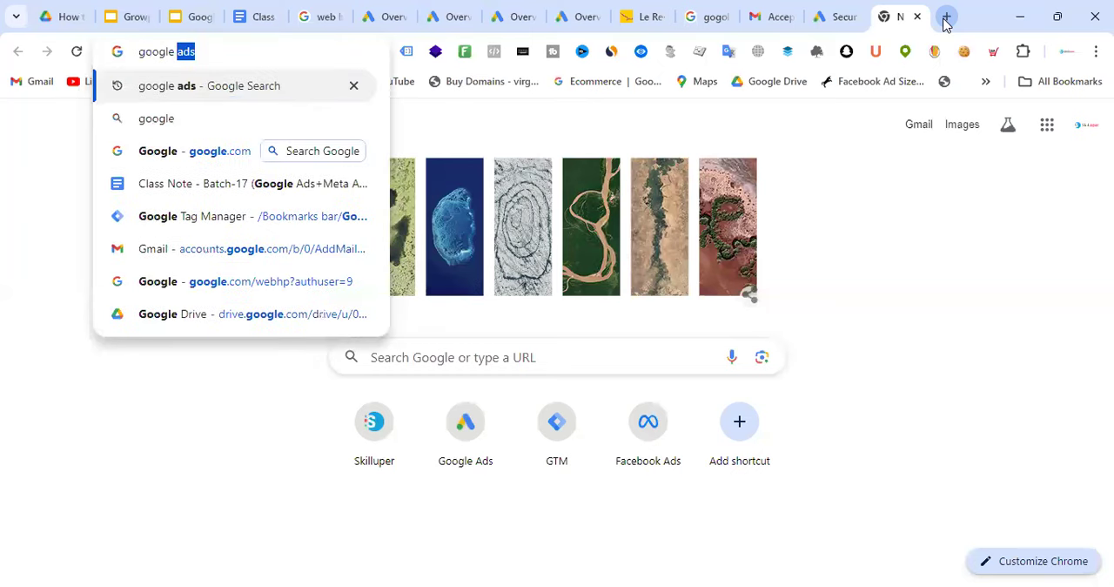
text(cc acc)
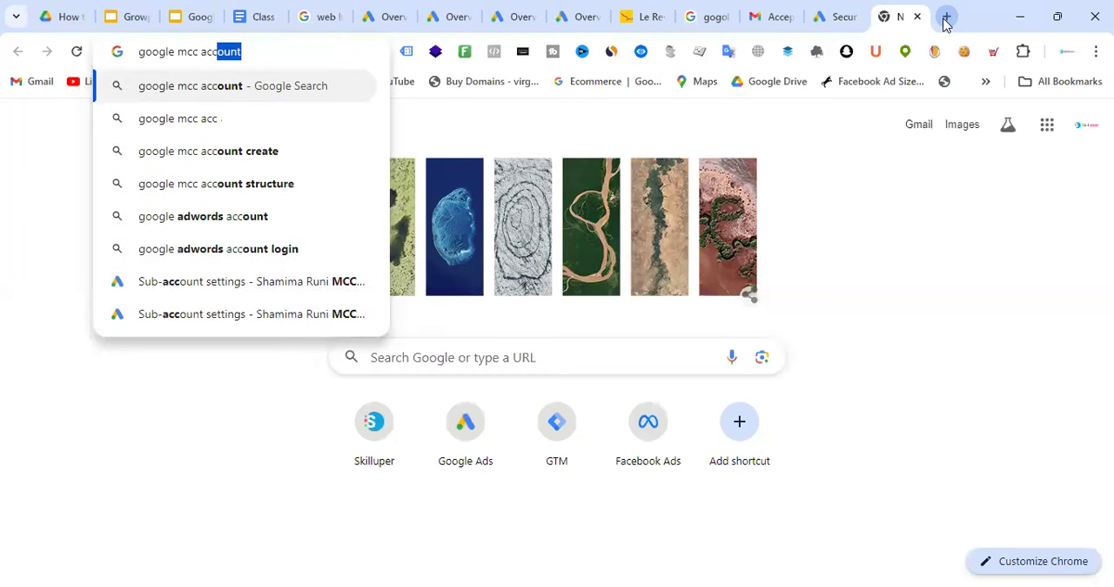
key(Return)
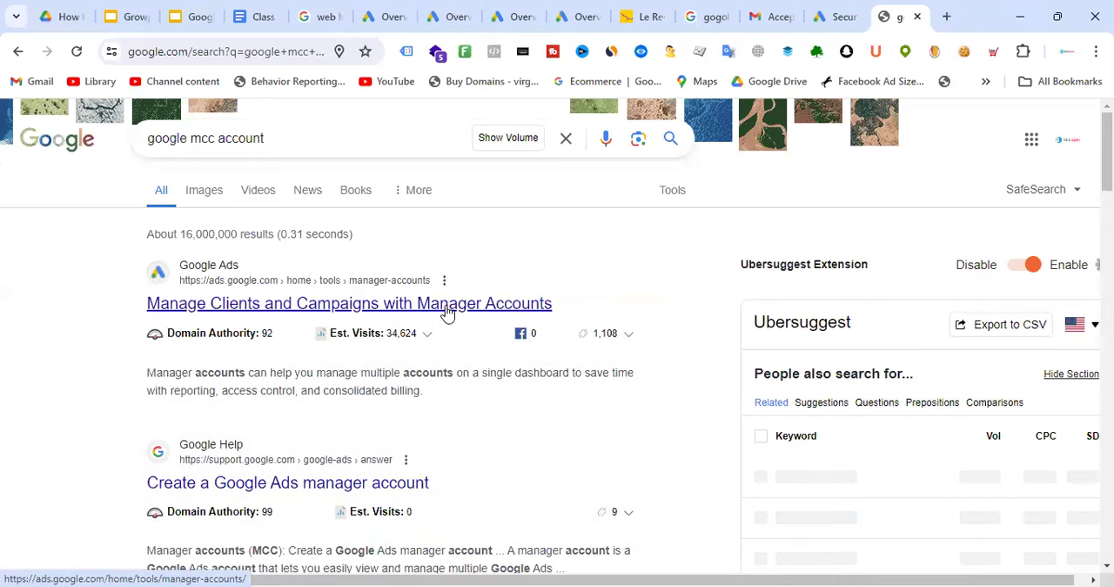
Open the Google Ads page on managing clients and campaigns with manager accounts and proceed to the manager account sign-up form
click(387, 414)
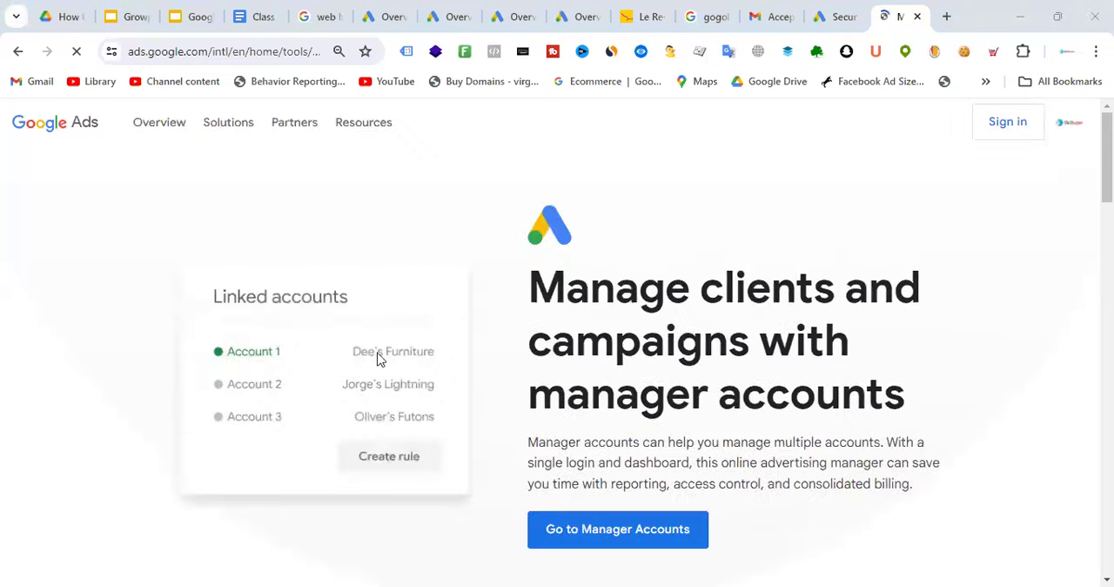
scroll(768, 229, down, 5)
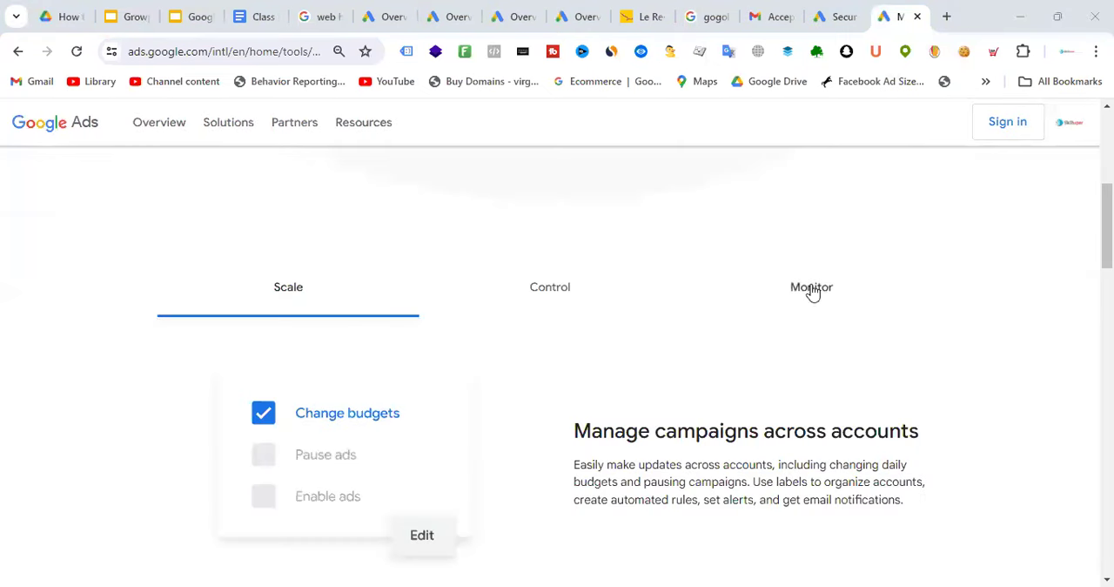
scroll(810, 287, up, 4)
click(648, 452)
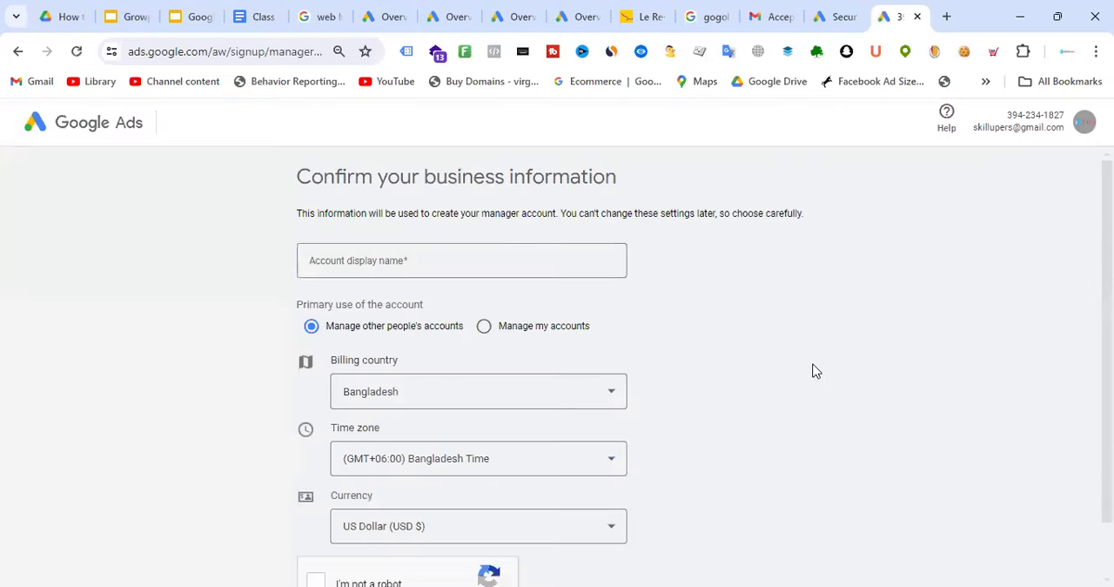
Enter the agency's name as the manager account's display name
click(420, 258)
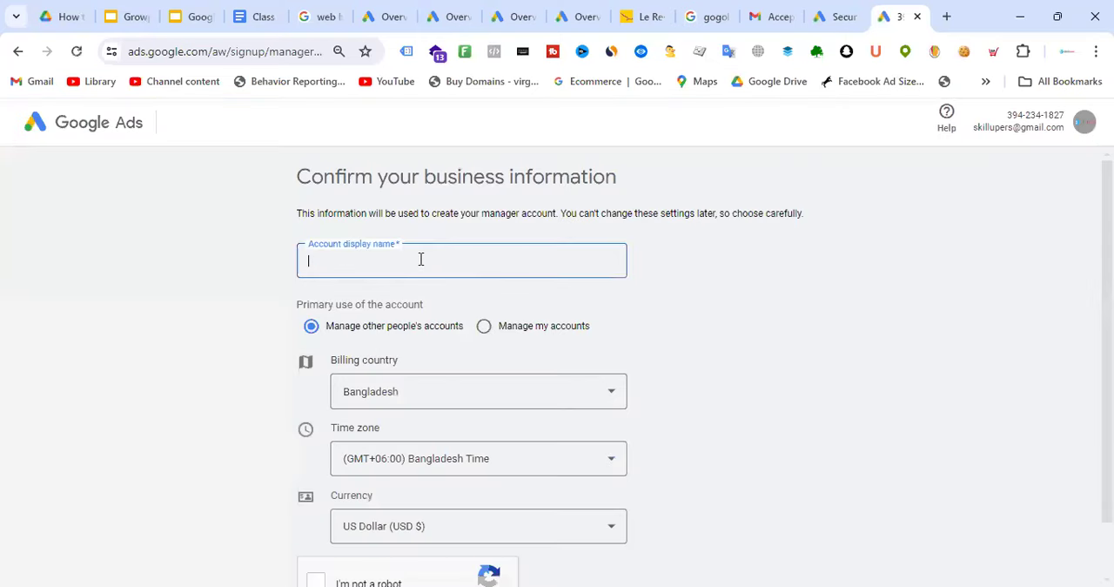
text(Shamim way - Agency)
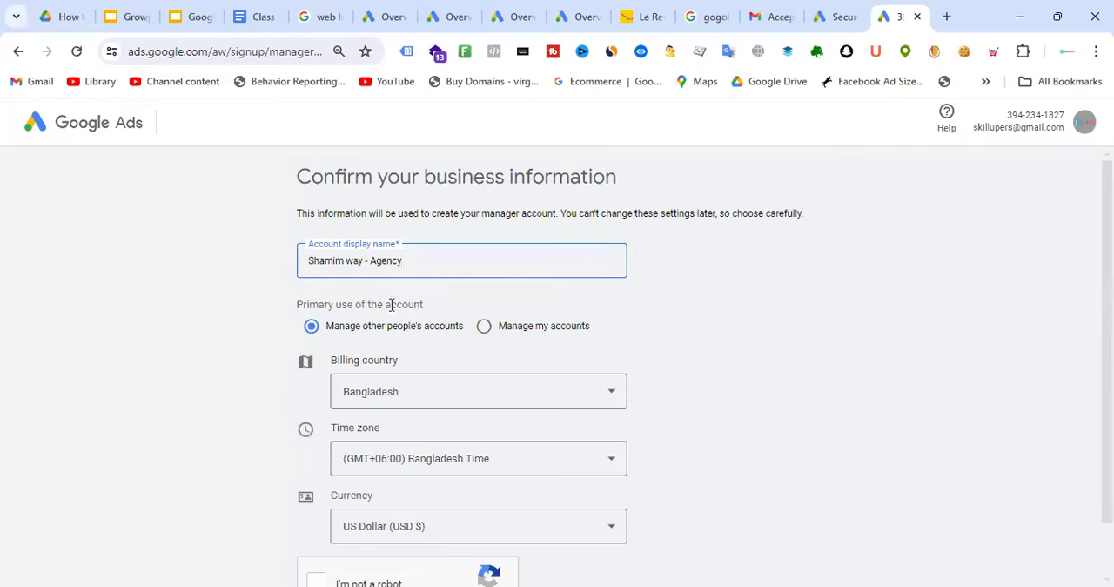
Complete the reCAPTCHA check and submit the business information to create the manager account
scroll(485, 255, down, 1)
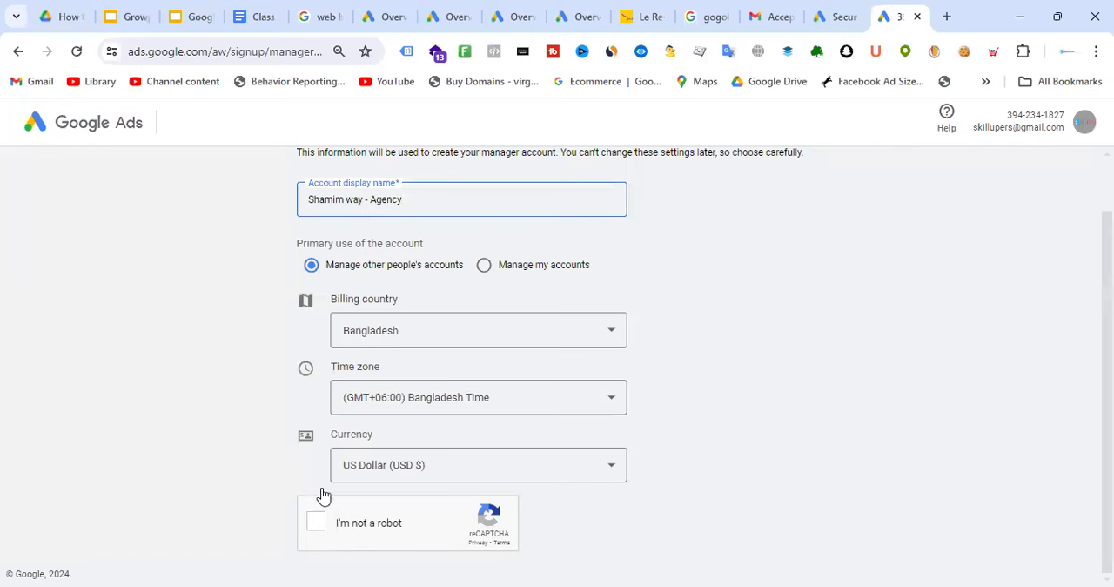
click(317, 523)
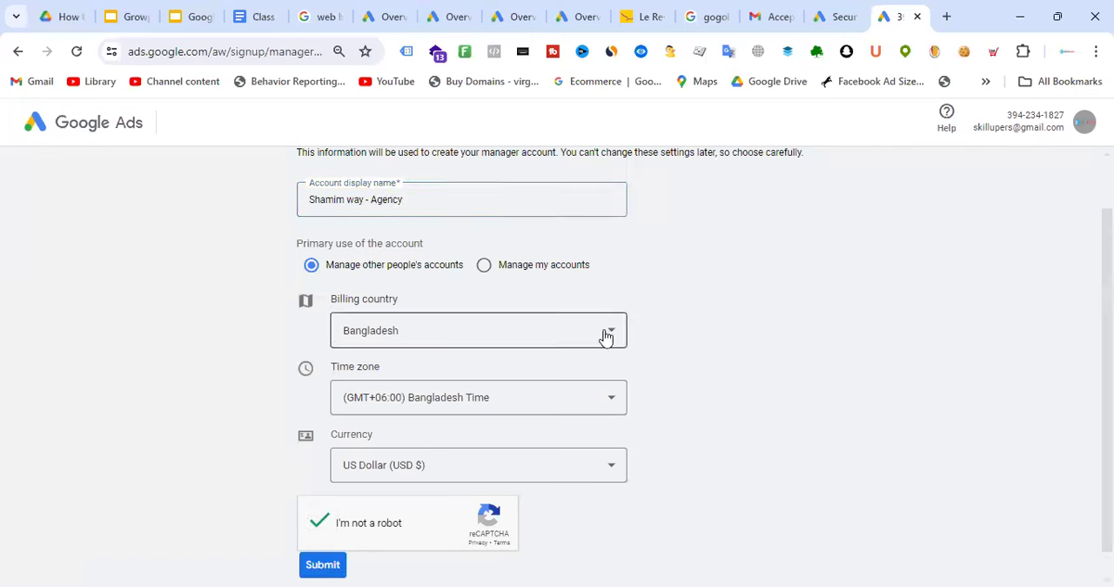
click(324, 565)
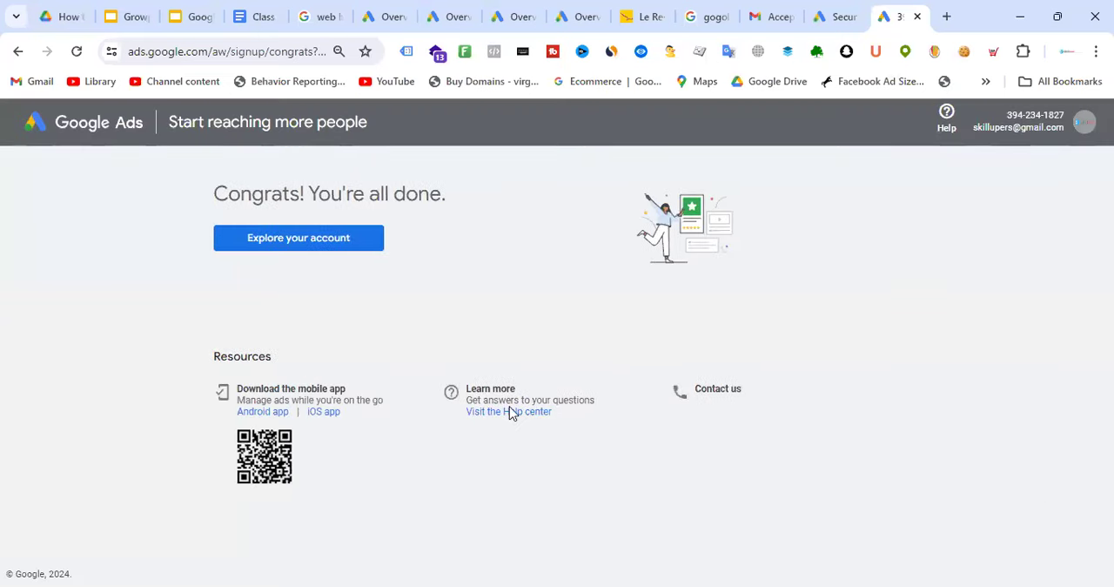
Open the new manager account, check its account selector for linked client accounts, and reload the overview page
click(364, 243)
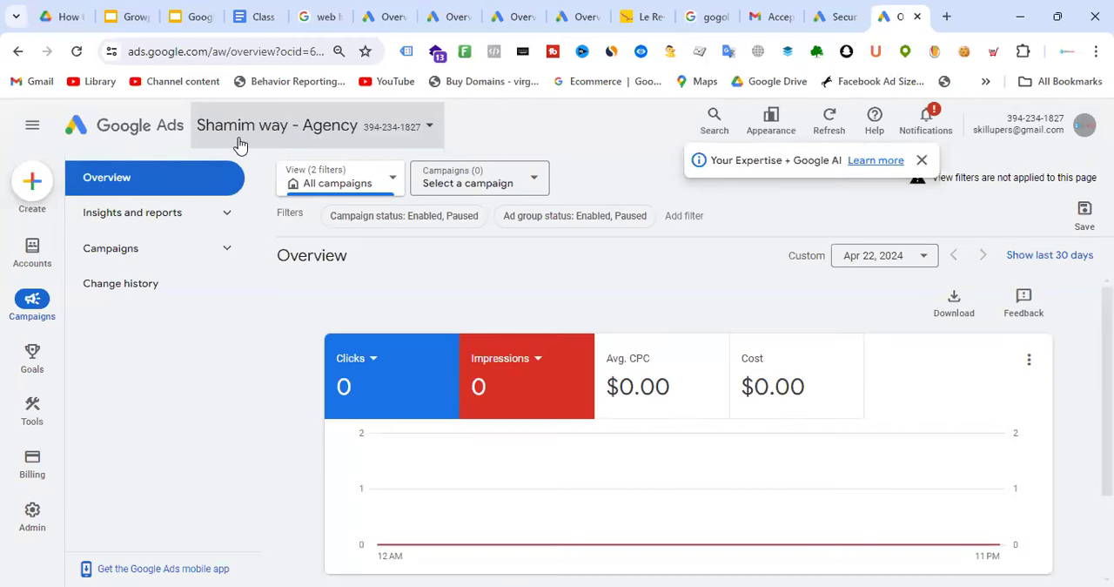
click(398, 132)
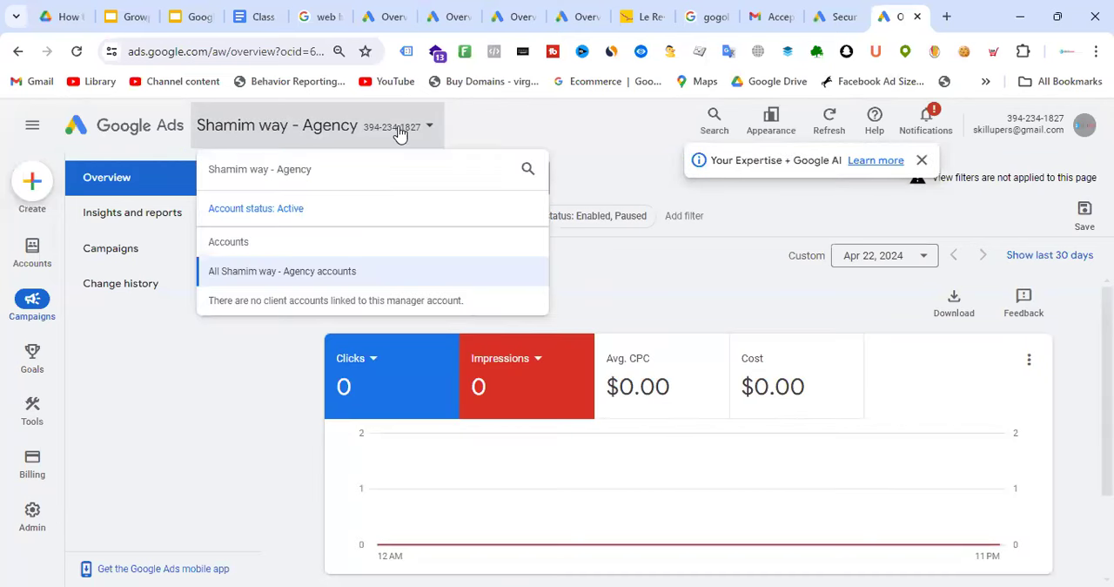
click(261, 272)
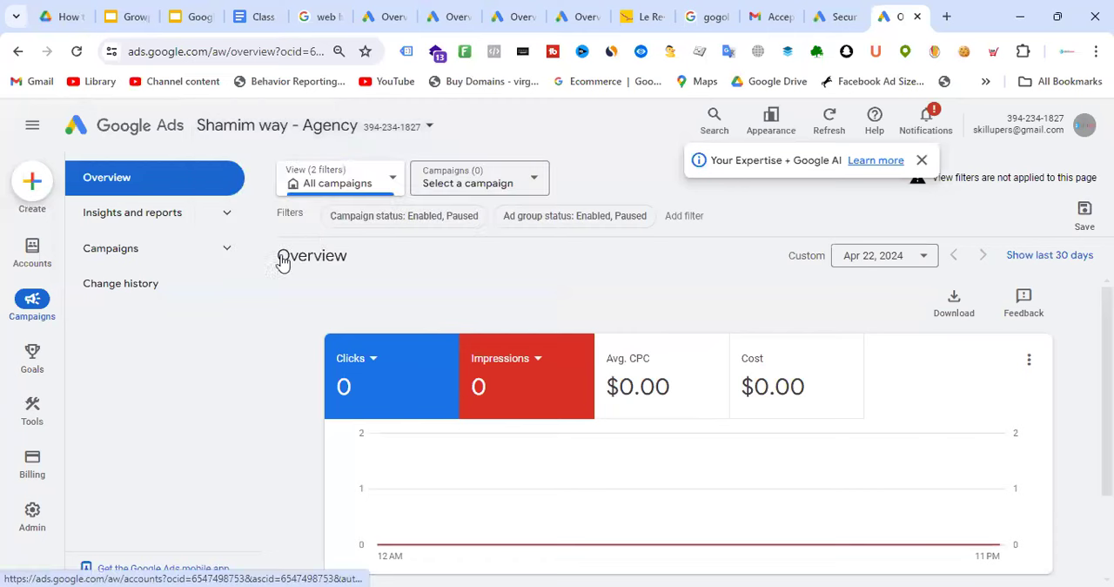
click(921, 161)
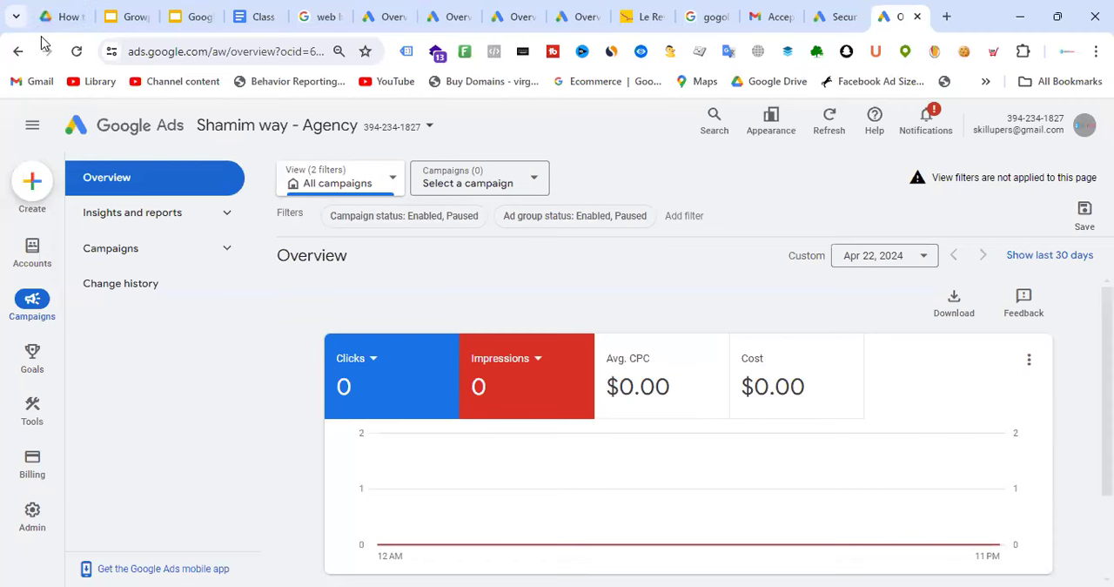
click(77, 54)
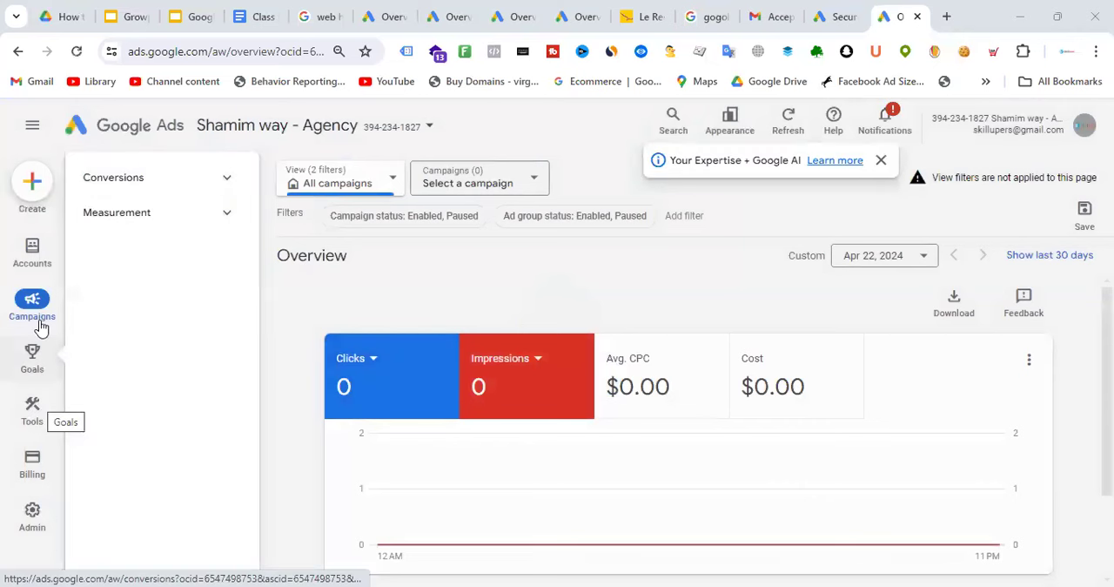
View the performance page for the manager account's client accounts and dismiss the Google AI notice
click(38, 261)
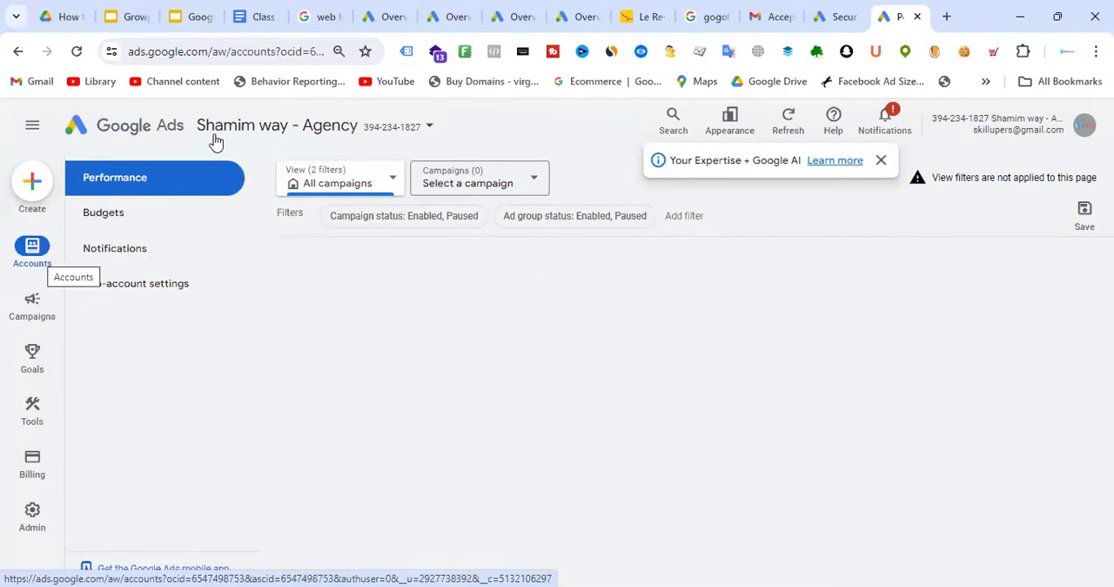
click(338, 138)
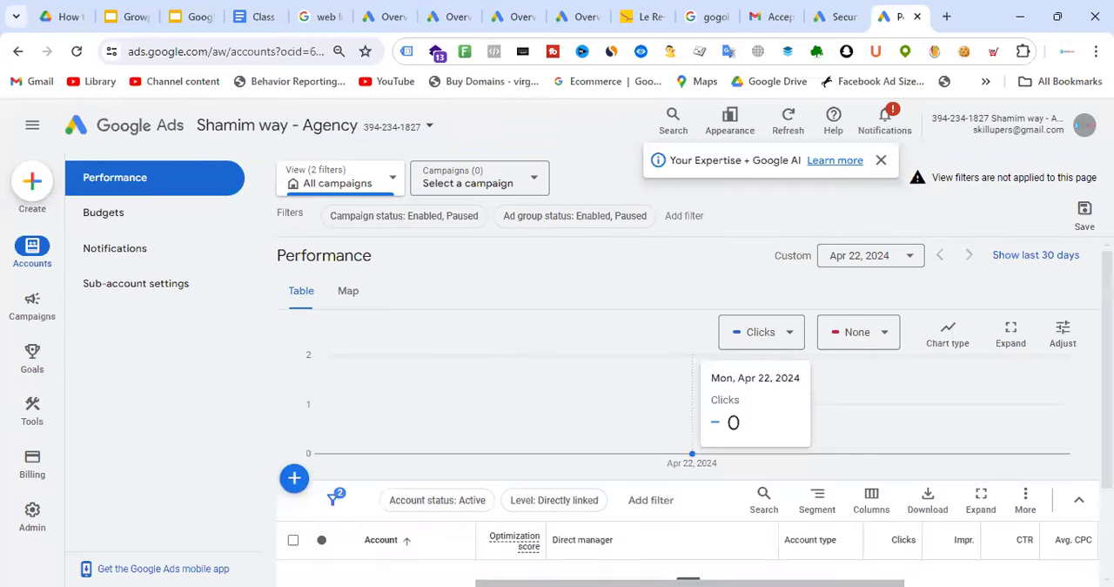
click(880, 160)
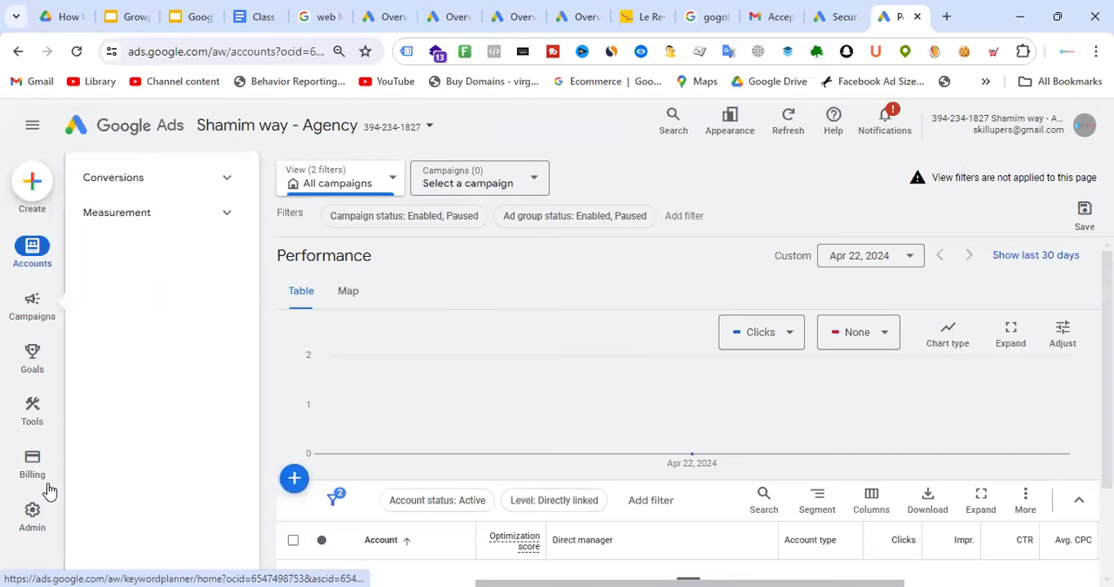
Open the manager account's sub-account settings and show the options for adding an account
mouse_move(33, 250)
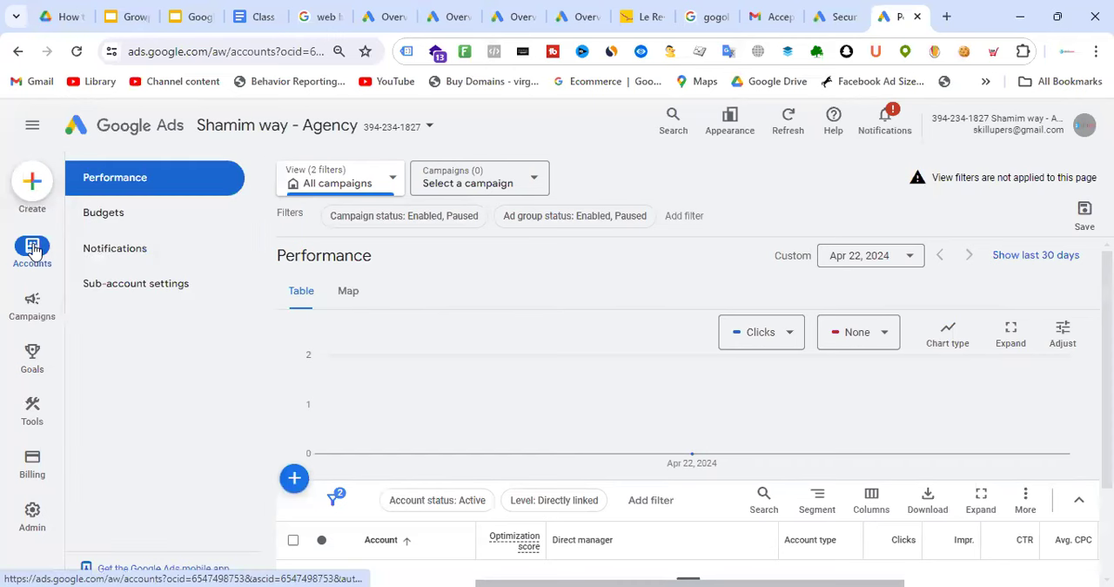
click(154, 290)
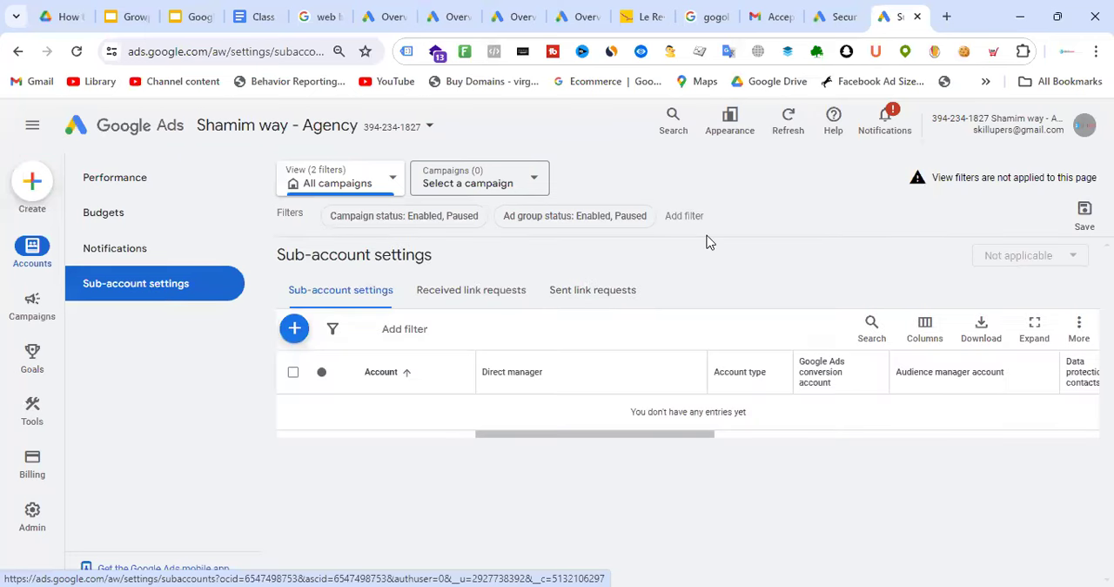
click(297, 333)
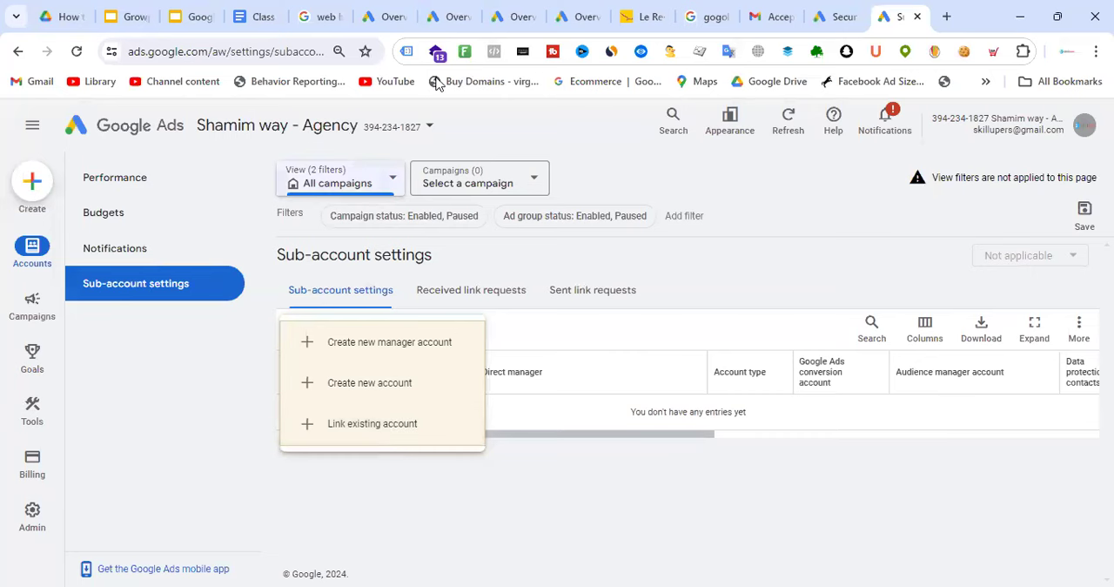
Examine the user invitation form and its access levels in the Batch-18 account's access and security settings, and return to the manager account
click(383, 17)
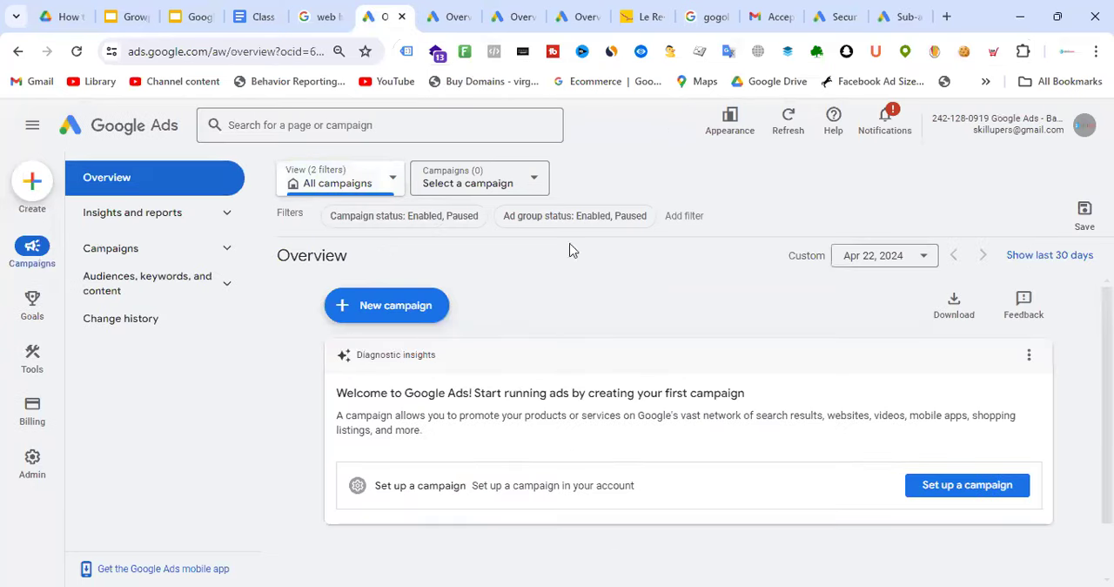
mouse_move(35, 470)
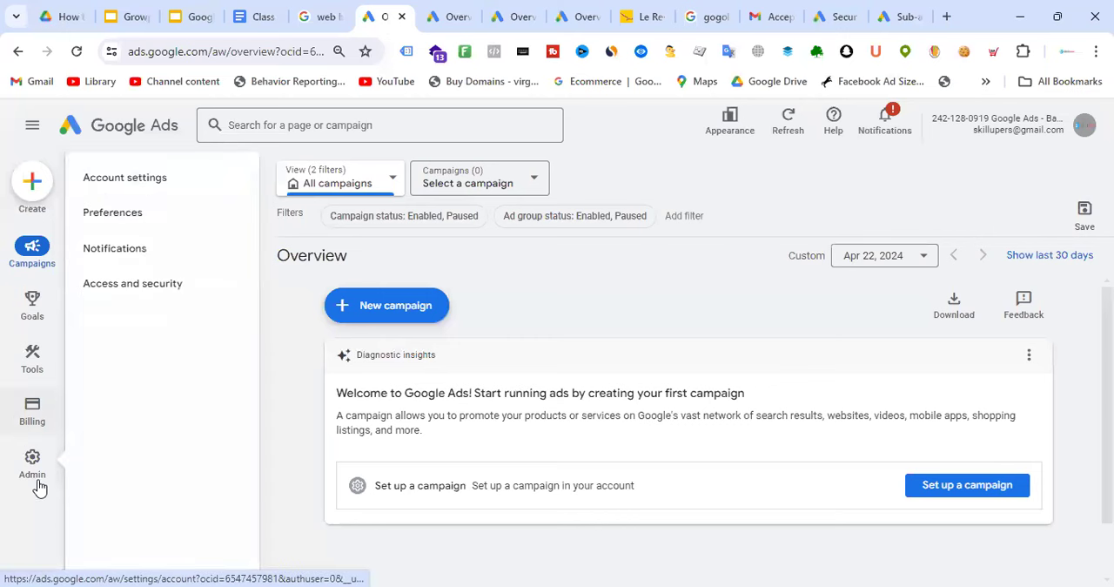
click(143, 294)
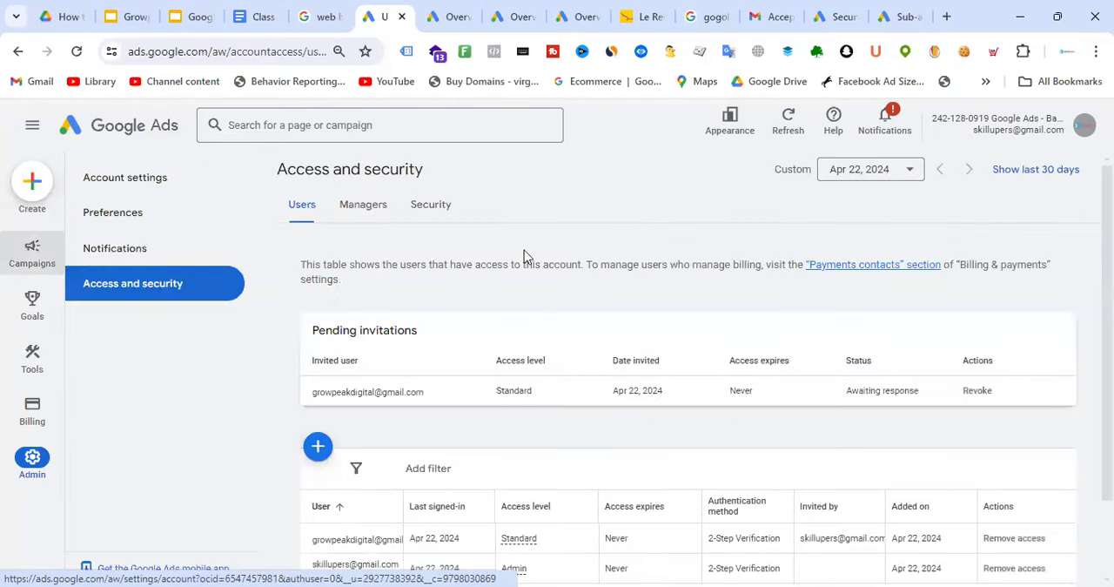
scroll(315, 373, down, 1)
click(316, 367)
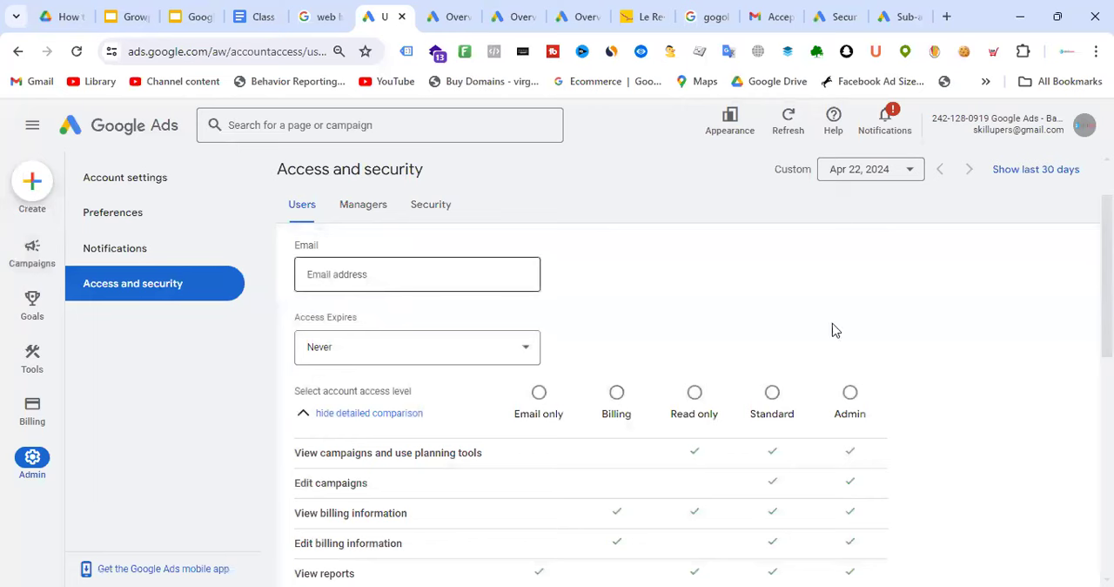
scroll(470, 478, down, 5)
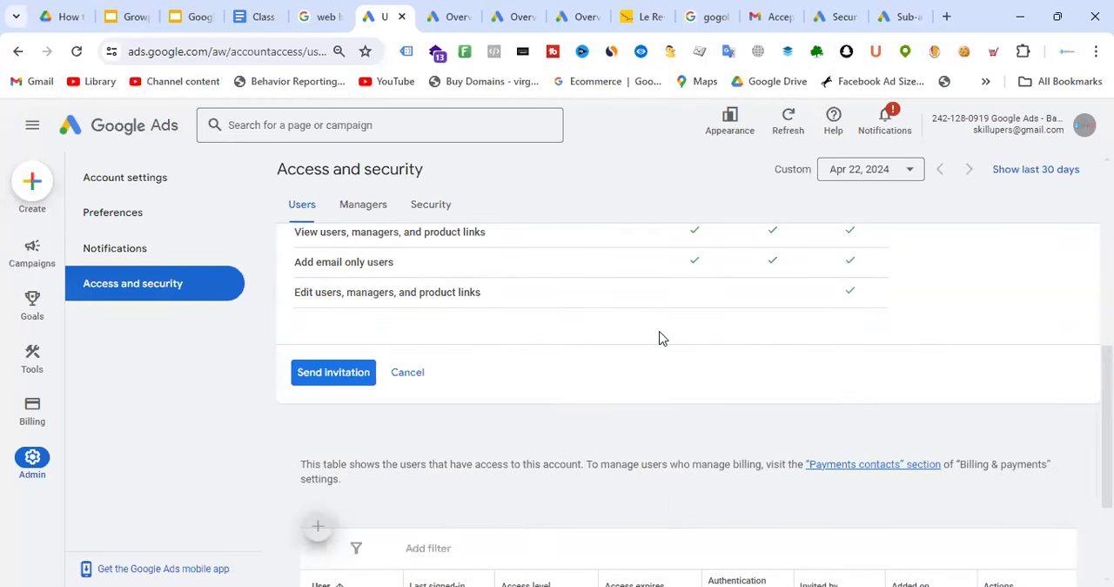
scroll(659, 338, up, 6)
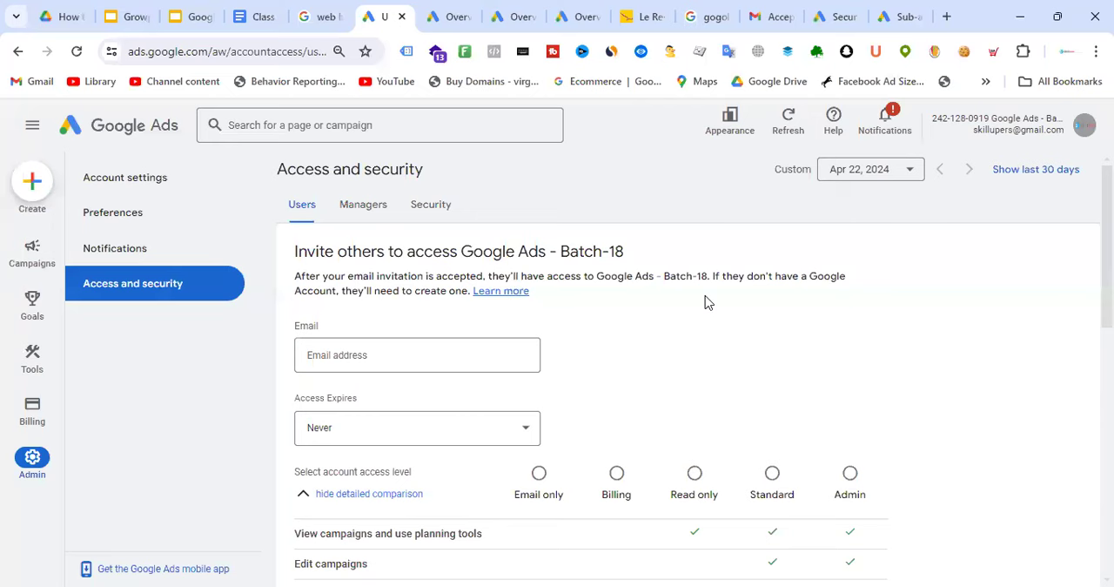
click(911, 10)
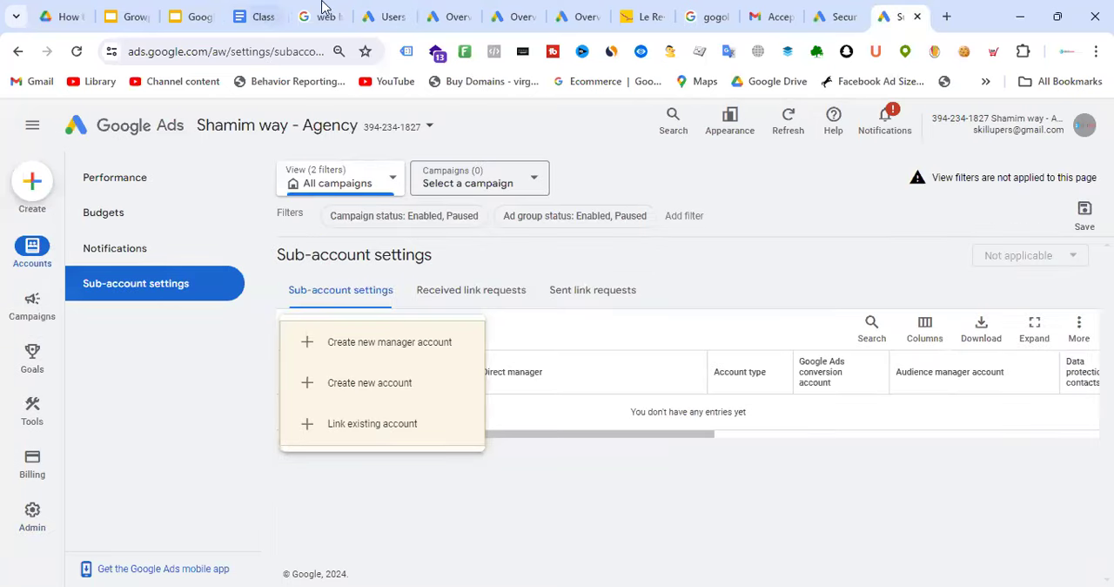
Copy the customer ID of the Google Ads - Batch-18 account
click(393, 9)
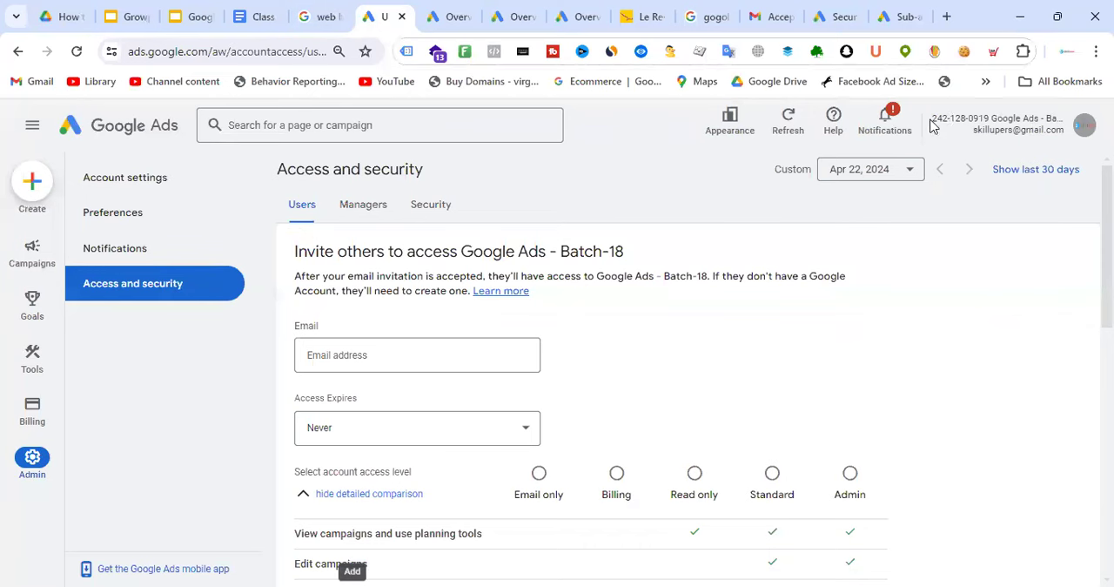
drag(930, 120, 986, 116)
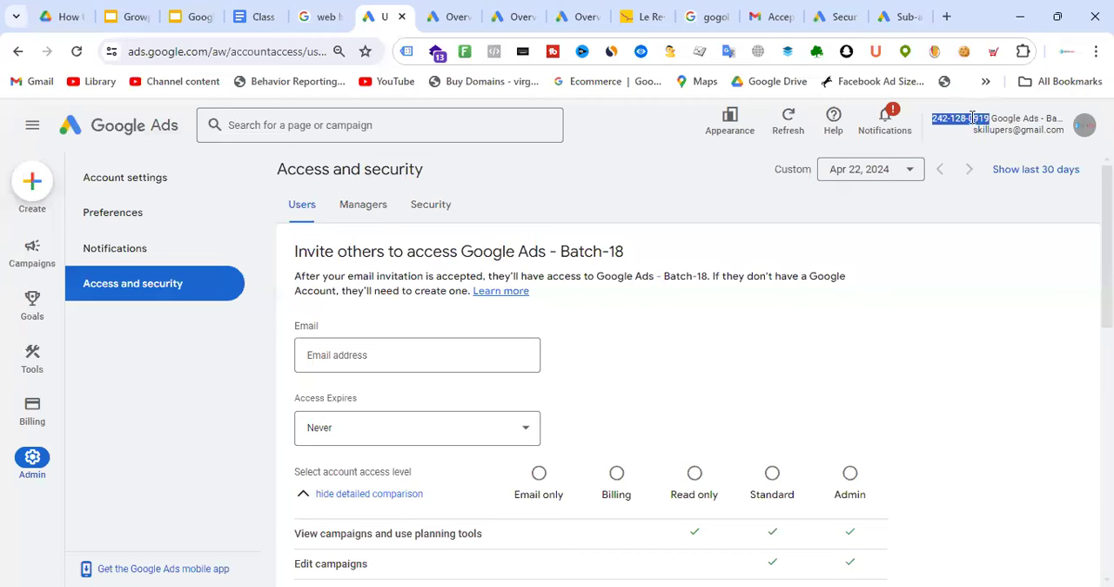
right_click(972, 117)
click(873, 134)
right_click(946, 117)
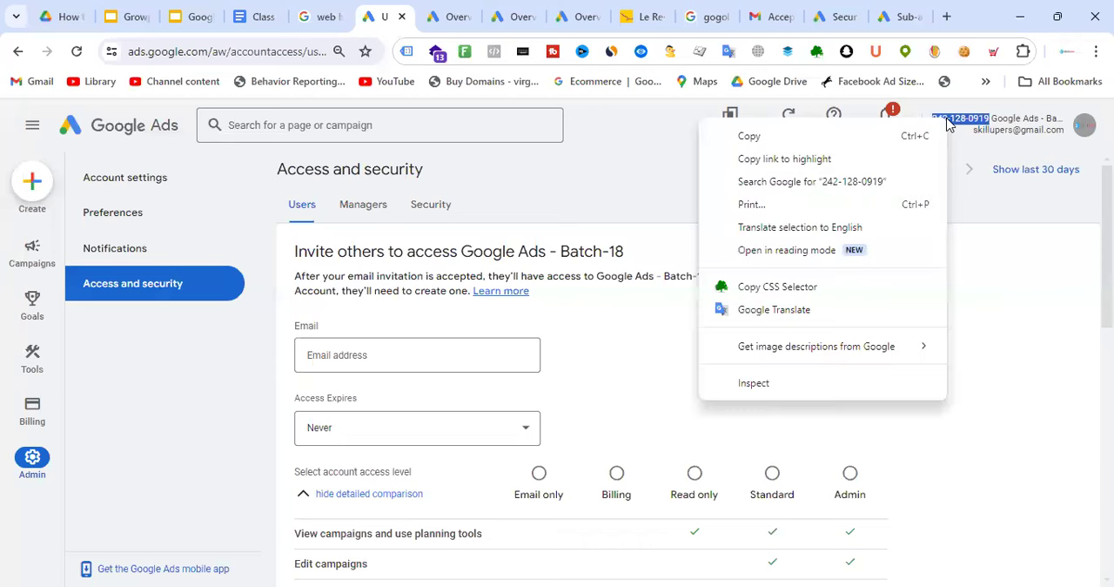
click(794, 142)
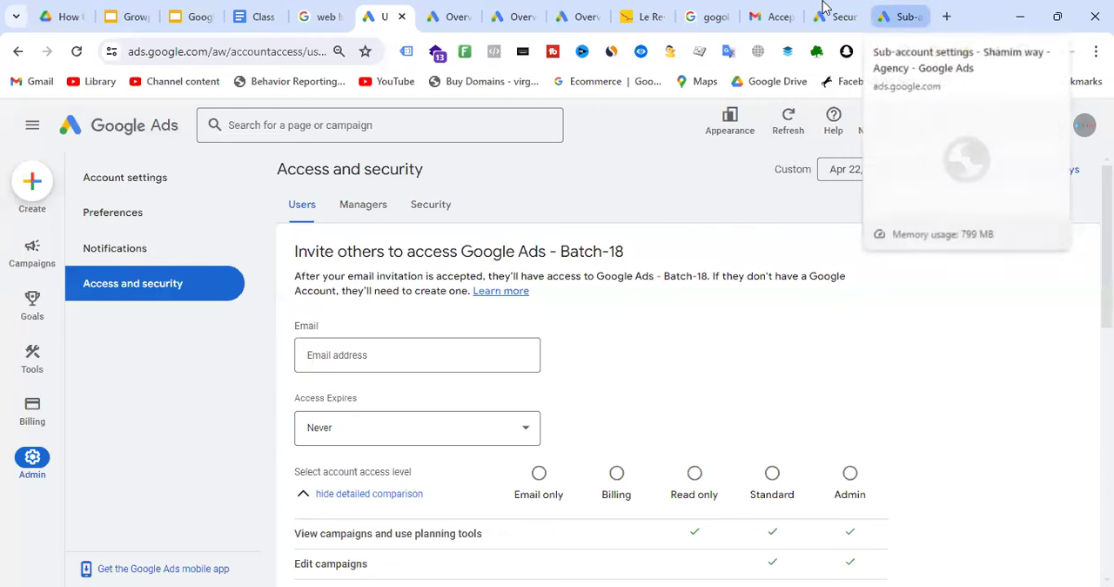
Send a request to link the existing Batch-18 account to the agency manager account using the copied customer ID
click(900, 16)
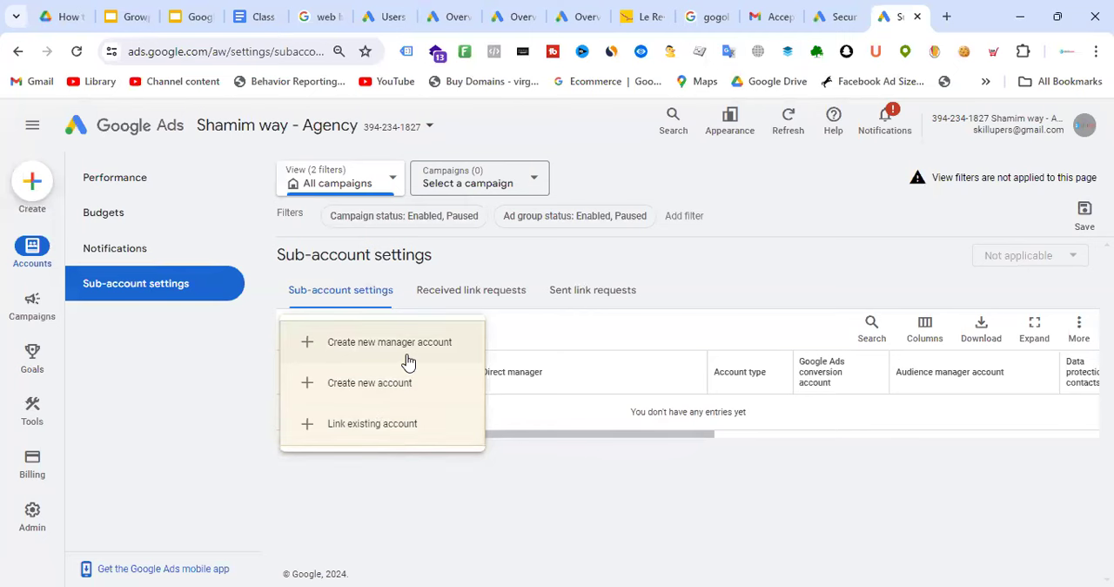
click(384, 428)
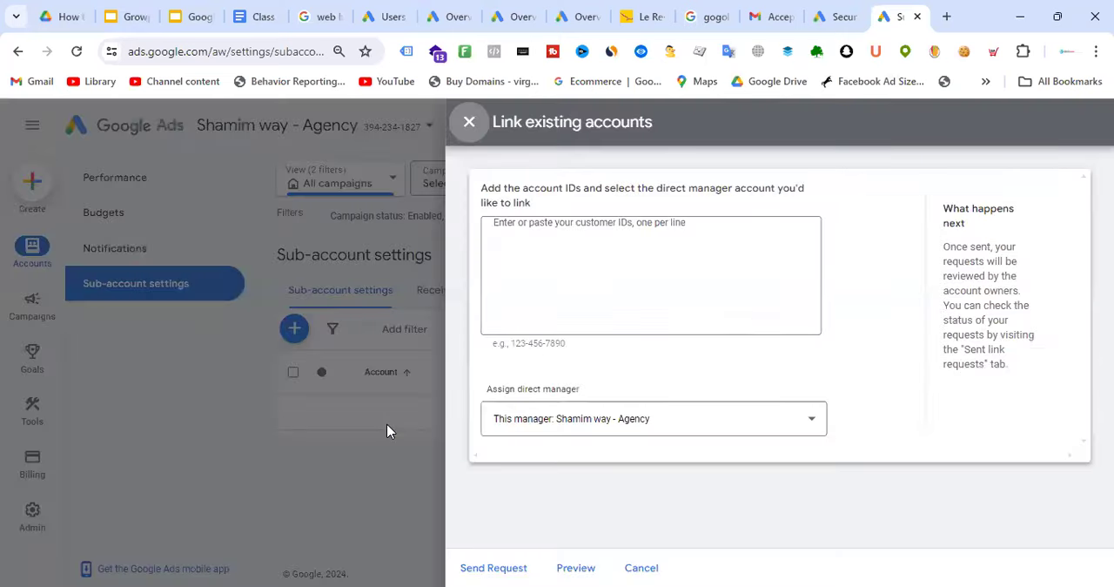
click(560, 234)
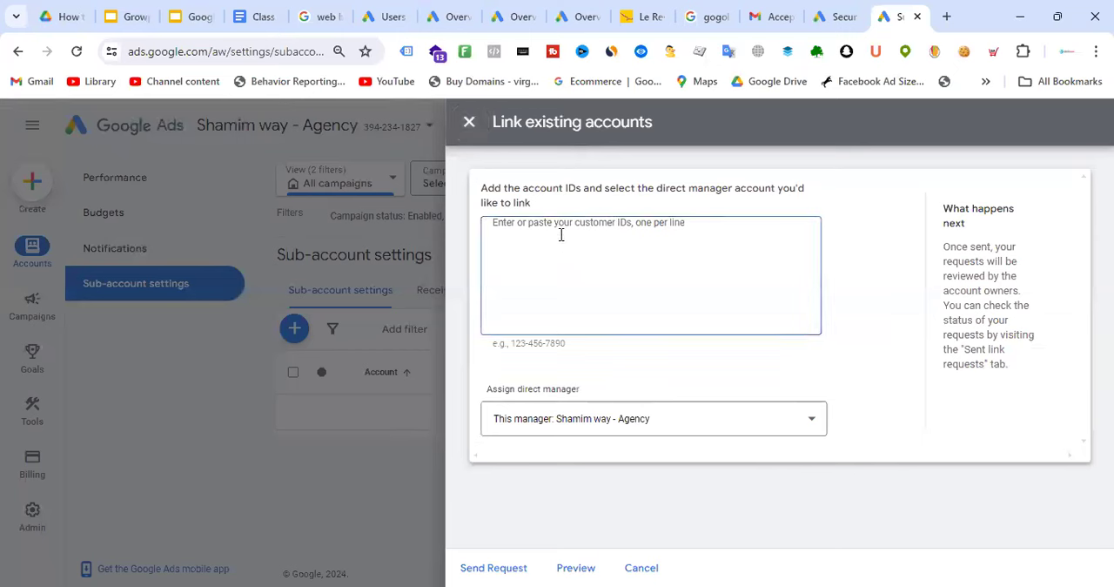
key(ctrl+v)
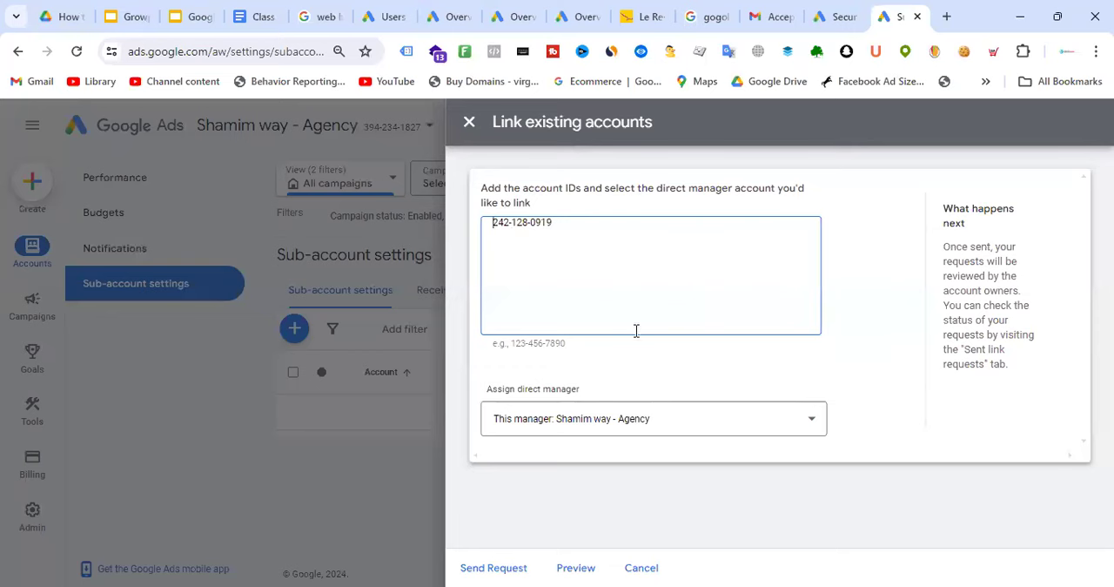
click(500, 569)
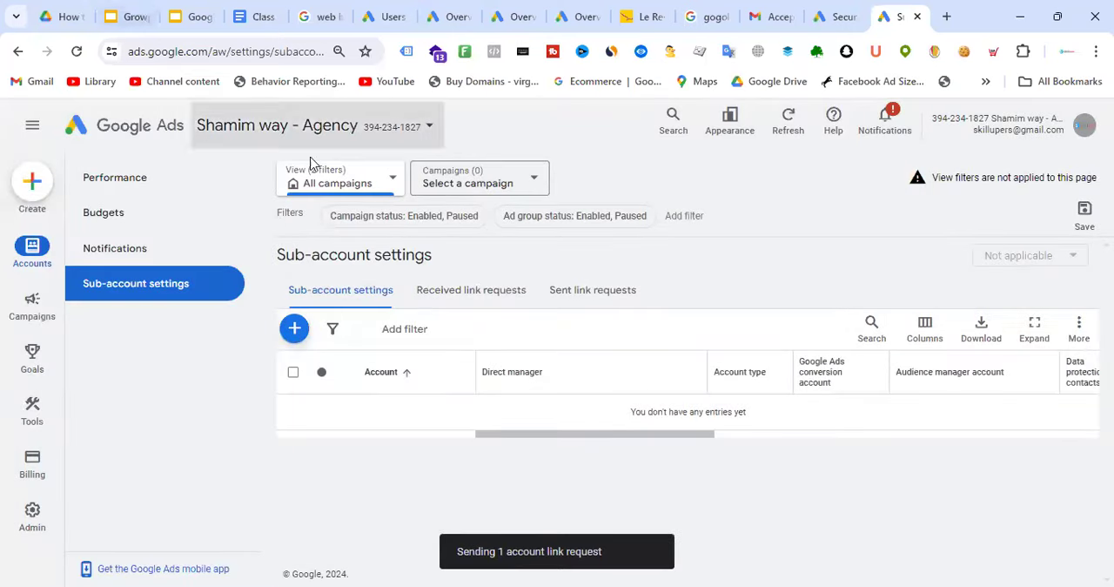
Reload the manager account's sub-account settings and view the sent link requests
click(77, 51)
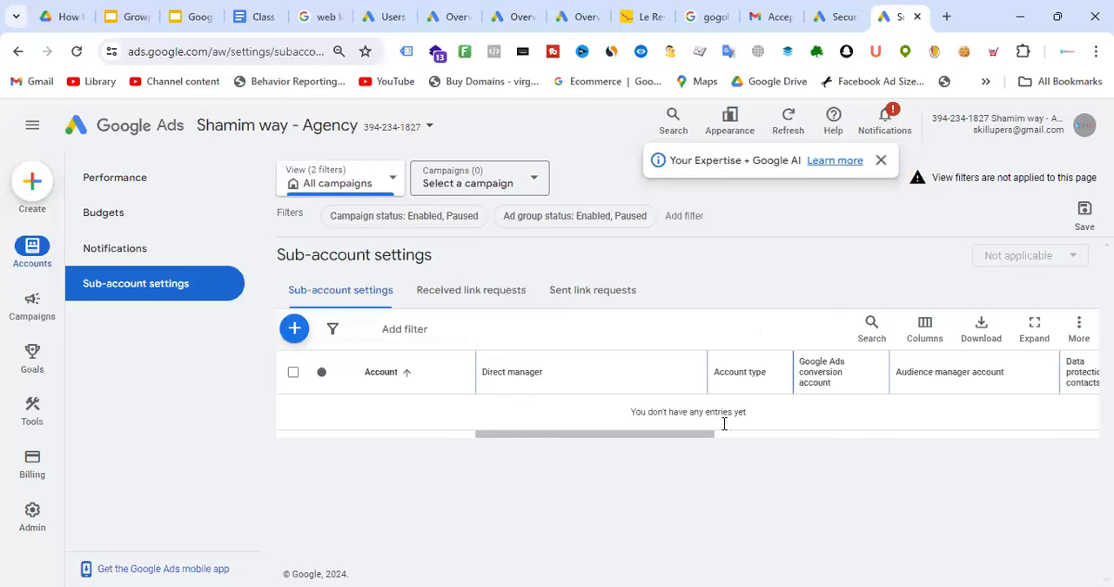
drag(683, 426, 832, 440)
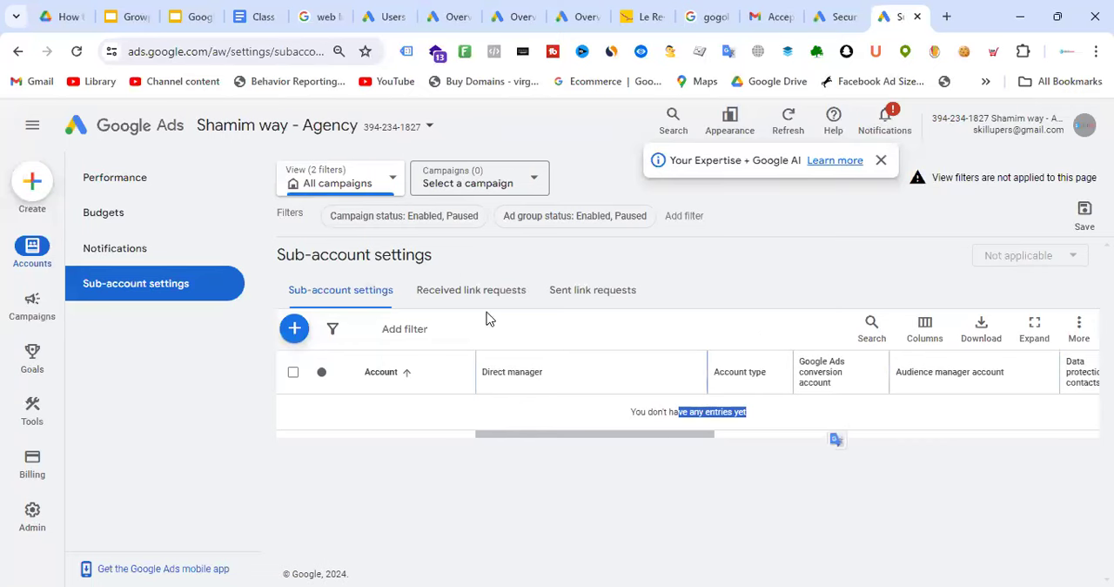
click(591, 299)
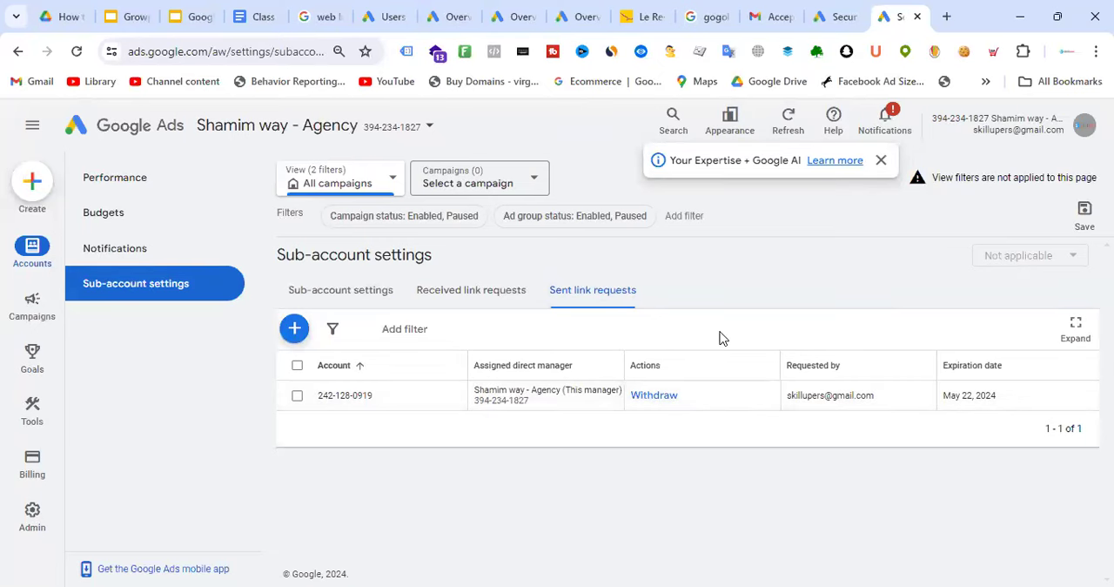
Accept the agency manager's link request in the Batch-18 account's access and security settings
click(389, 12)
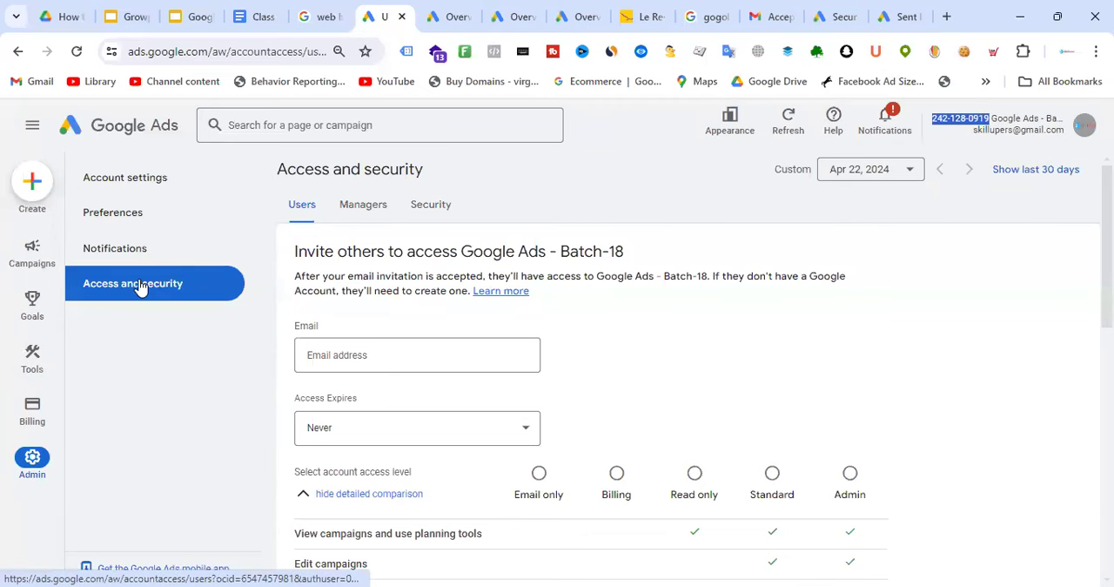
click(366, 211)
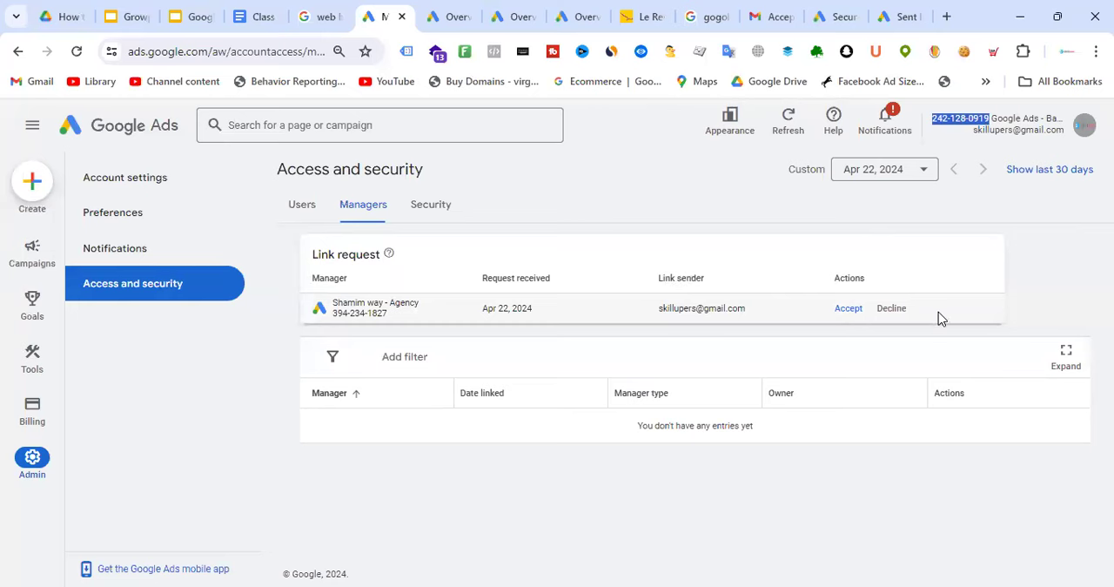
click(848, 310)
click(729, 407)
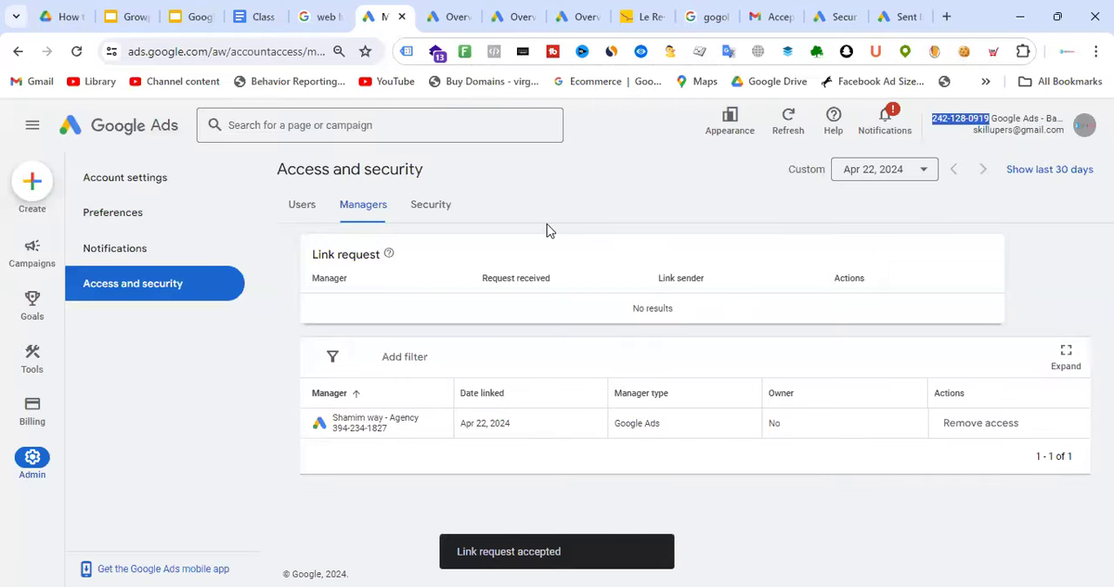
Return to the manager account and refresh its sent link requests
click(905, 12)
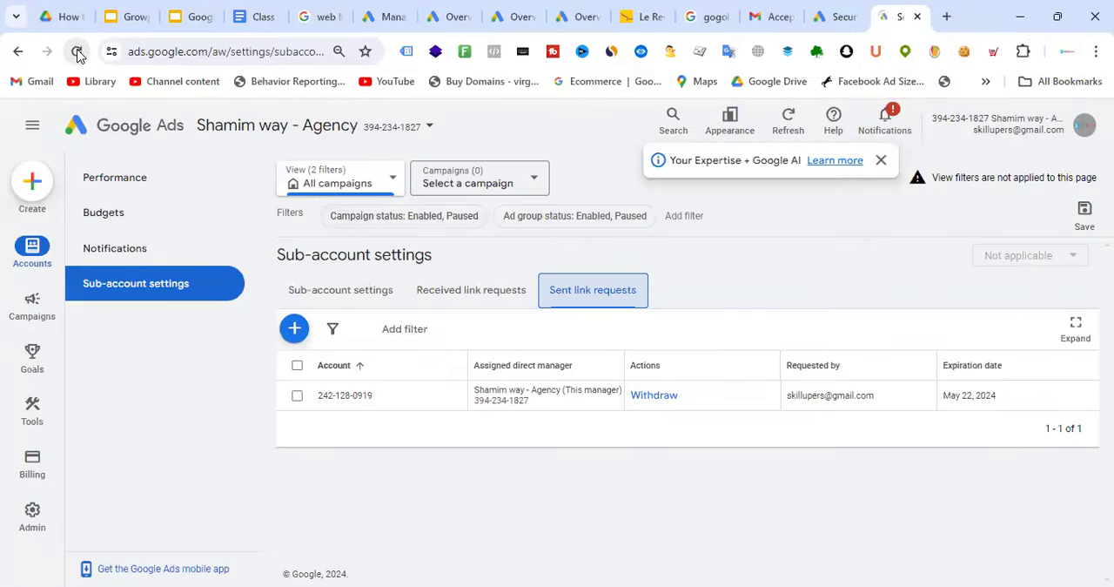
click(77, 53)
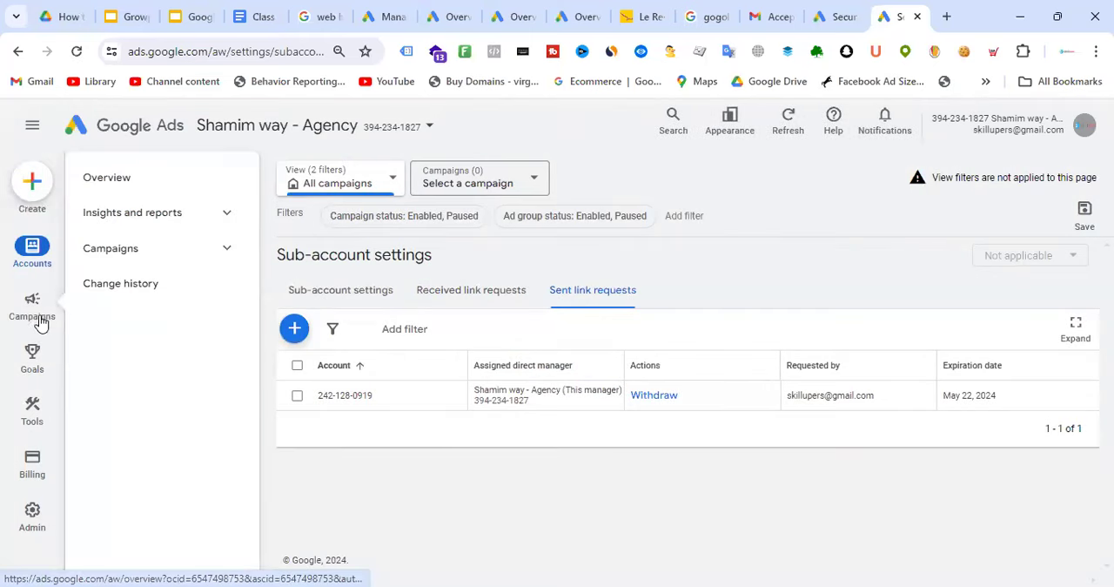
Review the agency manager's account performance page, its linked-account list and its sub-account settings
click(35, 259)
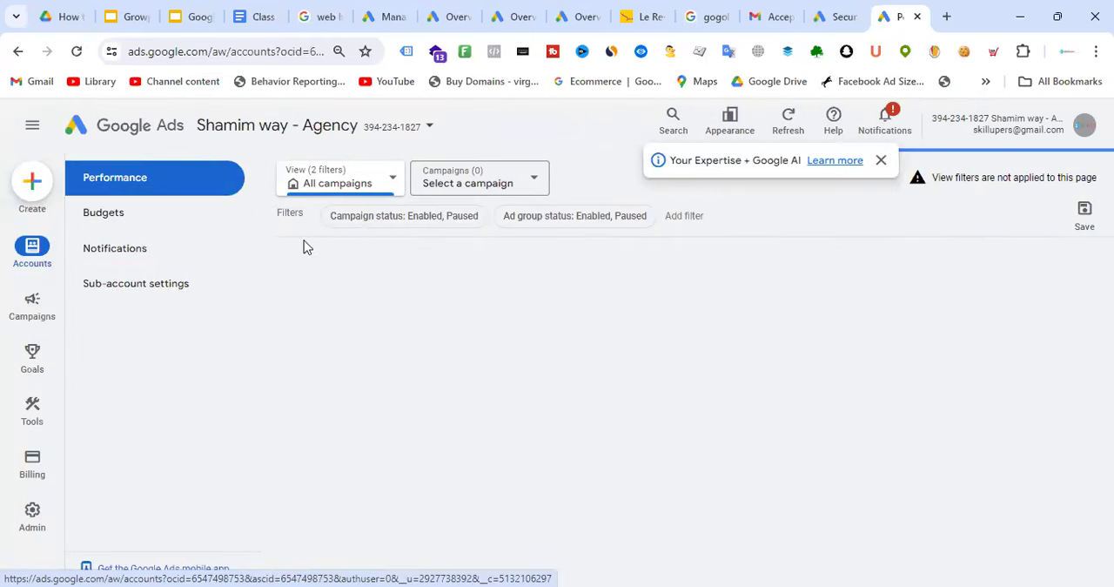
click(426, 129)
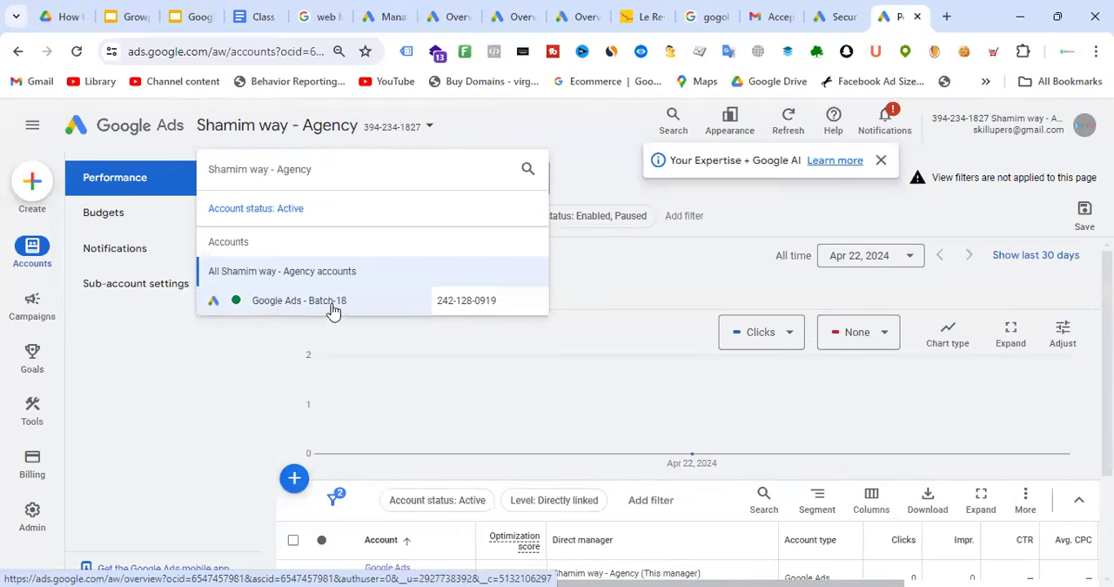
click(576, 125)
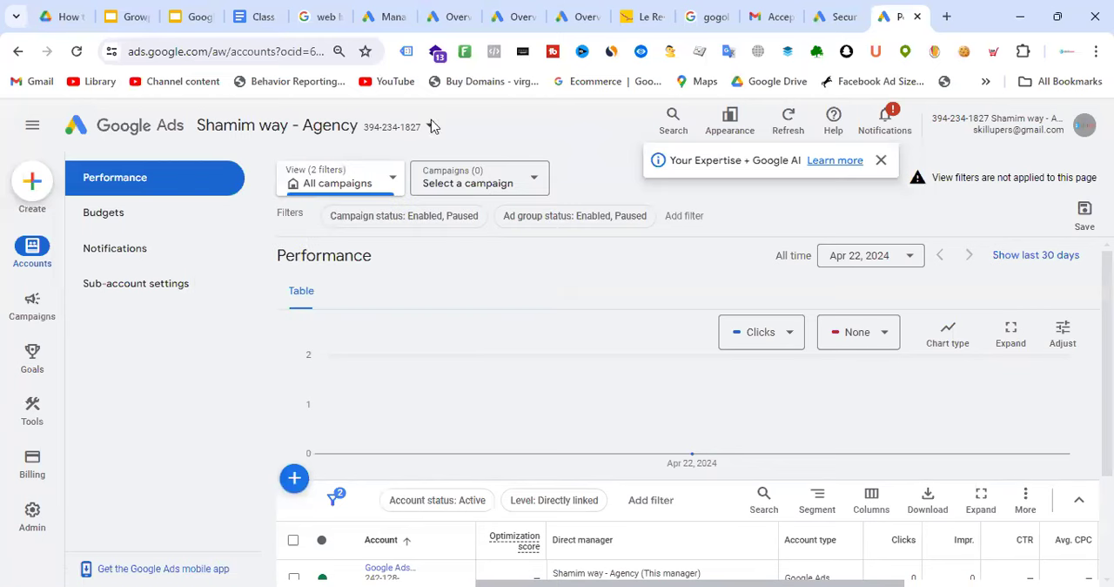
click(466, 9)
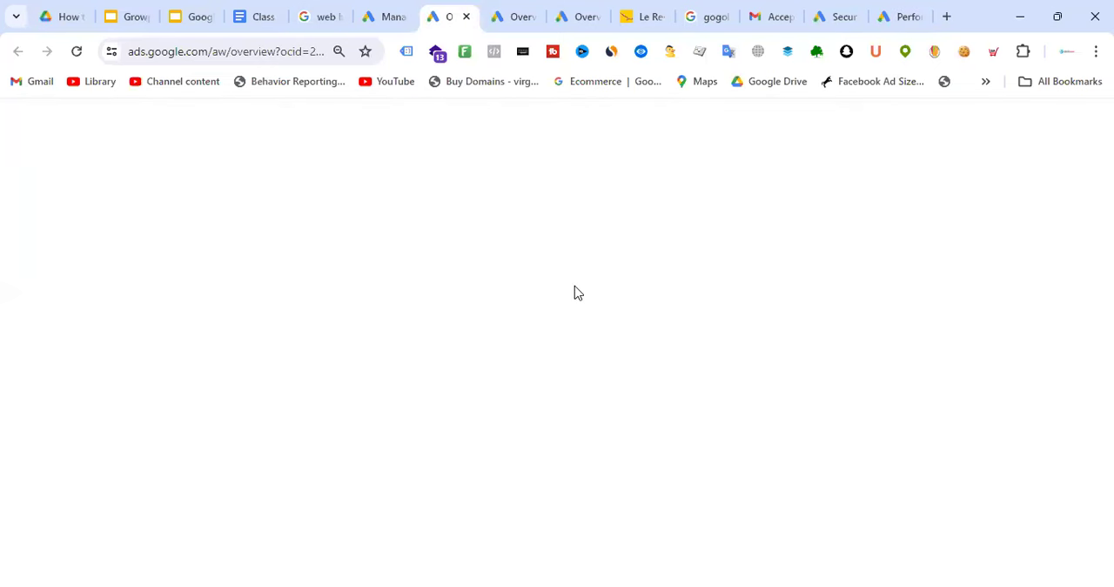
click(916, 10)
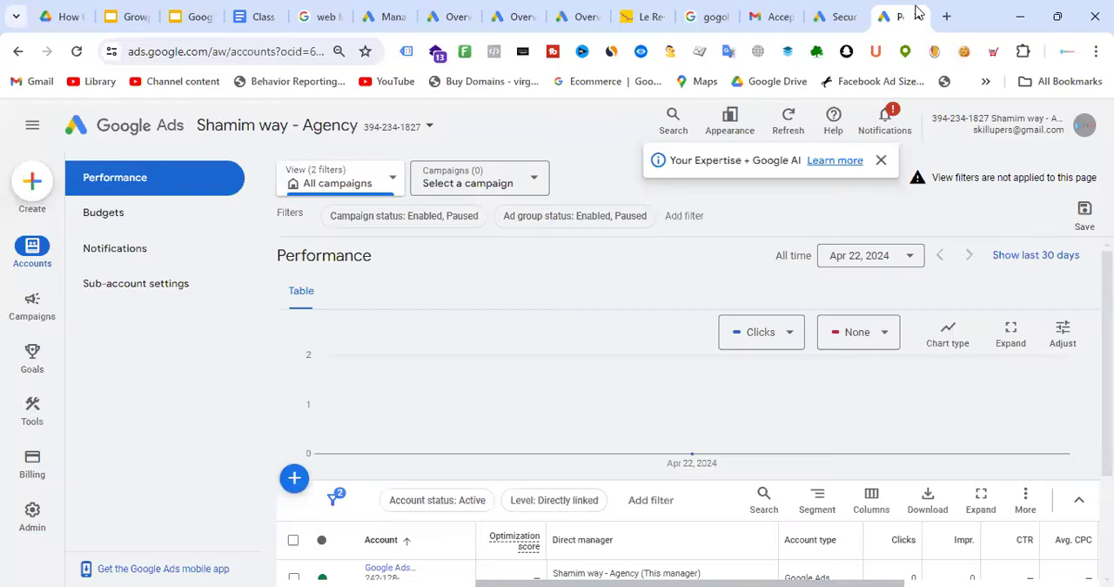
click(152, 295)
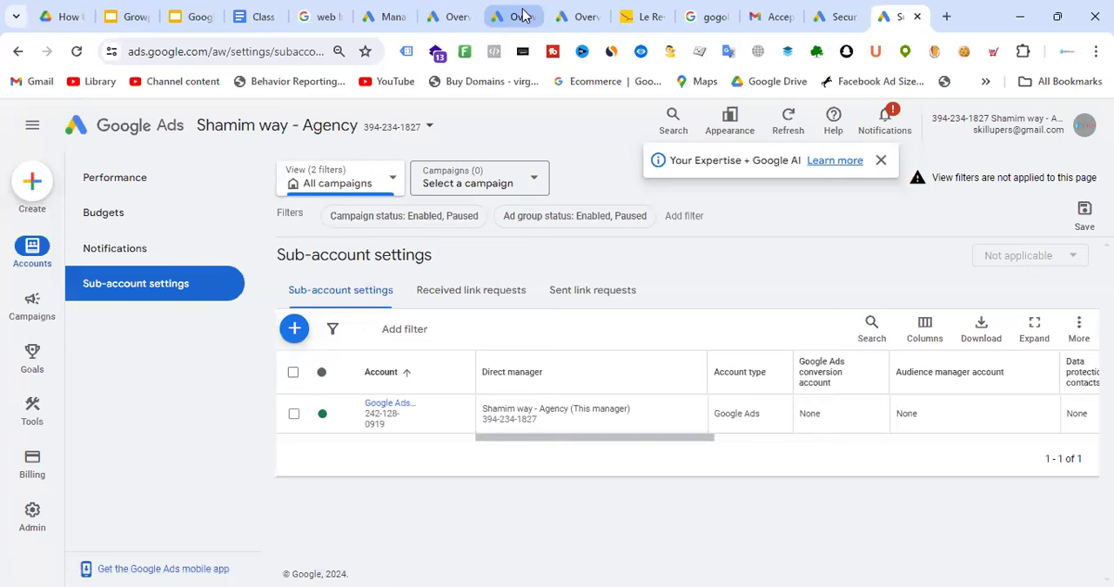
Set the overview date range of the cancelled client account to All time
click(520, 16)
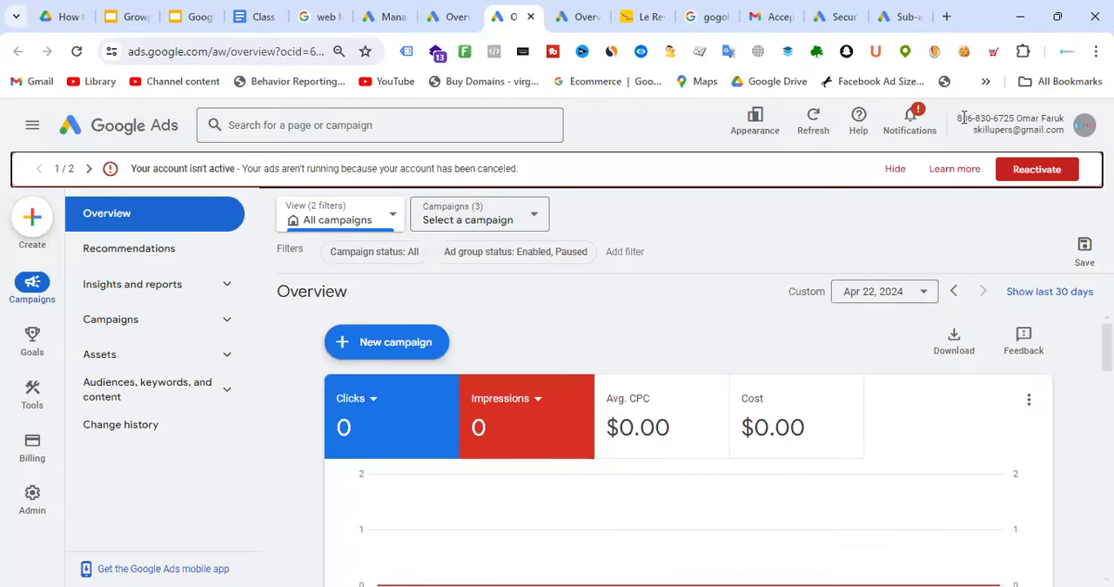
click(906, 296)
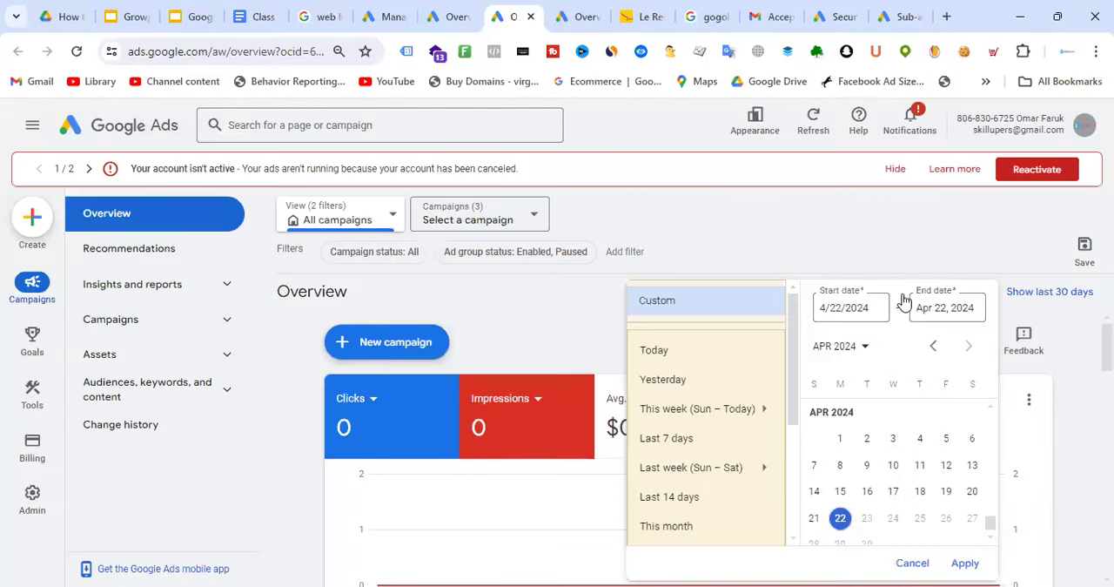
scroll(701, 411, down, 3)
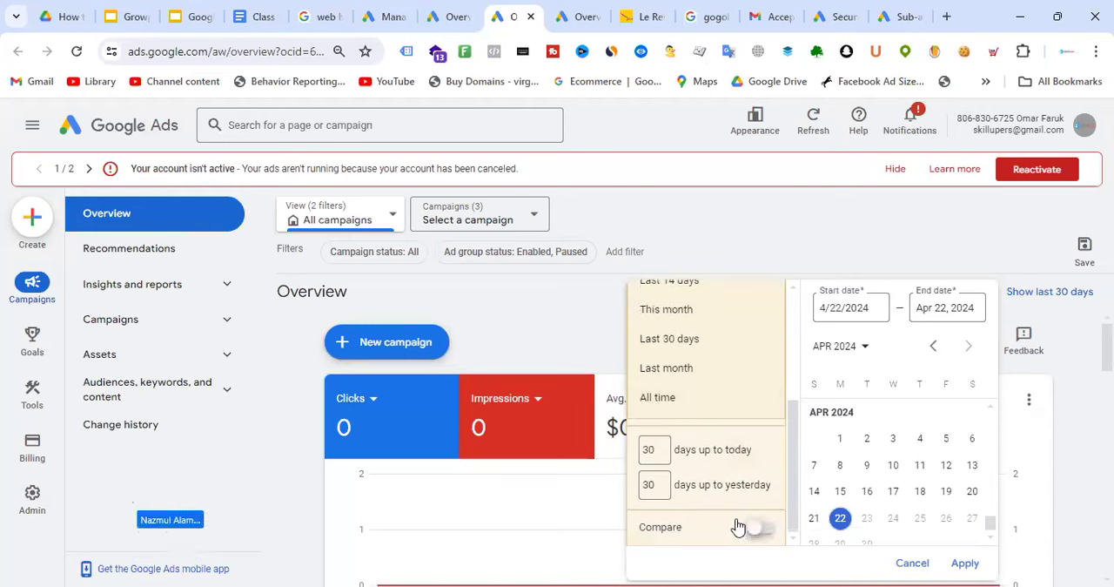
click(667, 401)
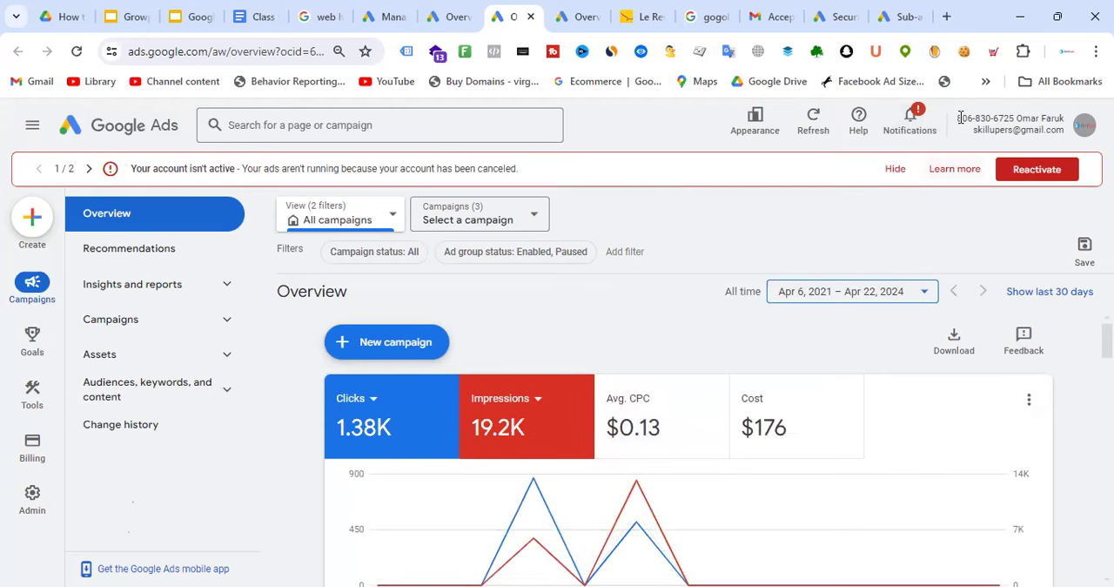
click(915, 12)
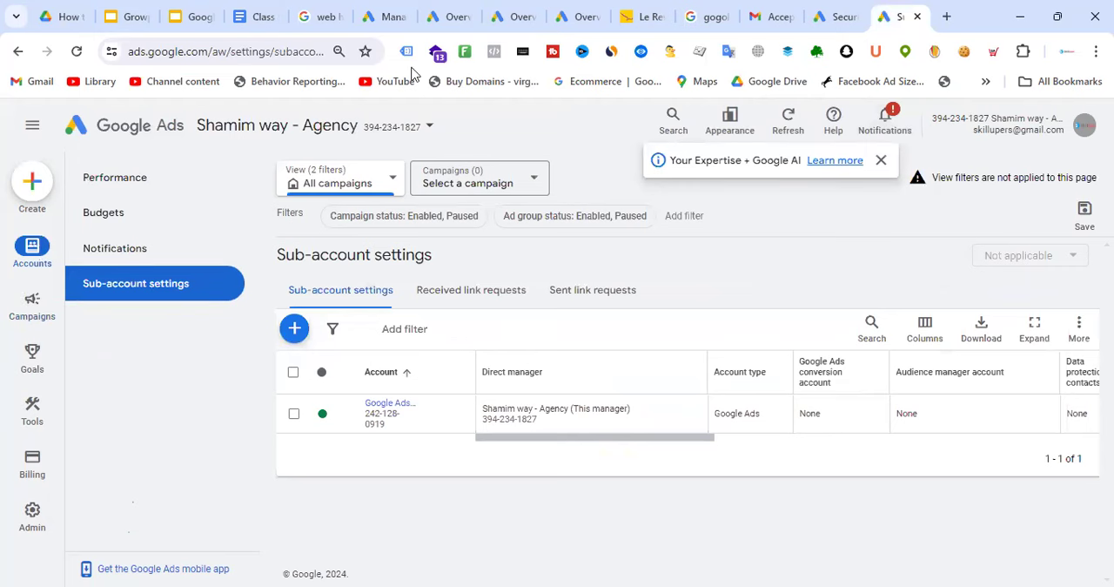
click(456, 10)
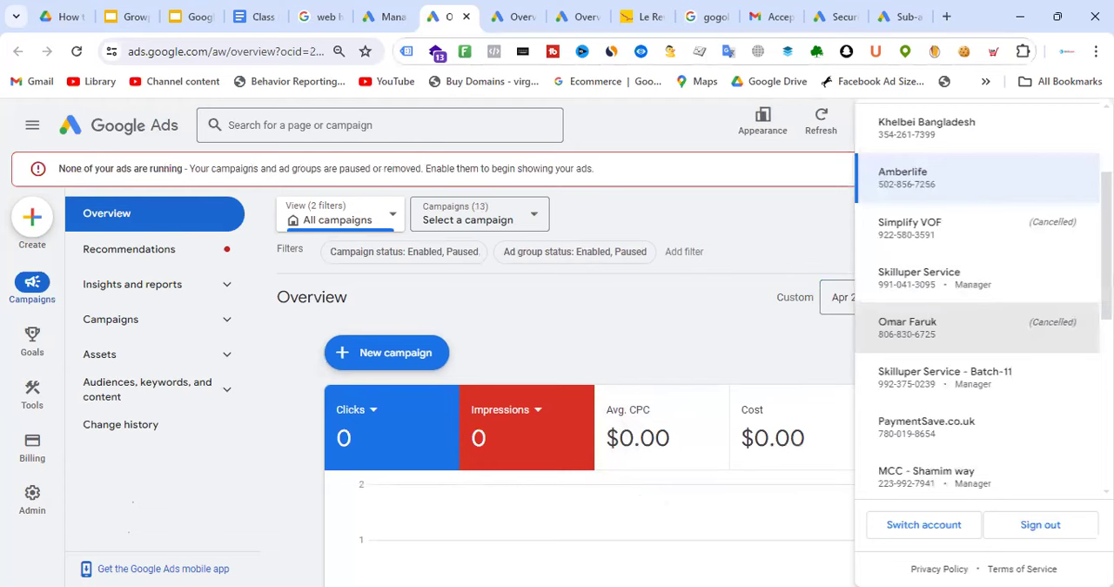
click(701, 252)
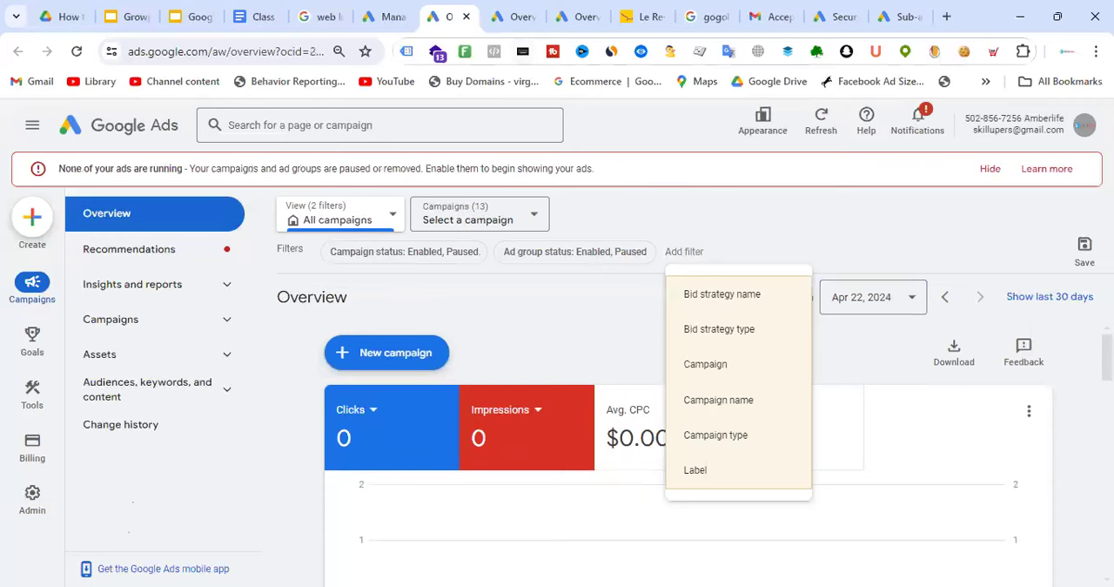
Copy the customer ID of the cancelled client account from its overview page
click(527, 10)
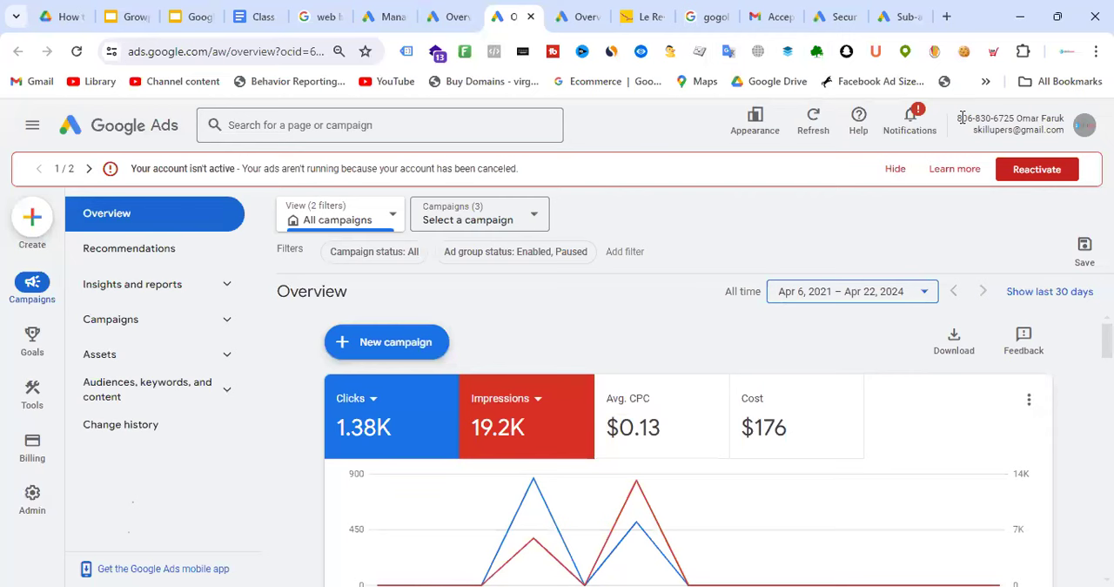
drag(962, 117, 1011, 116)
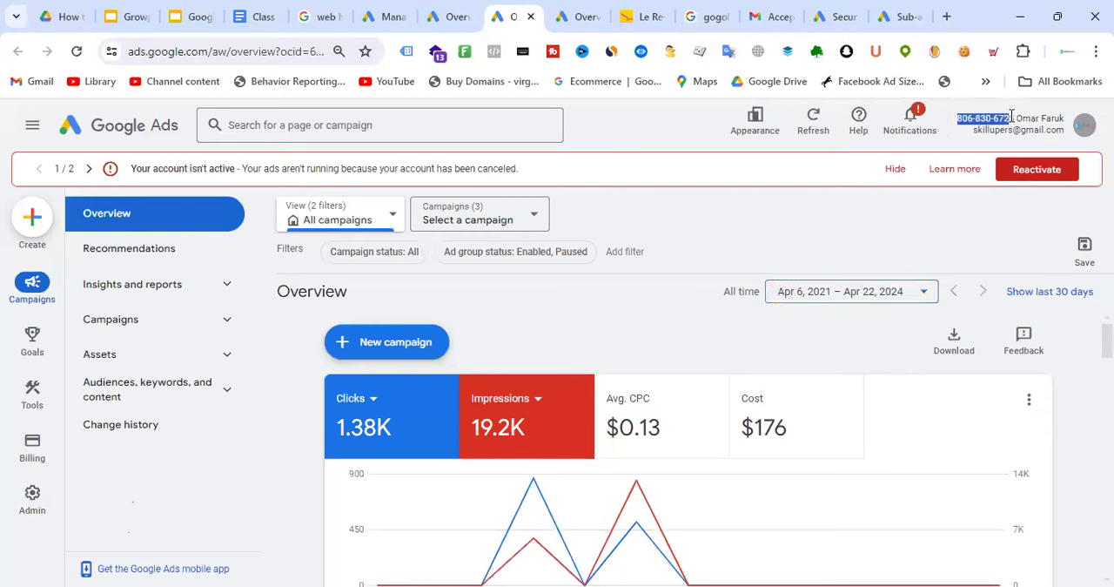
right_click(1010, 122)
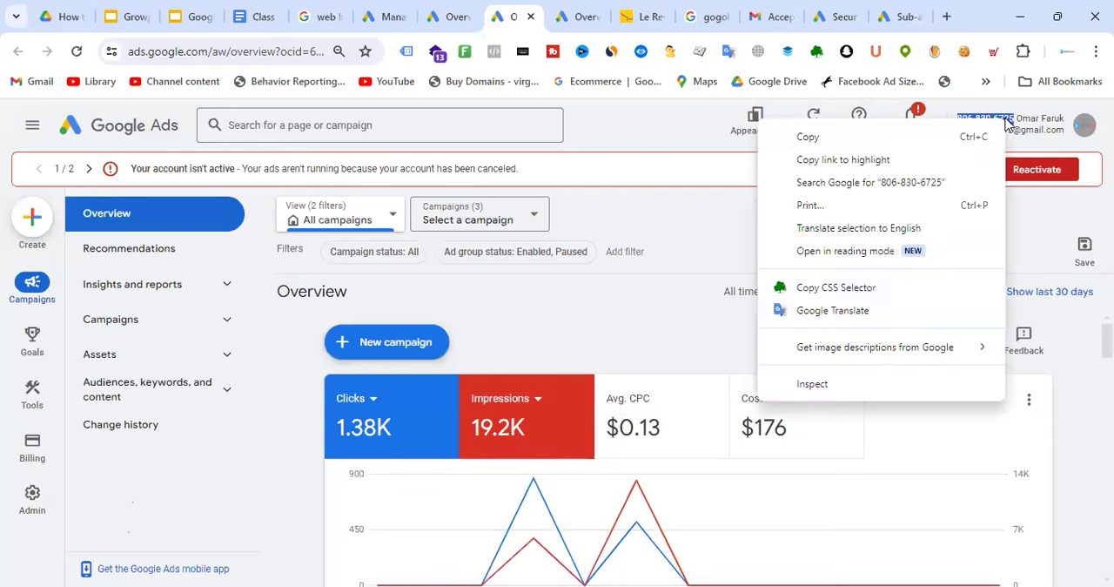
click(905, 137)
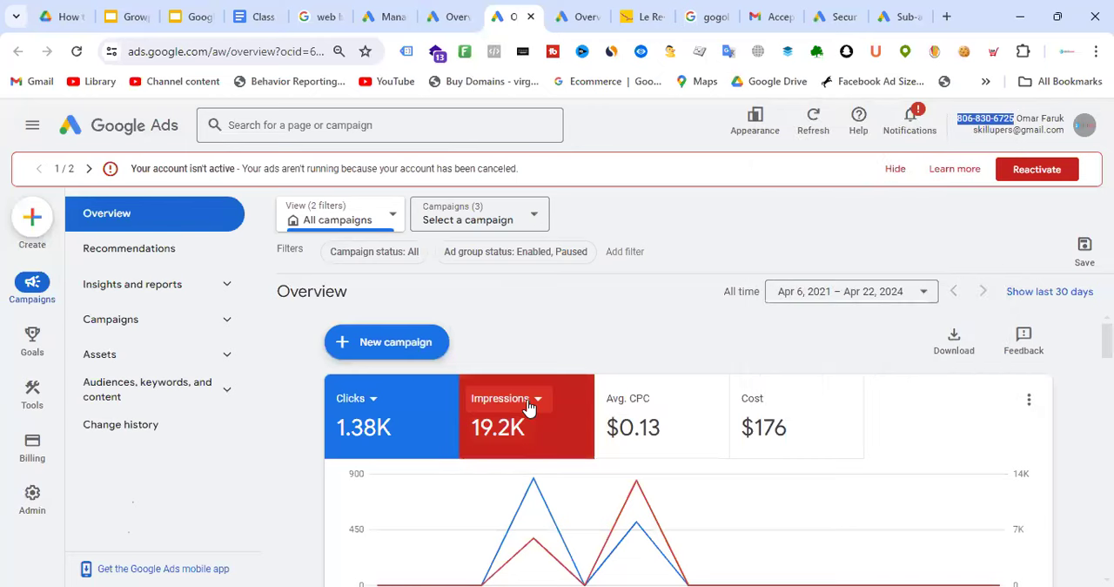
Send a request from the agency manager's sub-account settings to link the cancelled client account by its copied customer ID
click(903, 11)
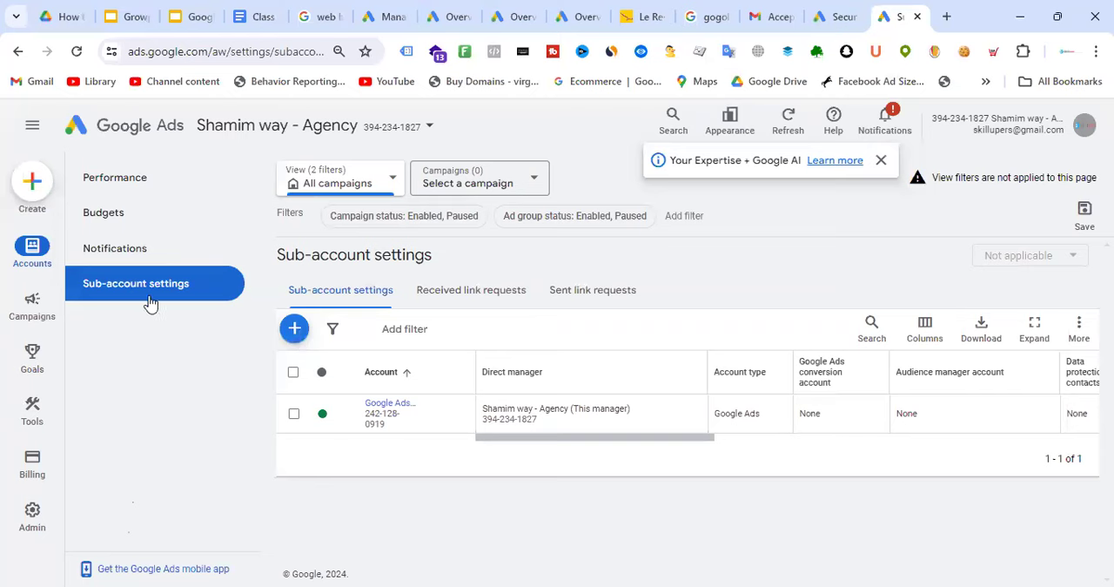
click(294, 329)
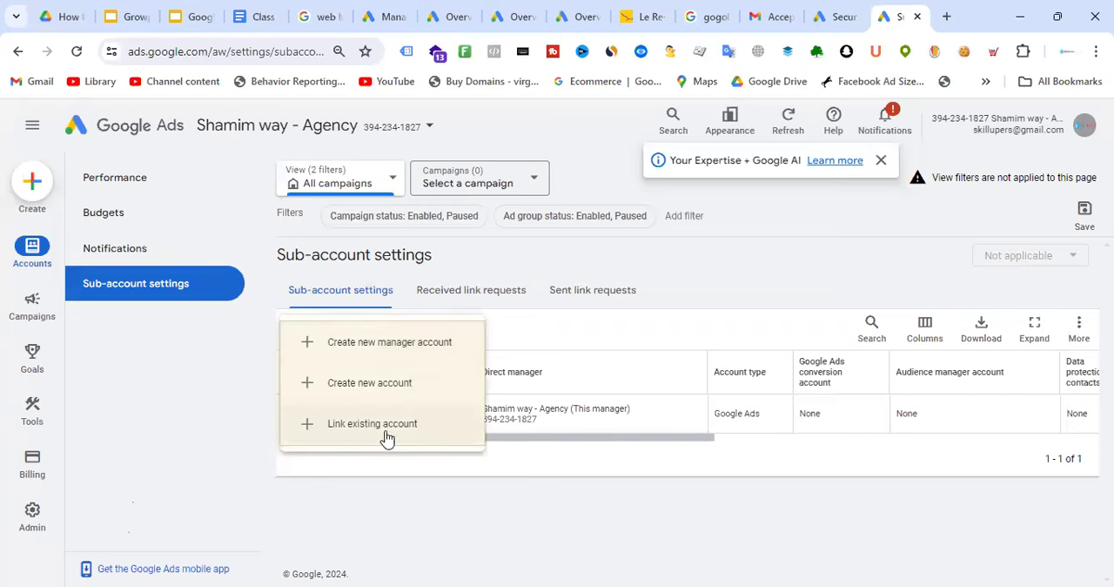
click(383, 426)
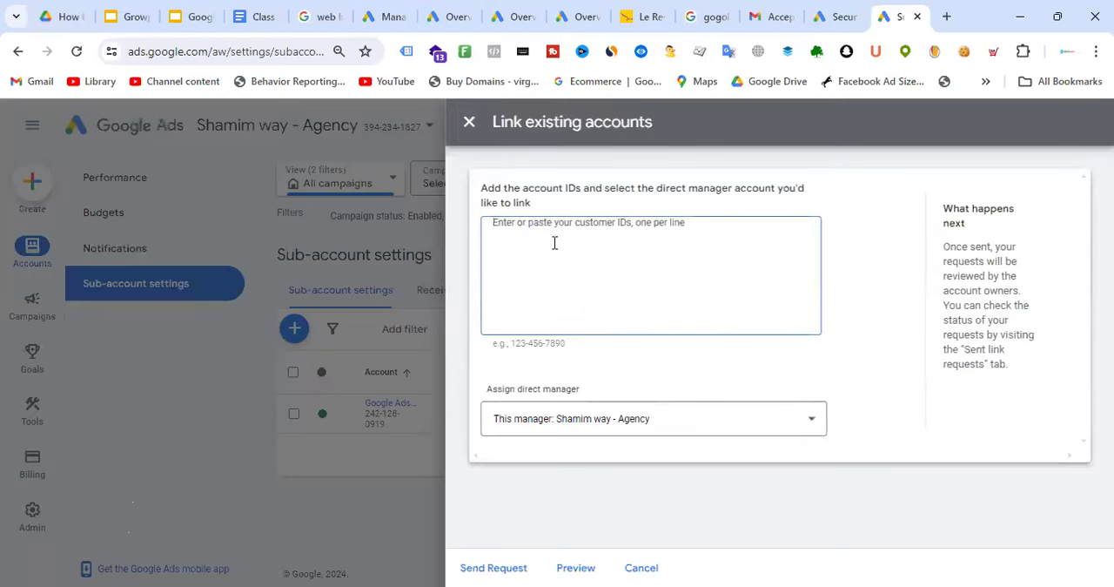
key(ctrl+v)
click(509, 567)
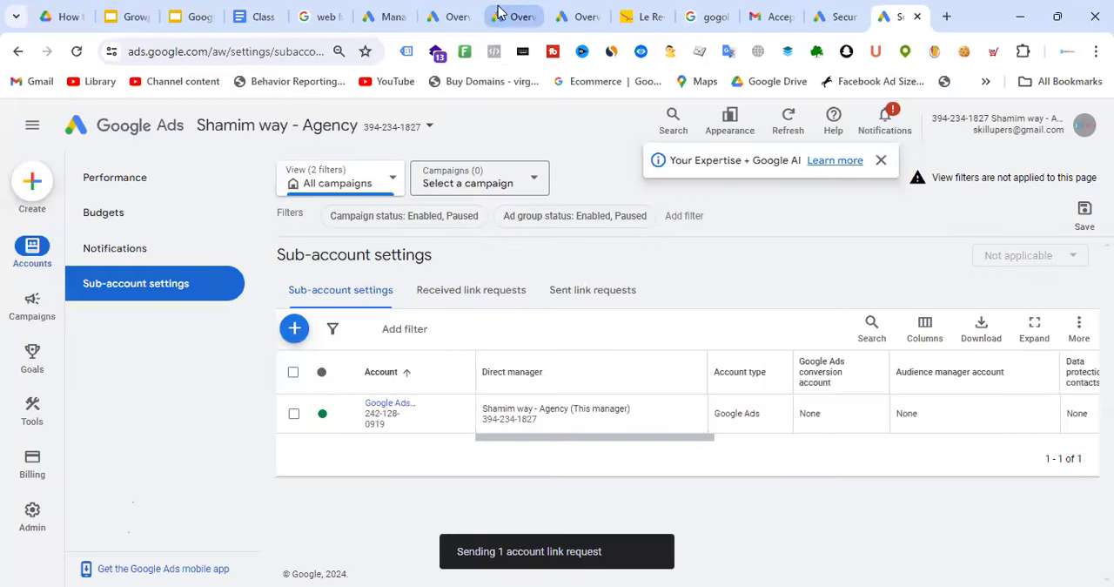
Accept the agency manager's link request in the cancelled account's access and security settings and grant it access
click(449, 14)
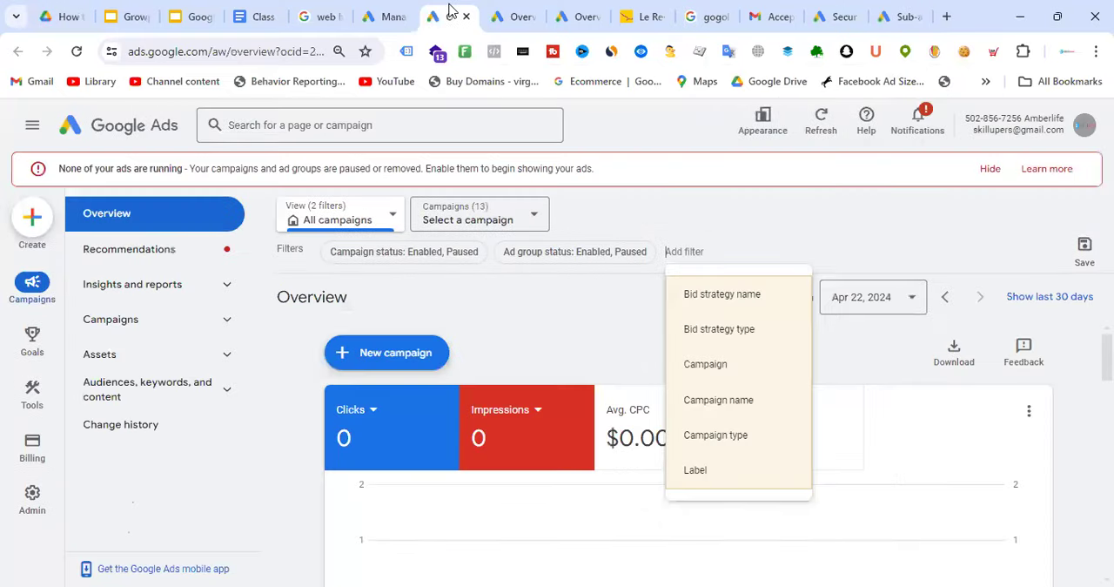
click(516, 9)
mouse_move(28, 518)
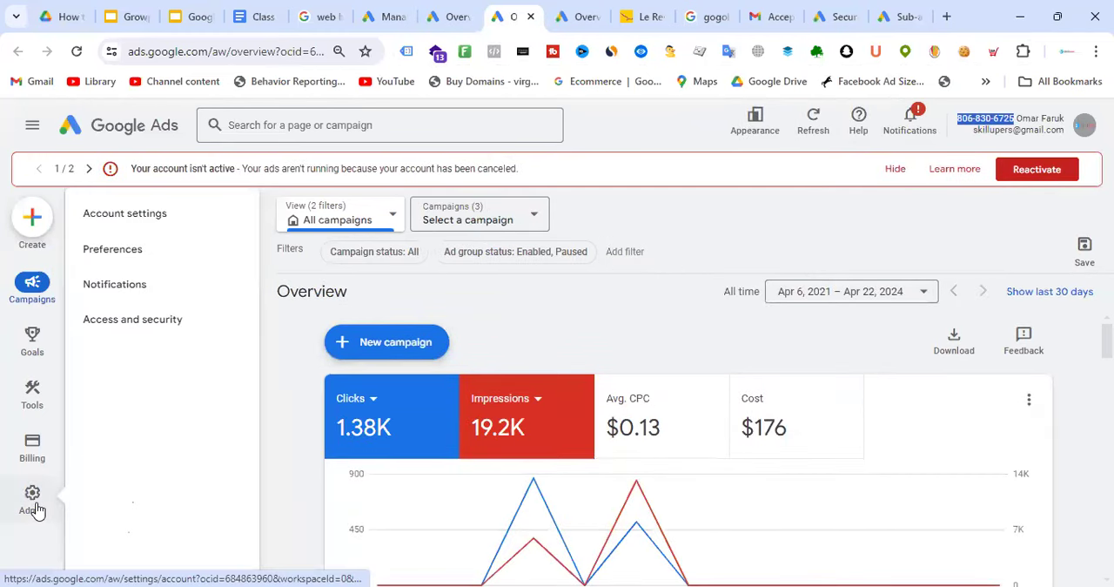
click(146, 324)
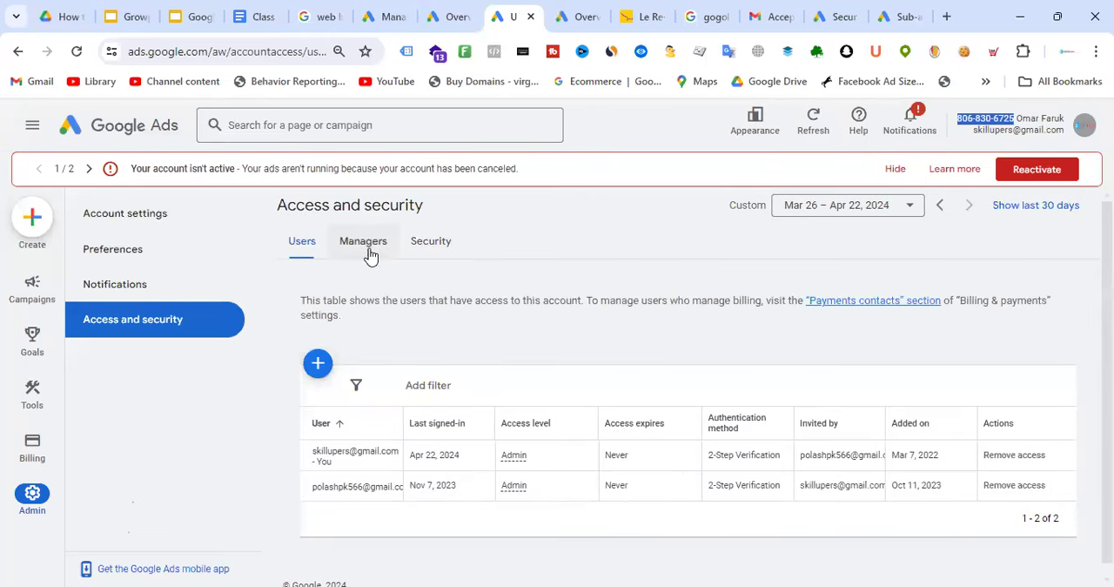
click(367, 248)
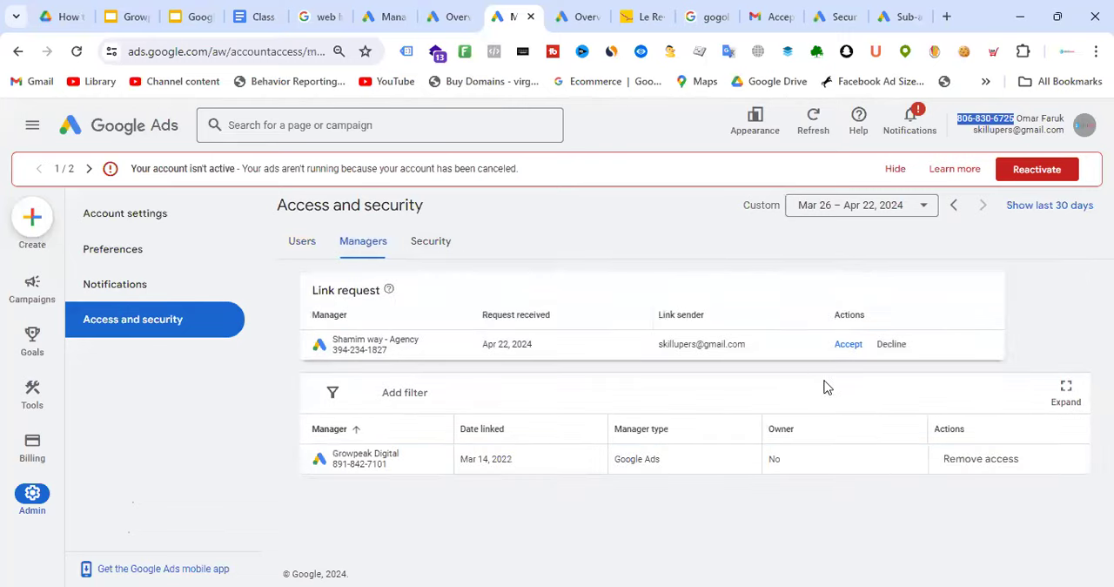
click(846, 344)
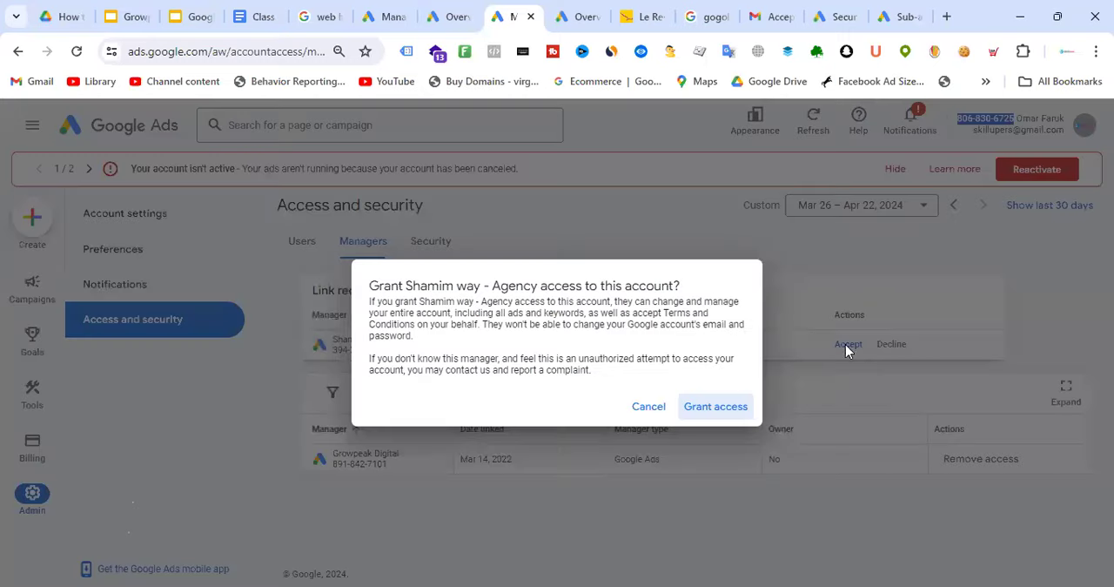
click(712, 406)
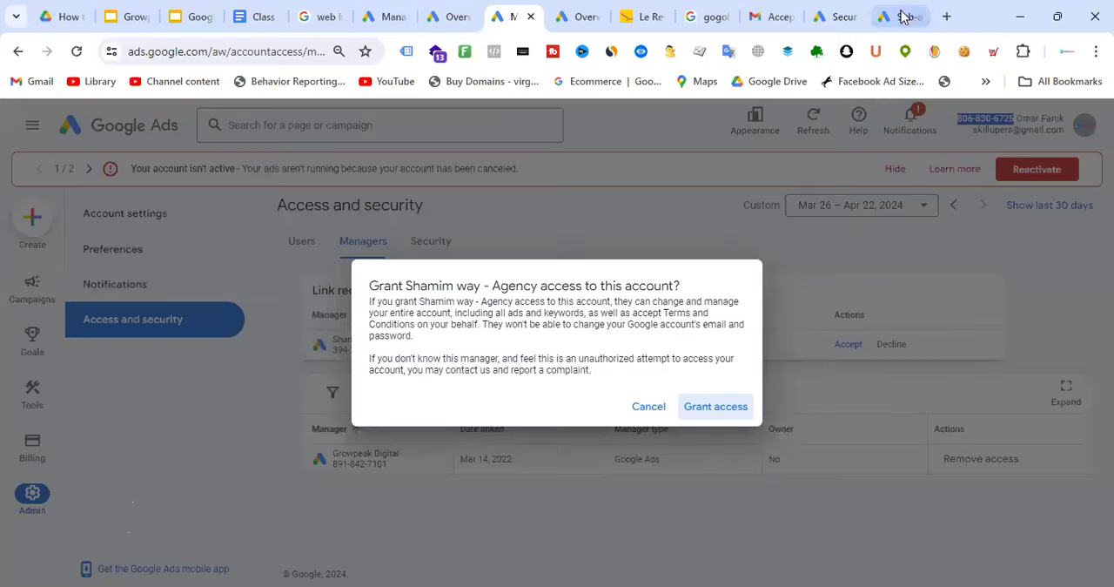
Reload the agency manager account, check its list of linked accounts and open the Google Ads - Batch-18 account
click(901, 17)
click(77, 52)
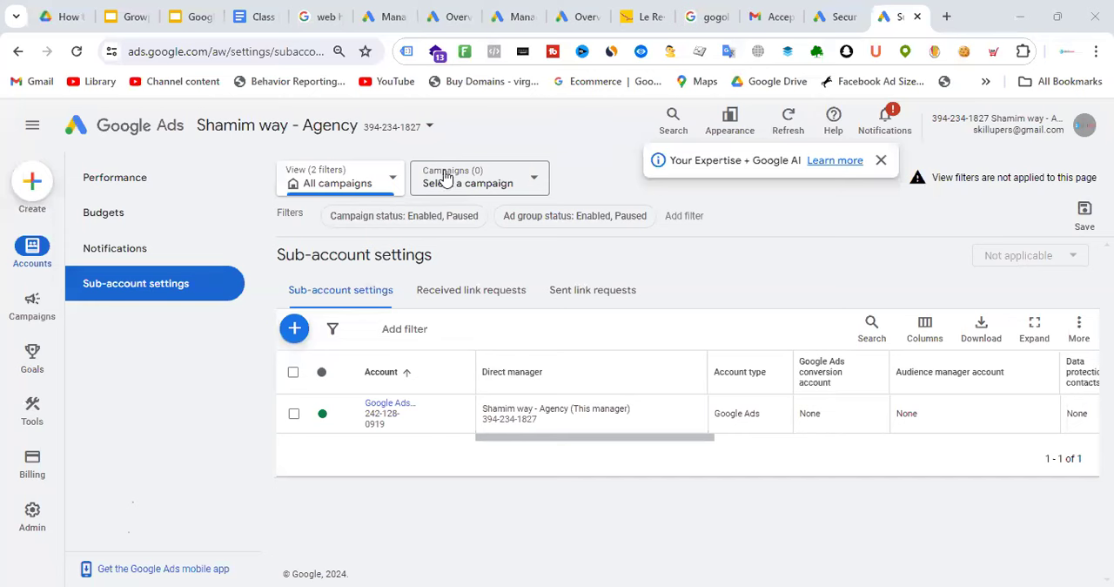
click(401, 130)
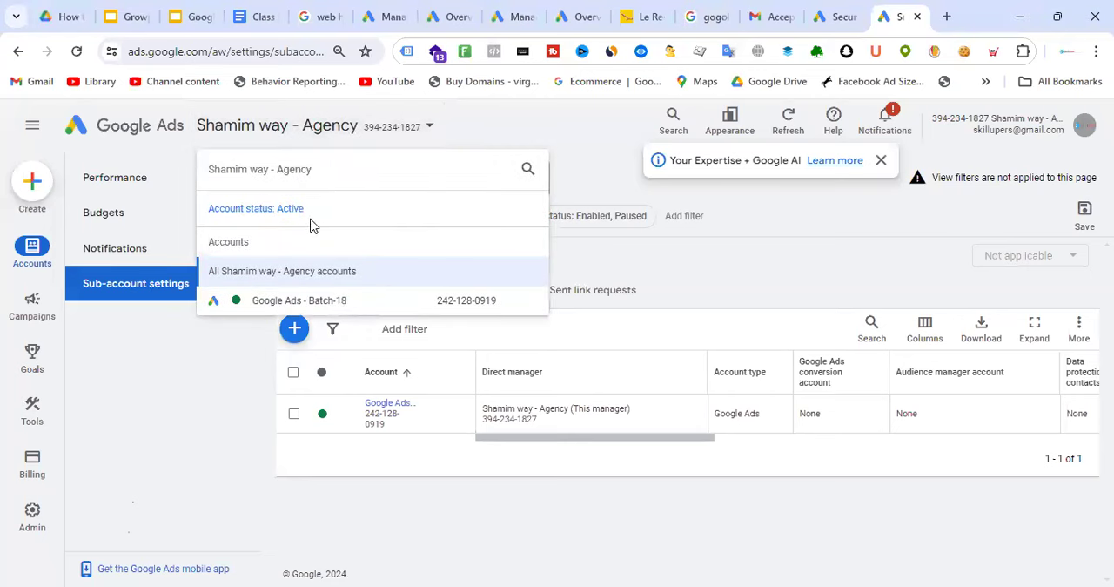
click(133, 191)
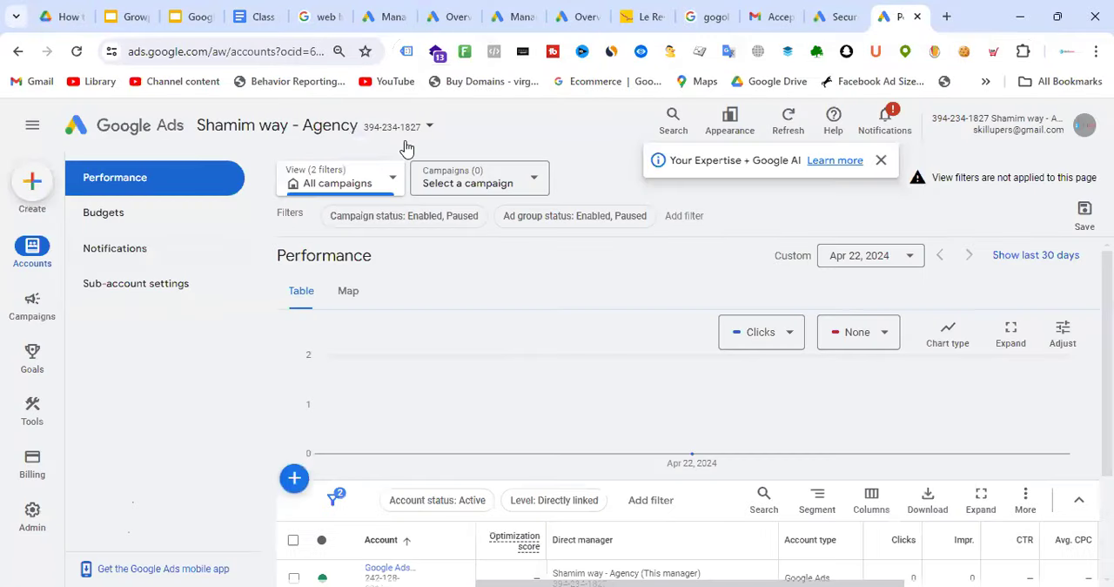
click(381, 128)
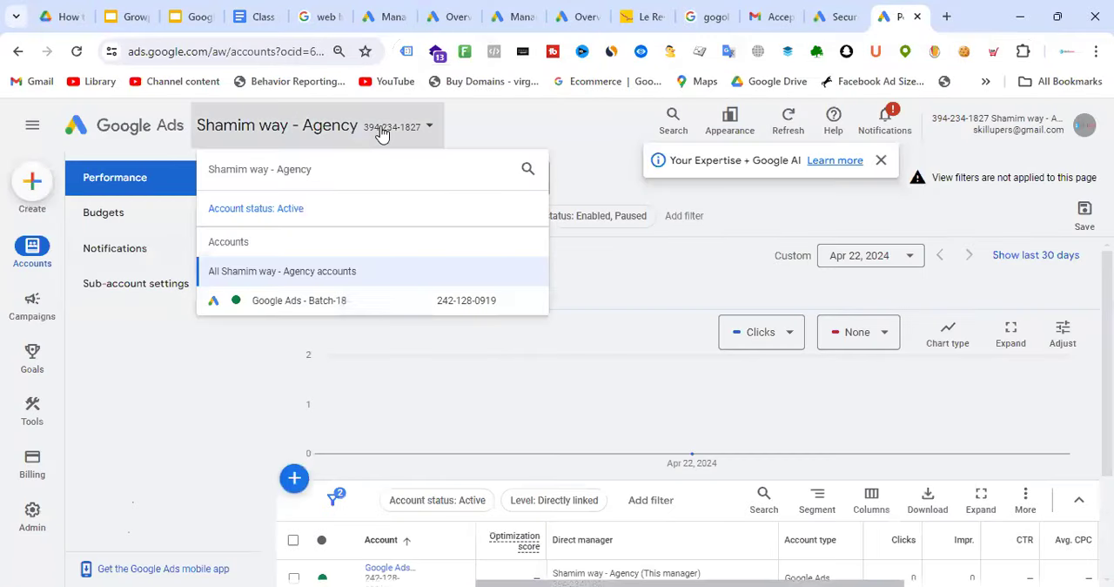
click(360, 310)
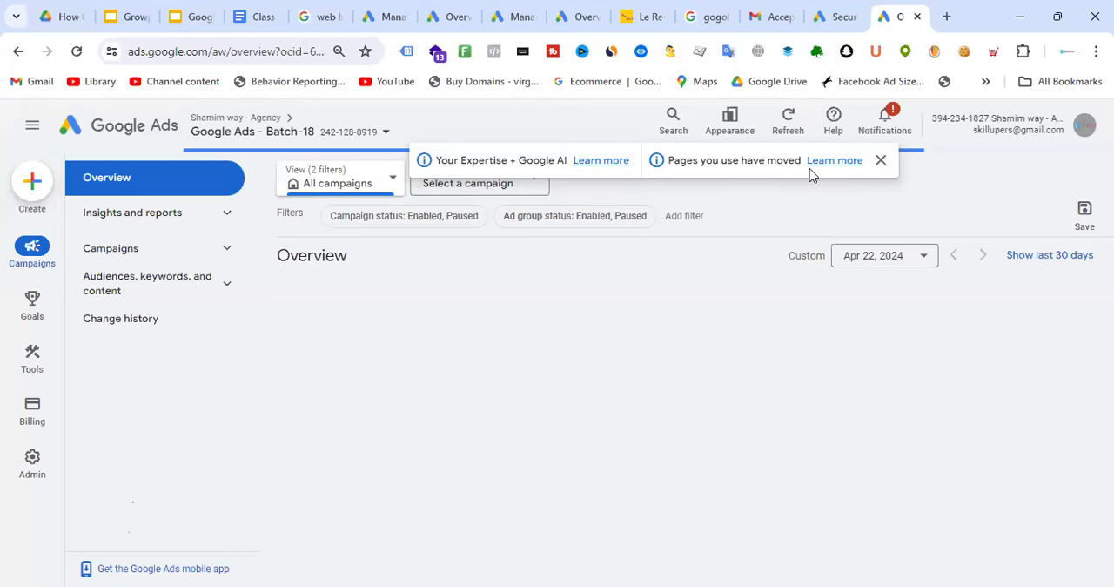
Complete the identity confirmation in the cancelled client account and accept the agency manager's pending link request, granting it access
click(454, 12)
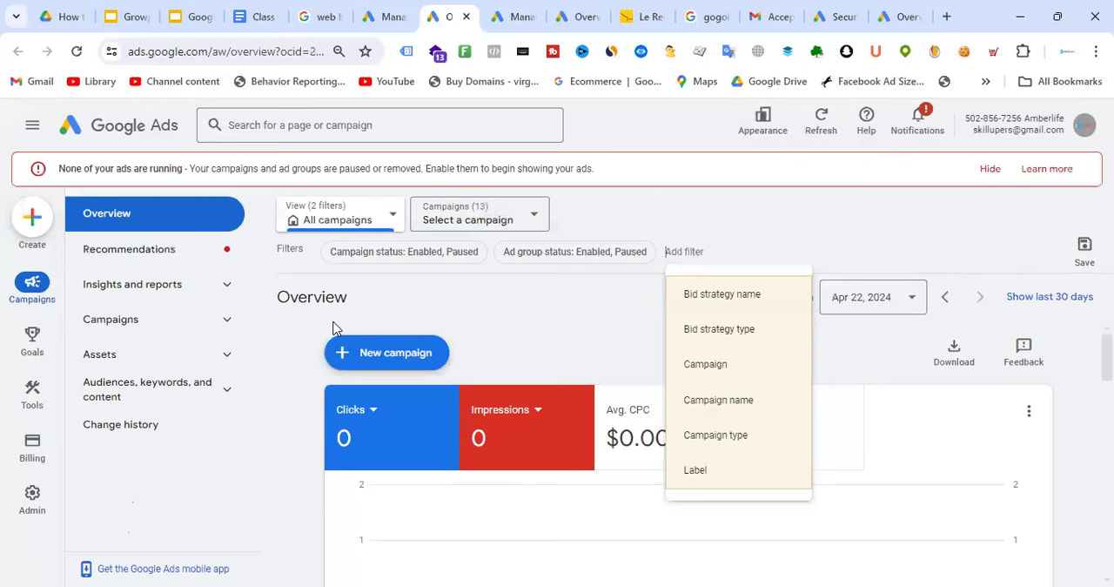
click(513, 9)
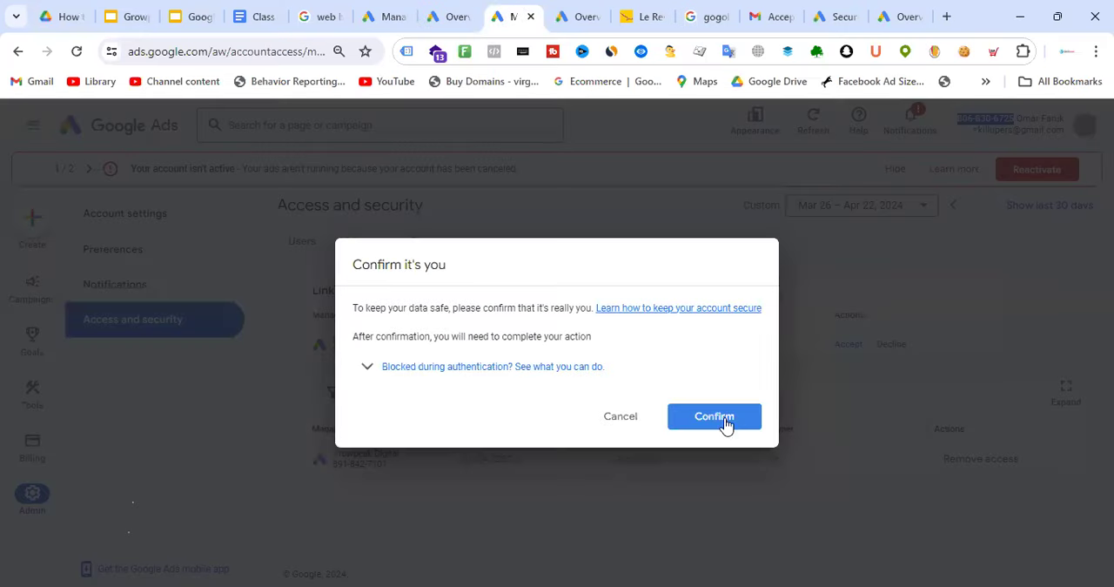
click(726, 423)
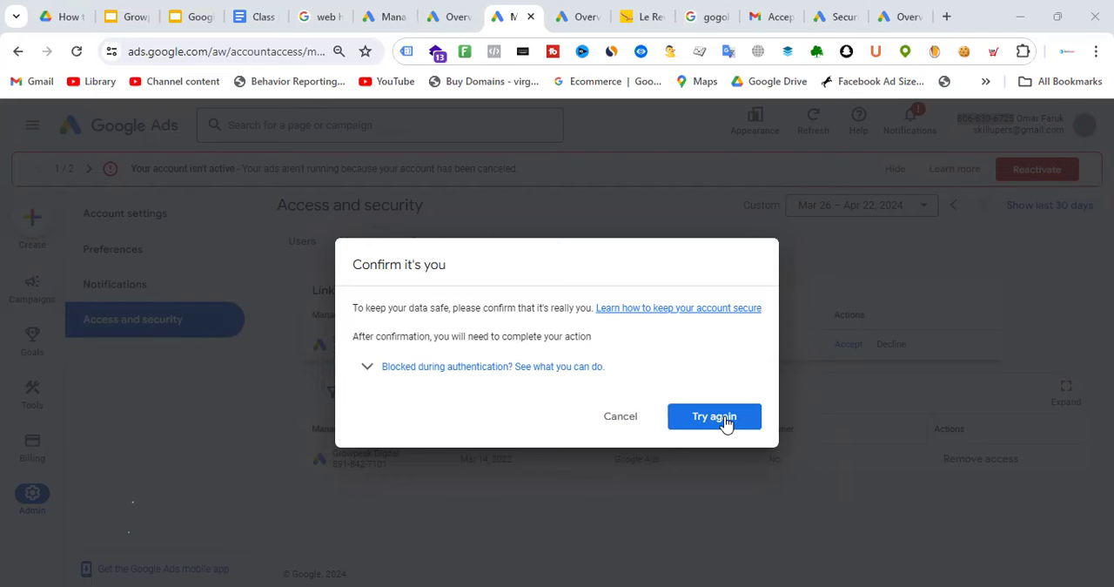
click(727, 418)
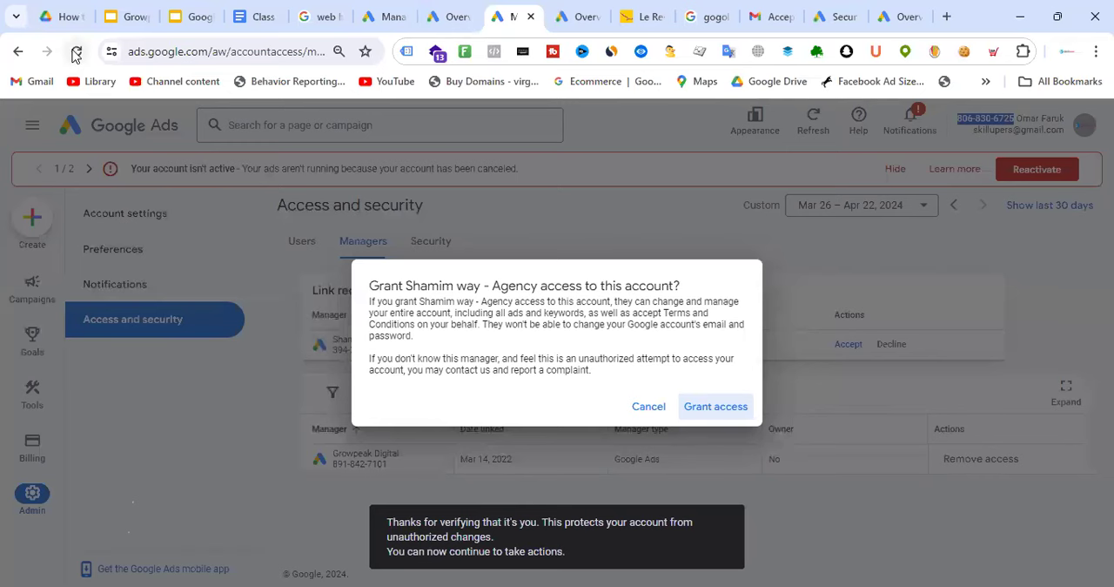
click(724, 406)
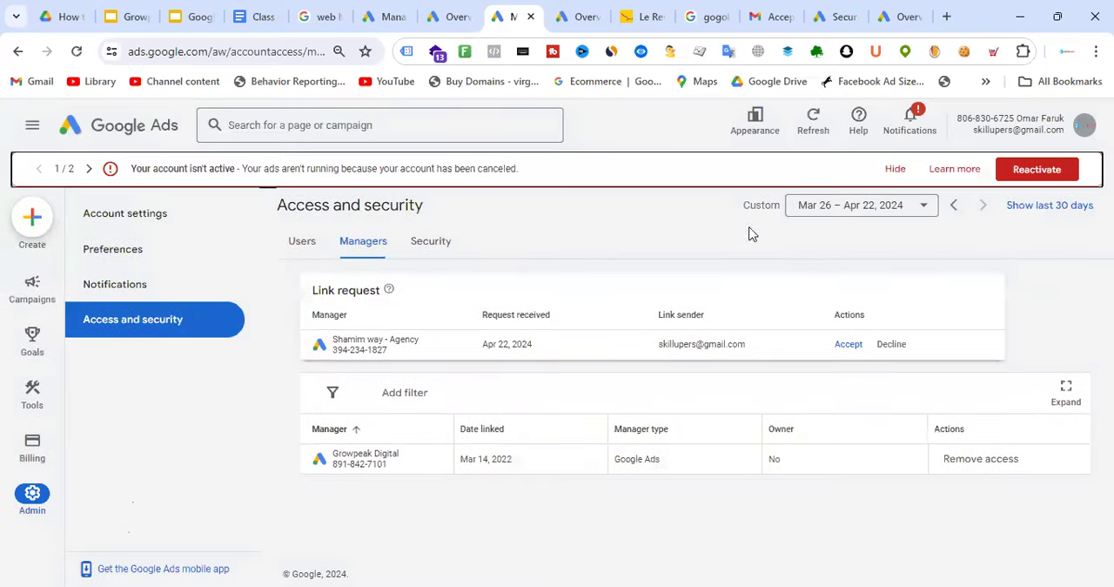
click(848, 343)
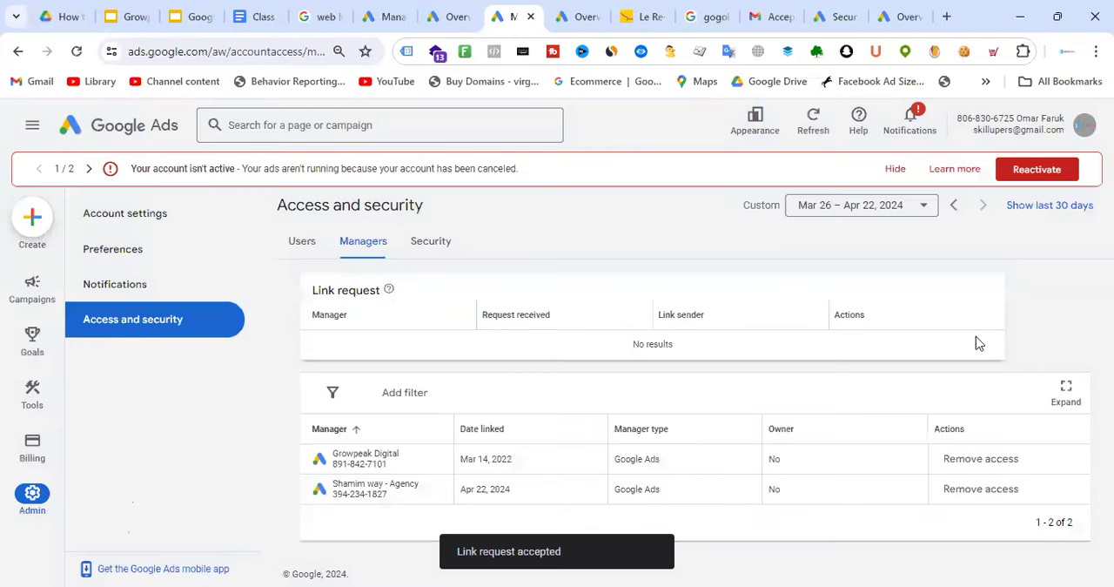
Refresh the agency manager account, review the accounts listed under it and reopen Google Ads - Batch-18
click(905, 12)
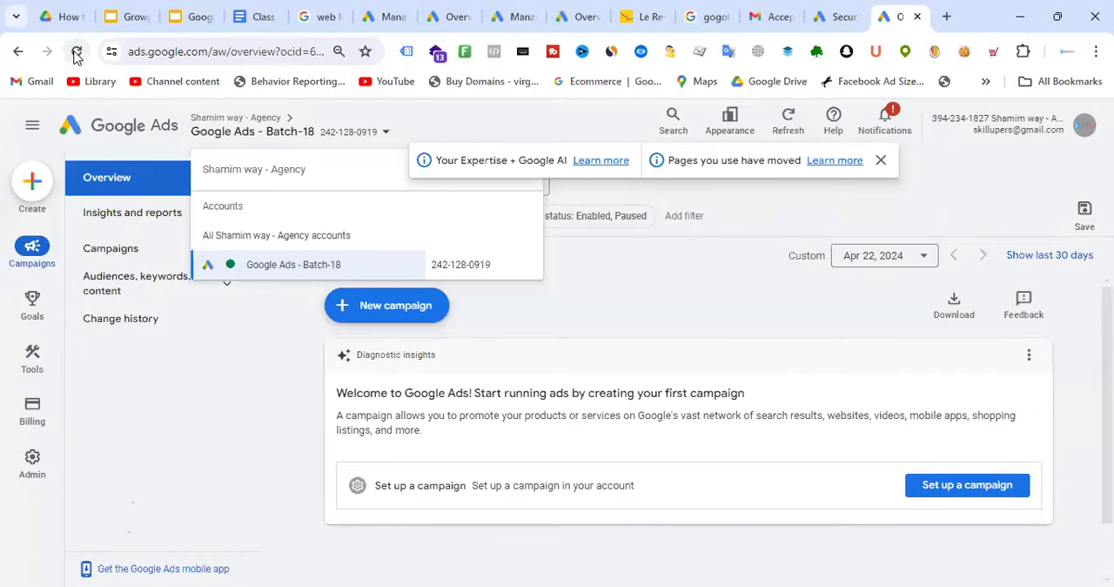
click(77, 57)
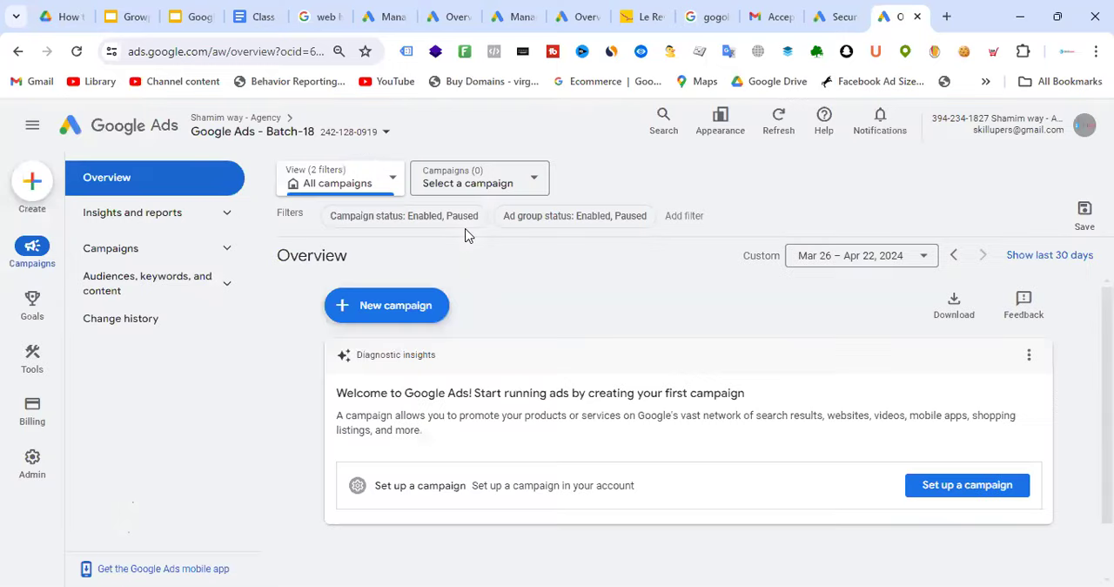
click(348, 132)
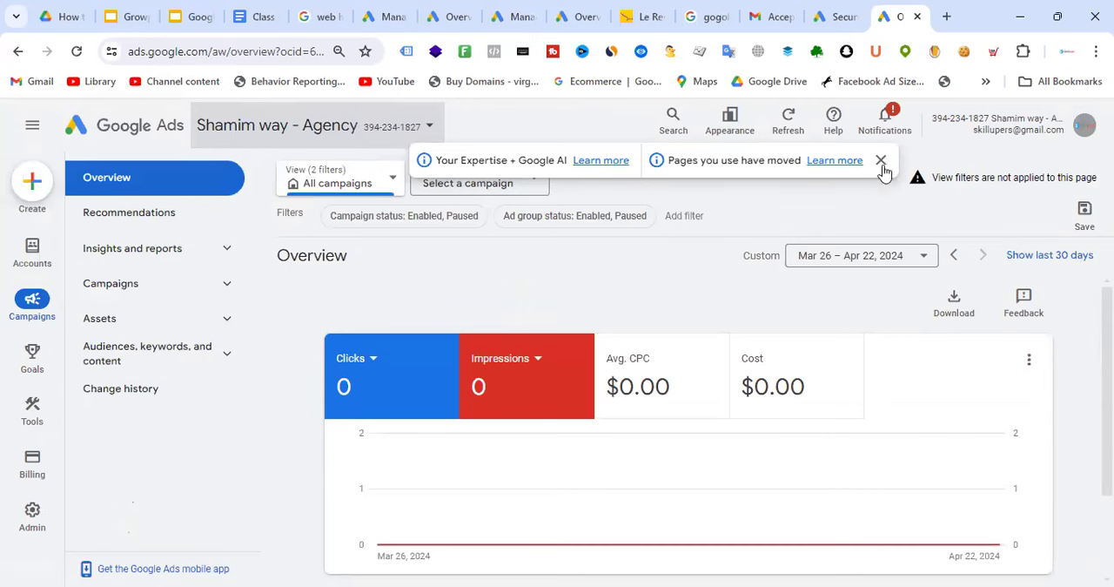
click(387, 130)
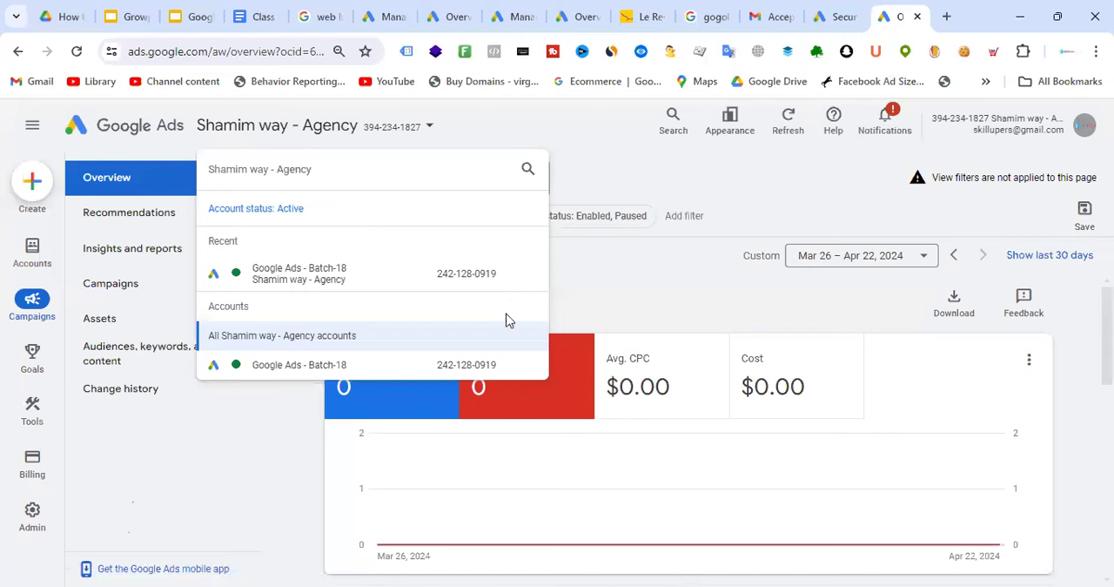
click(316, 365)
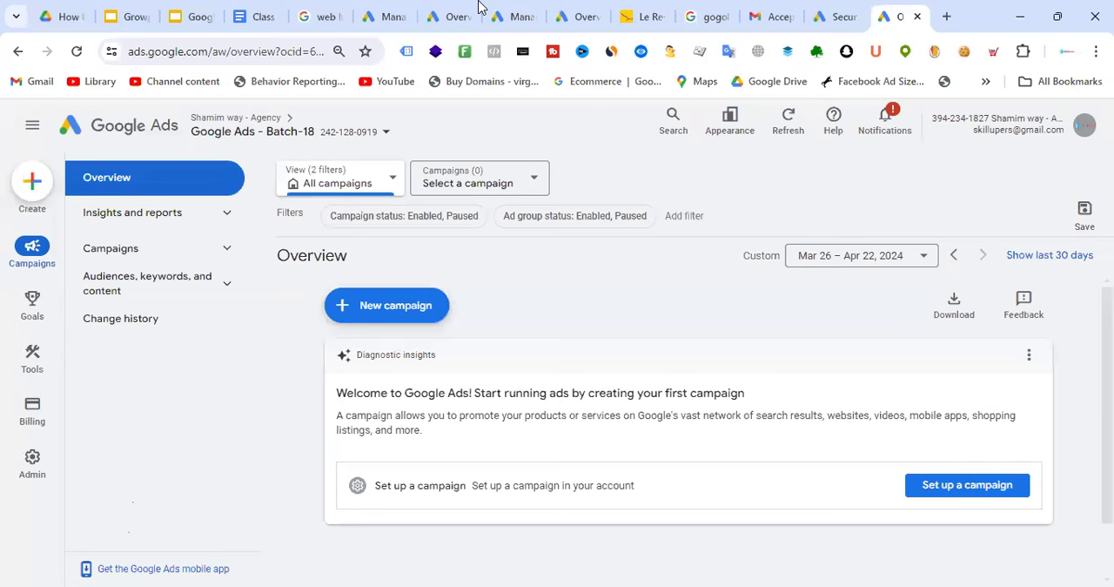
Open the Amberlife account's access and security settings and view its users and linked managers
click(453, 11)
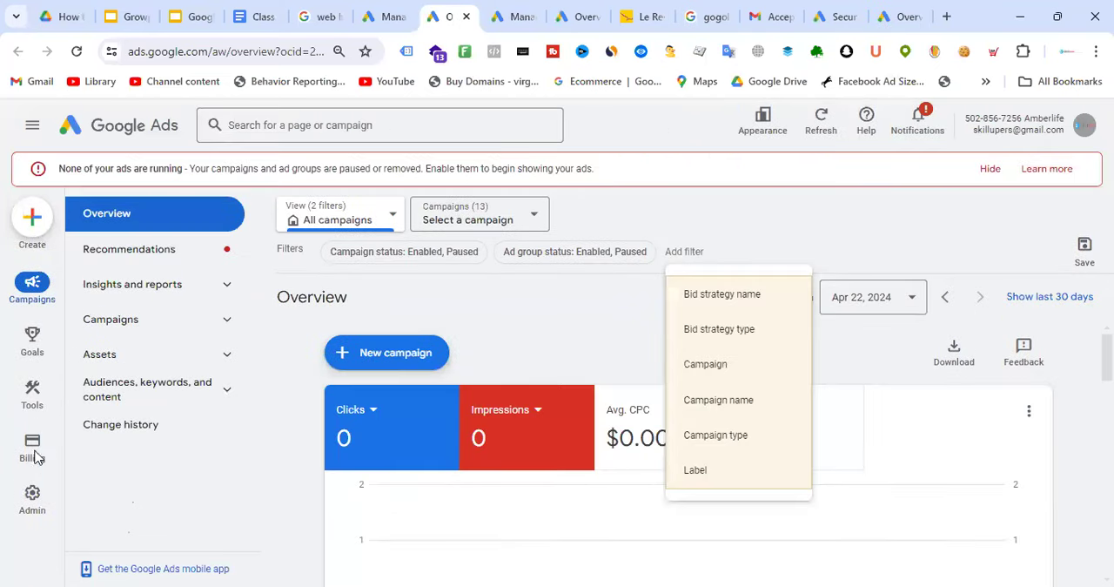
mouse_move(33, 391)
mouse_move(31, 497)
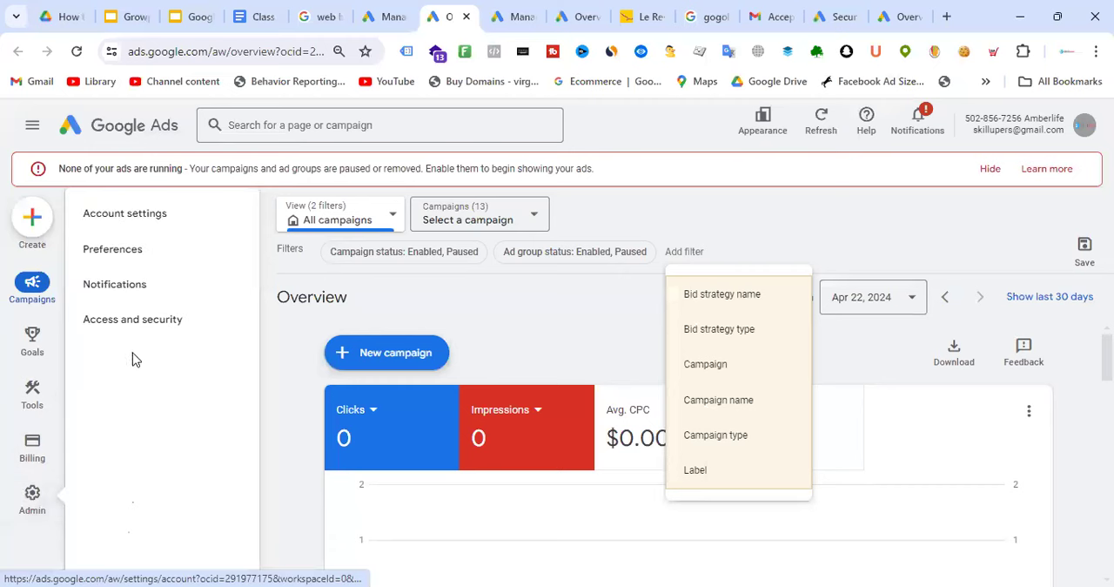
click(133, 320)
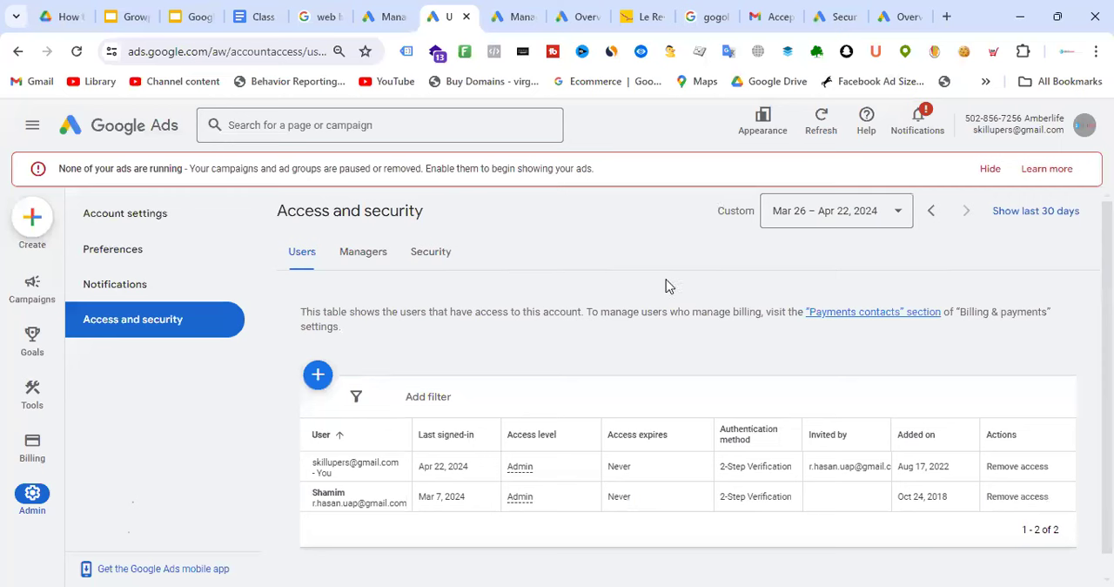
scroll(670, 287, down, 1)
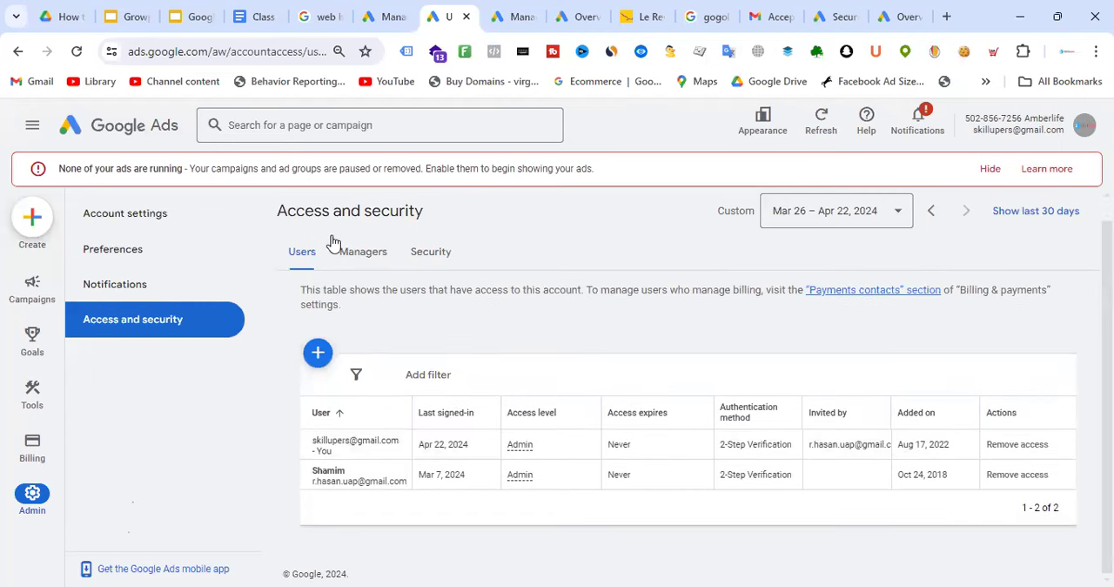
click(363, 251)
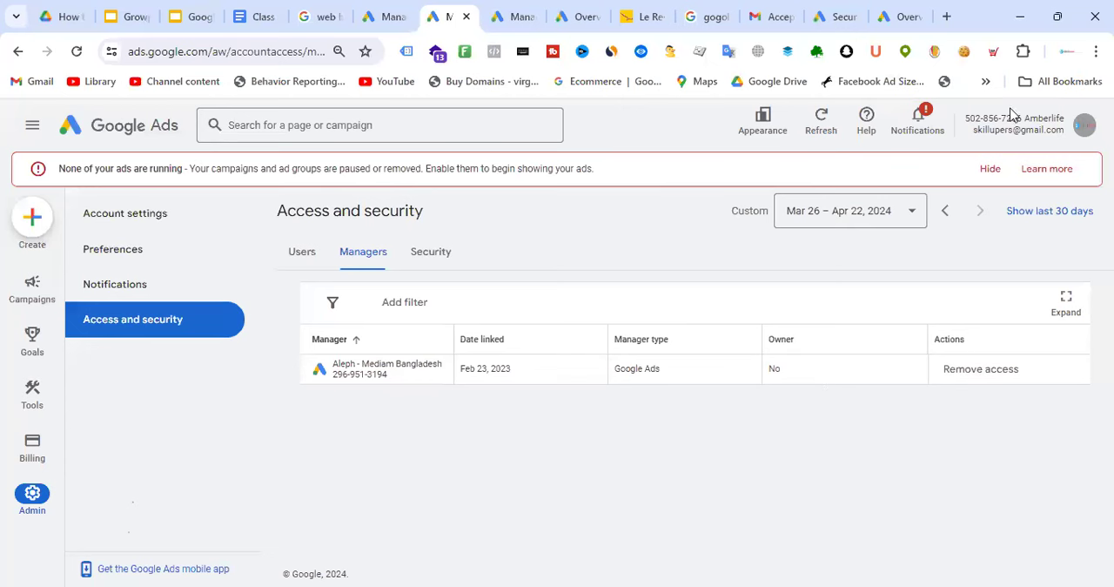
Copy the customer ID of the Amberlife account
drag(966, 118, 1023, 119)
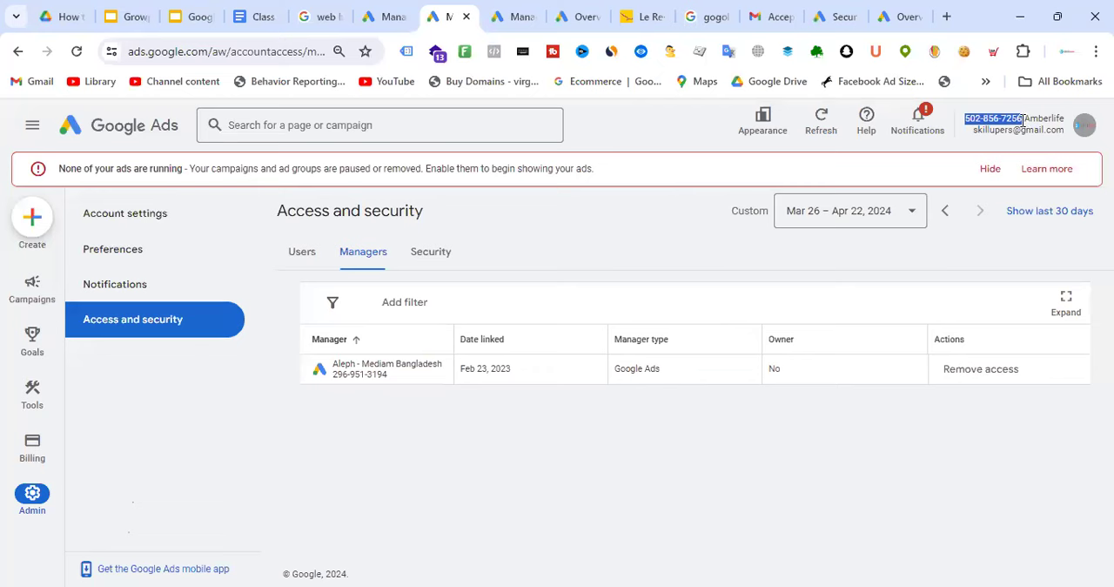
right_click(1009, 123)
click(858, 137)
Send a request from the agency manager's sub-account settings to link the existing Amberlife account by its copied customer ID
click(901, 16)
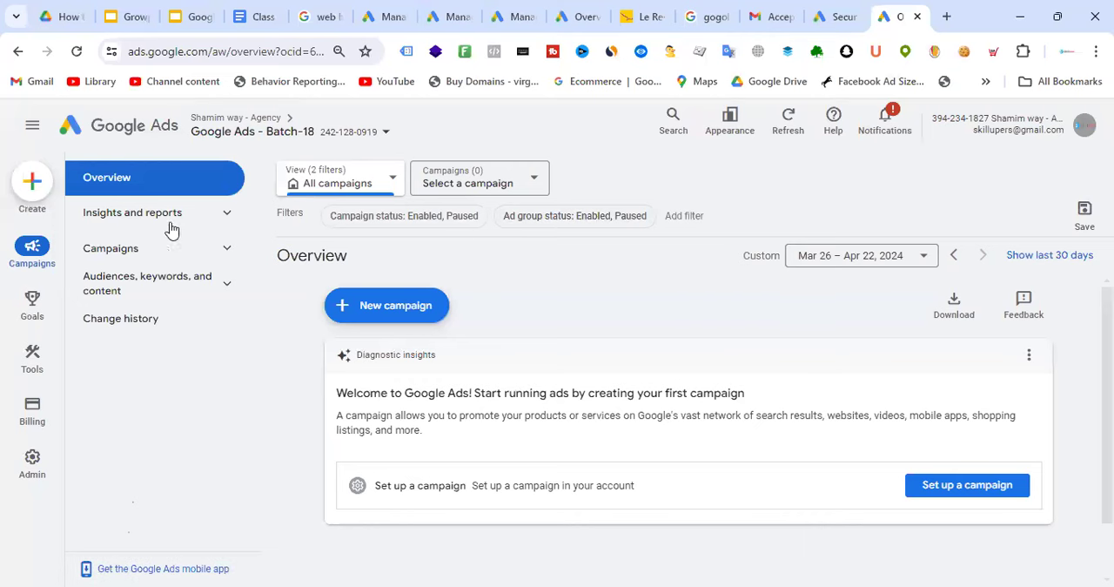
mouse_move(34, 304)
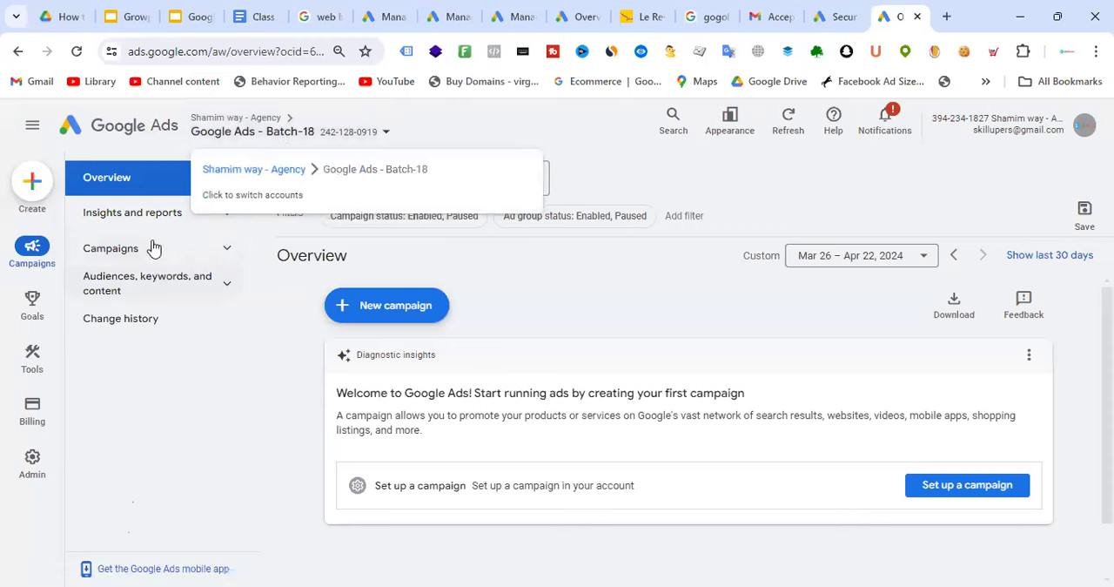
click(218, 119)
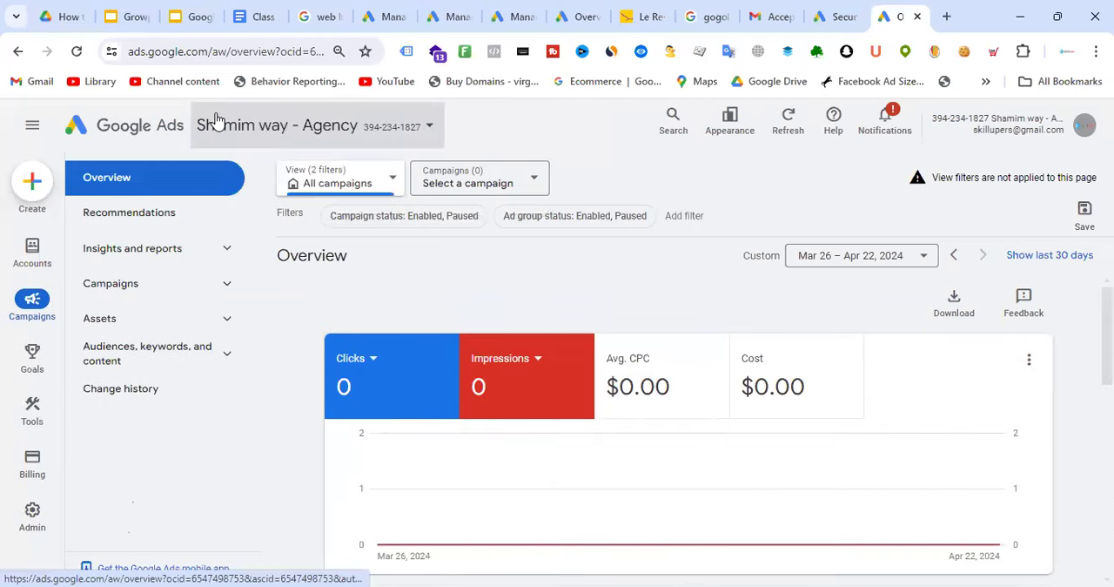
click(35, 261)
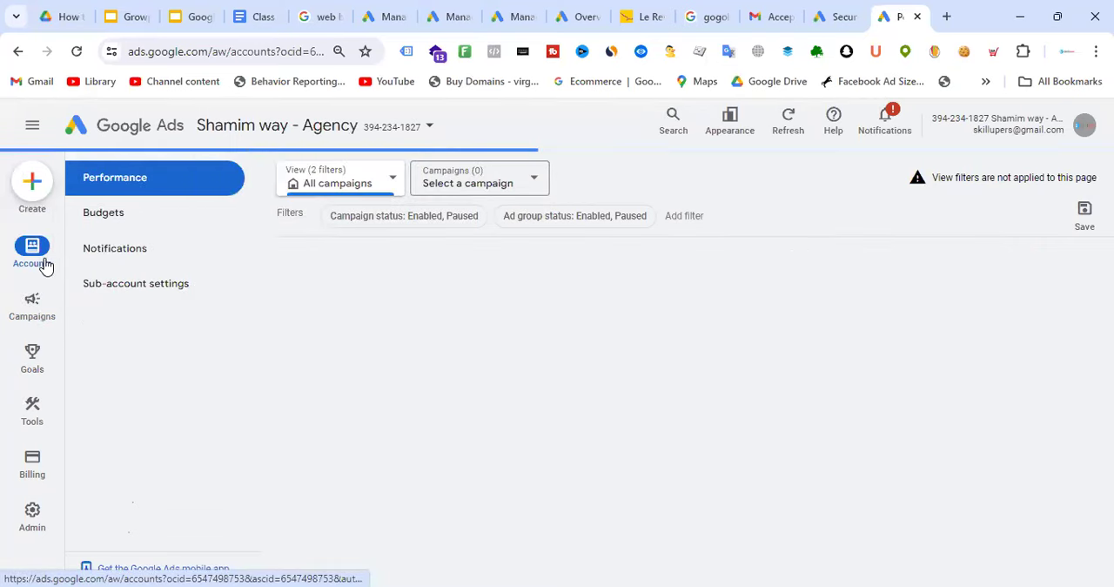
click(169, 287)
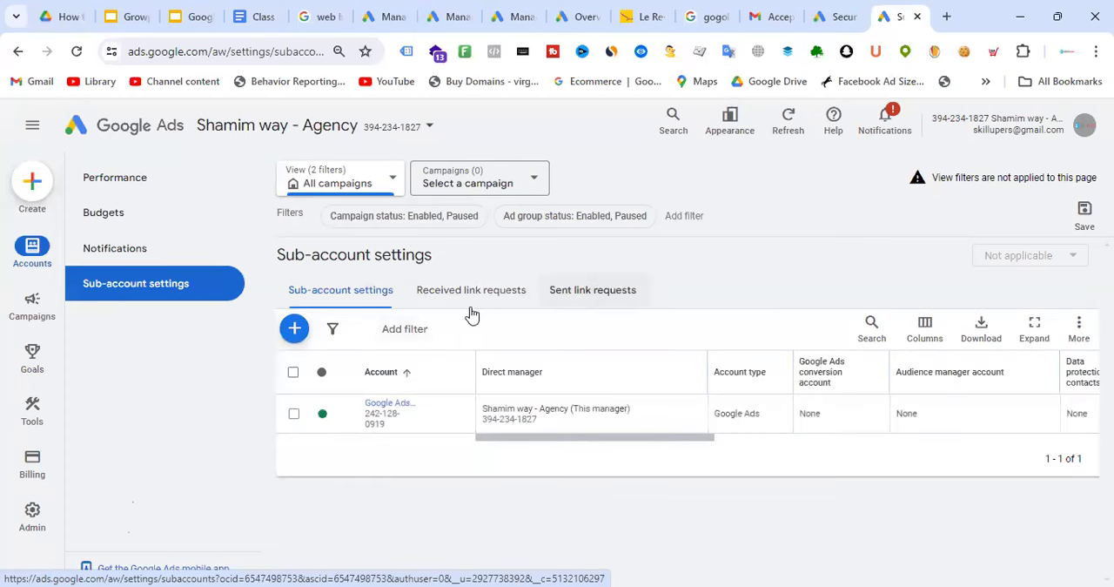
click(294, 328)
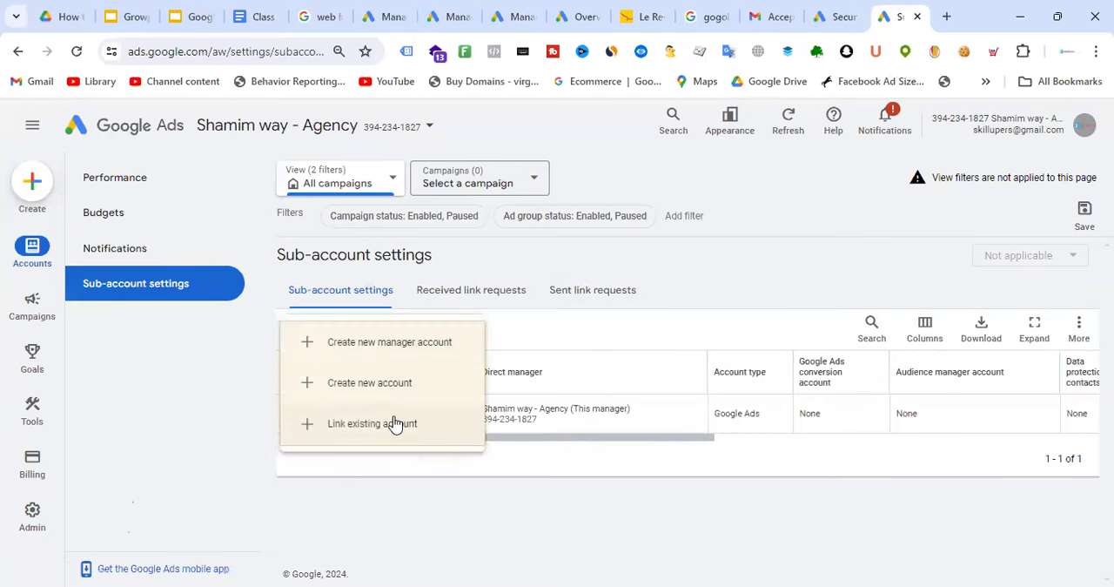
click(393, 423)
click(557, 250)
key(ctrl+v)
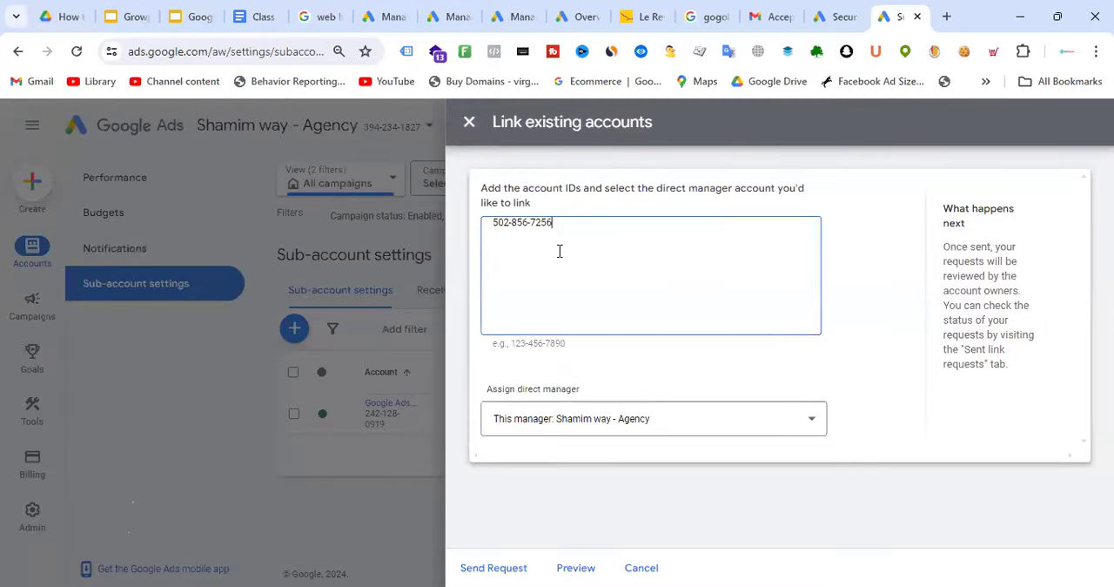
click(493, 567)
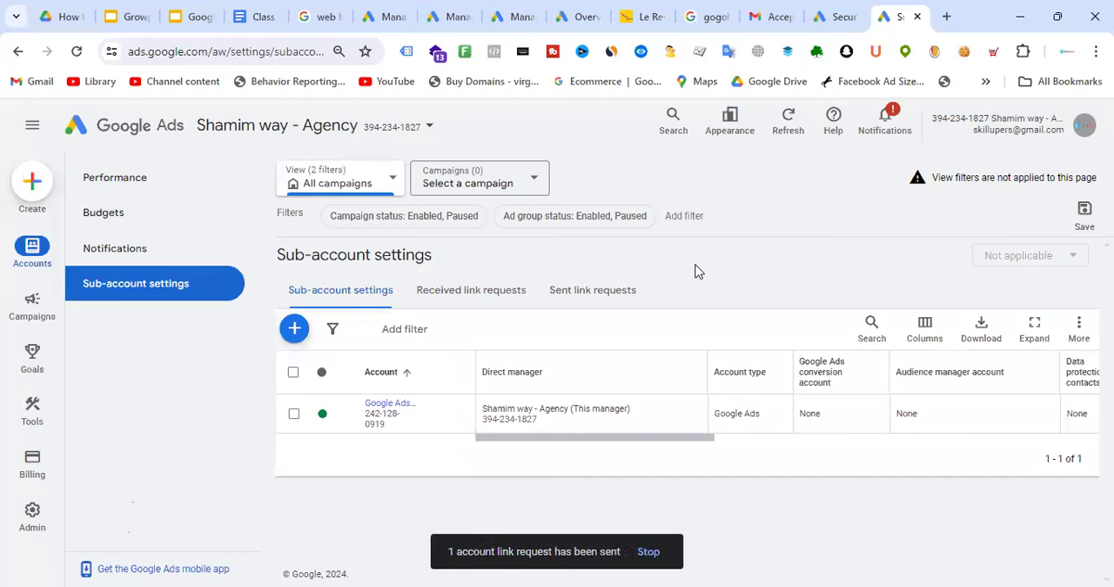
Check the Amberlife account's managers, then reload the cancelled account's access page to review its linked managers
click(455, 9)
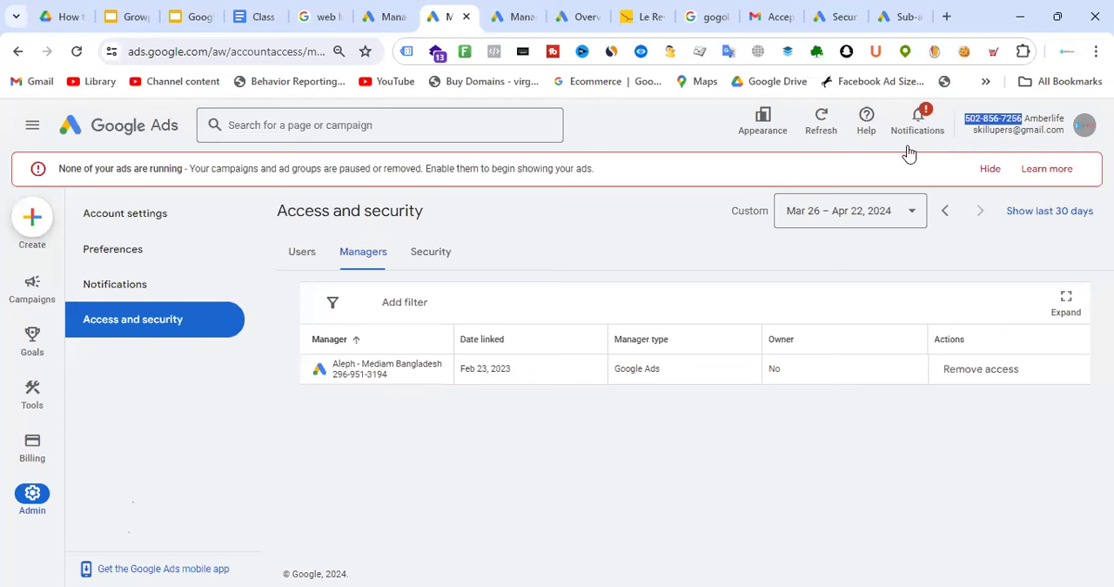
key(ctrl+Tab)
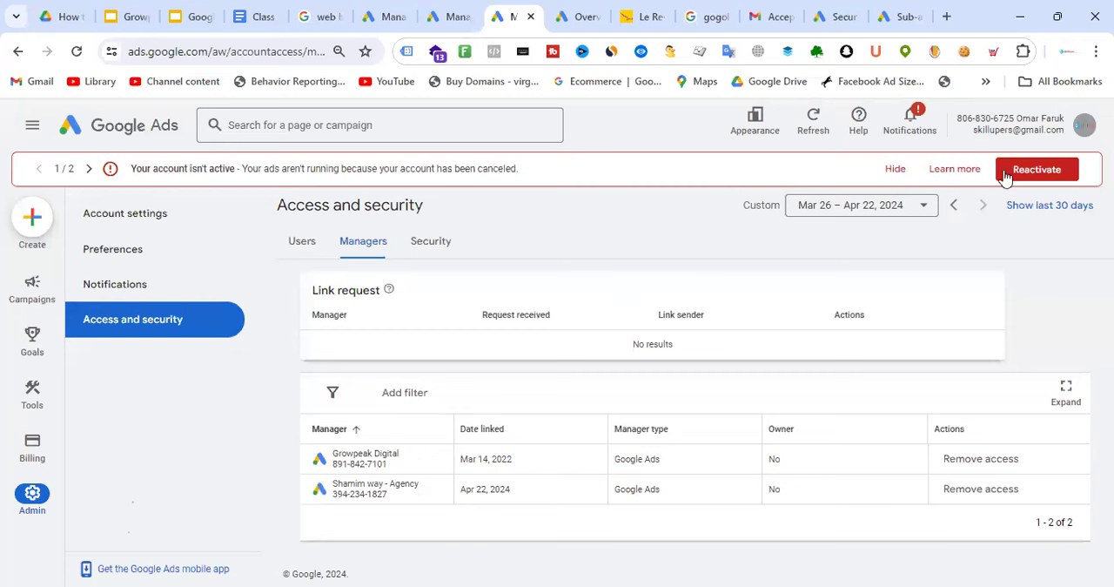
click(77, 52)
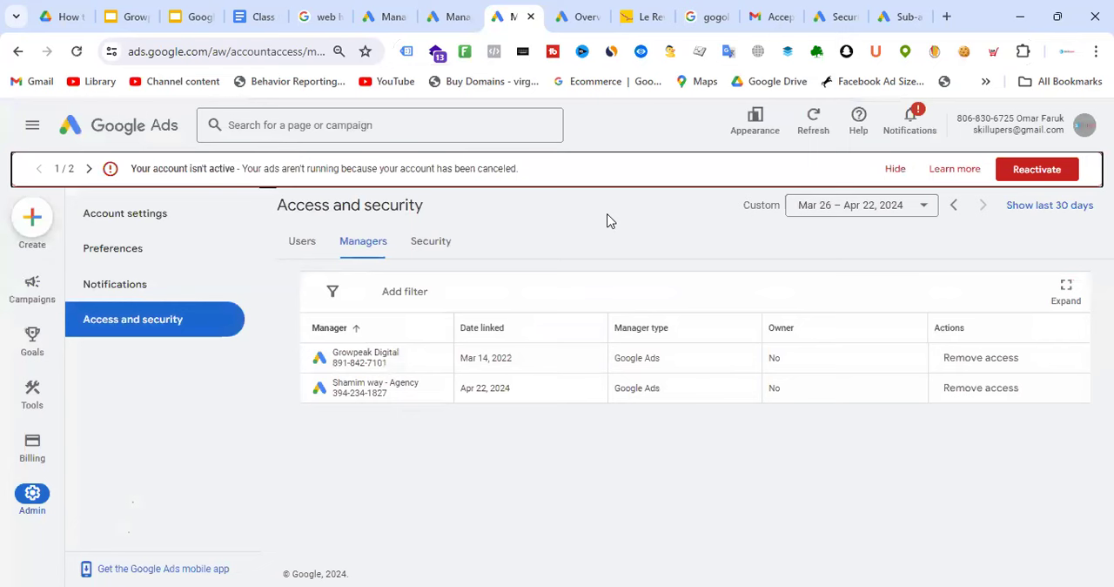
Reload the agency manager session and check which accounts its account switcher lists
click(900, 14)
click(77, 51)
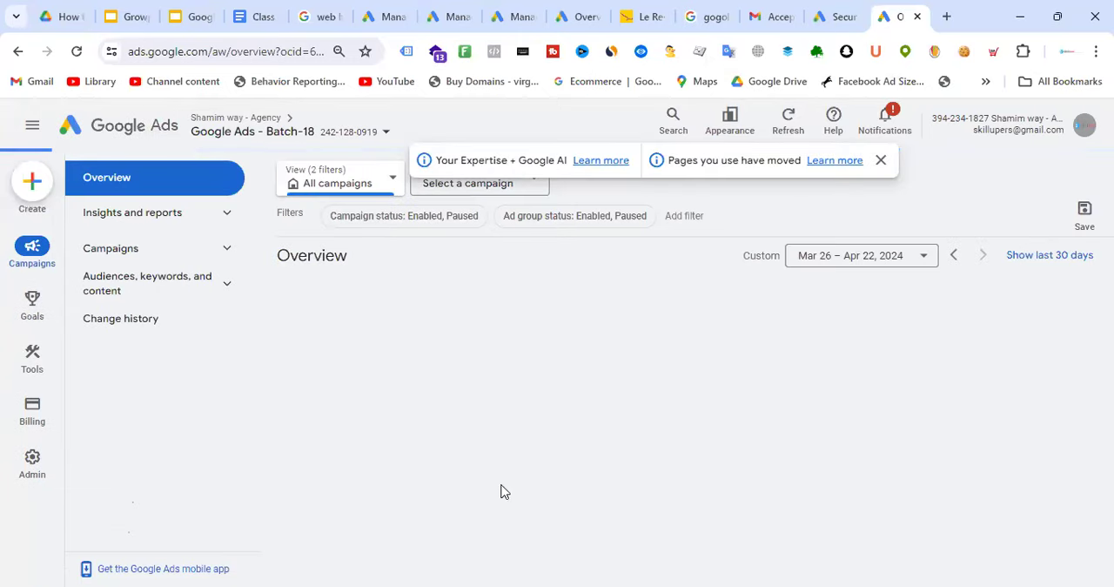
click(361, 135)
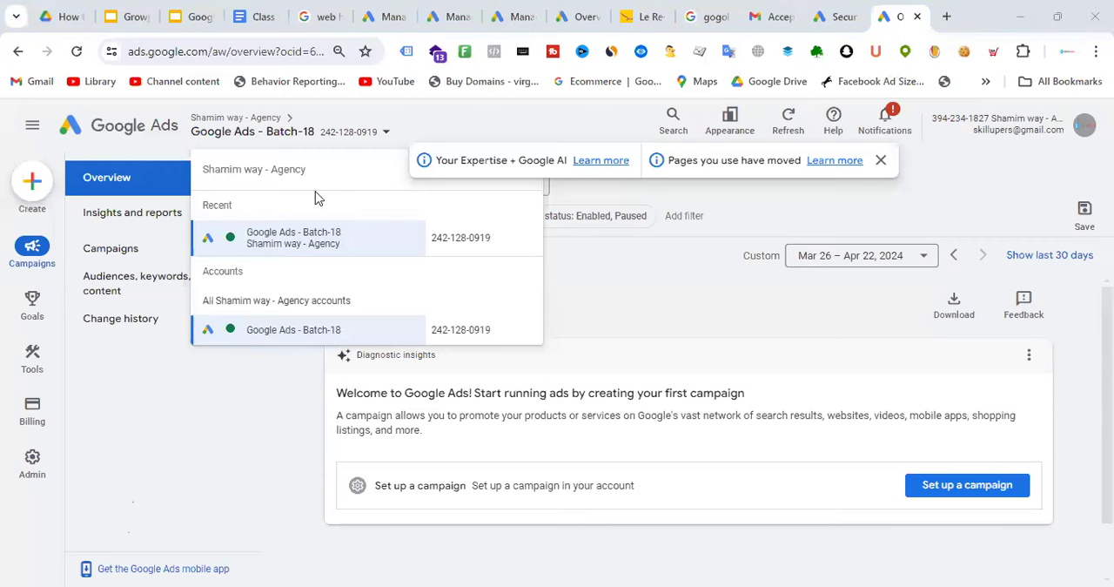
Switch to the Class Note - Batch-18 document, copy the "Class-02: Homework-02" heading to the top and add blank lines below it
key(ctrl+4)
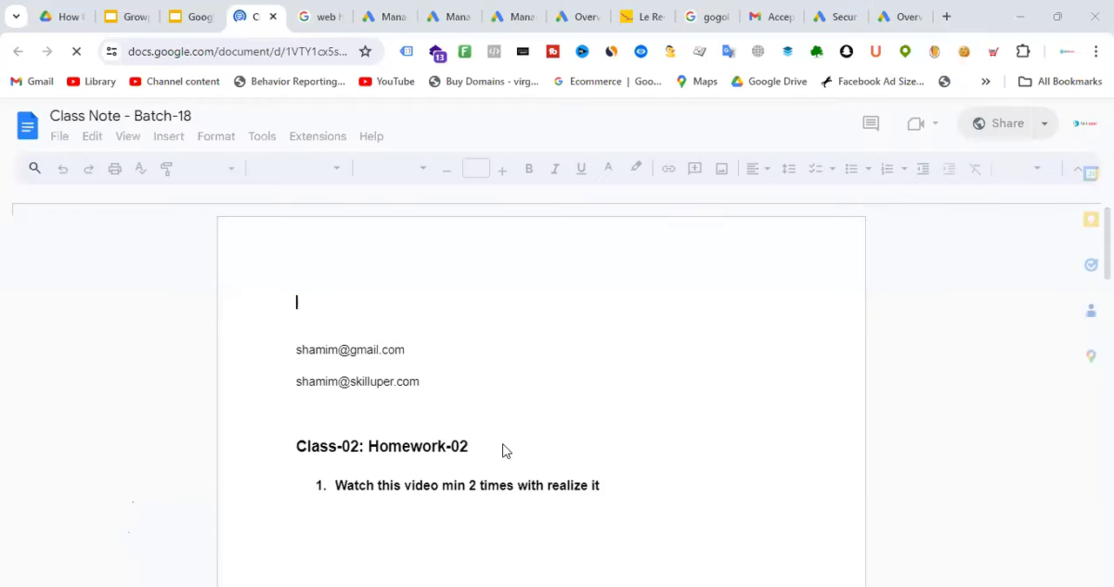
click(285, 445)
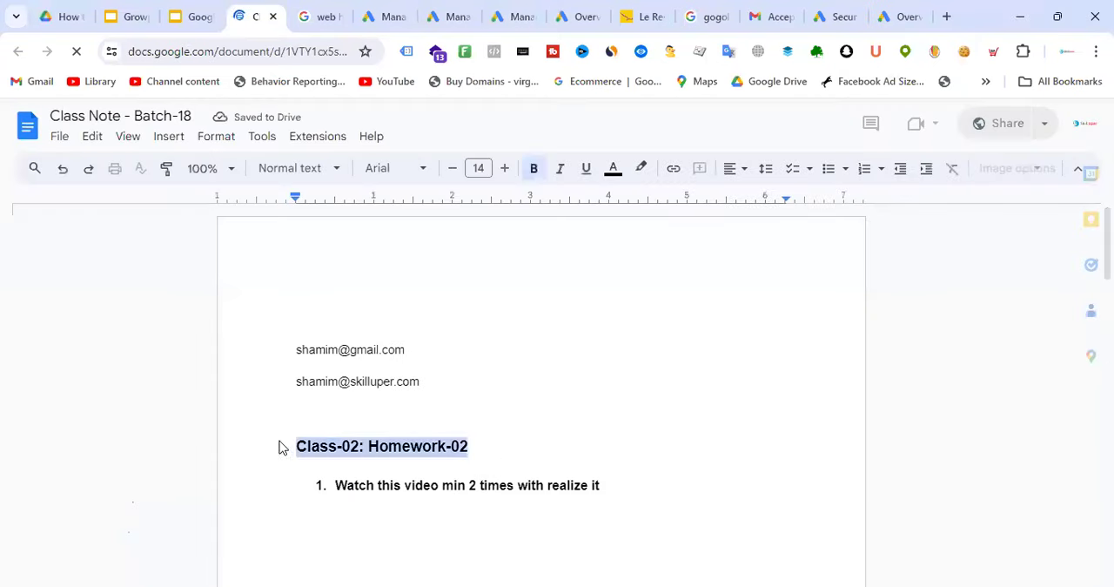
click(352, 278)
key(ctrl+v)
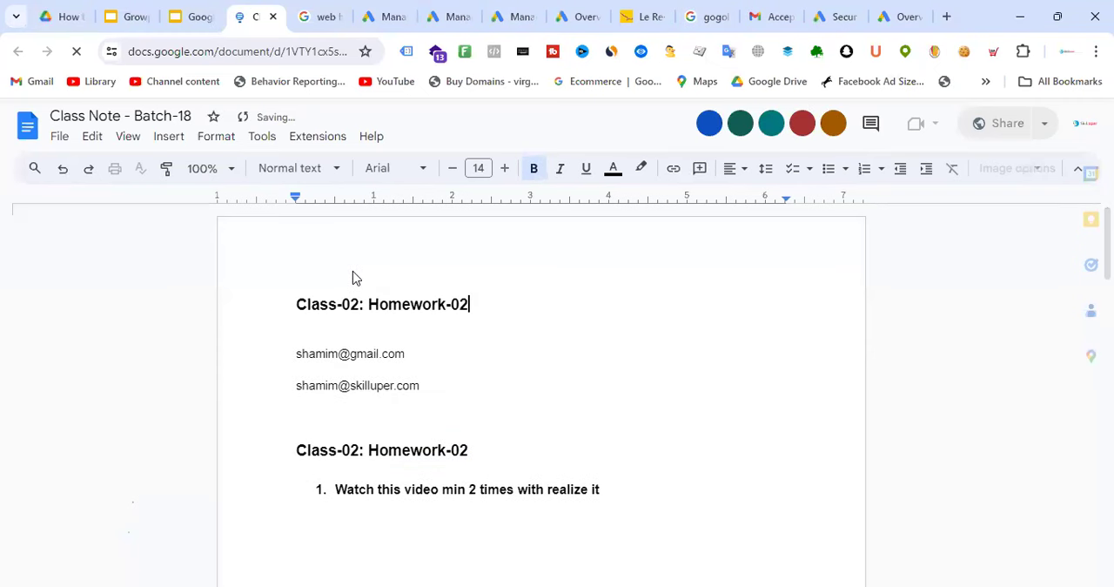
key(Return)
key(Return)
key(Return)
key(Return)
key(Return)
key(Return)
click(319, 326)
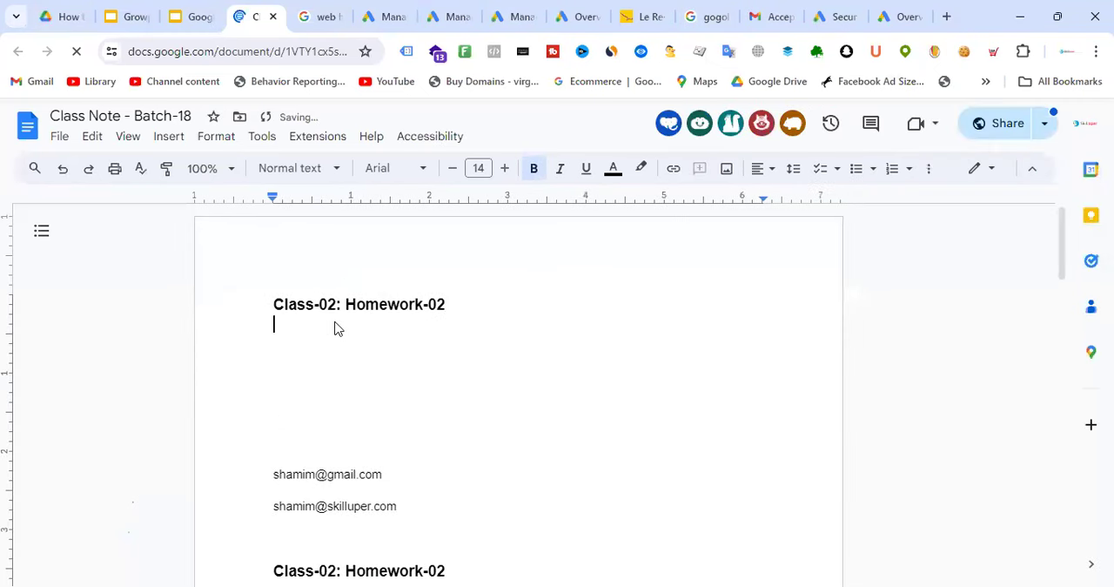
Change the copied heading at the start of the document to "Class-03: Homework-03"
click(328, 305)
key(shift+Right)
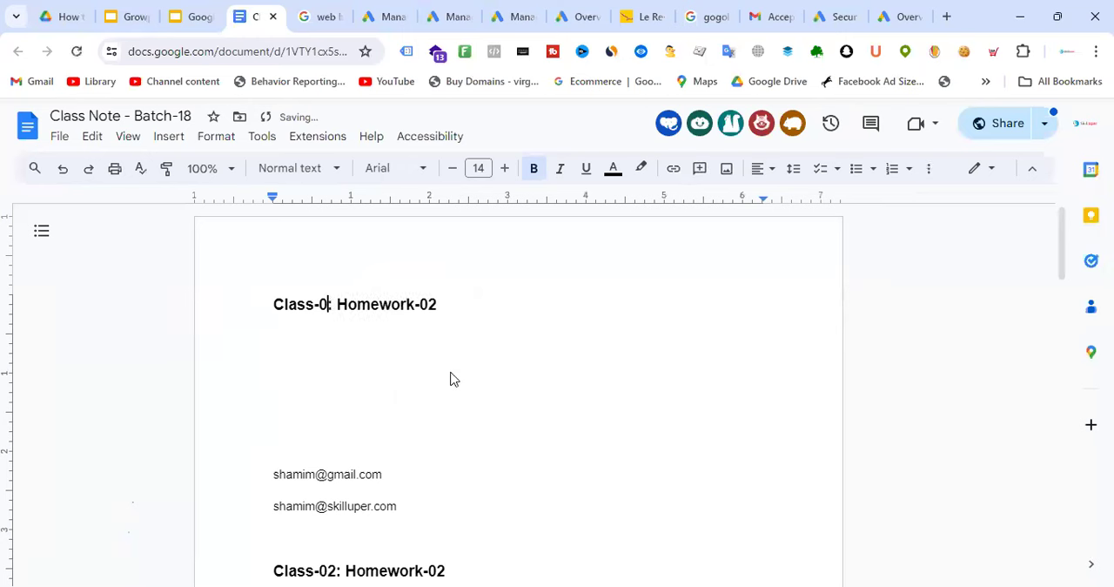
text(3)
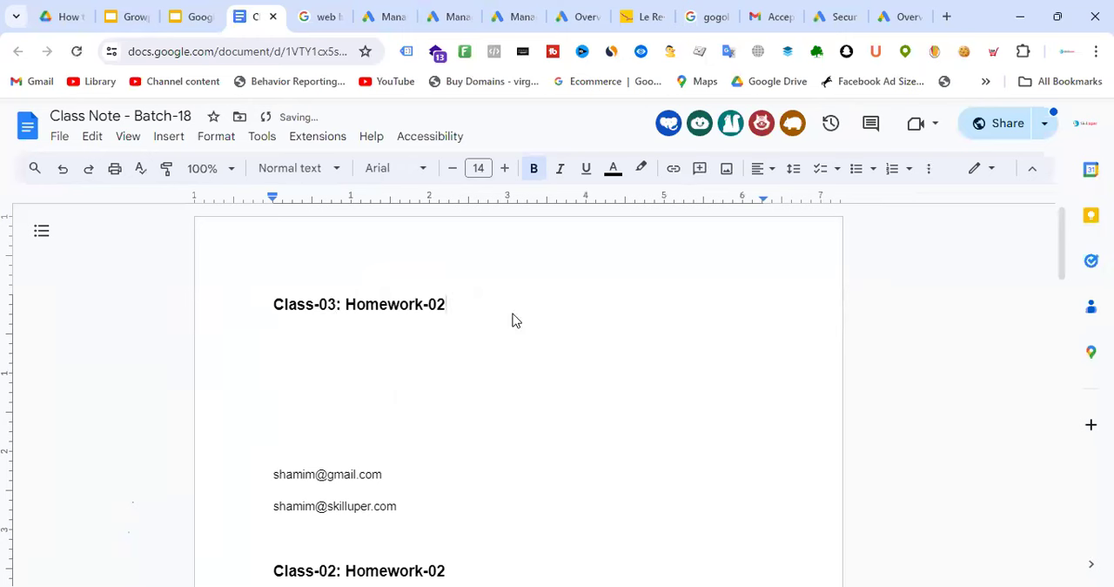
key(BackSpace)
text(3)
Start a numbered list under the Class-03 heading with the first item "Create Google Ads Account"
key(Down)
key(BackSpace)
key(ctrl+shift+7)
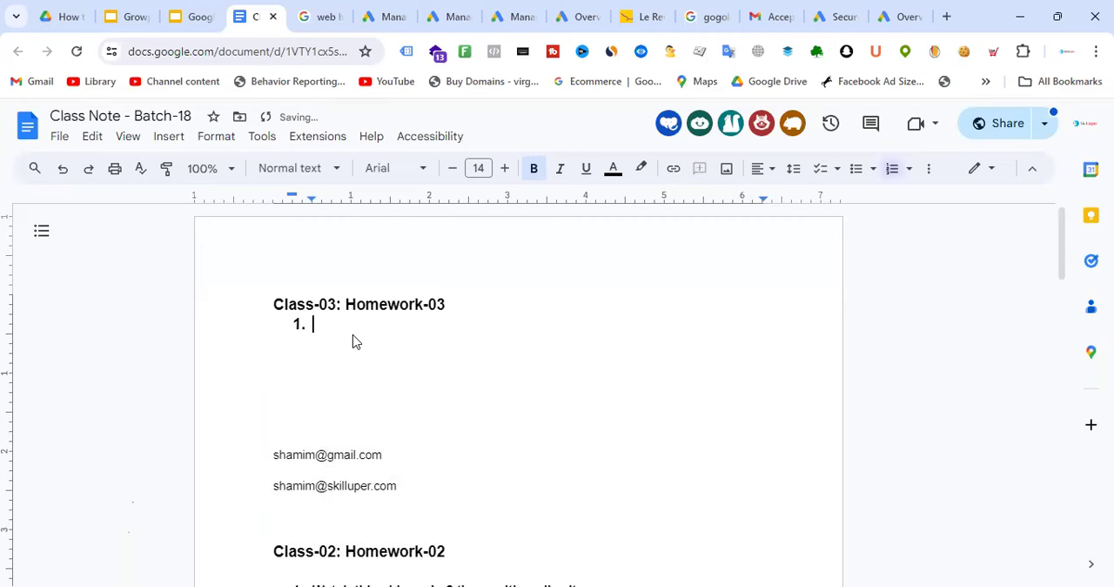
text(Create Google A)
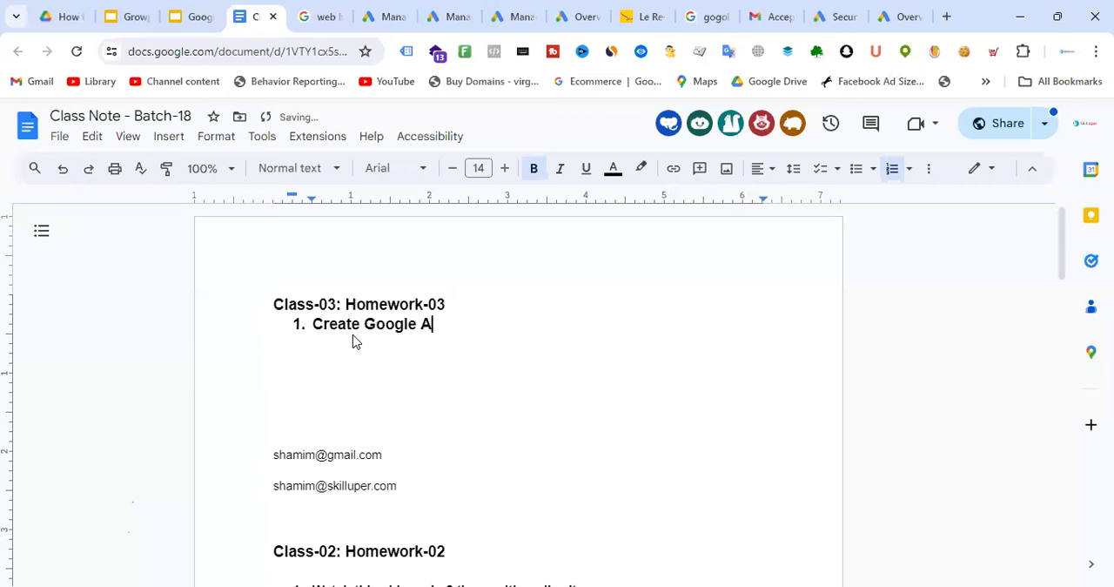
text(ds Account)
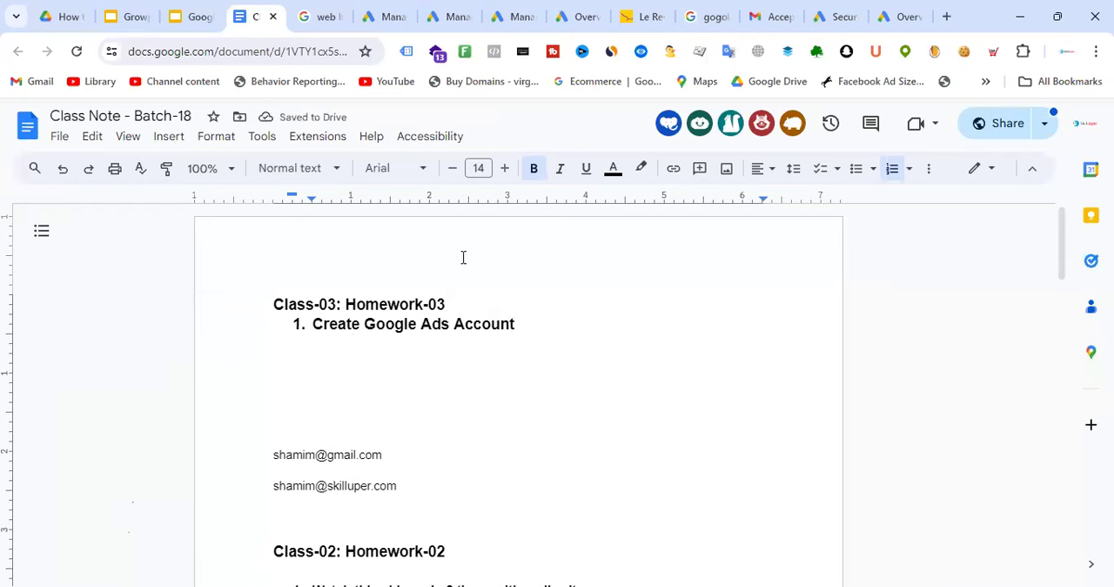
Set the Class-03 heading and its first list item to font size 16, and remove bold from the list item
drag(540, 319, 248, 302)
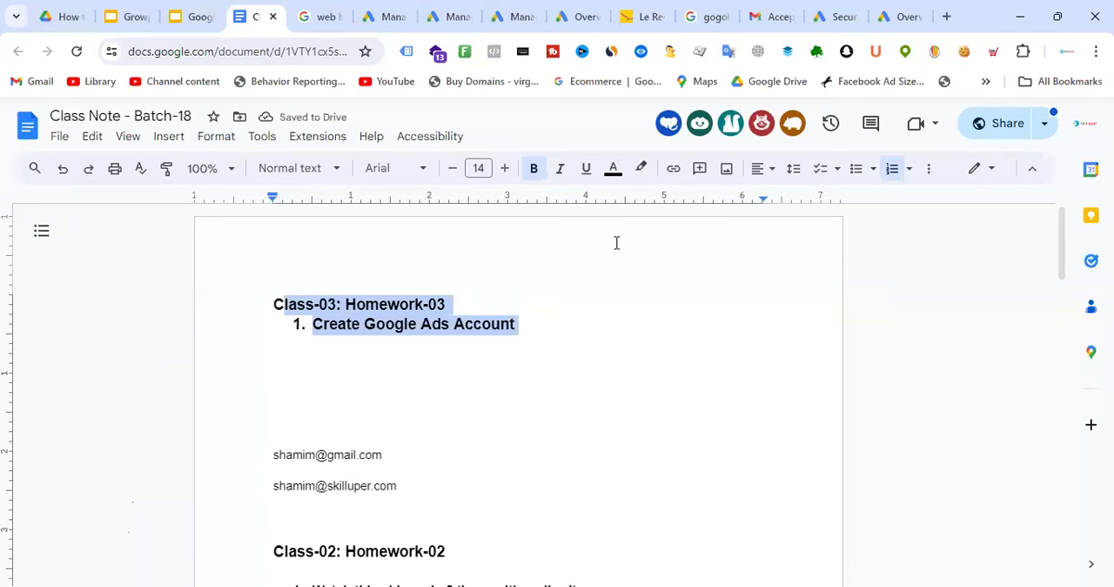
click(504, 169)
click(505, 169)
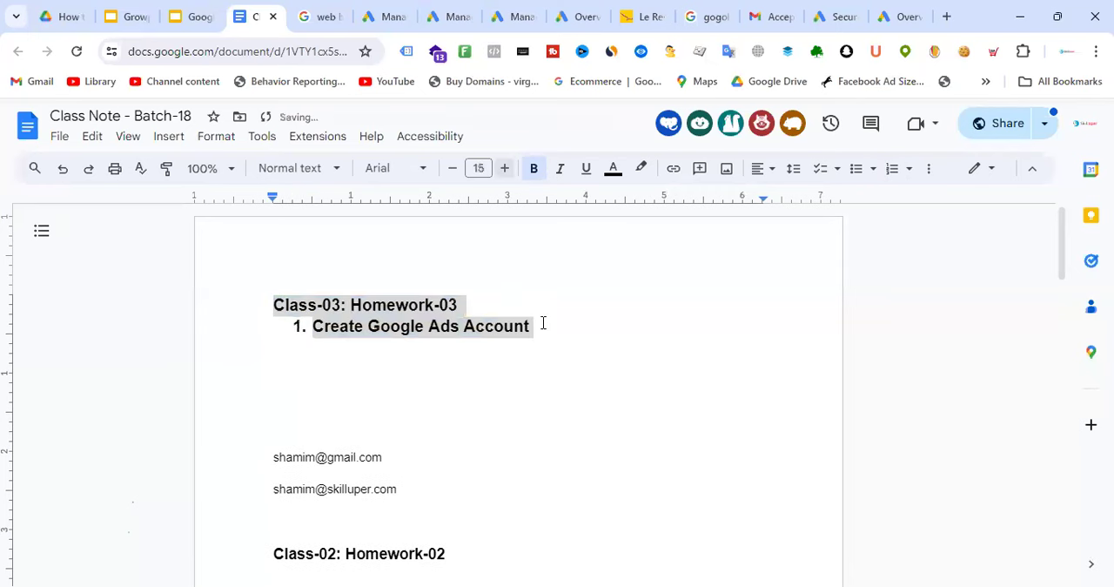
drag(574, 328, 298, 330)
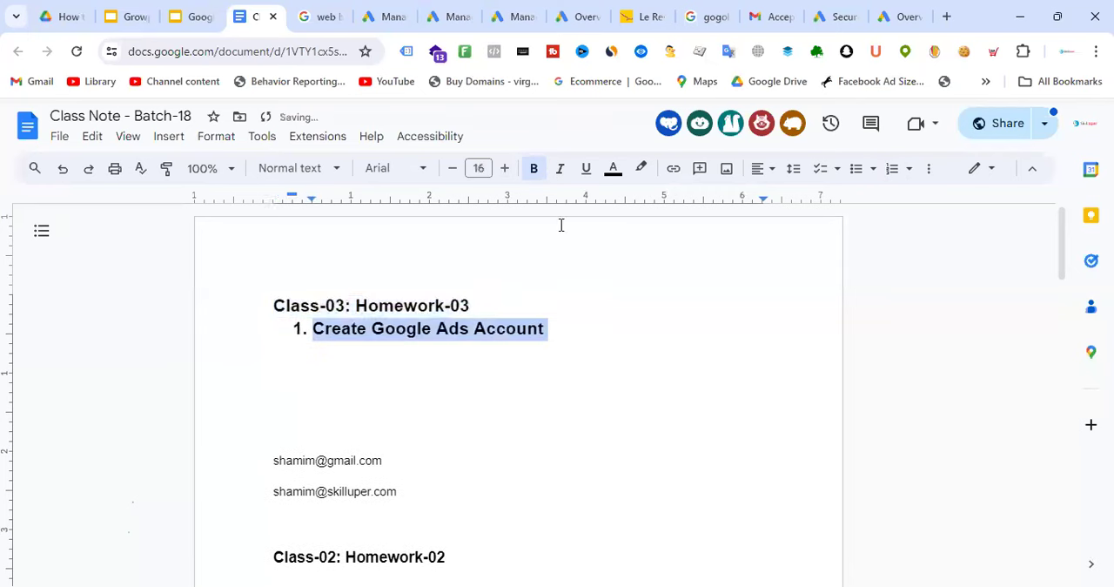
click(534, 168)
Add a second homework item reading "Create Google MCC account"
click(542, 320)
key(Return)
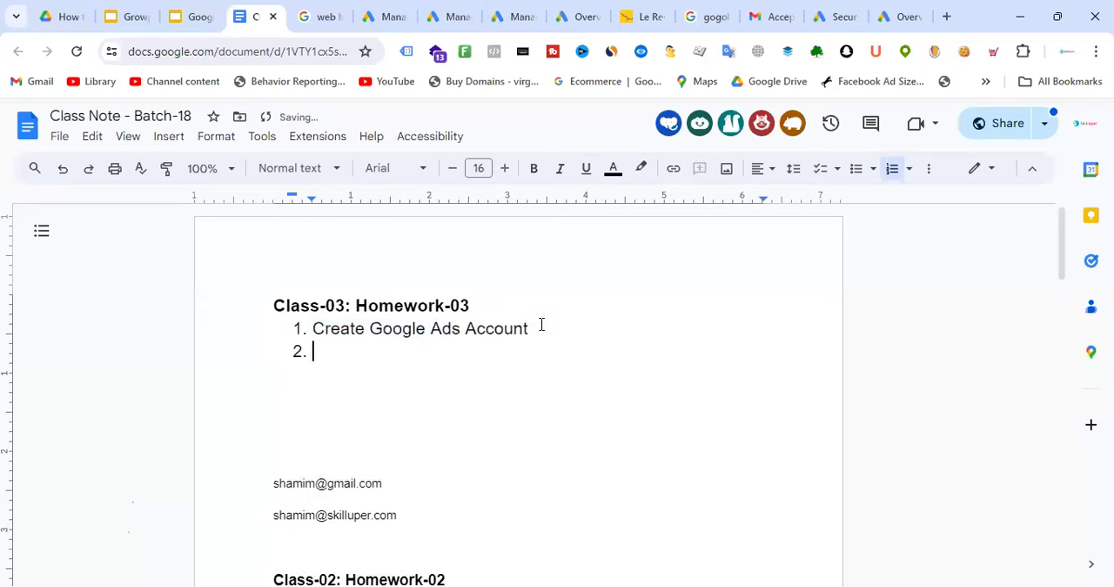
text(Create)
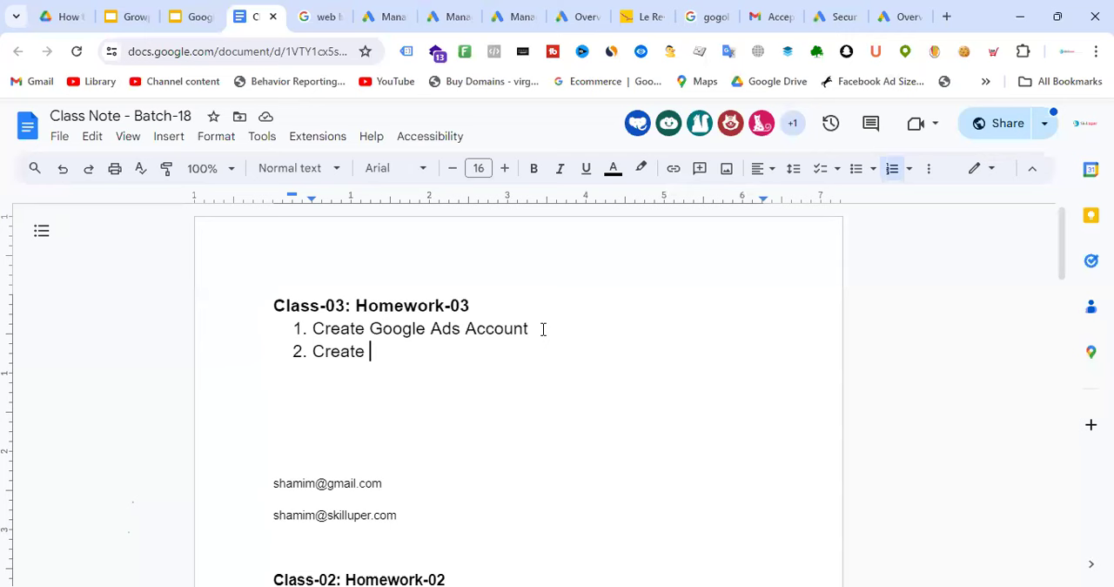
text(MC)
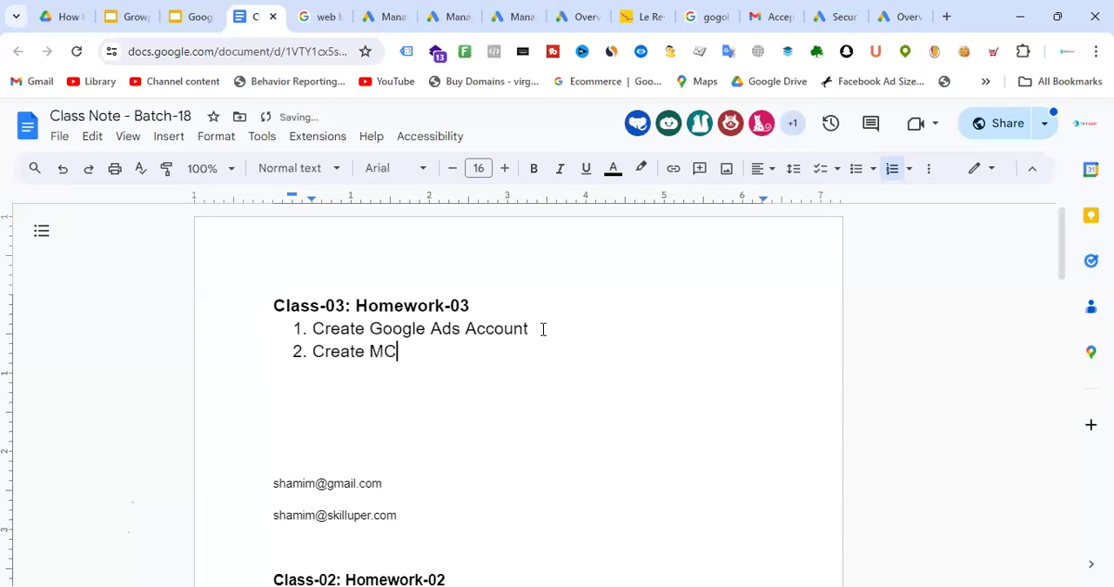
text(C account)
click(369, 352)
text(Google)
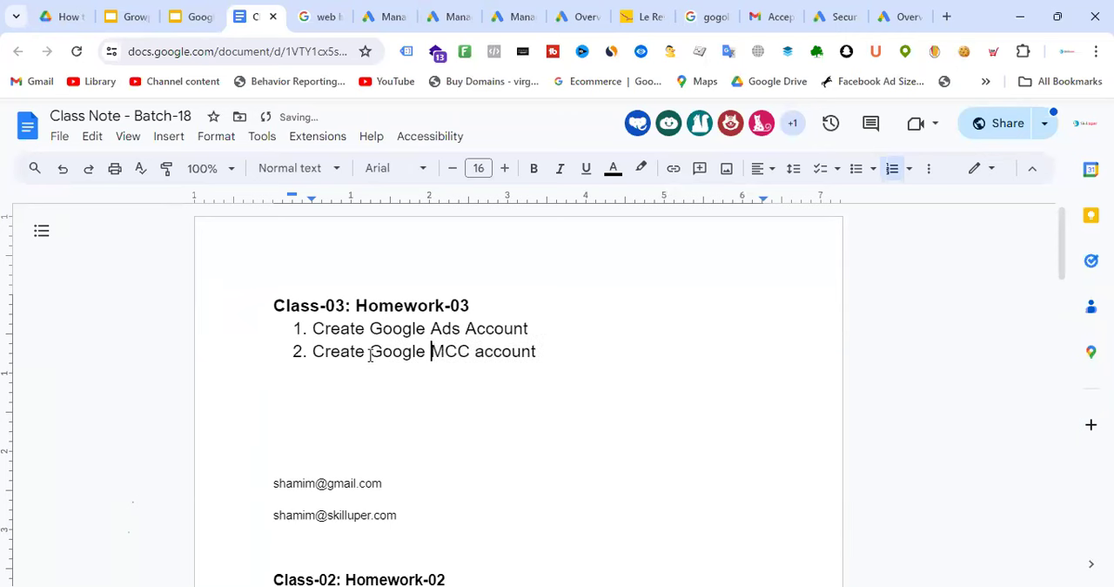
click(587, 353)
drag(459, 364, 237, 308)
drag(617, 328, 309, 331)
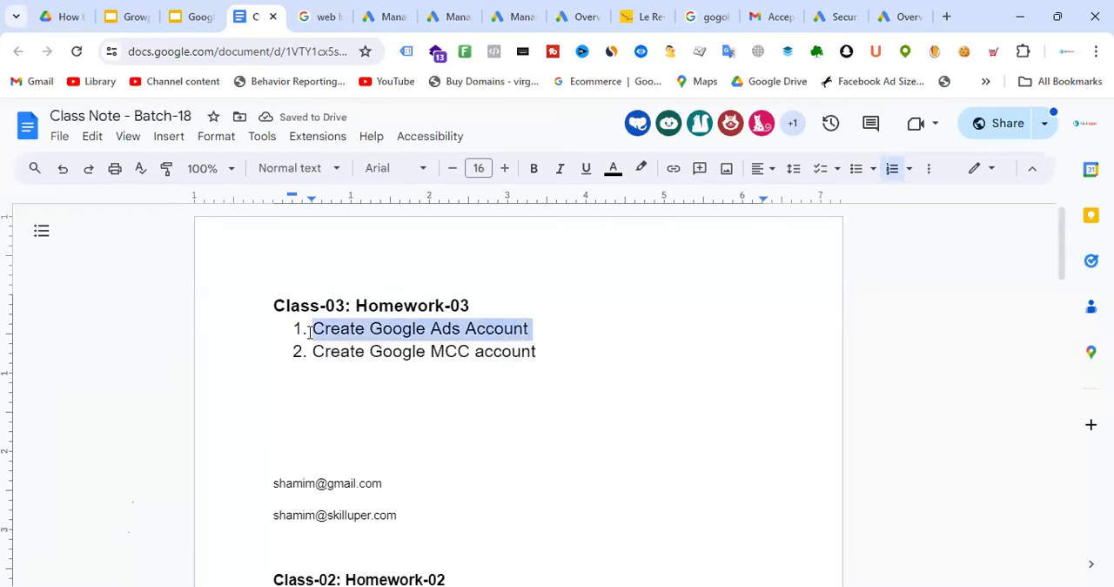
click(550, 357)
drag(314, 355, 653, 395)
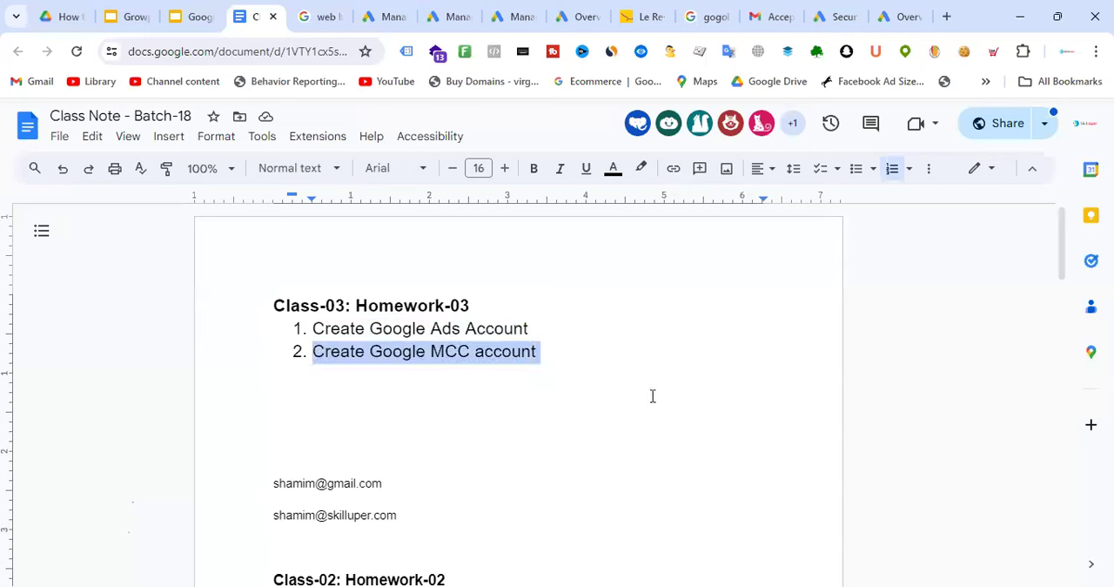
click(652, 395)
Extend the second homework item with "& get access from buyer account"
click(572, 357)
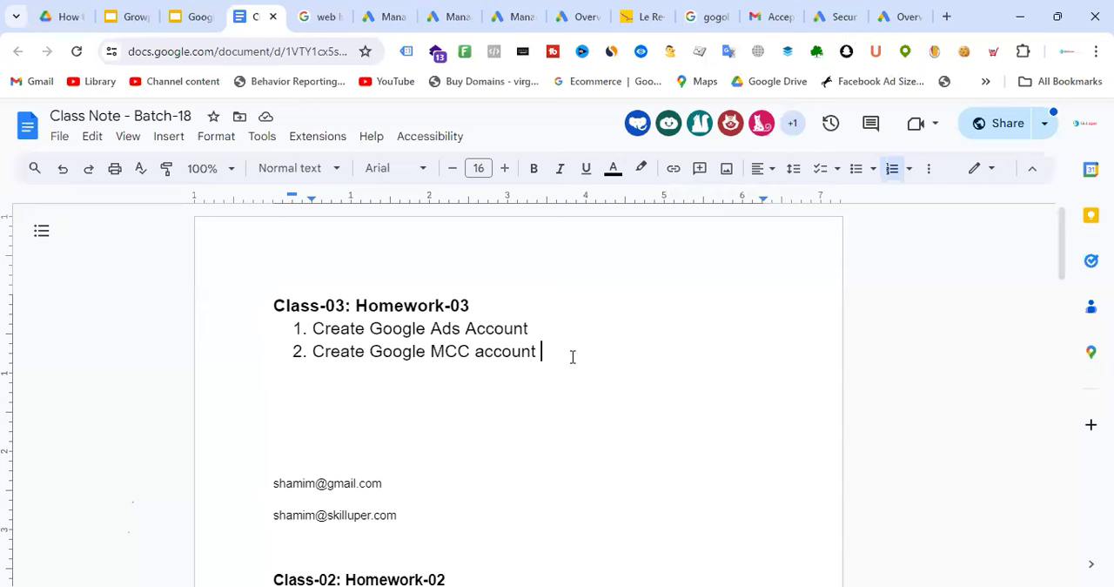
text(& get access from )
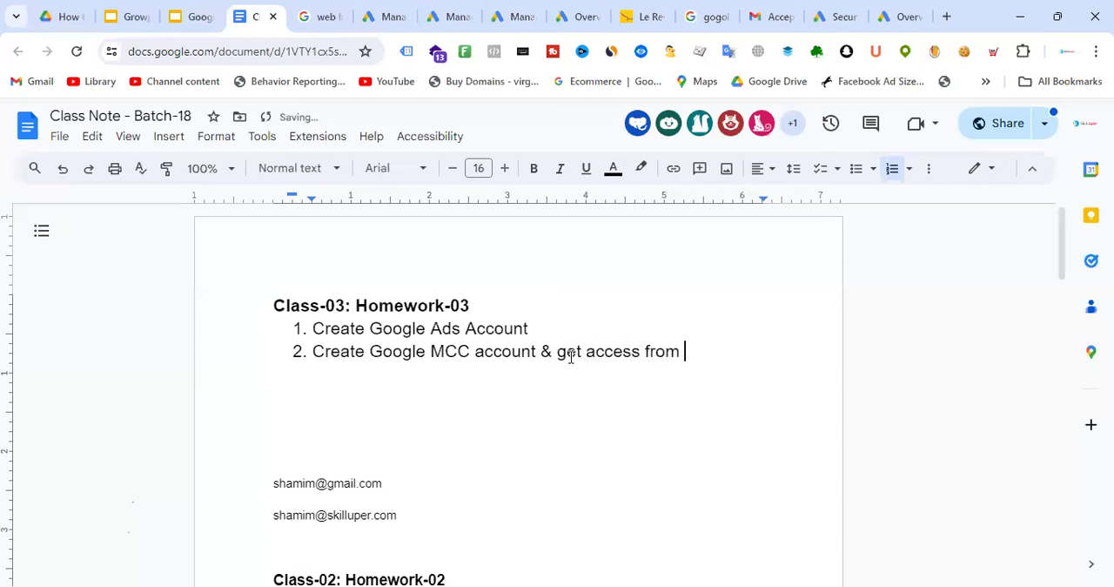
text(buye)
key(BackSpace)
key(BackSpace)
text(er account)
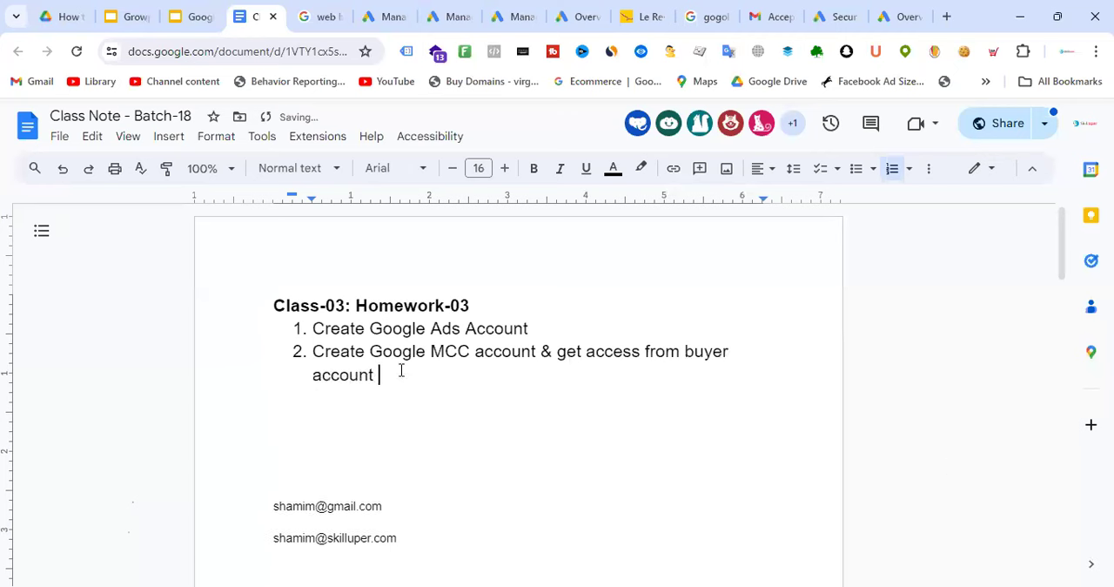
Place the text cursor at the end of the first homework item, "Create Google Ads Account"
drag(314, 350, 323, 331)
click(543, 333)
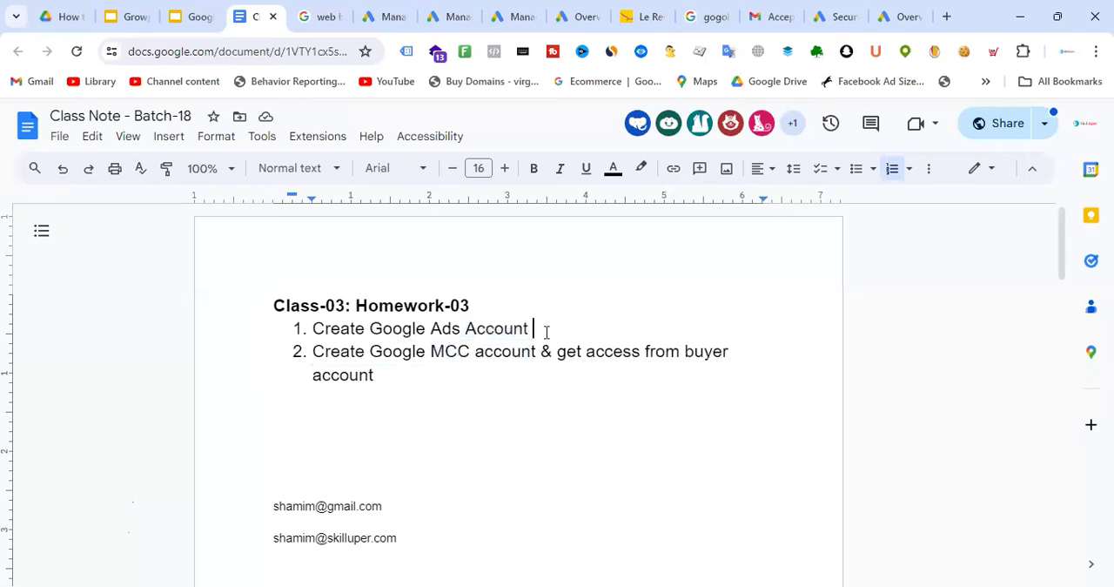